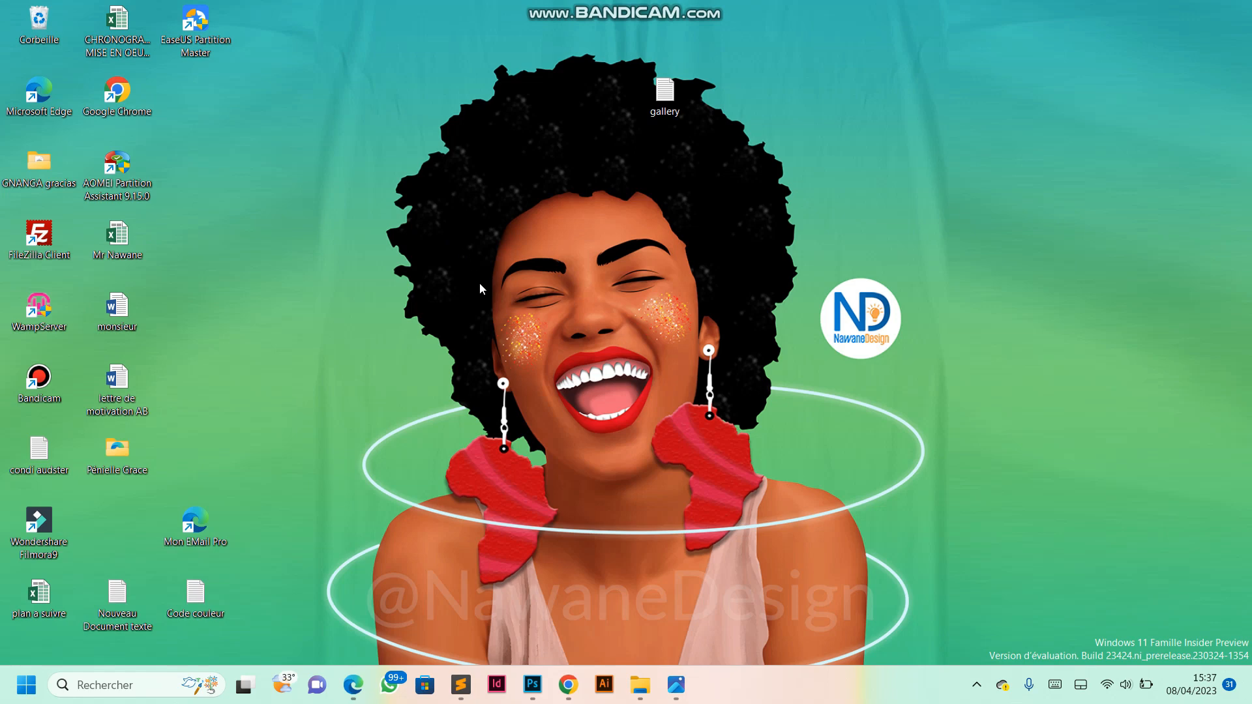
- Switch to Photoshop and create a new document 9 cm wide and 5,5 cm high at 300 pixels per inch
left_click(533, 695)
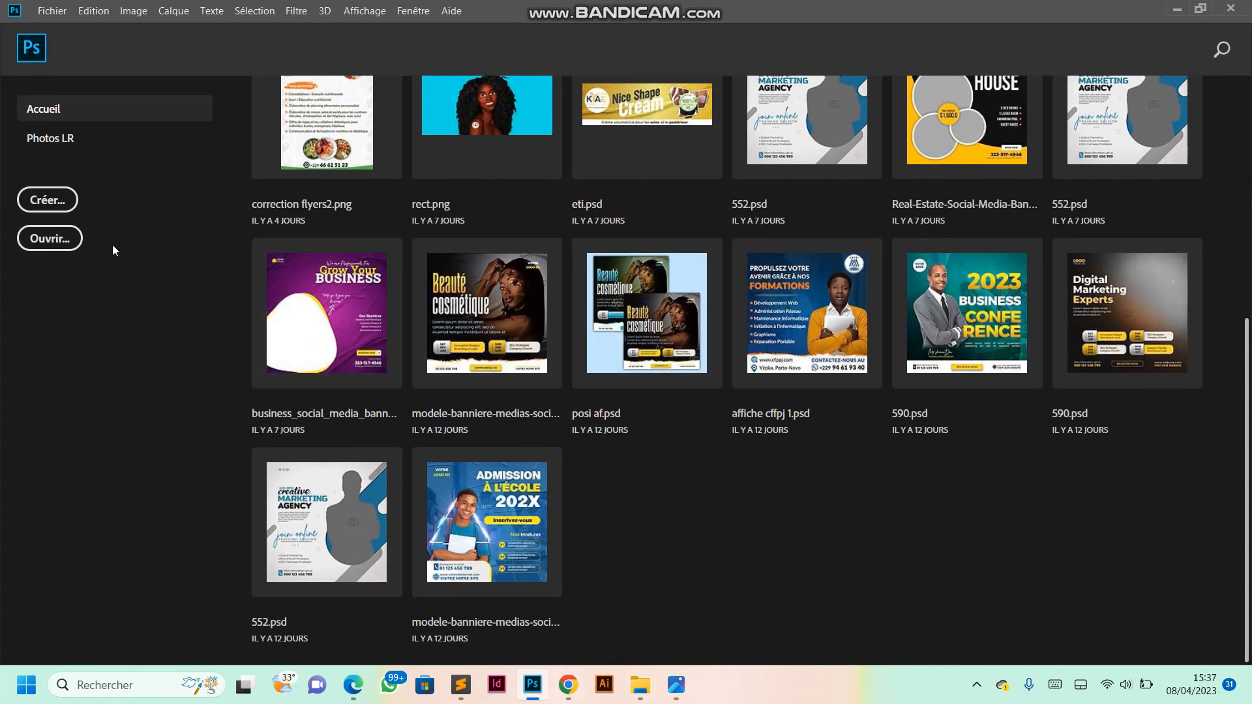
left_click(66, 206)
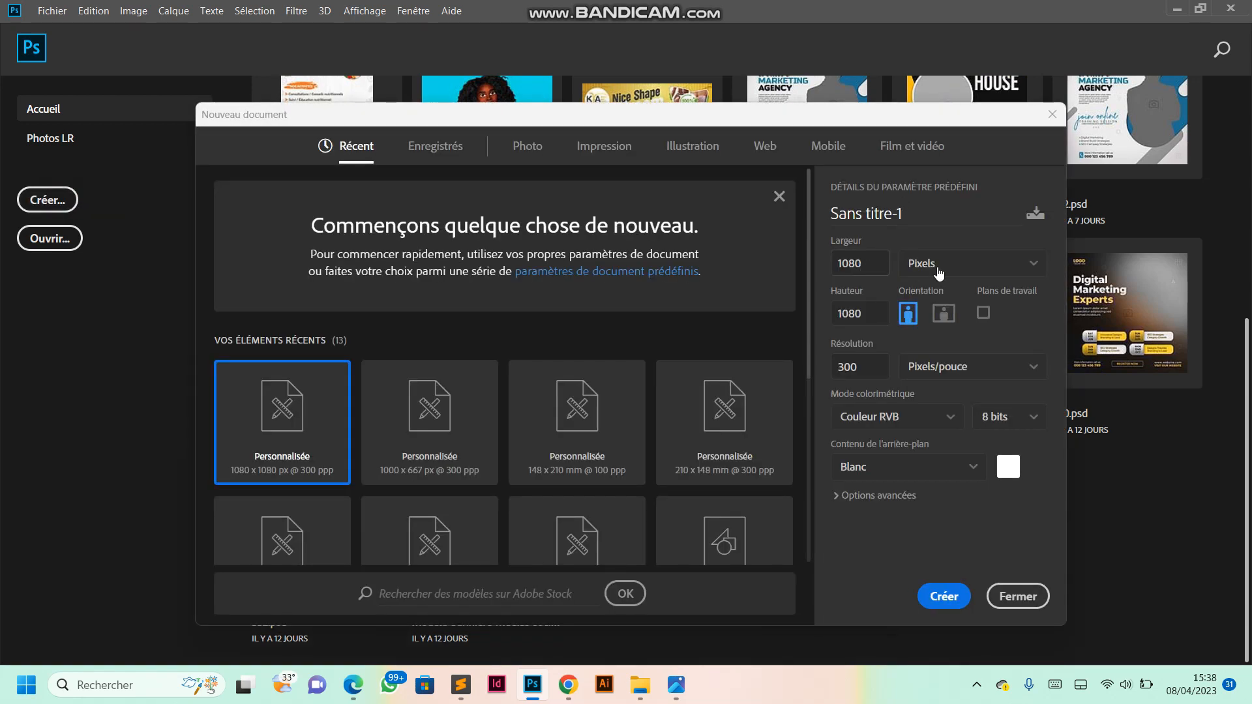
left_click(937, 268)
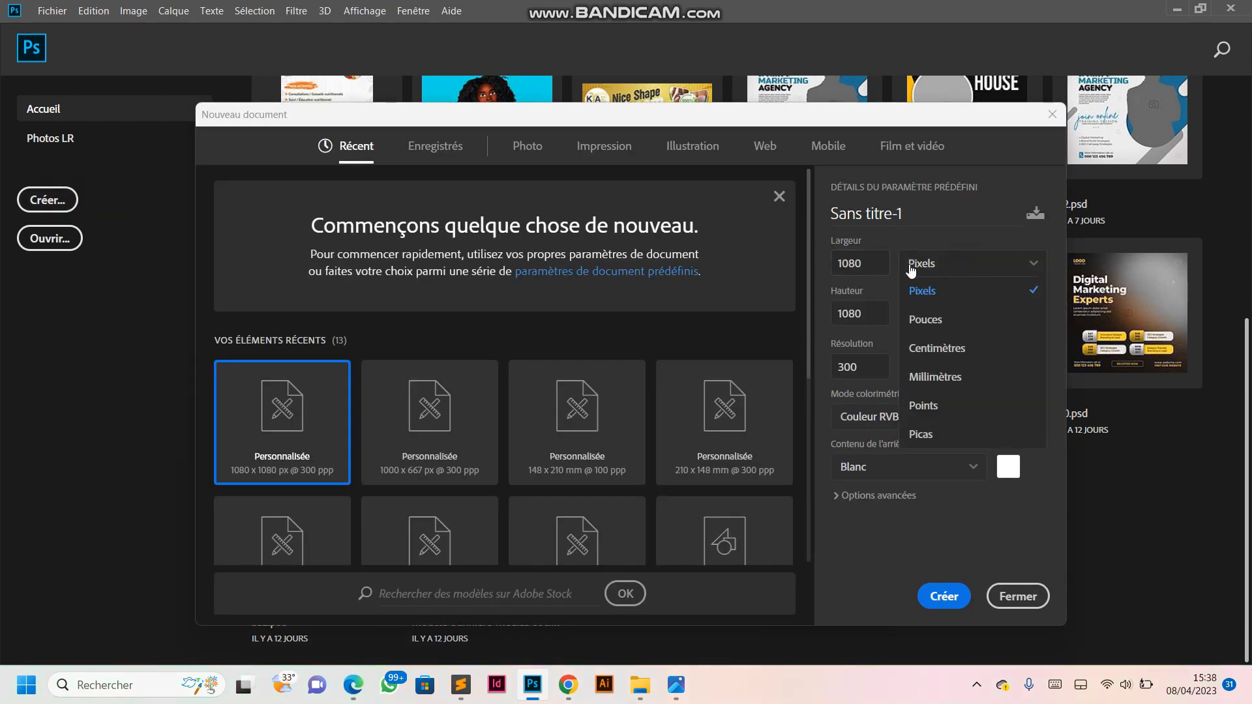
left_click(957, 351)
left_click(867, 267)
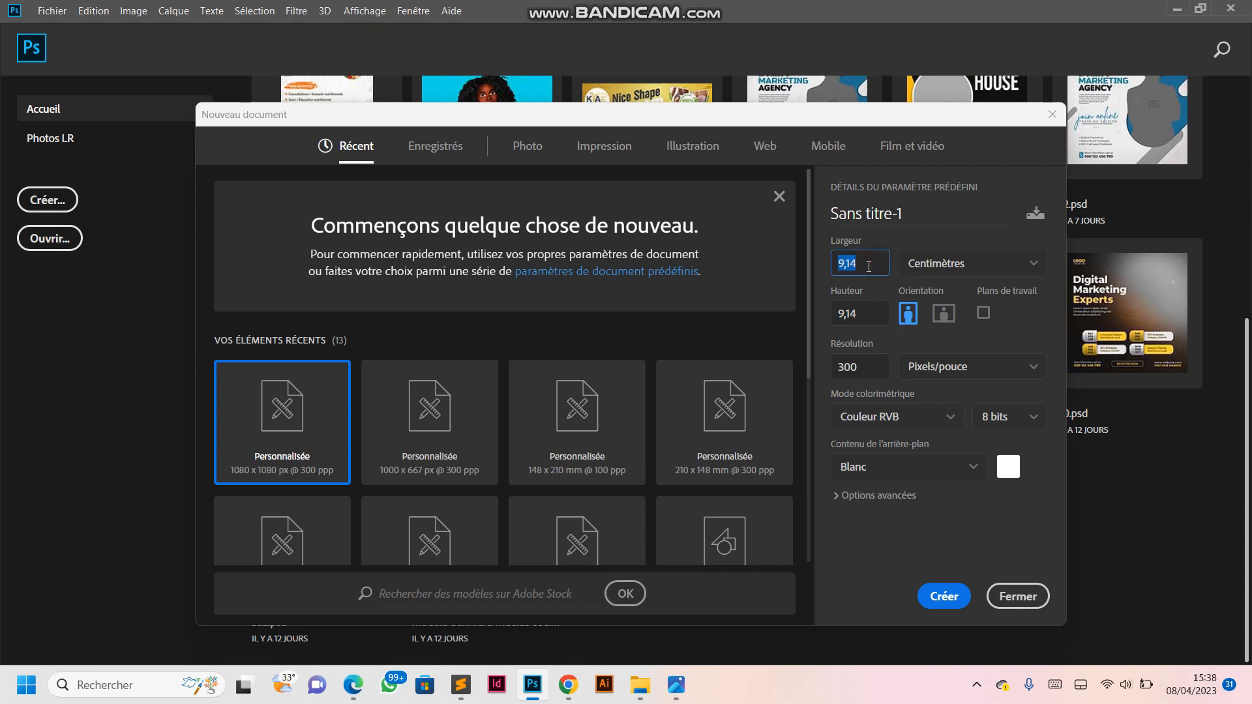
type("9")
left_click(864, 317)
type("5,5")
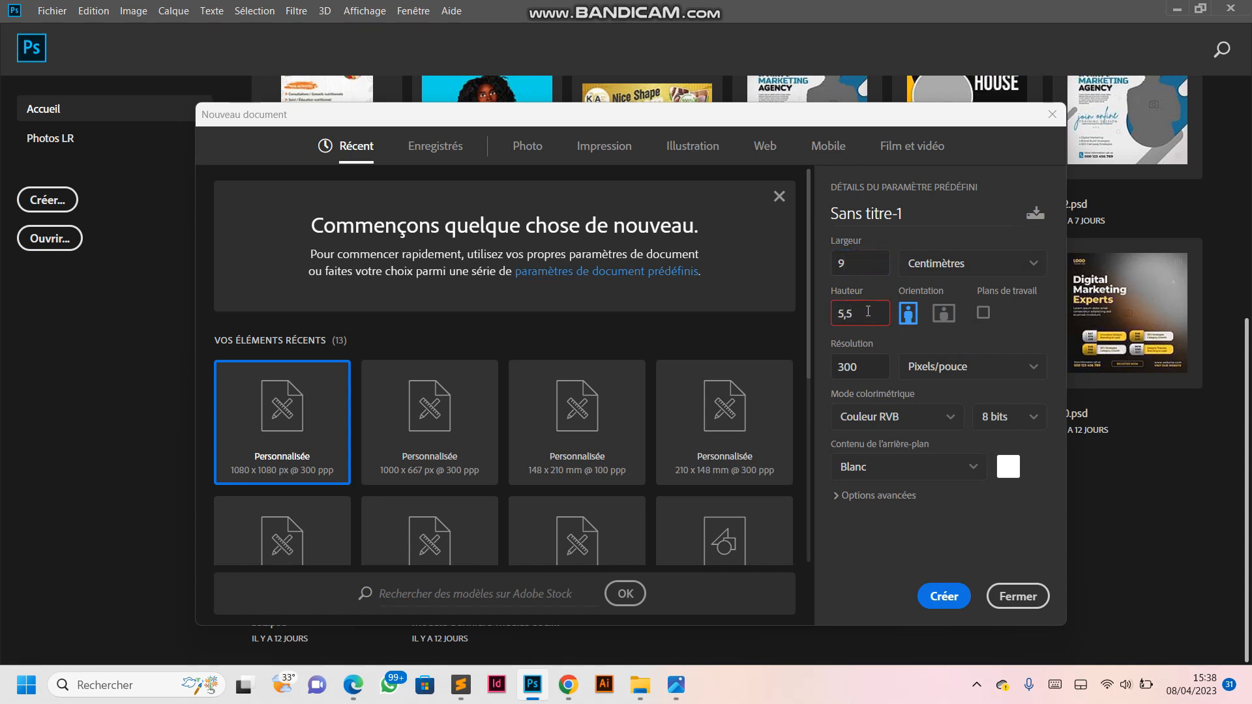
left_click(931, 593)
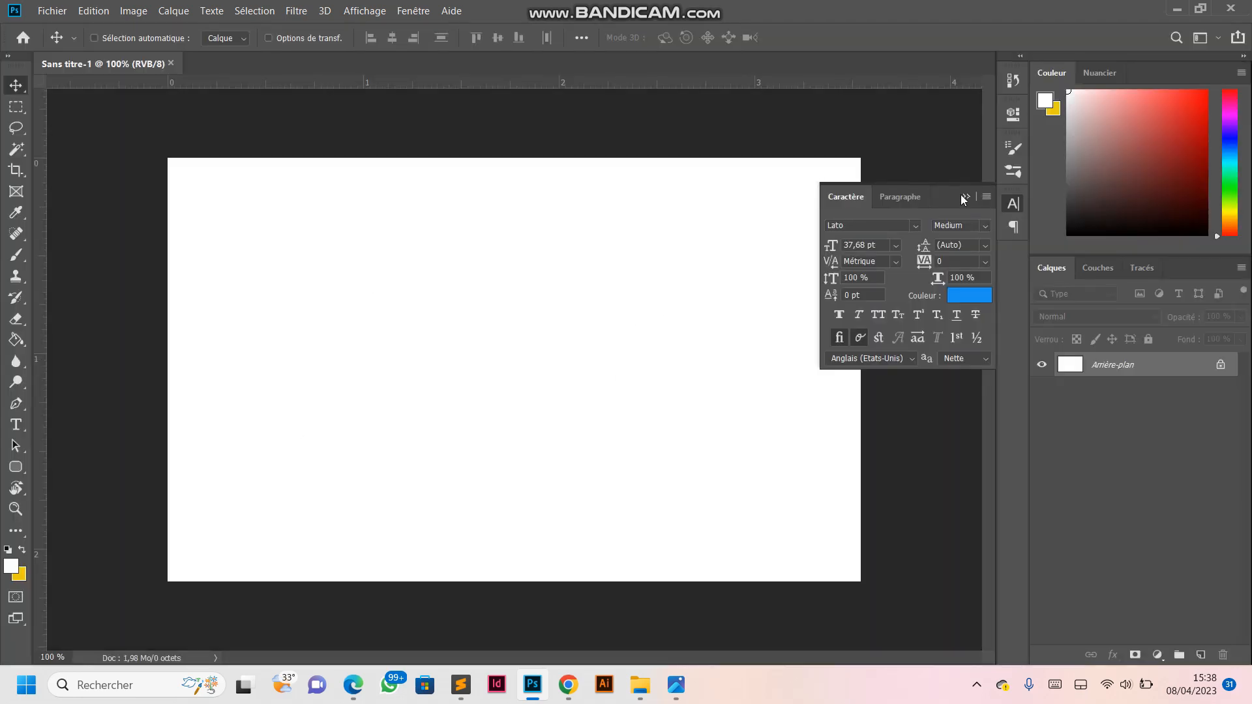
left_click(966, 197)
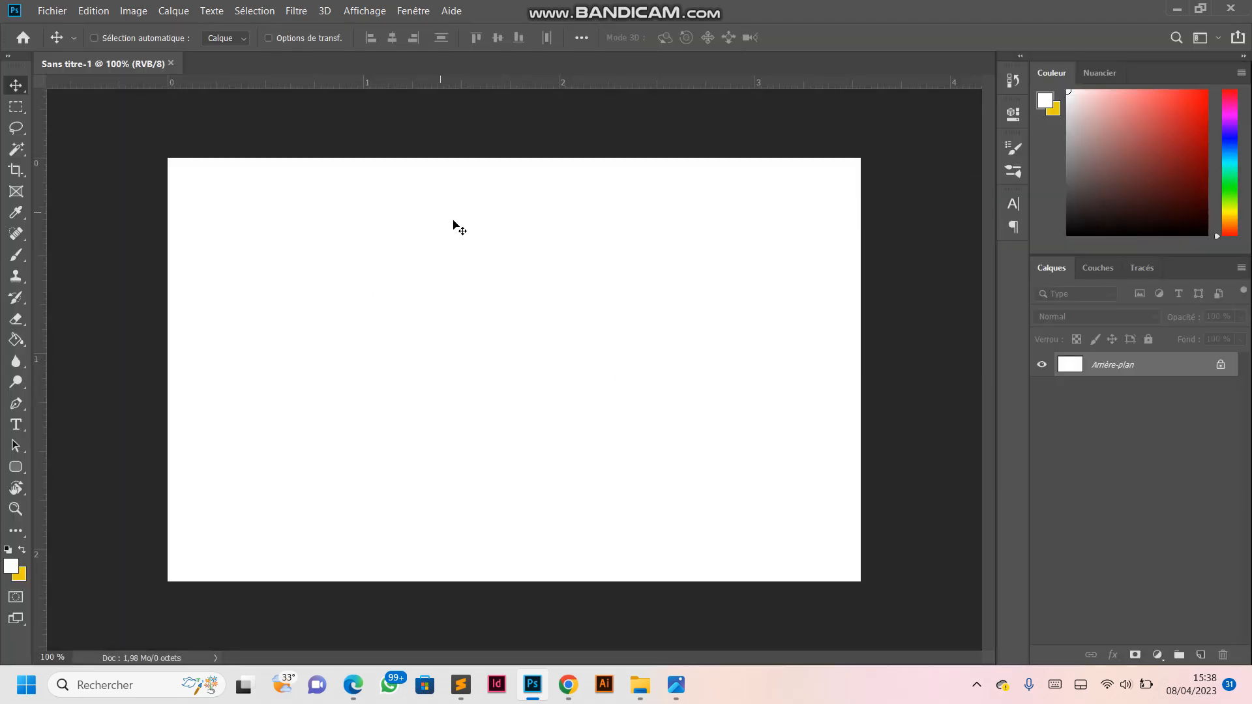
- Draw a rectangle about 1206 px wide and 135 px high across the lower edge of the canvas, overlapping its sides
key("ctrl+minus")
key("ctrl+plus")
left_click(15, 465)
left_click(14, 465)
right_click(24, 467)
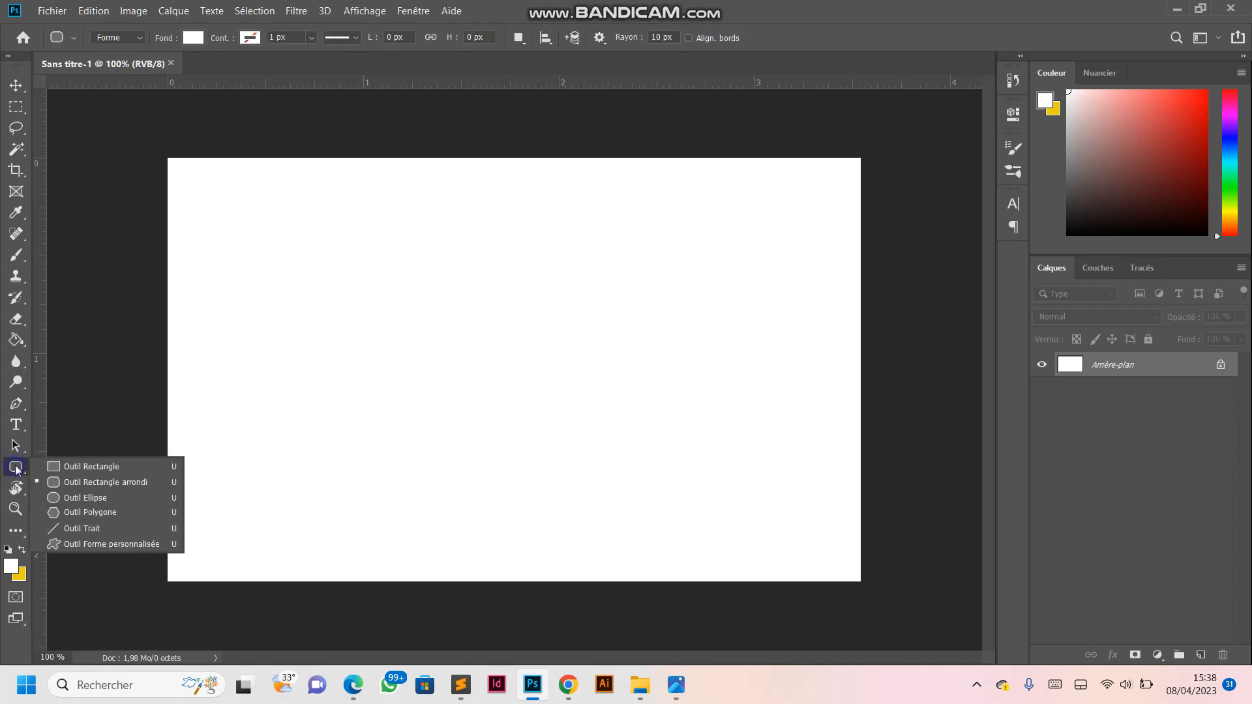
left_click(65, 465)
left_click_drag(123, 524, 906, 611)
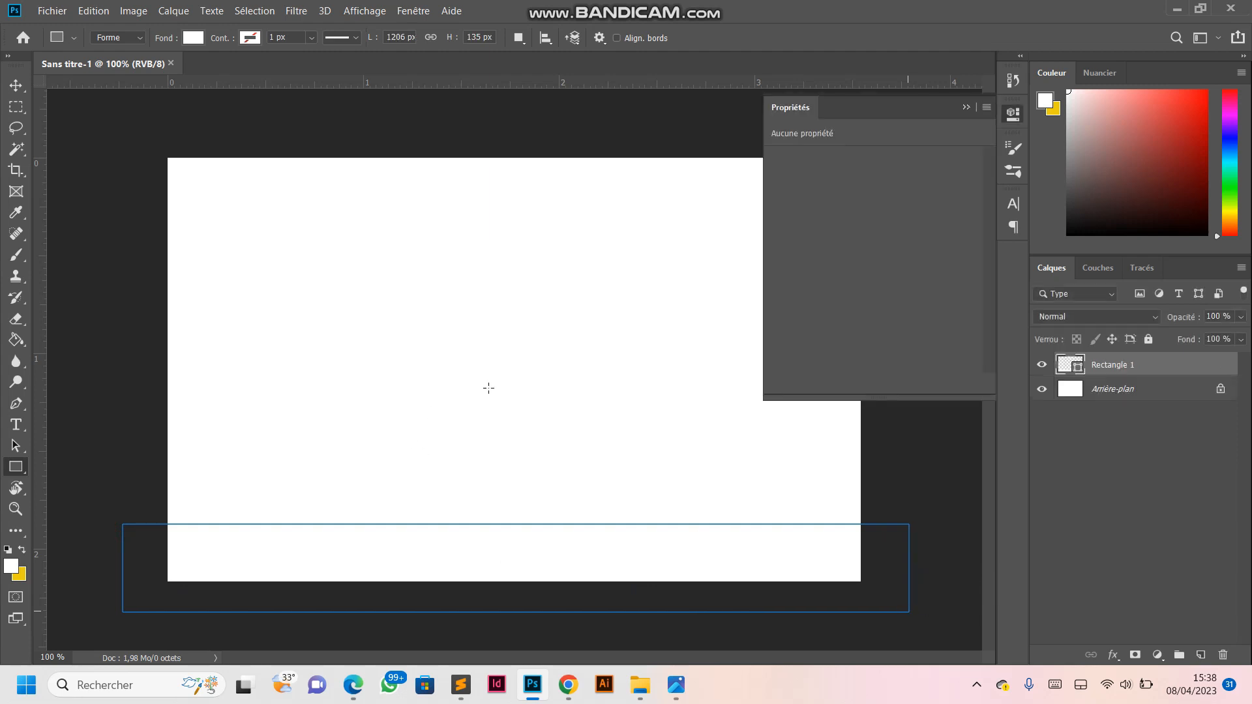
- Fill the rectangle along the lower edge with a light blue from the recently used colours
left_click(192, 38)
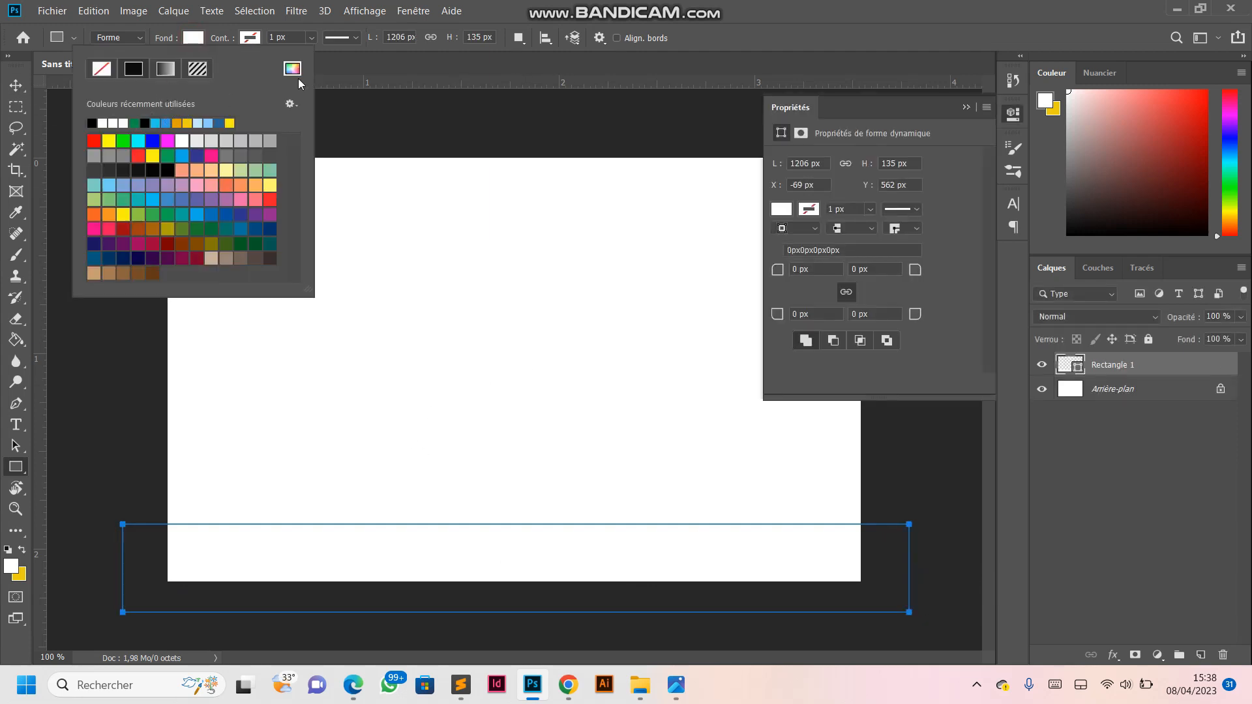
left_click(167, 122)
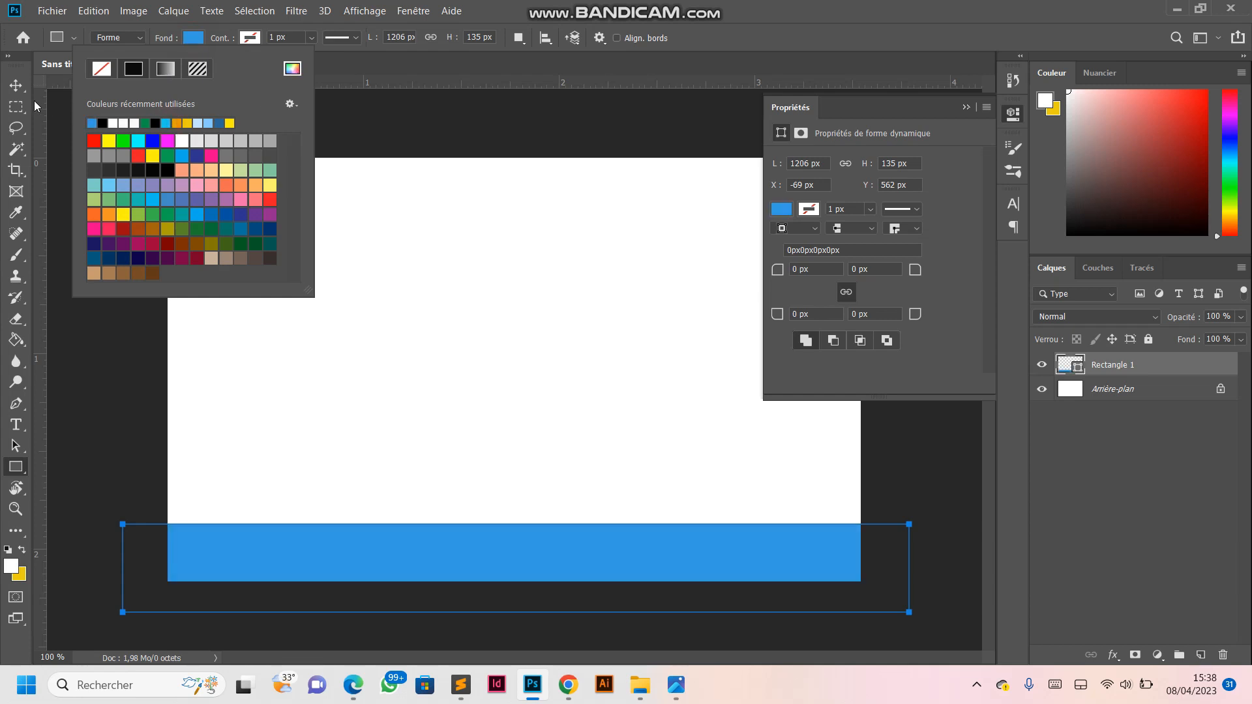
left_click(16, 85)
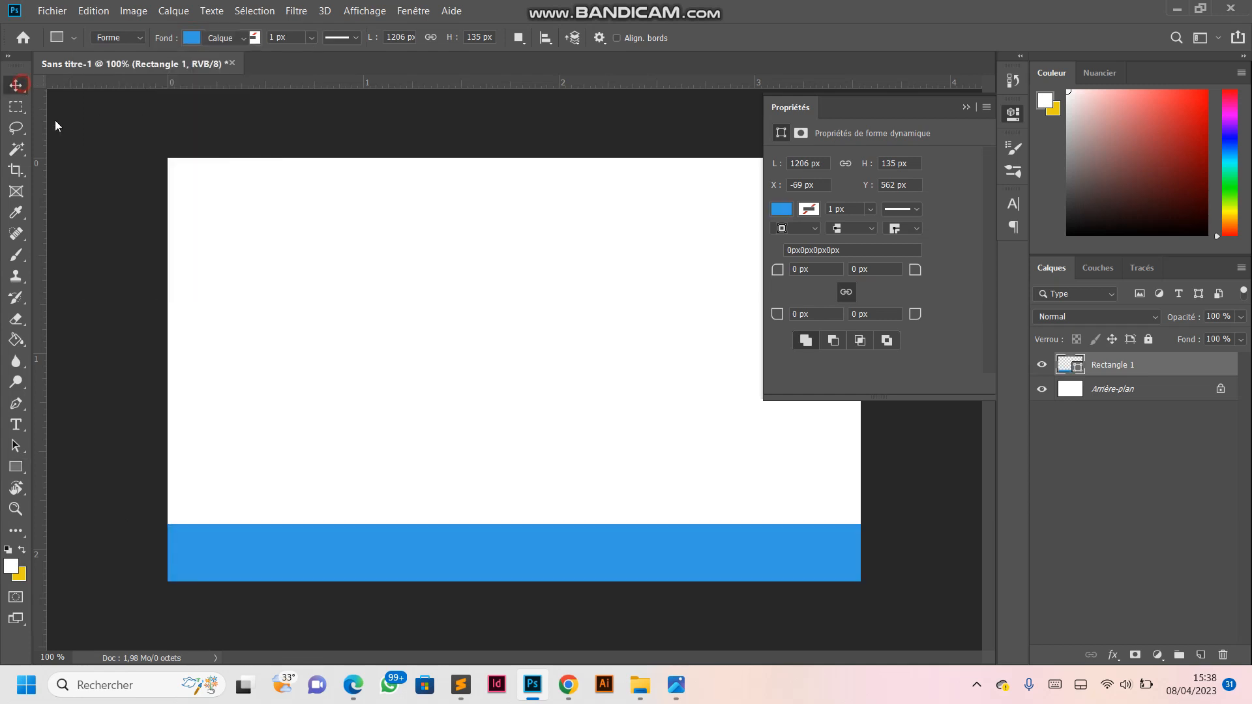
left_click(965, 108)
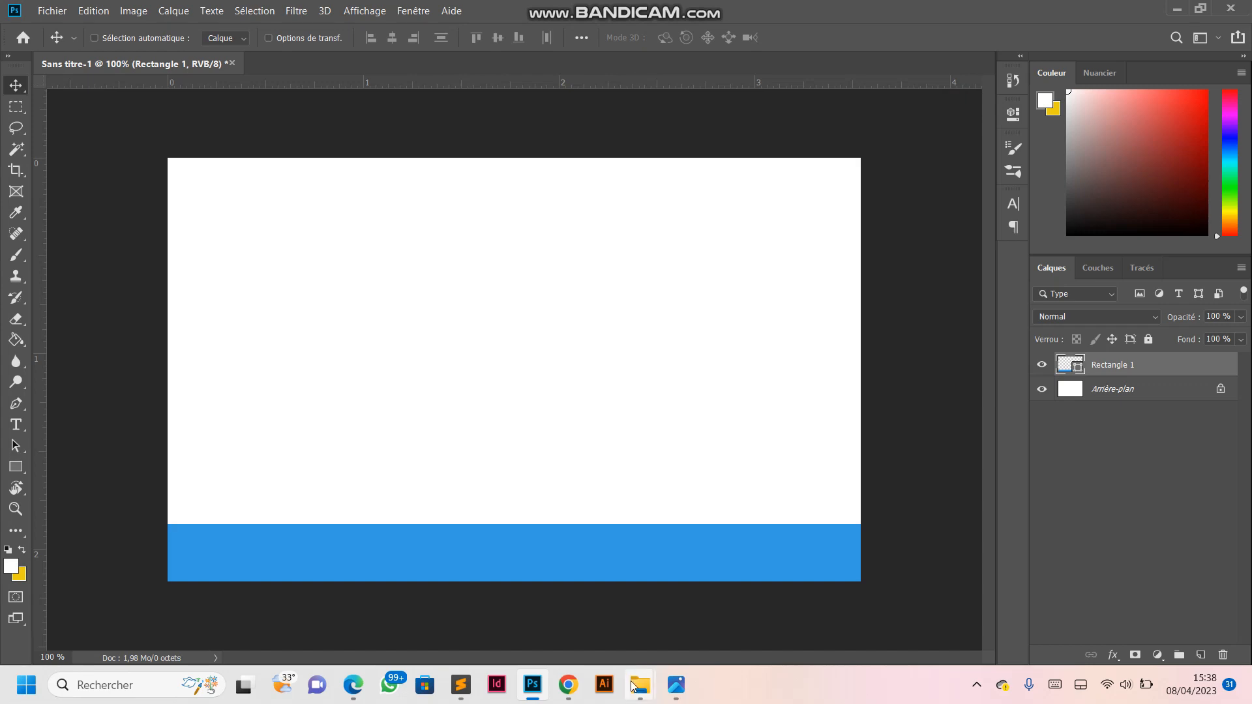
- Place the logof image from the img folder on the card, scaled to about 52 % and set near the middle above the band
mouse_move(640, 685)
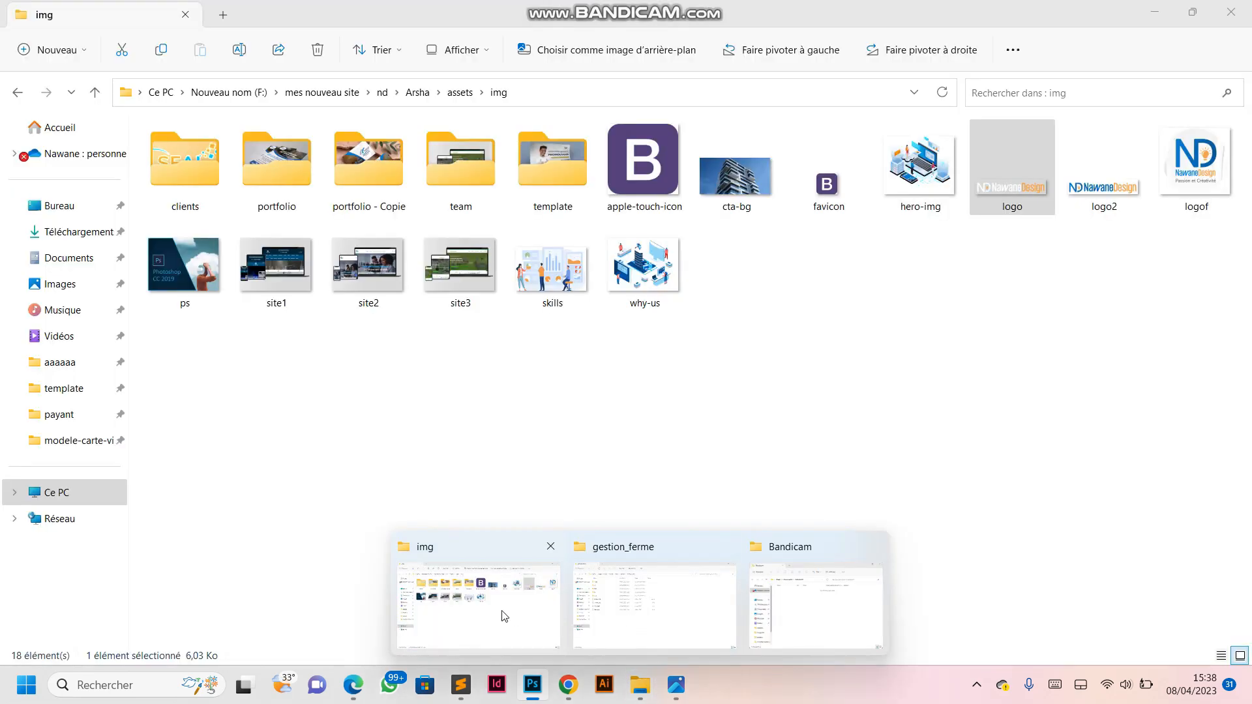
left_click(502, 612)
left_click(1196, 168)
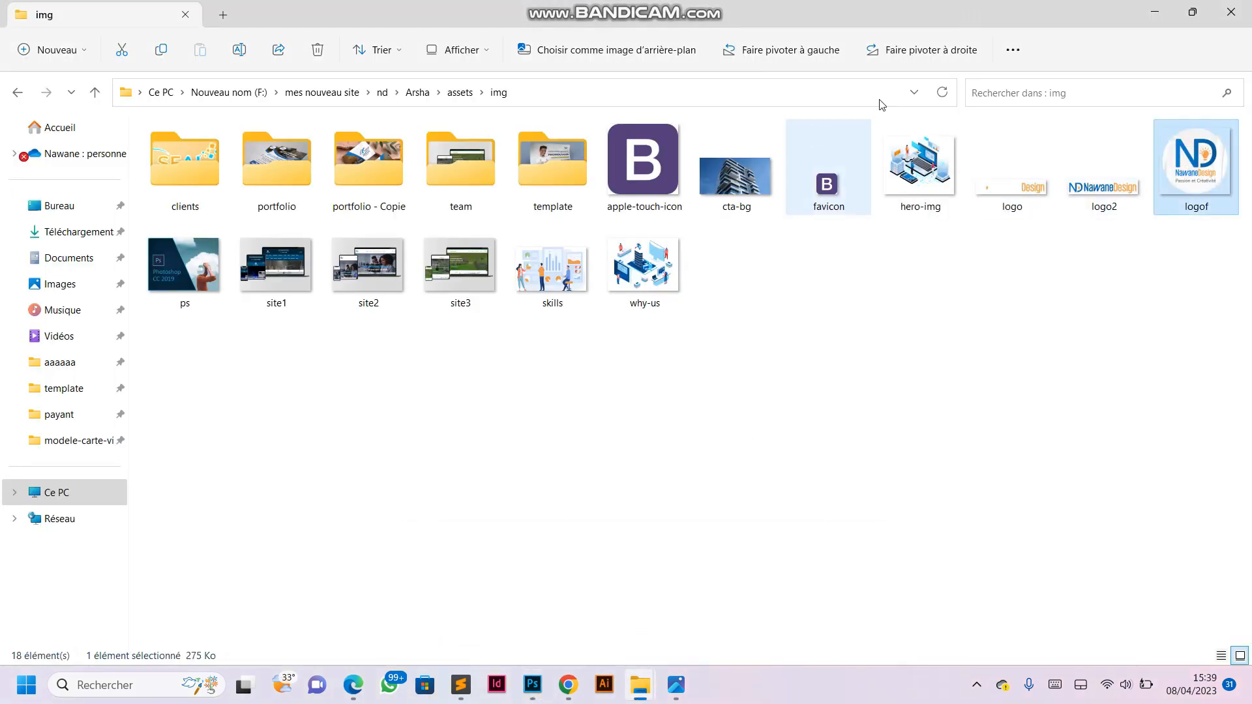
left_click_drag(1005, 22, 647, 75)
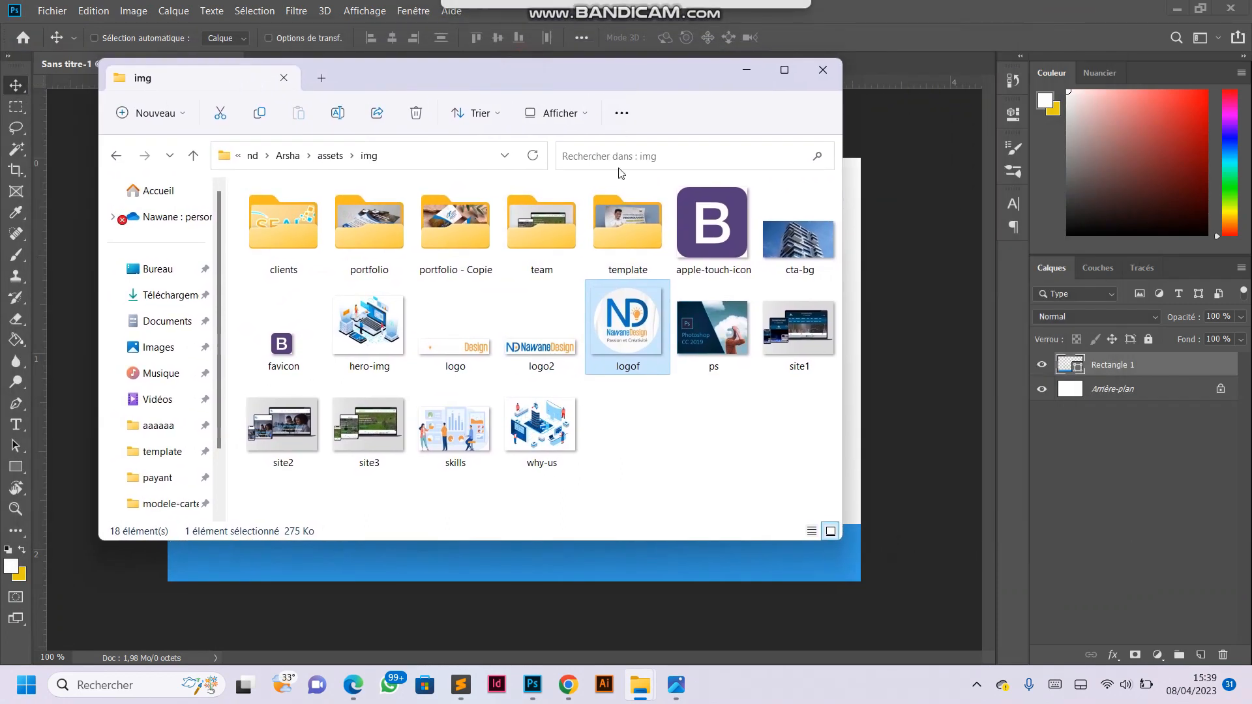
left_click(849, 322)
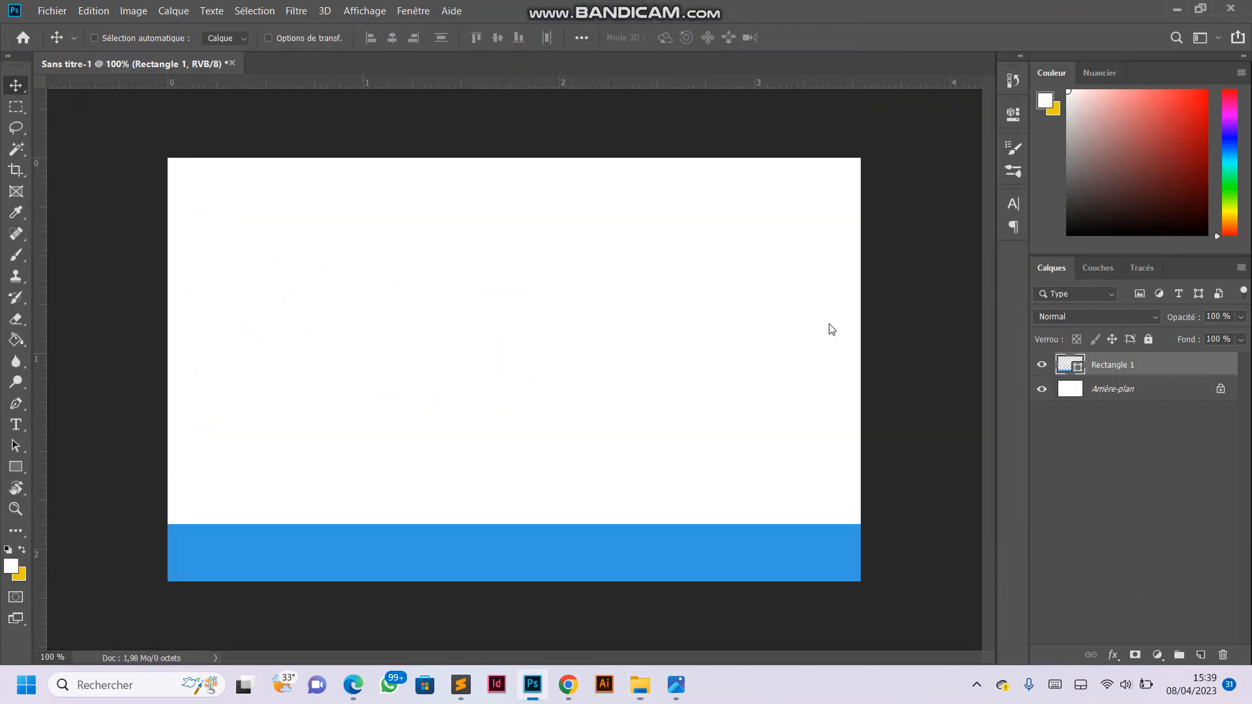
left_click_drag(509, 579, 509, 404)
left_click_drag(501, 365, 481, 425)
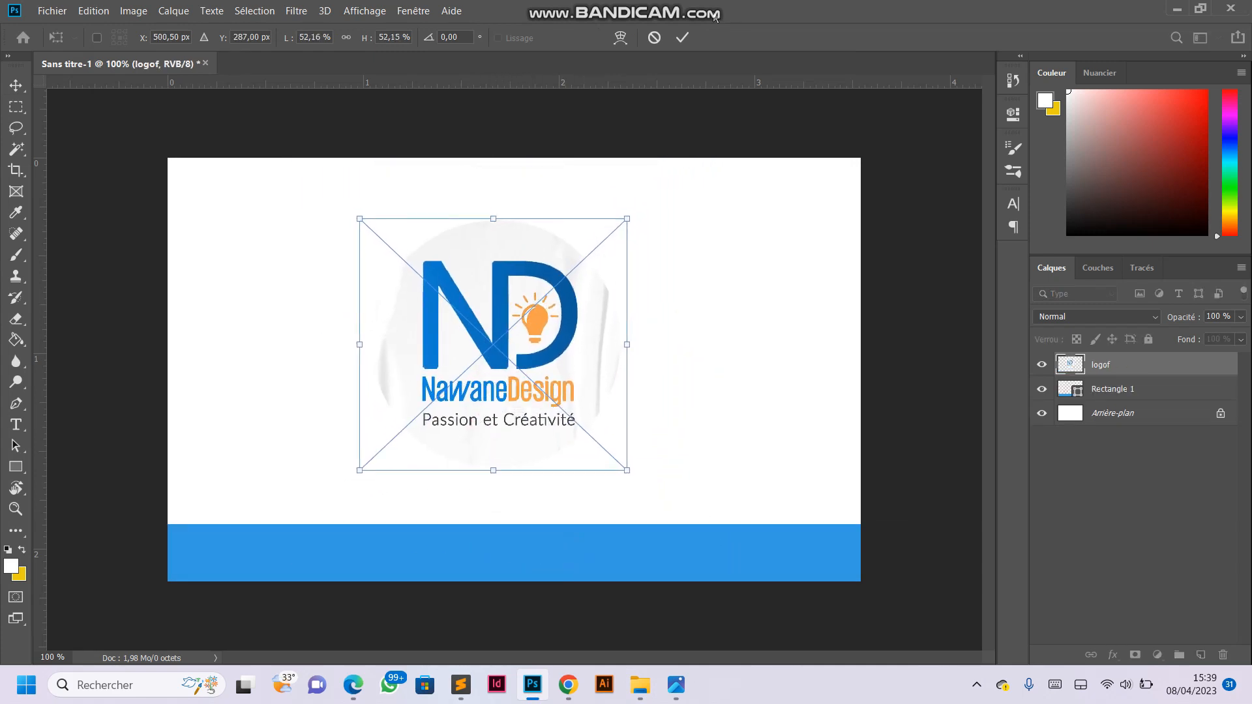
left_click(682, 38)
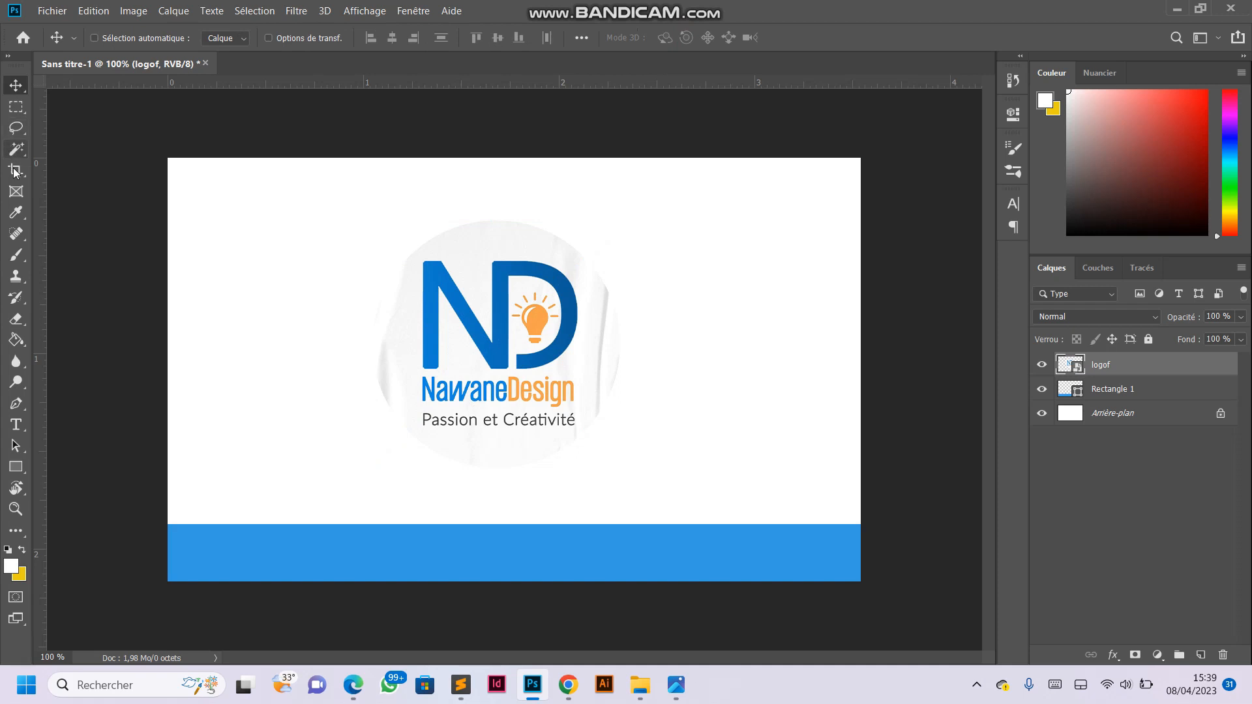
- Recolour the lower band with the blue #107ad1 sampled from the logo's N, and move the band slightly down
left_click(16, 212)
left_click(432, 270)
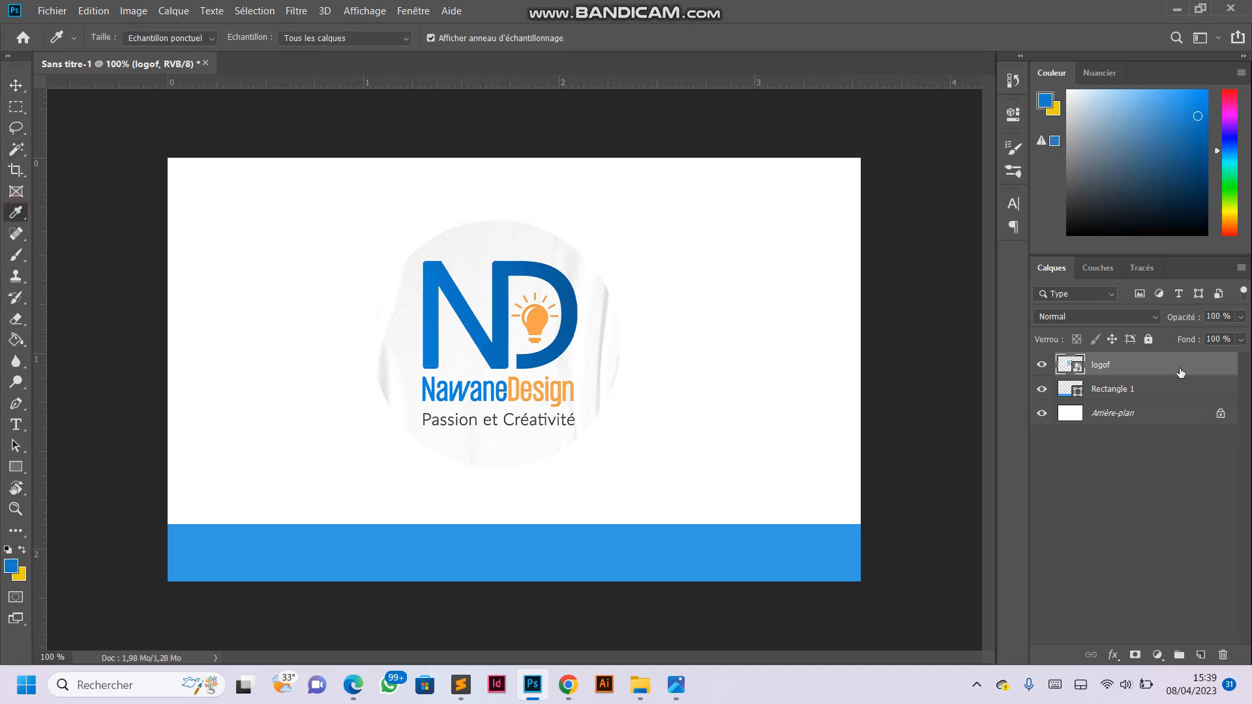
left_click(1115, 388)
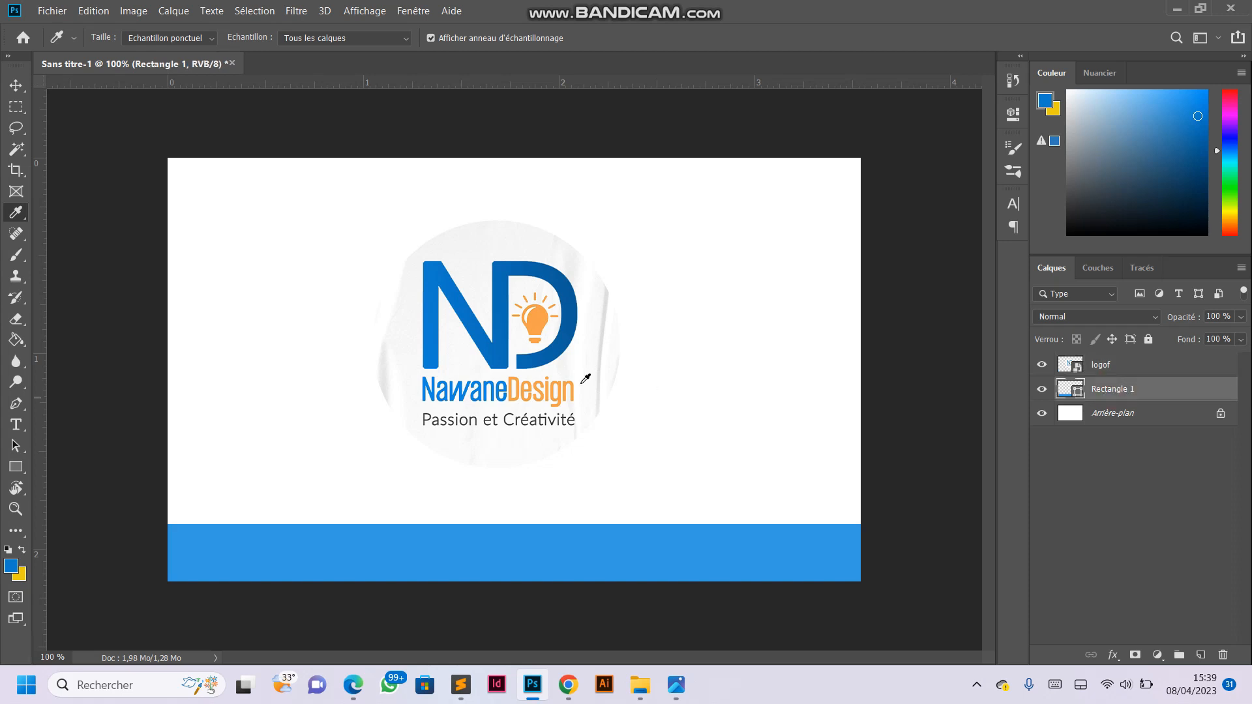
left_click(16, 467)
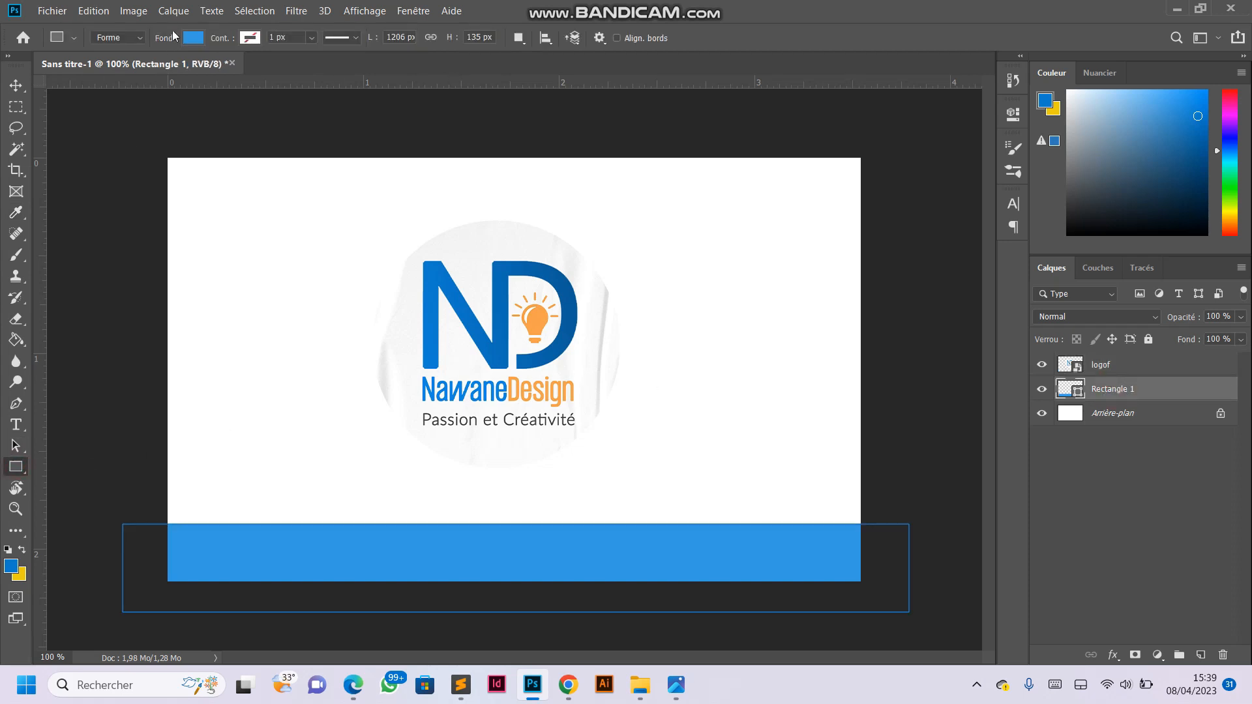
left_click(192, 38)
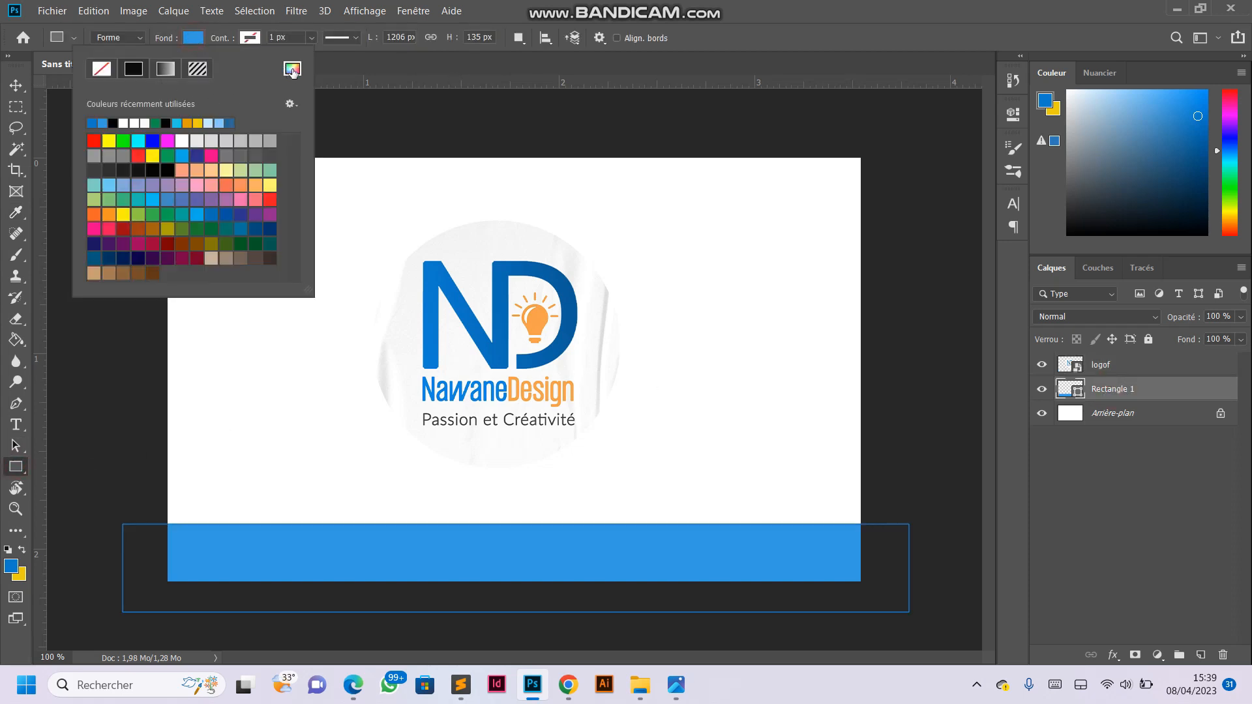
left_click(292, 70)
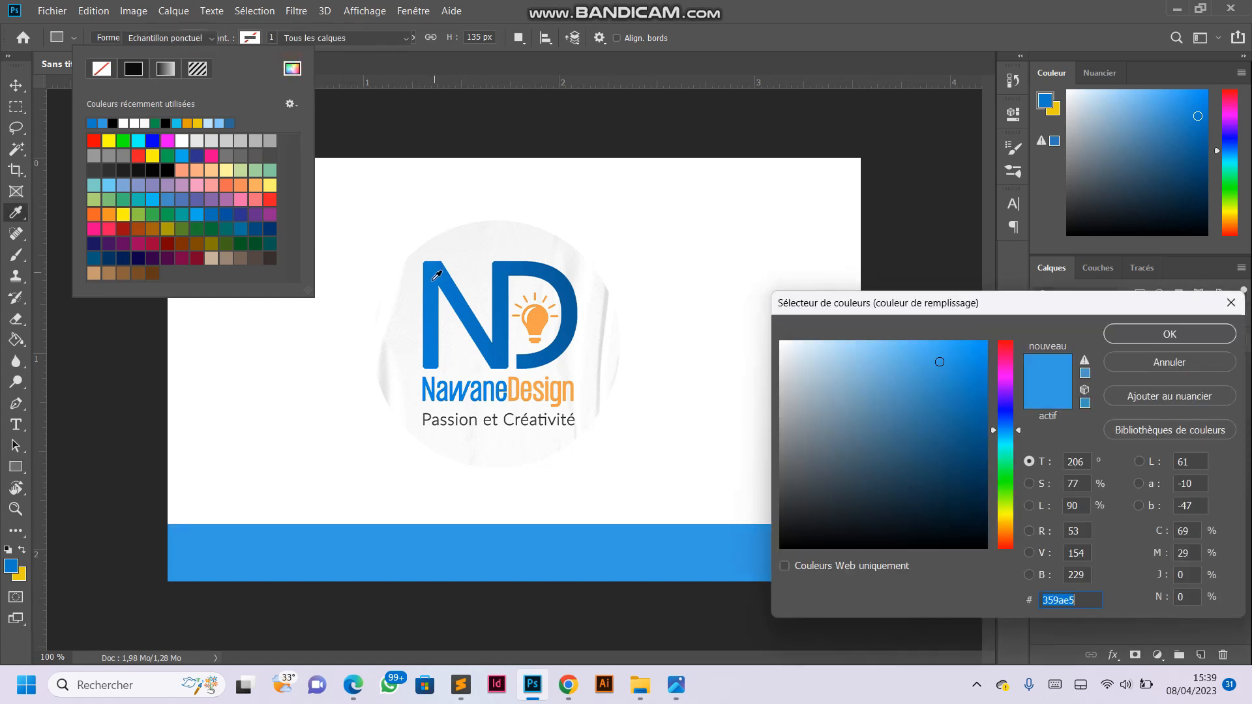
left_click(435, 272)
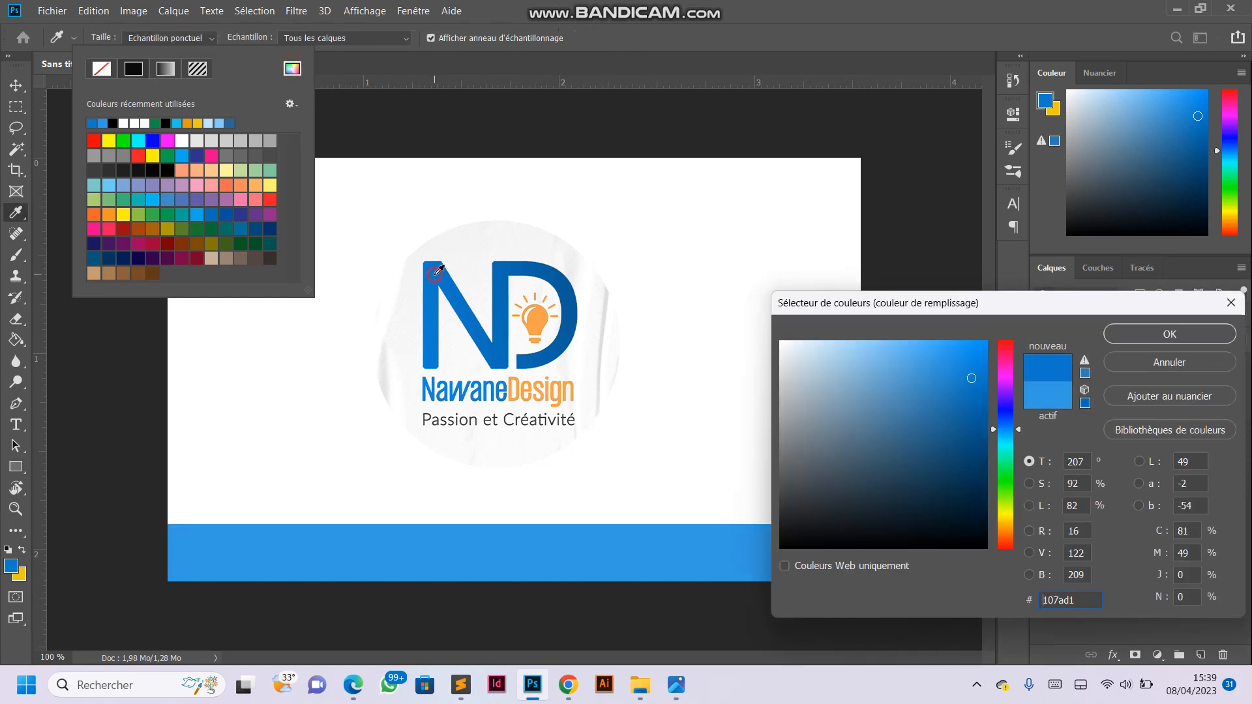
left_click(1121, 340)
left_click(17, 87)
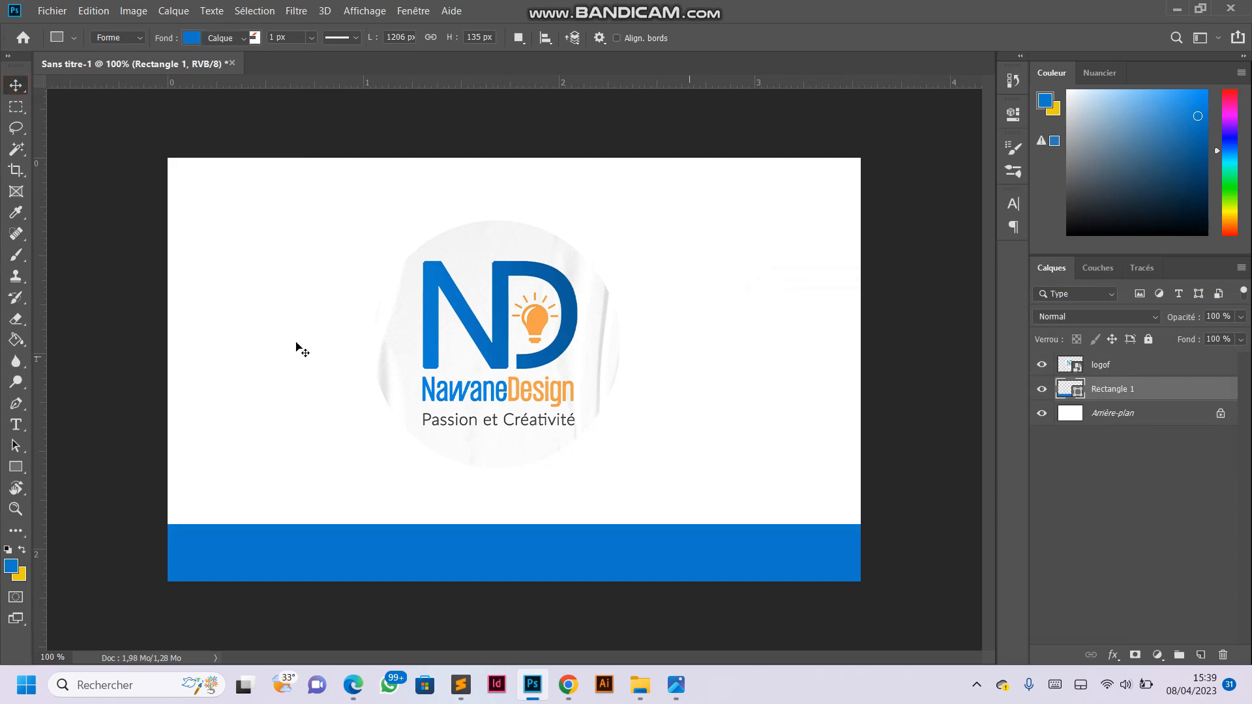
left_click_drag(469, 546, 474, 560)
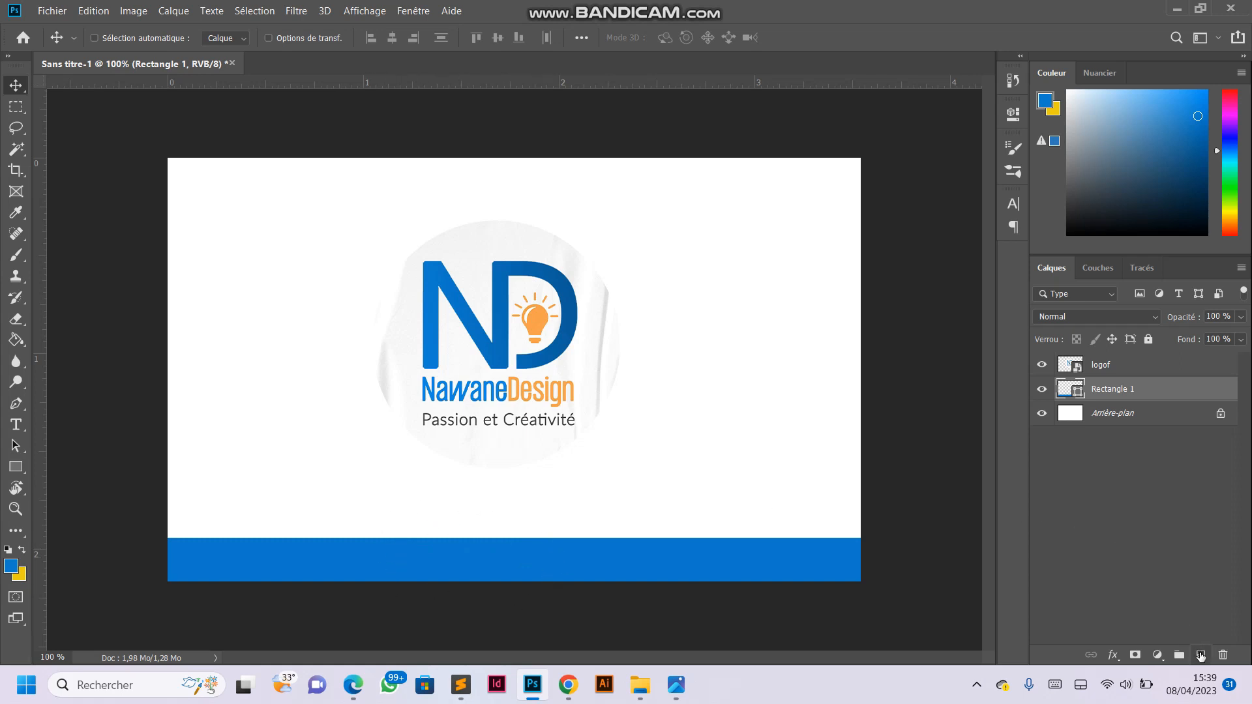
- Draw a rectangle about 410 × 158 px over the middle of the blue band and fill it with dark blue #0a5a9c
left_click(1200, 655)
left_click(16, 466)
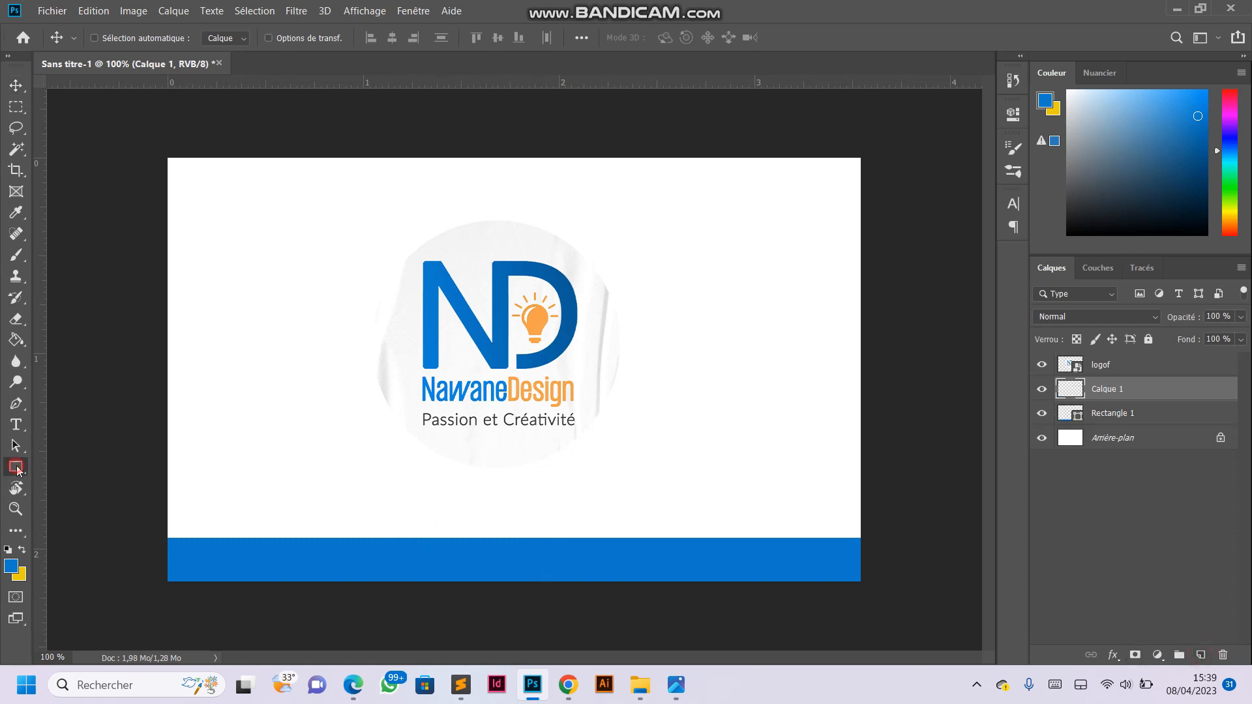
left_click_drag(367, 515, 634, 616)
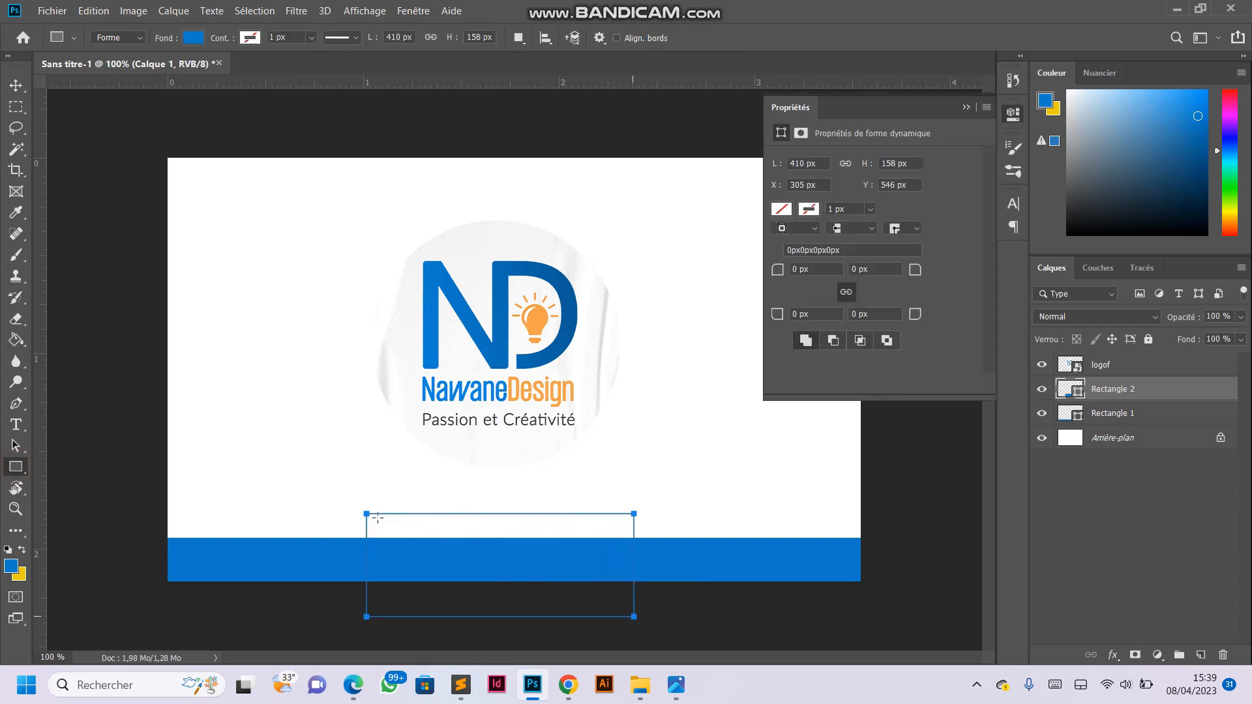
left_click(195, 38)
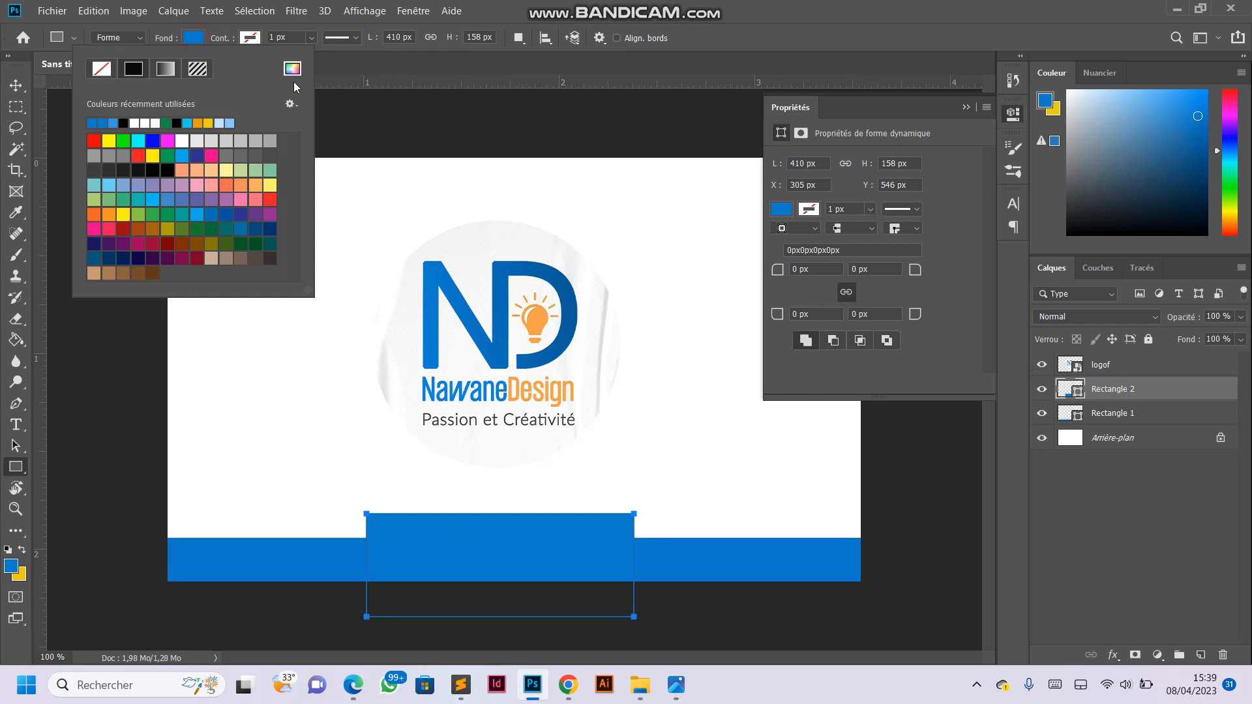
left_click(291, 69)
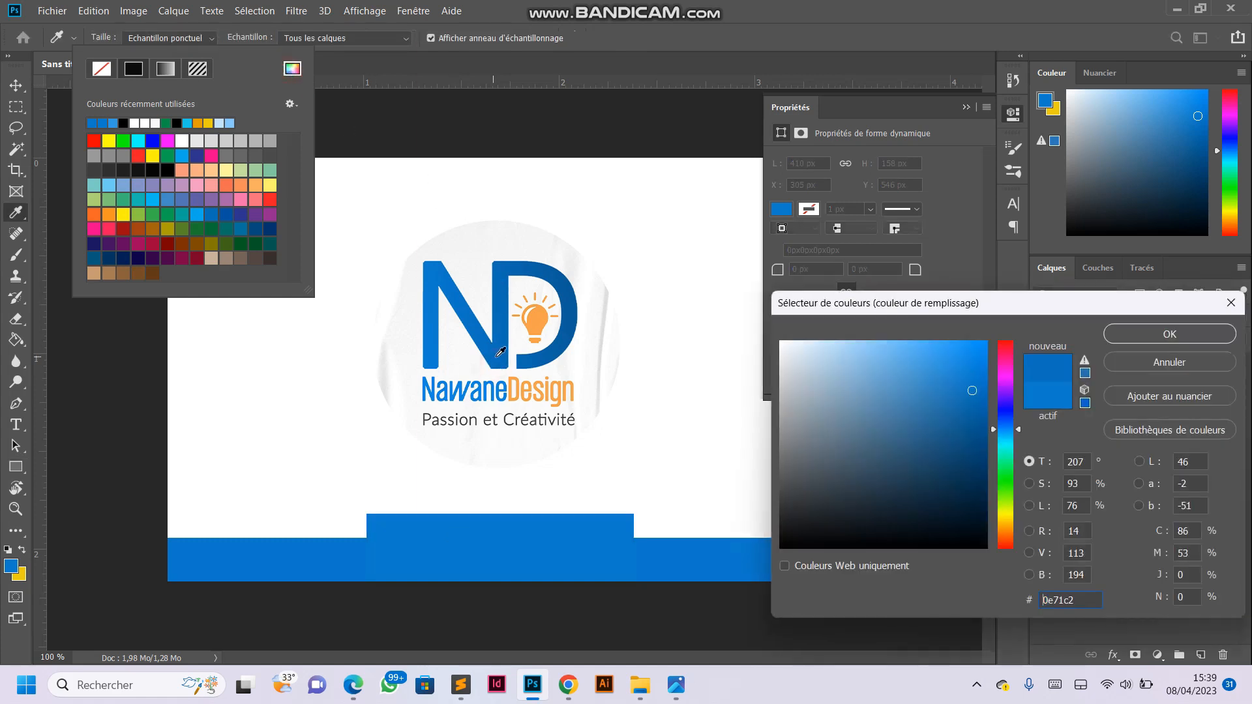
left_click_drag(966, 402, 974, 421)
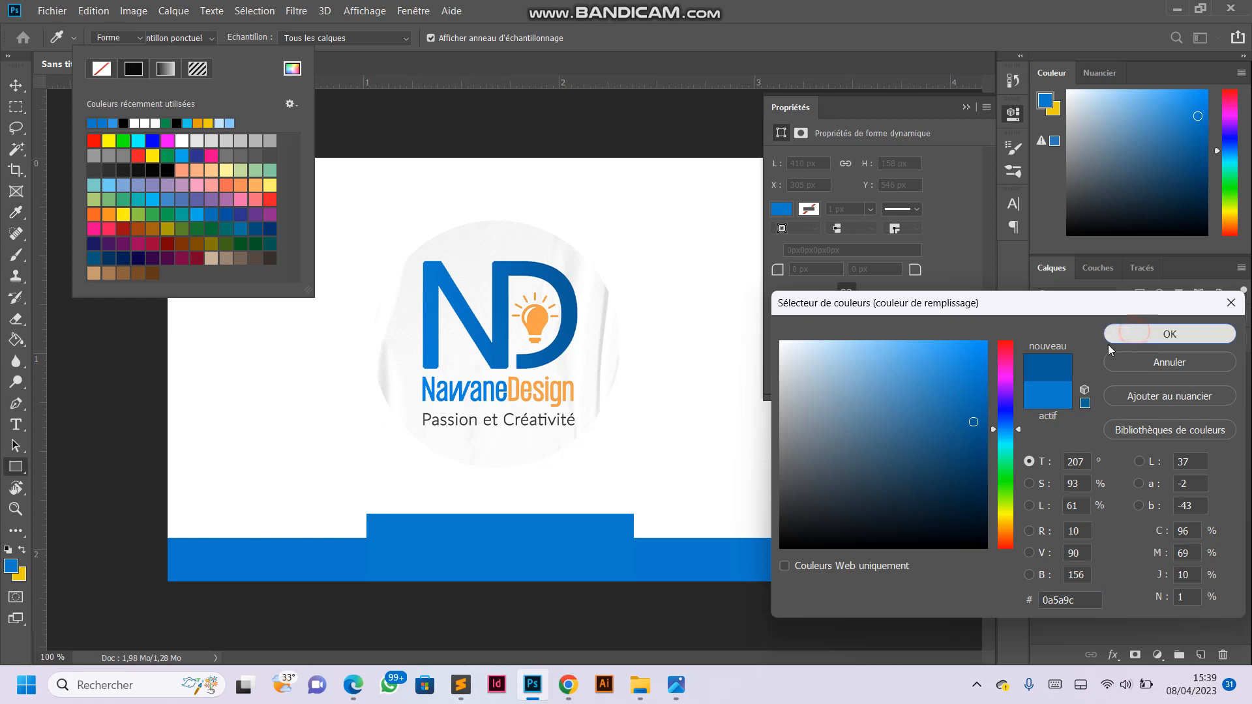
left_click(1135, 336)
- Clip the dark blue rectangle to the band beneath it with a clipping mask
left_click(16, 85)
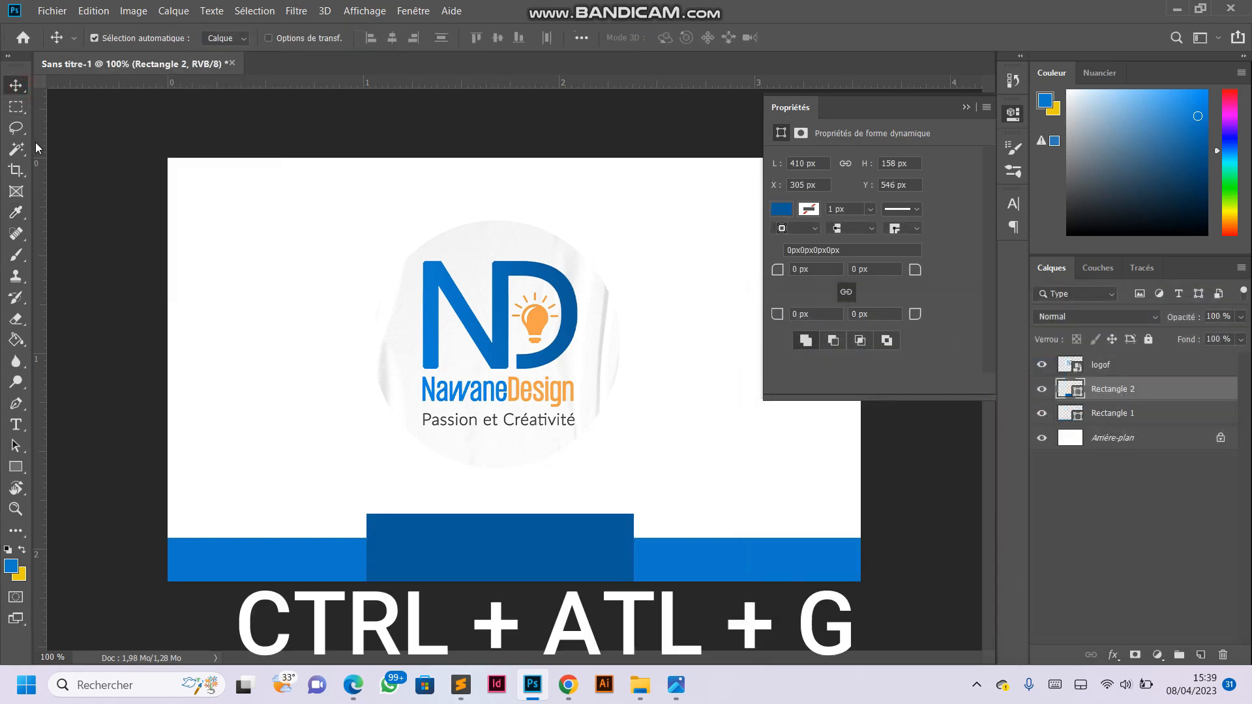
key("ctrl")
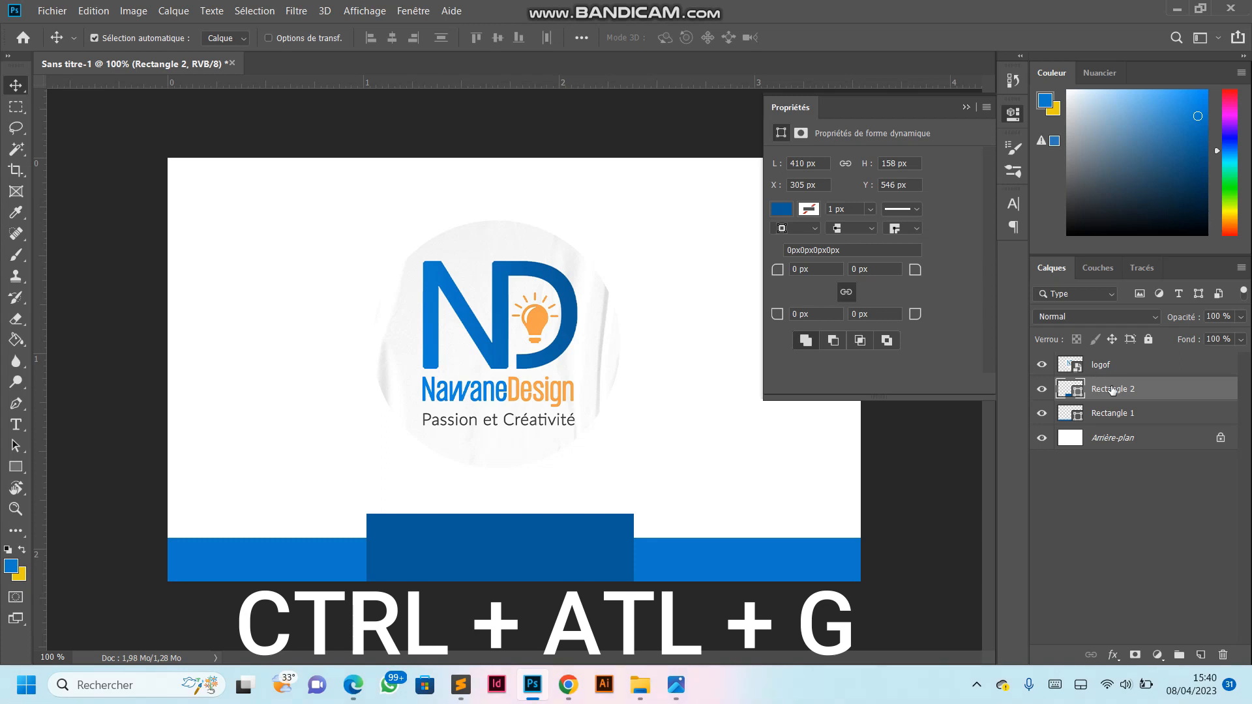
key("ctrl+alt+g")
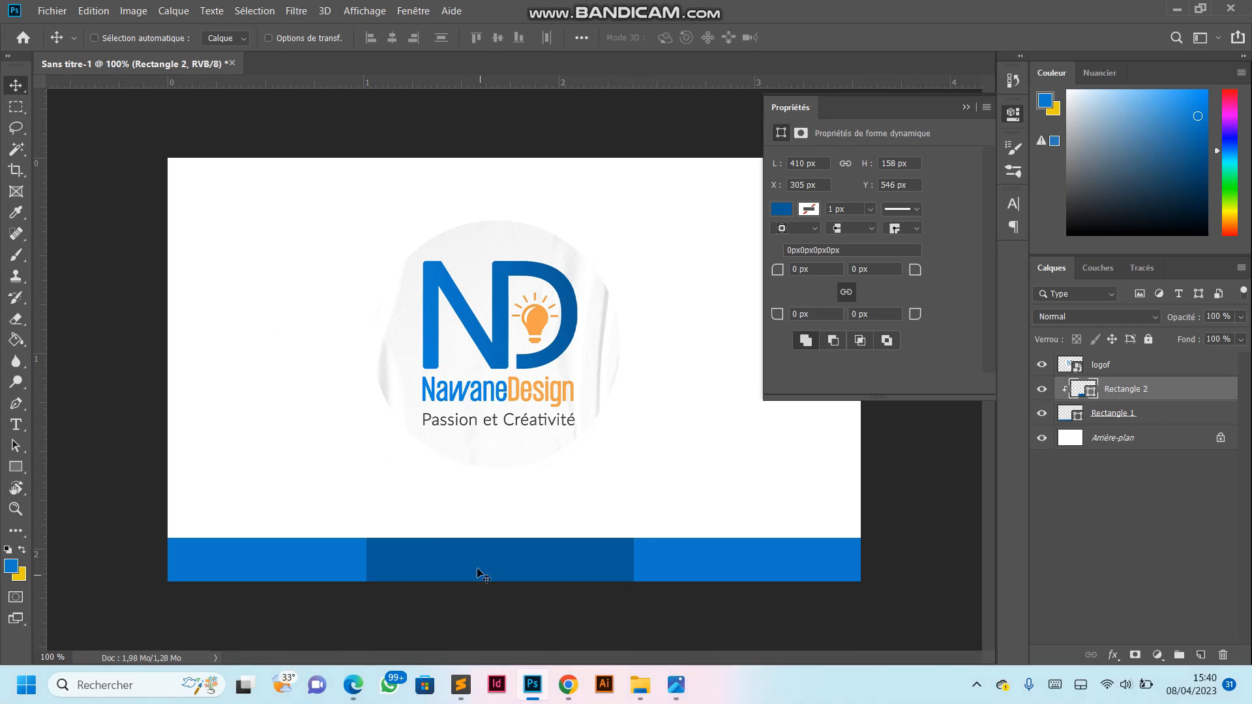
- Slightly adjust the position of the dark blue rectangle on the band and of the NawaneDesign logo on the card
left_click_drag(476, 572, 482, 573)
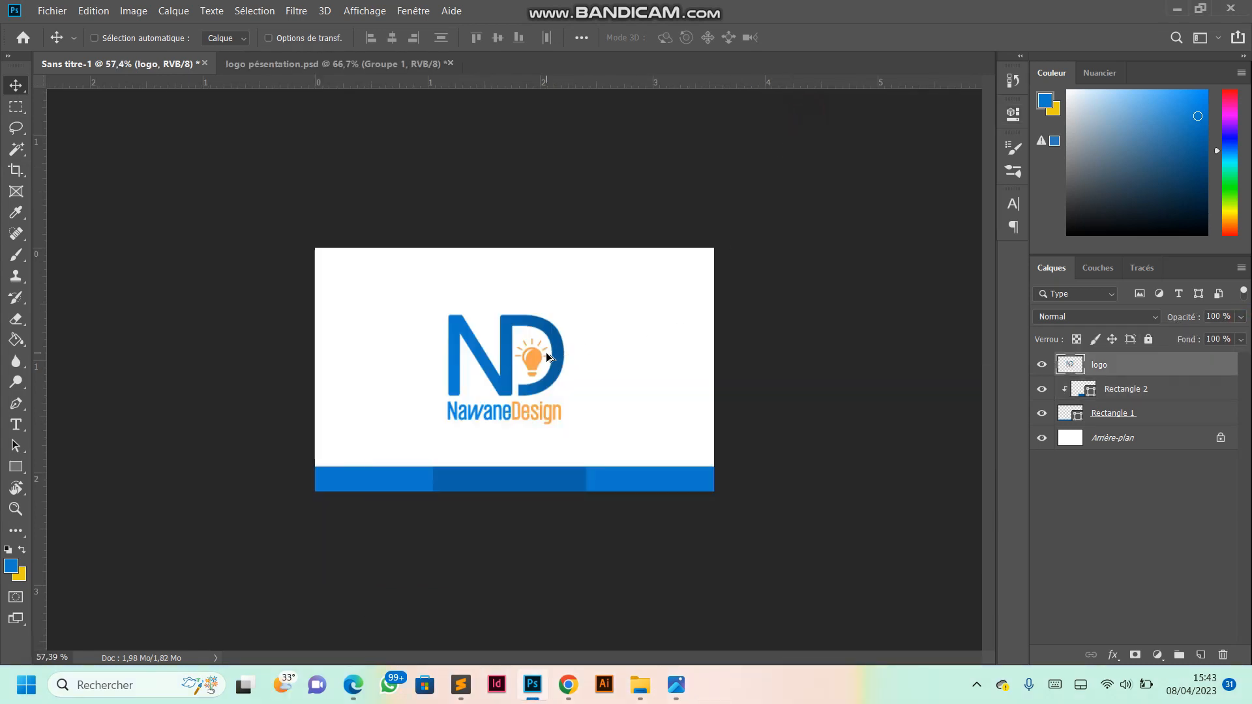
scroll(565, 355, "up", 3)
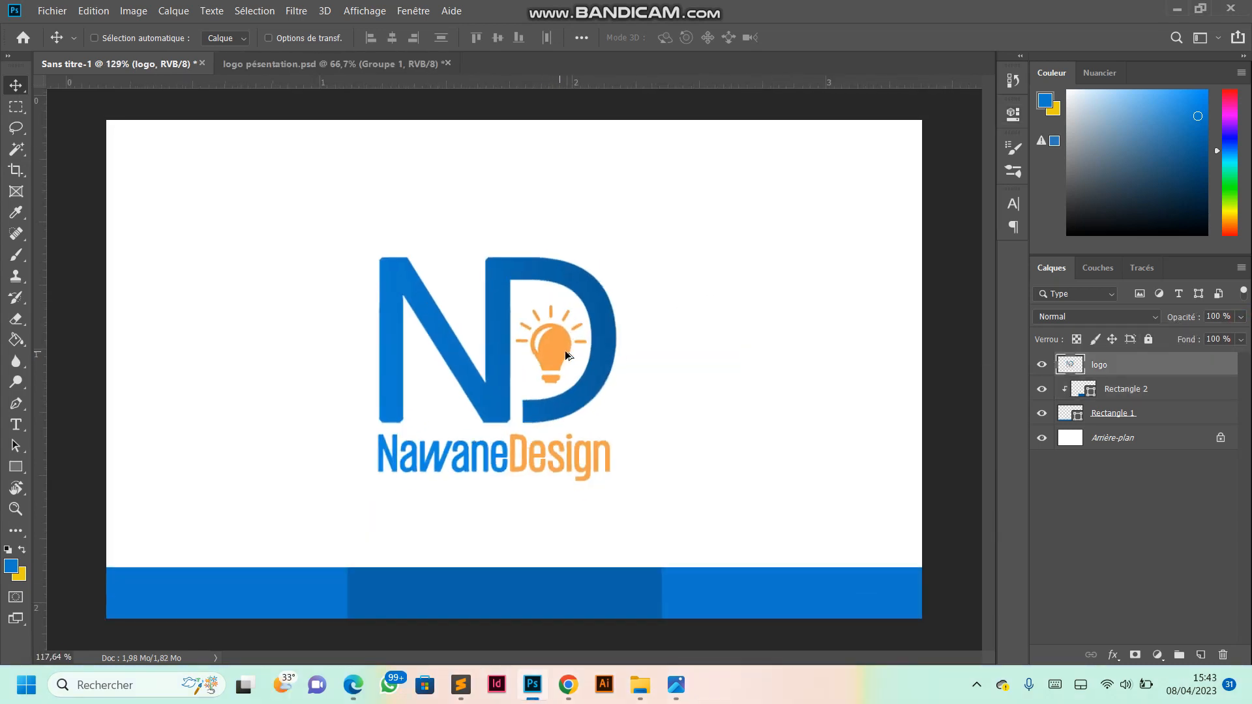
scroll(566, 355, "down", 3)
mouse_move(498, 339)
left_mouse_down()
mouse_move(517, 346)
mouse_move(499, 341)
left_mouse_up()
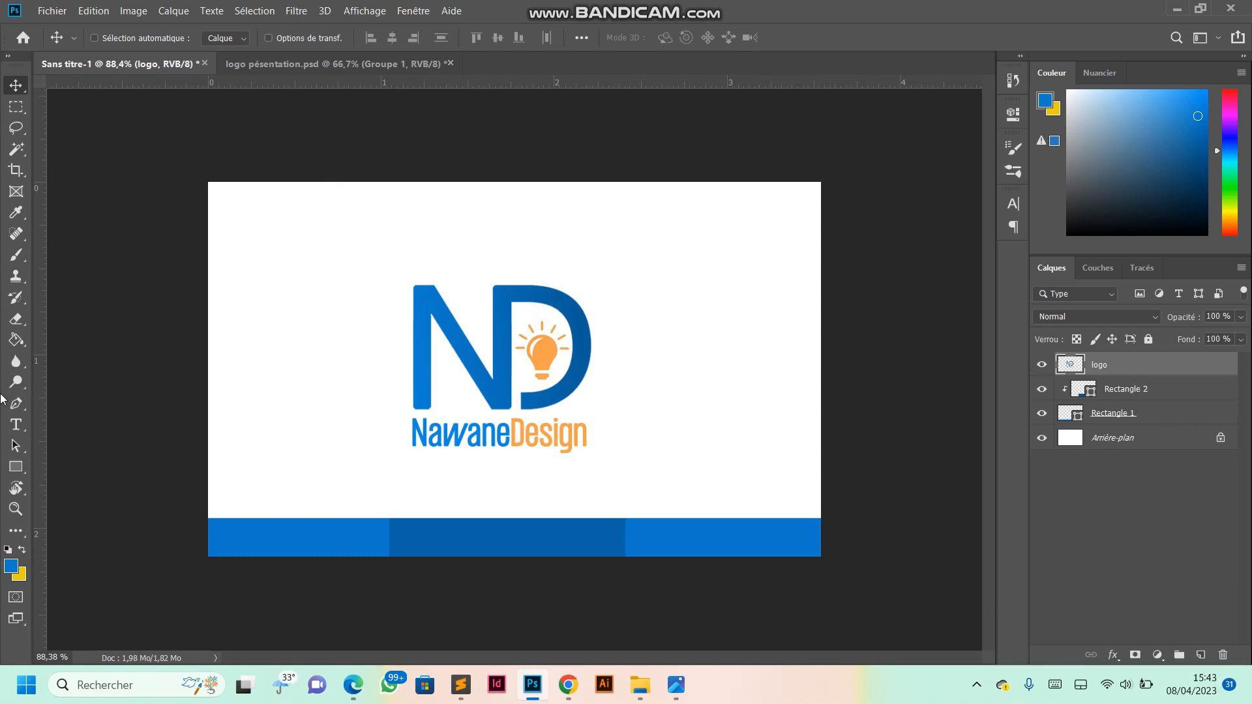
- Draw a blue rectangle about 627 × 93 px across the card's upper edge and move it slightly up, centred horizontally
left_click(15, 467)
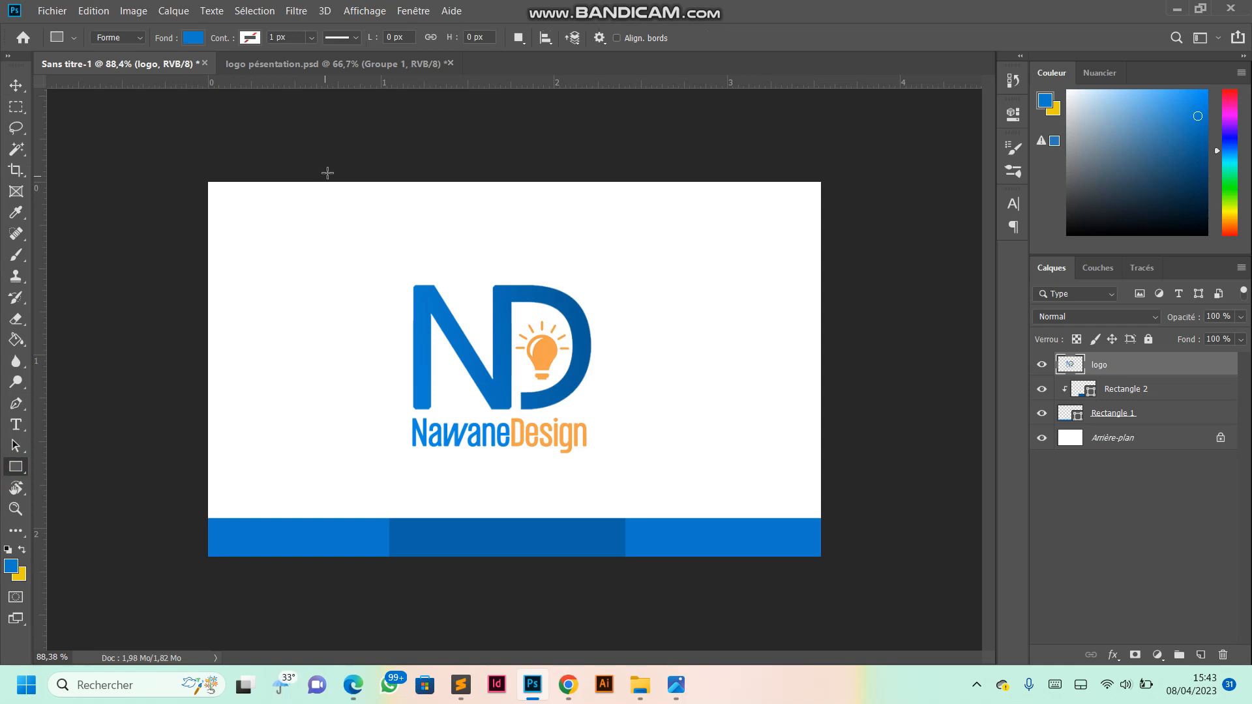
left_click_drag(319, 168, 682, 220)
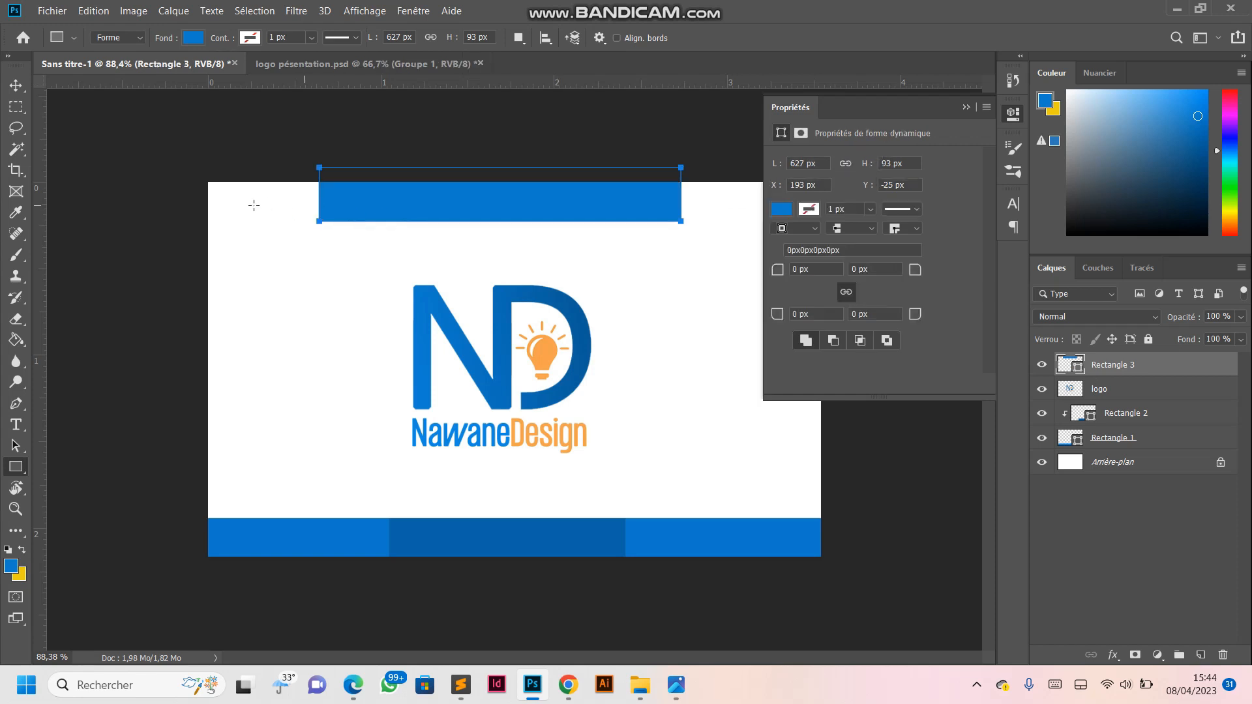
left_click(966, 108)
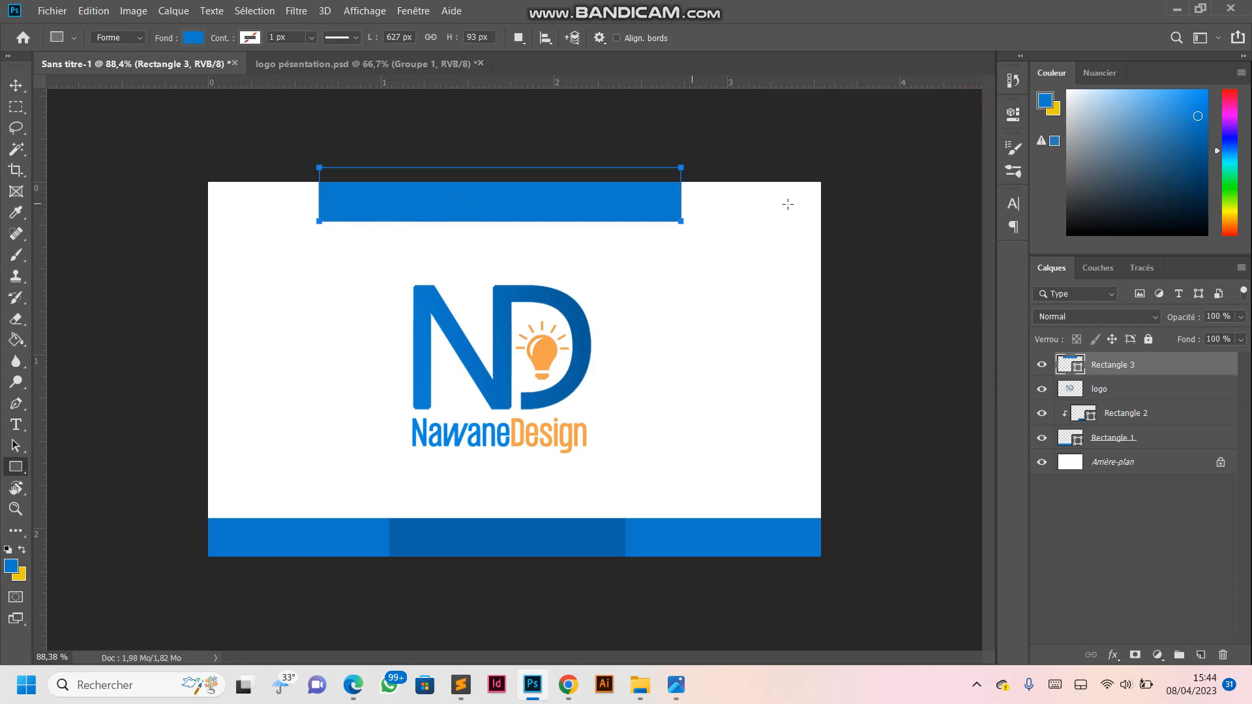
left_click(16, 84)
left_click_drag(449, 213, 489, 202)
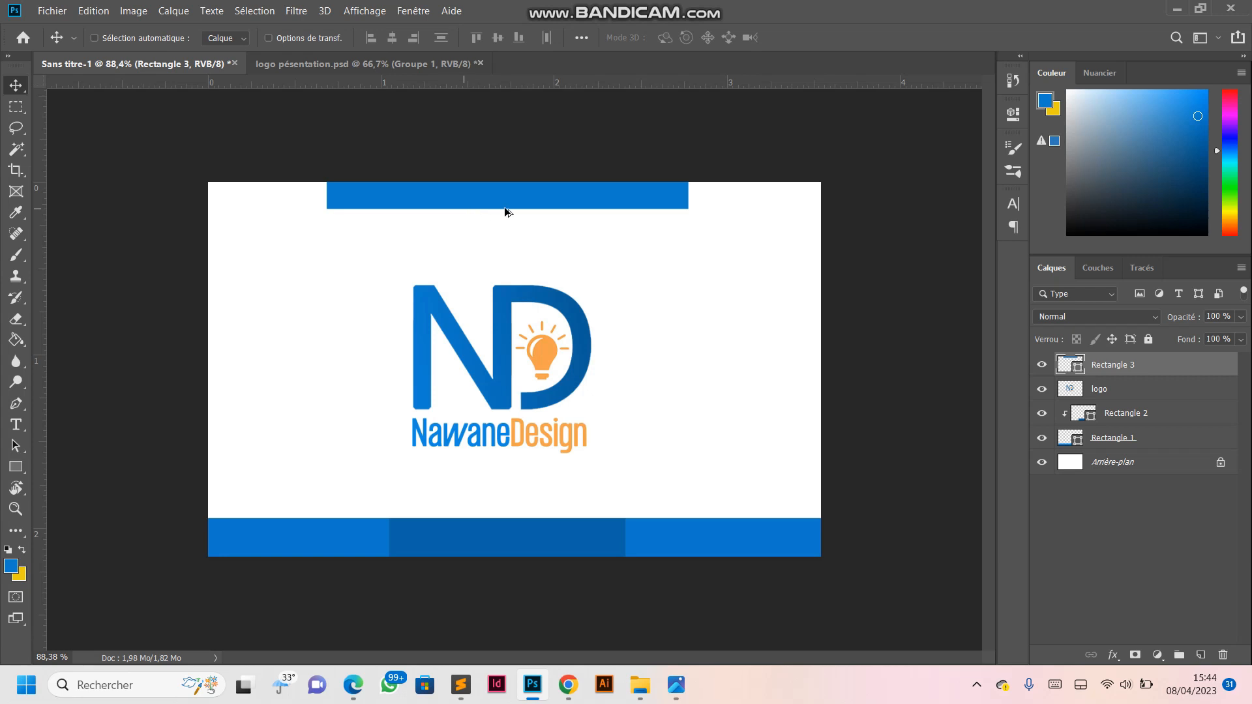
scroll(503, 210, "up", 3)
scroll(505, 215, "down", 5)
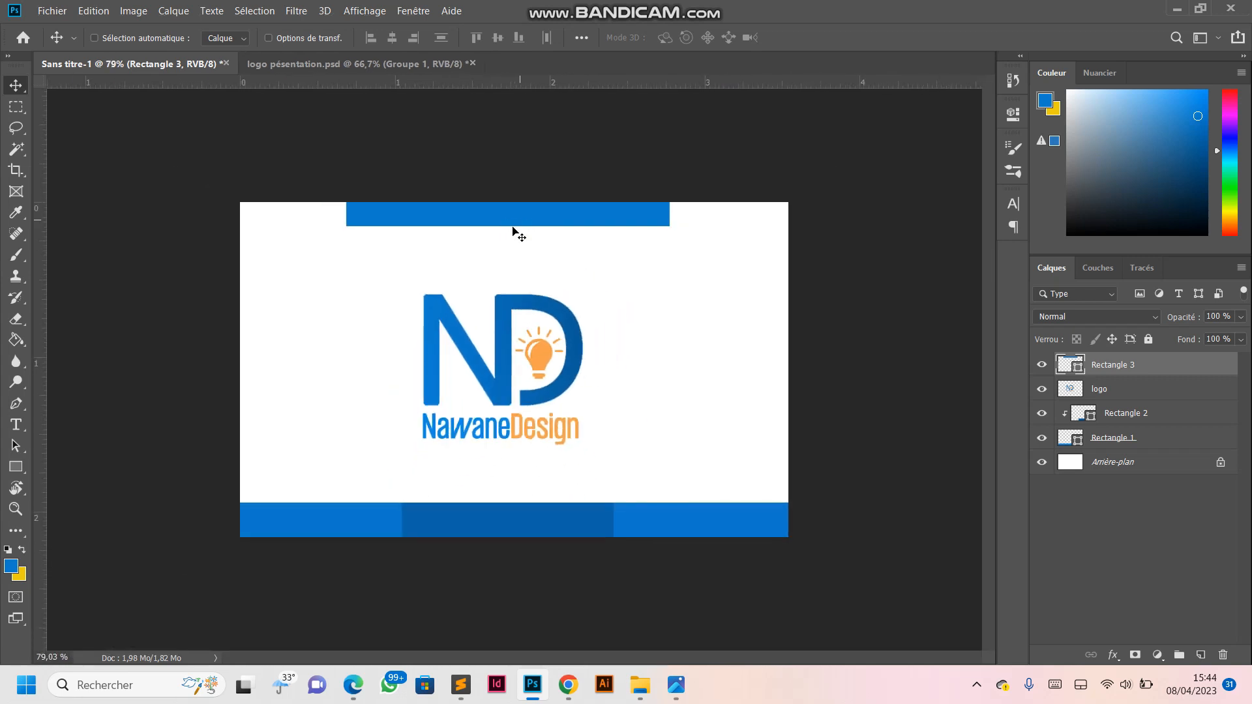
- Fill the rectangle at the card's upper edge with a recently used blue
left_click(16, 467)
left_click(187, 37)
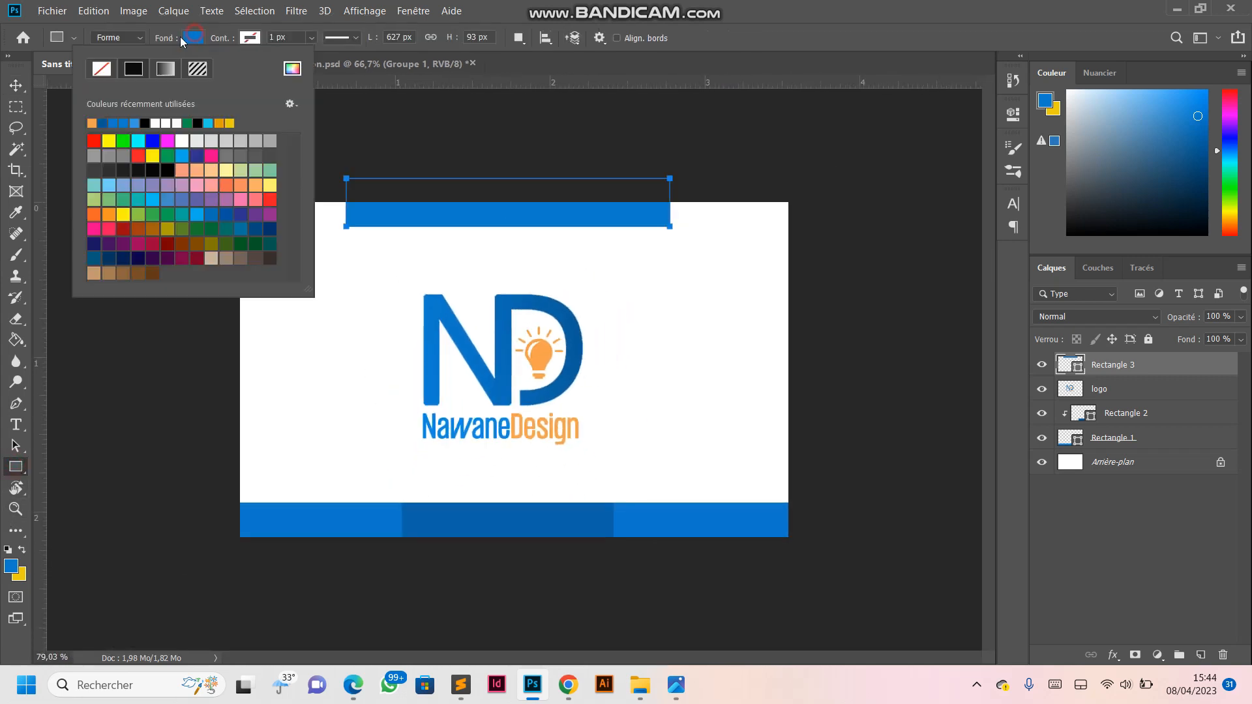
left_click(115, 122)
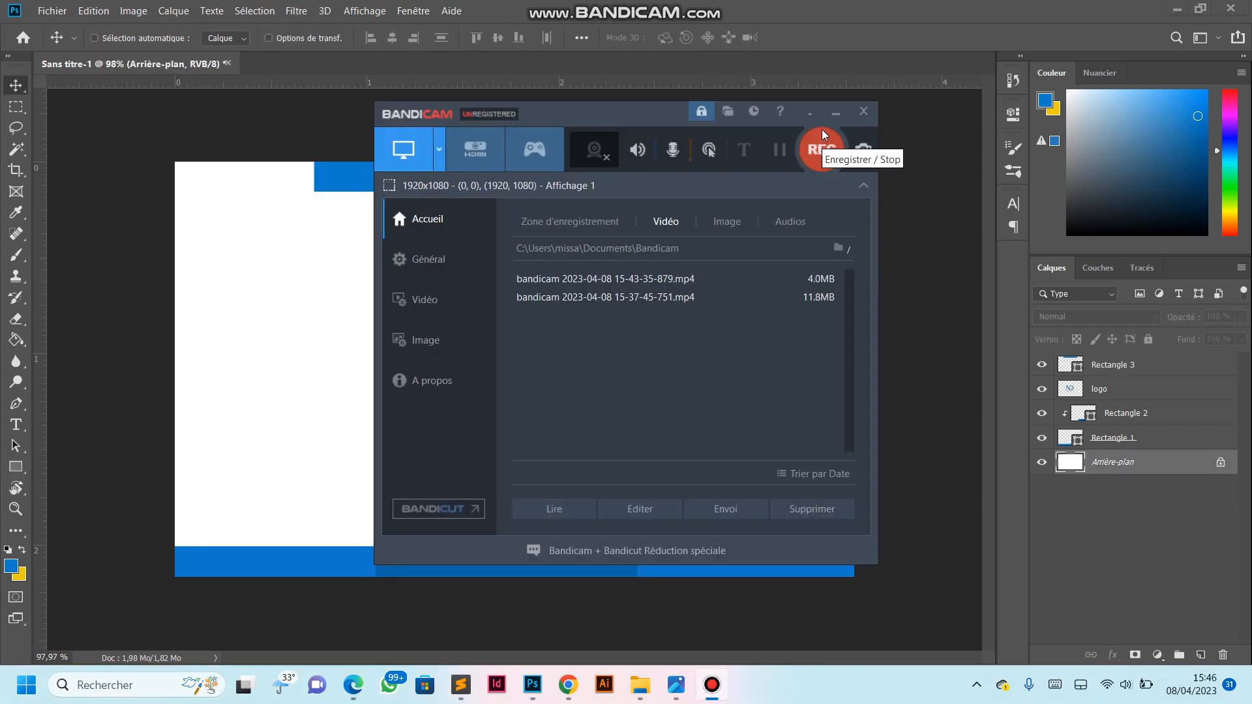
left_click(819, 148)
scroll(551, 330, "up", 1)
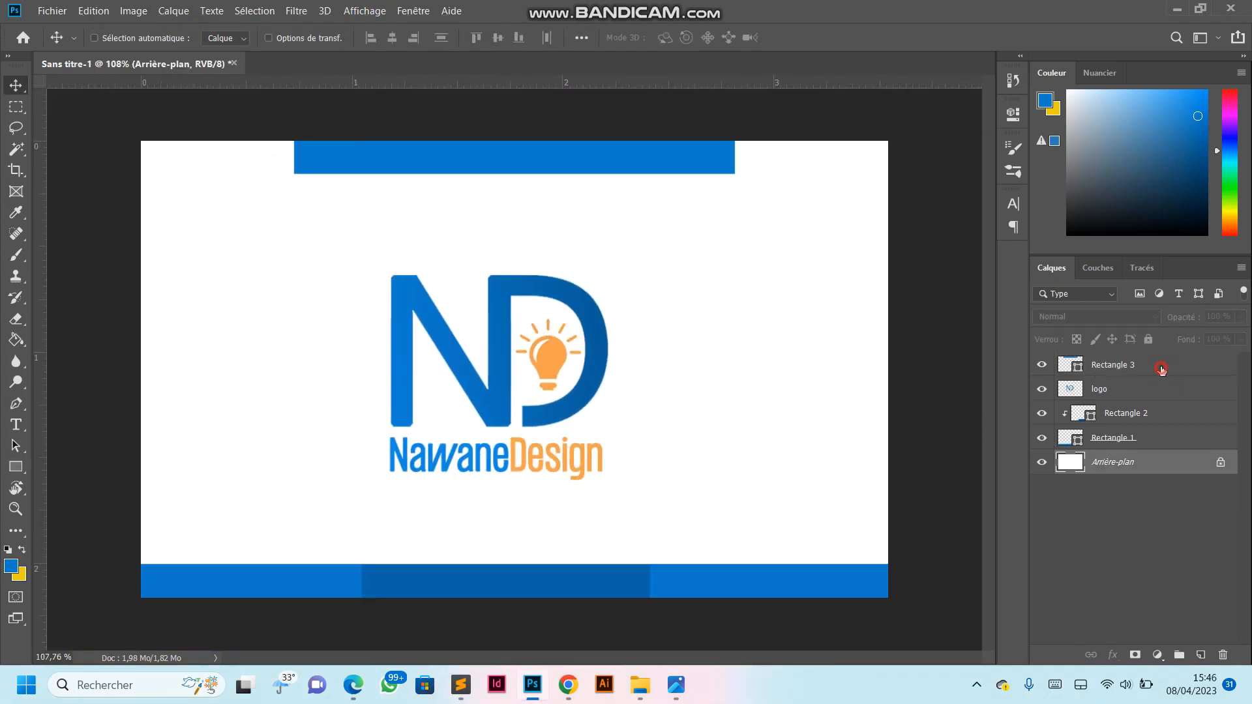
- Place the vector carte image from the Téléchargements folder directly above the Arrière-plan layer
left_click(1162, 369)
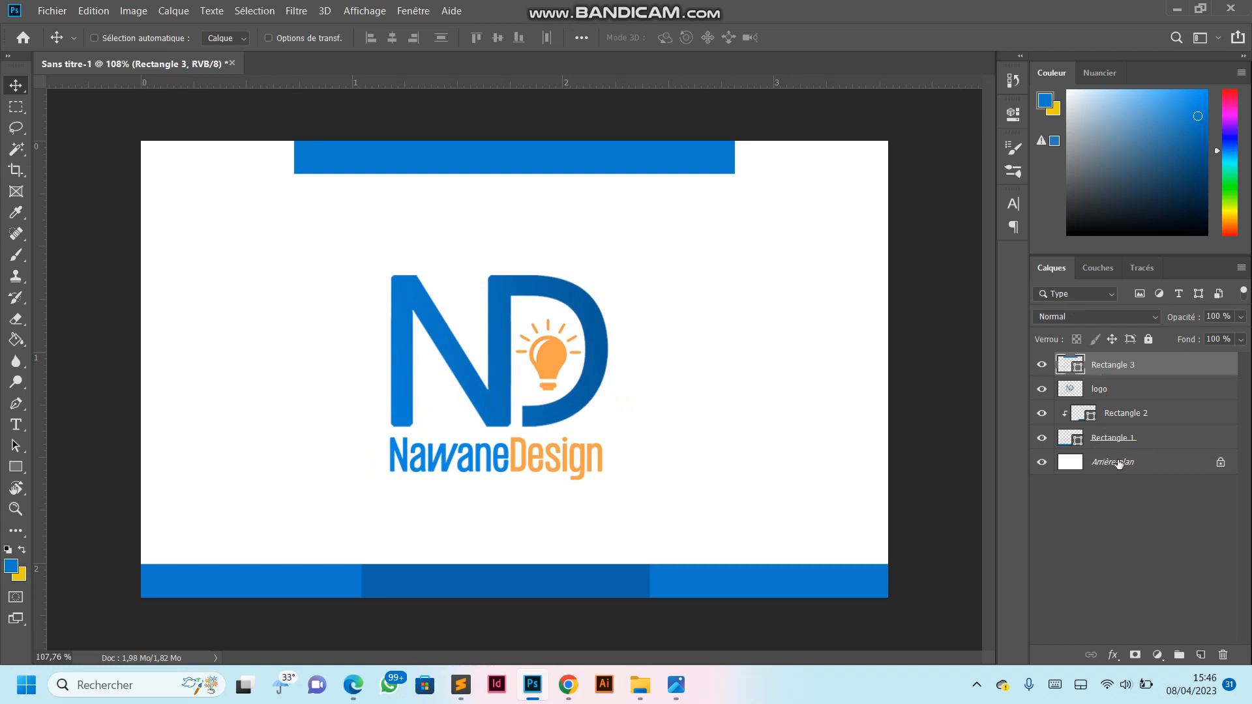
left_click(1100, 462)
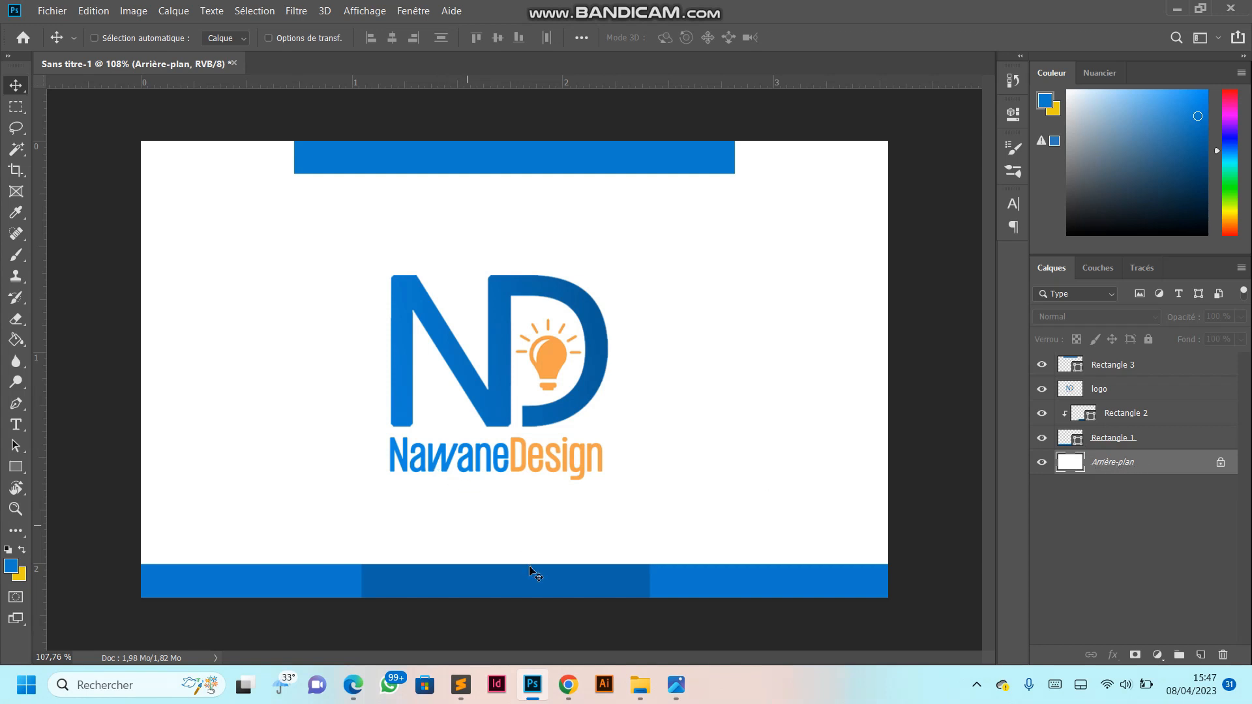
mouse_move(642, 691)
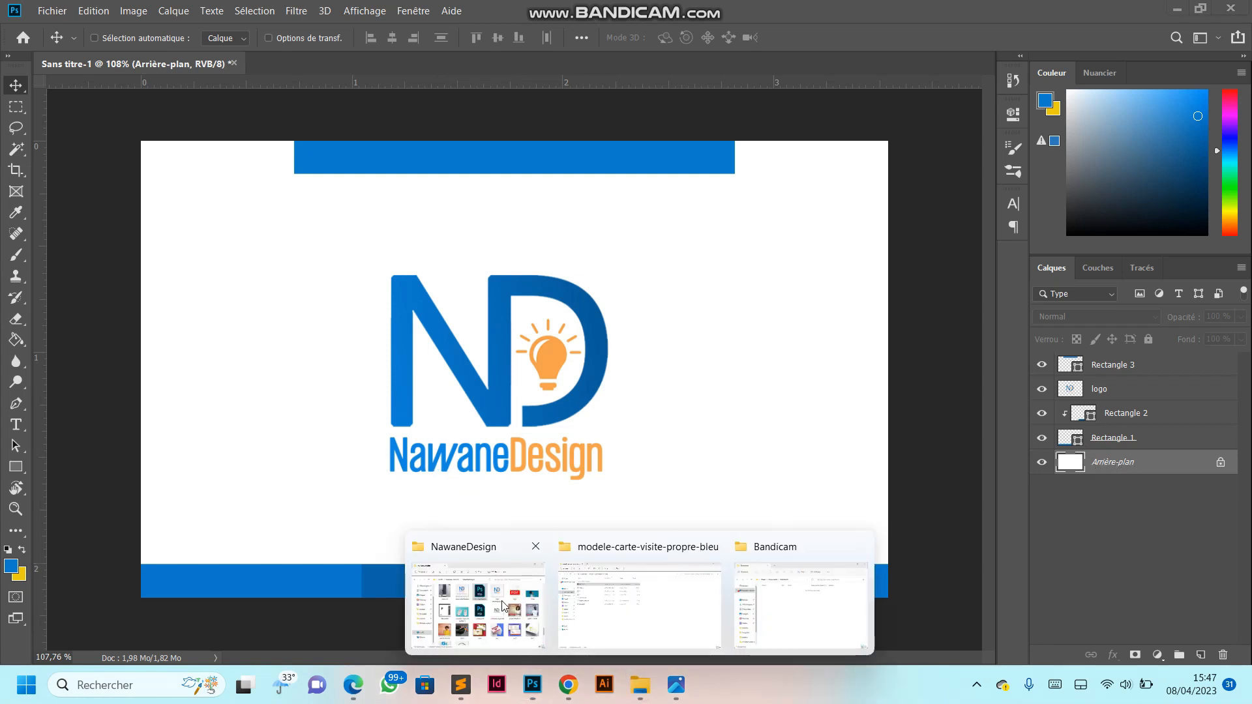
left_click(801, 606)
left_click(234, 245)
left_click(344, 259)
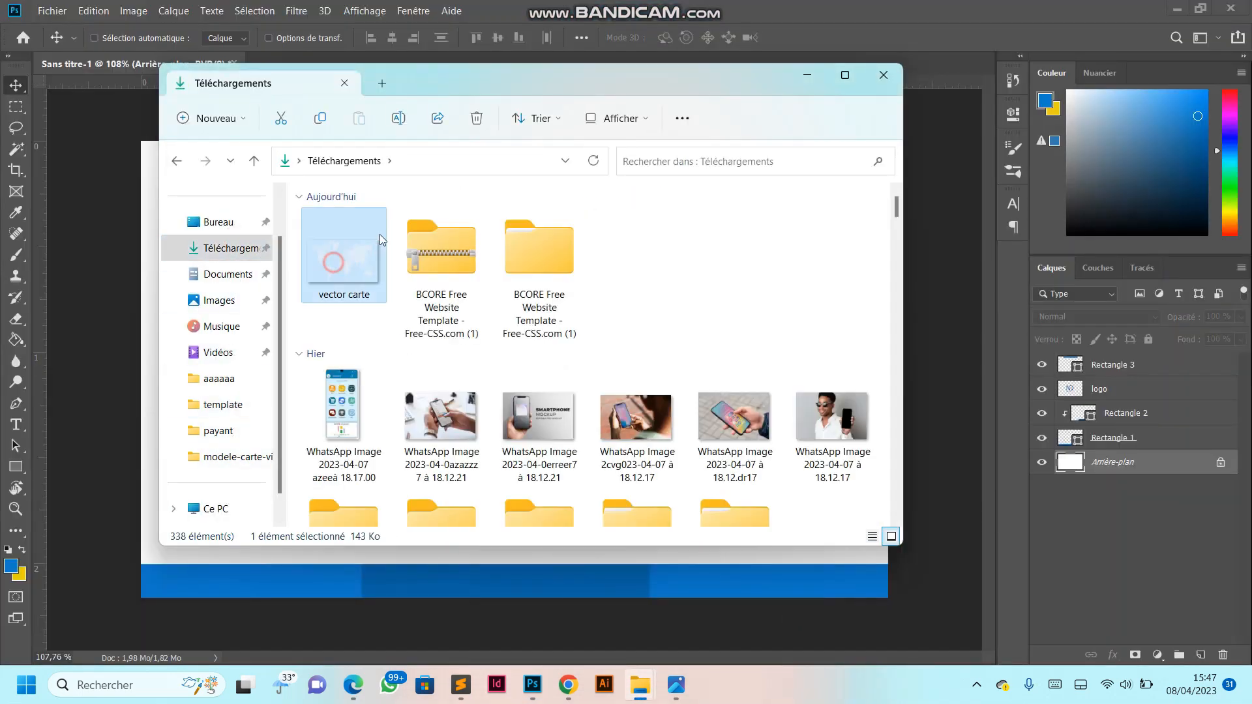
left_click_drag(460, 80, 748, 140)
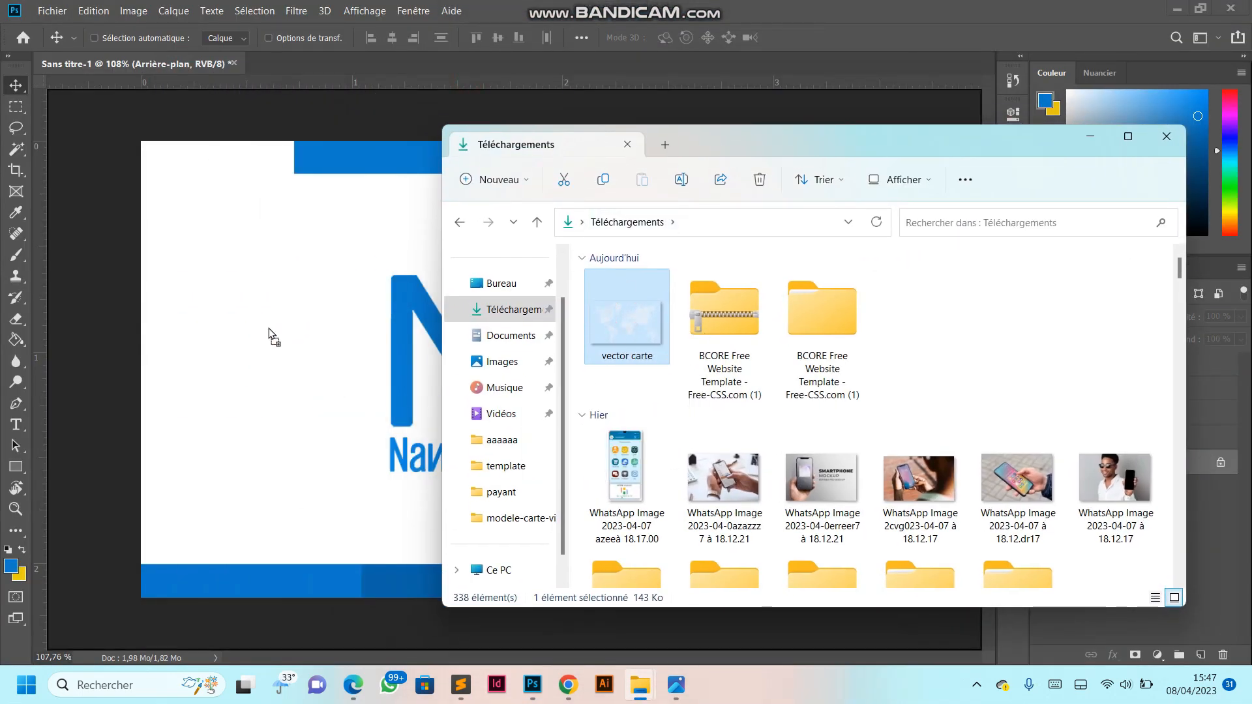
left_click(255, 315)
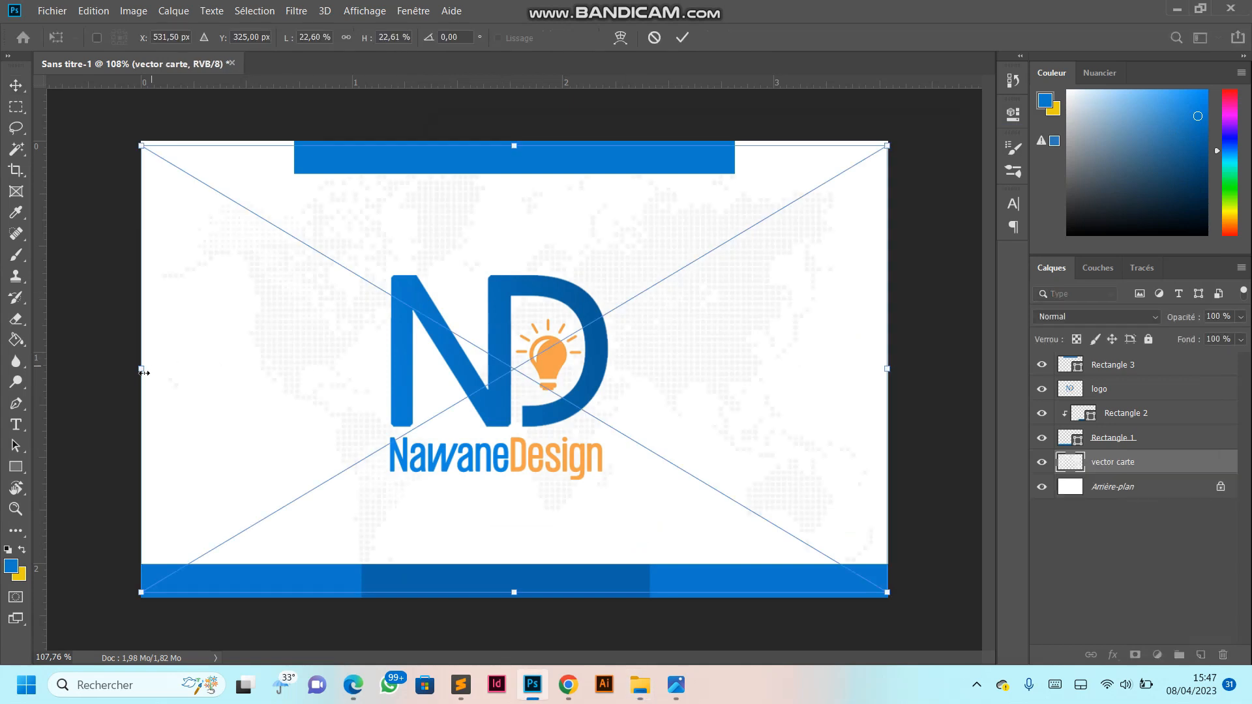
- Enlarge the world map slightly beyond the card's width and position it behind the logo
left_click_drag(141, 370, 70, 361)
left_click_drag(607, 363, 646, 361)
left_click(683, 39)
scroll(608, 310, "up", 5)
scroll(606, 319, "down", 4)
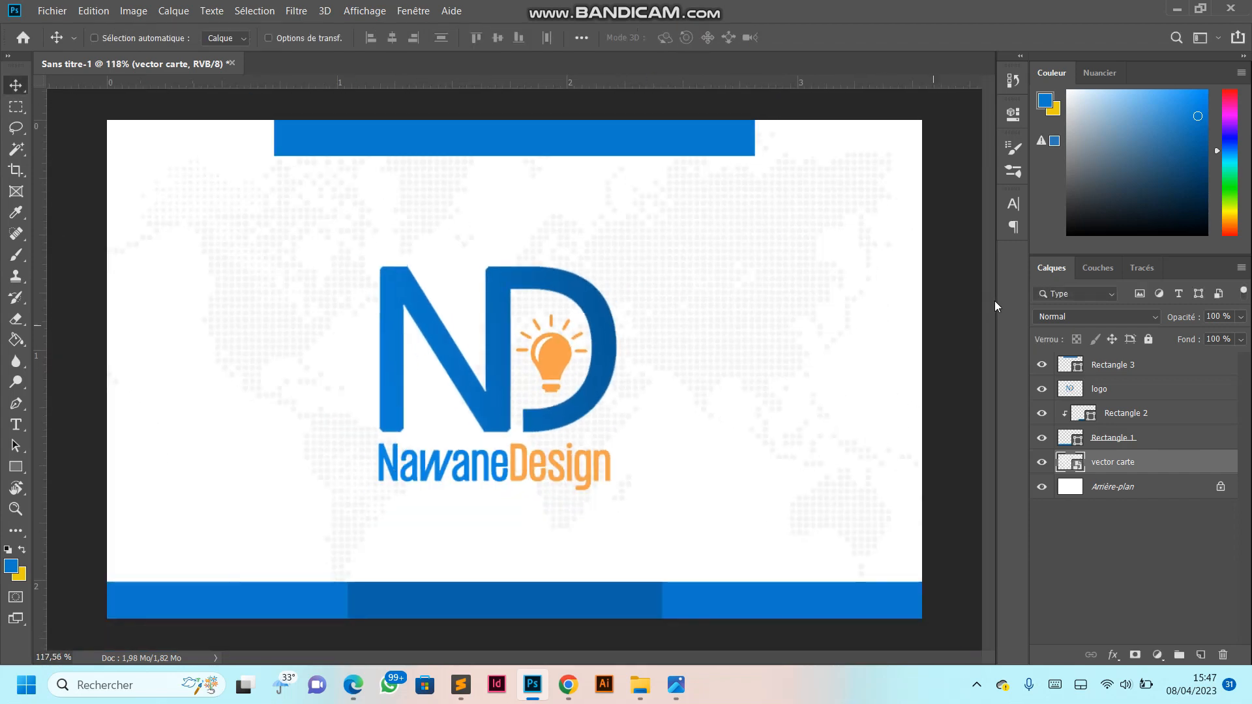
left_click_drag(686, 358, 708, 342)
scroll(579, 354, "down", 2)
scroll(580, 354, "up", 2)
scroll(580, 355, "down", 2)
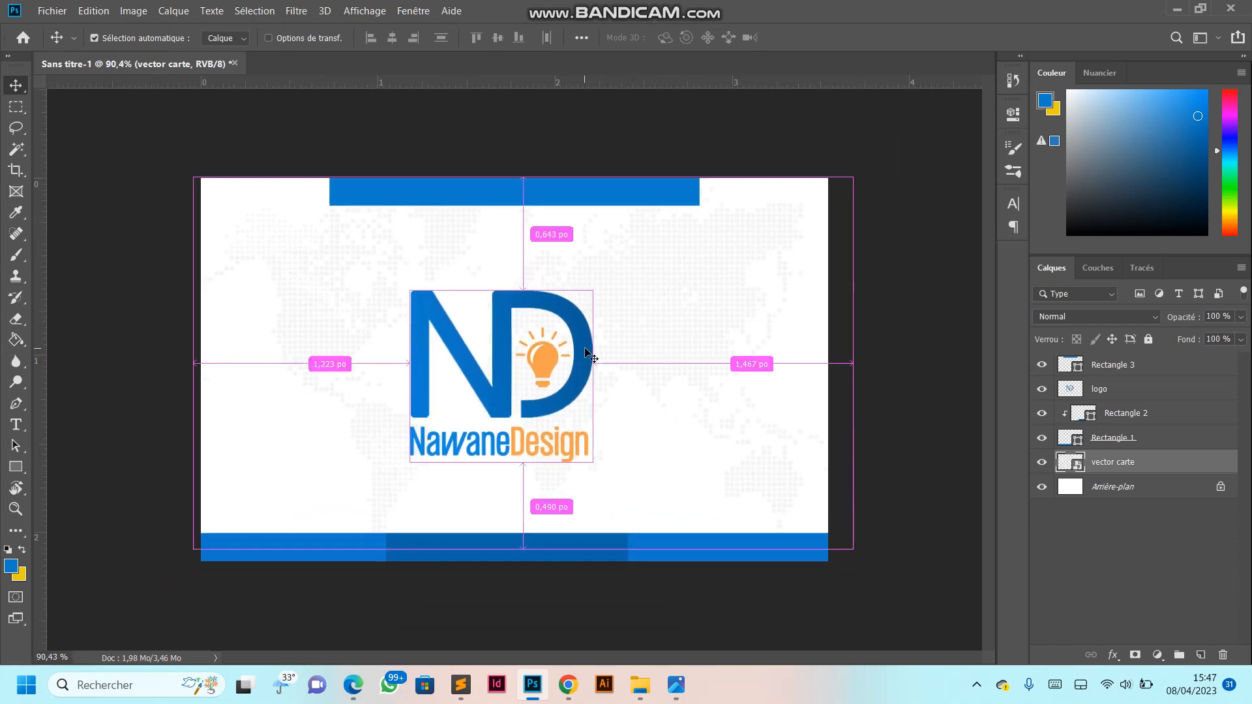
- Duplicate the world map layer three times and delete the two topmost copies, keeping a single copy above the original
key("ctrl+j")
key("ctrl+j")
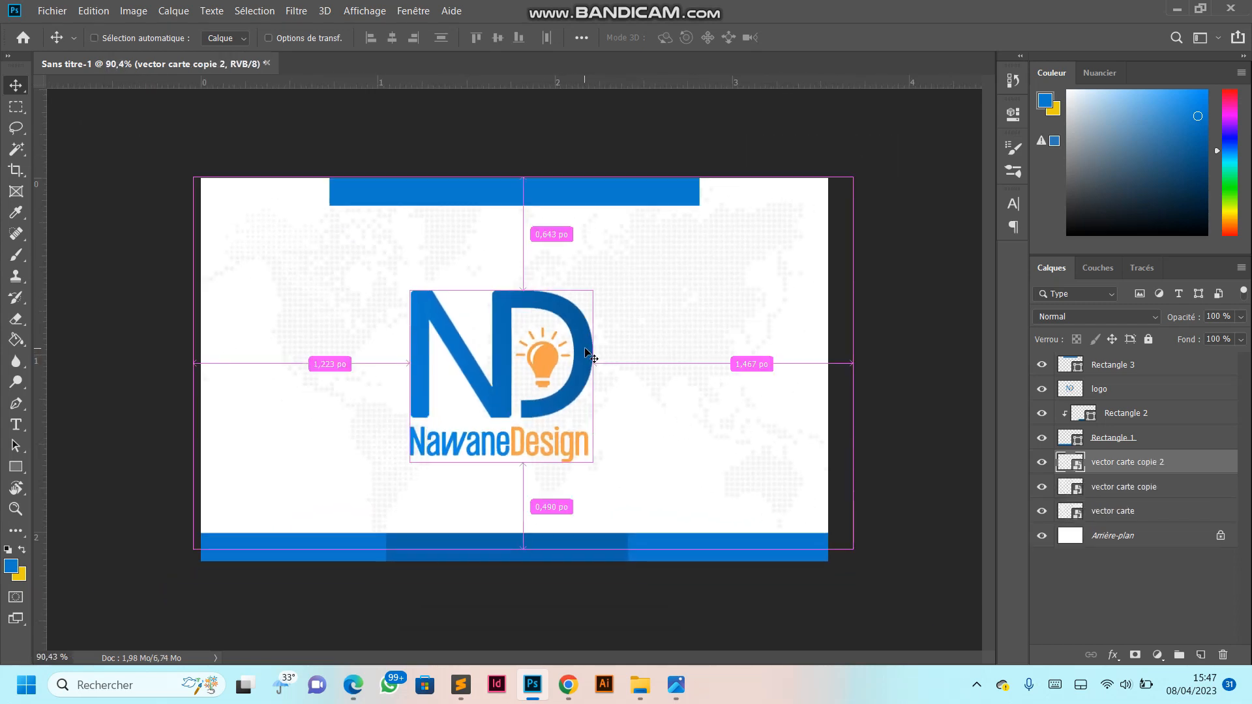
key("ctrl+j")
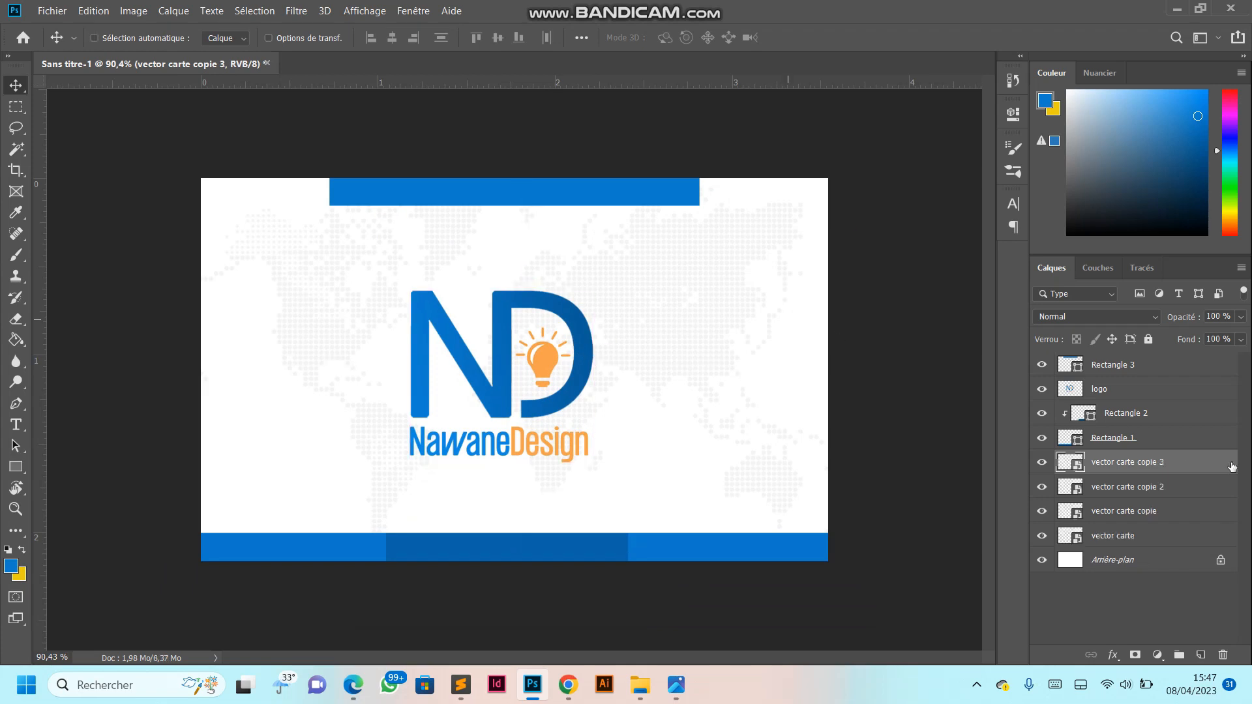
left_click(1131, 493, "ctrl")
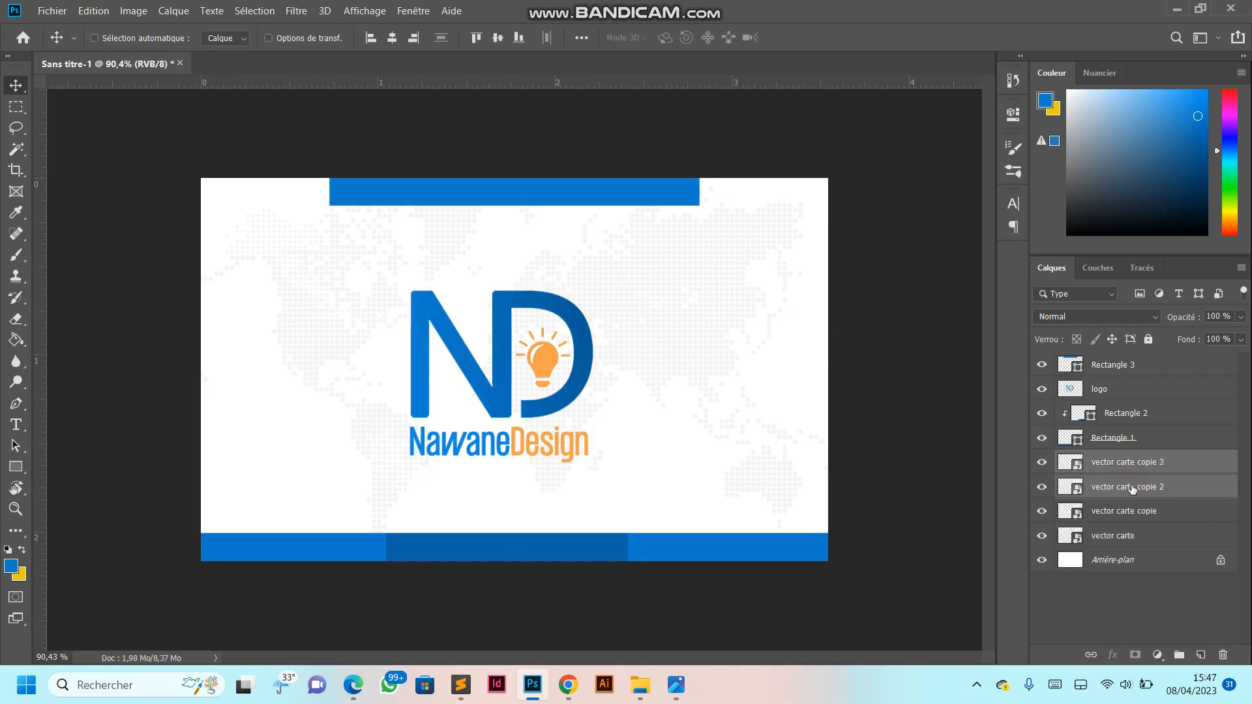
key("Delete")
- Reposition the world map and its copy together, slightly to the left behind the logo
key("ctrl+0")
scroll(624, 348, "down", 4)
scroll(626, 373, "up", 3)
left_click_drag(690, 344, 662, 342)
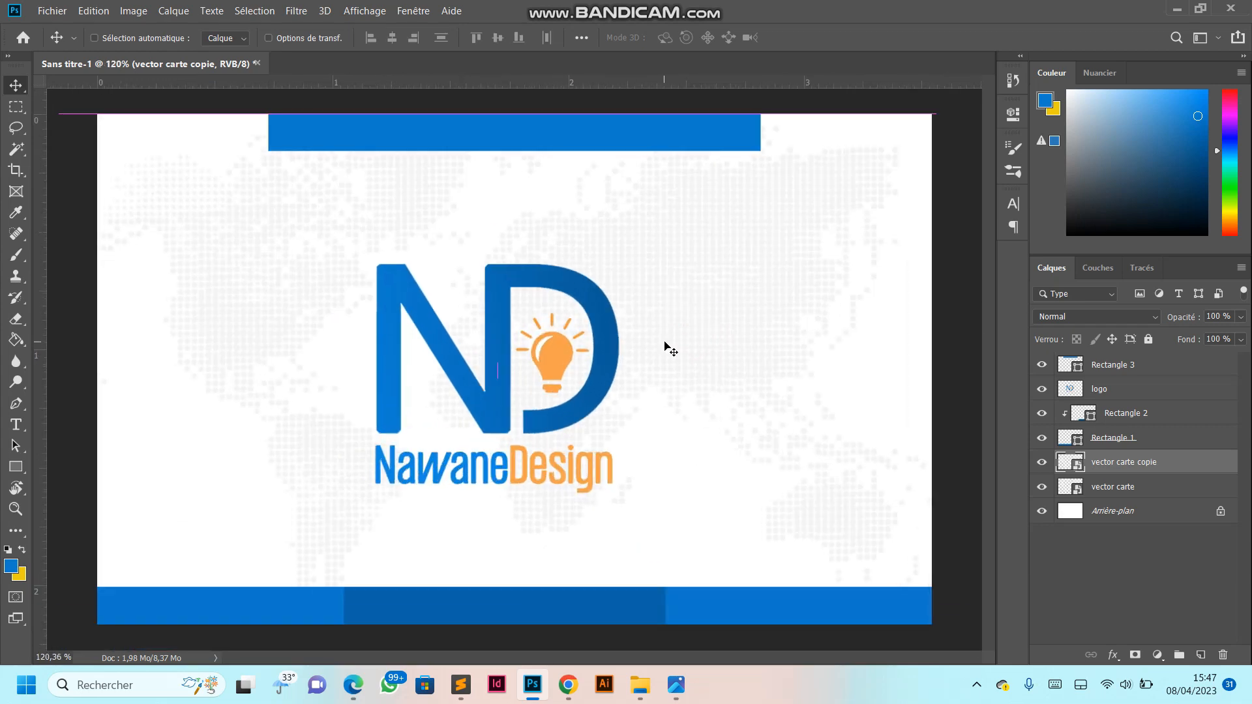
left_click(673, 354, "ctrl+shift")
left_click_drag(652, 356, 664, 348)
scroll(631, 351, "down", 3)
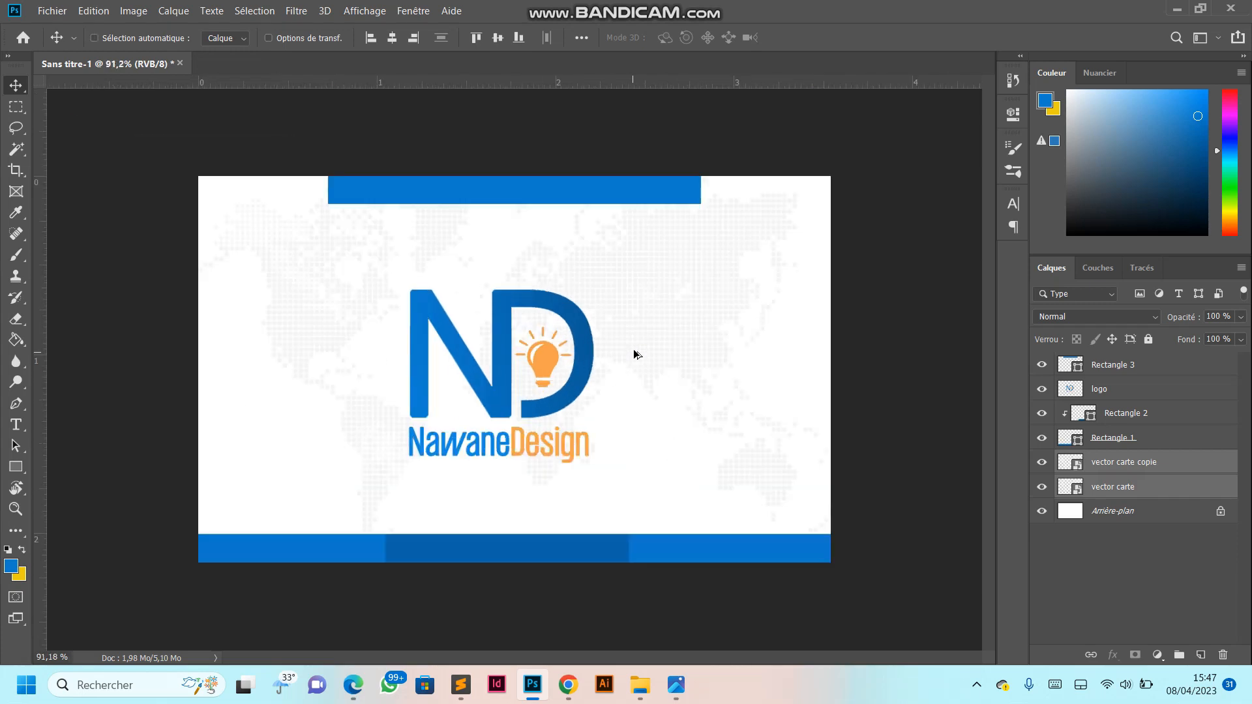
scroll(620, 424, "up", 2)
scroll(620, 419, "down", 2)
- Nudge the lower blue band and its dark blue rectangle up together by a few pixels
left_click(1110, 436)
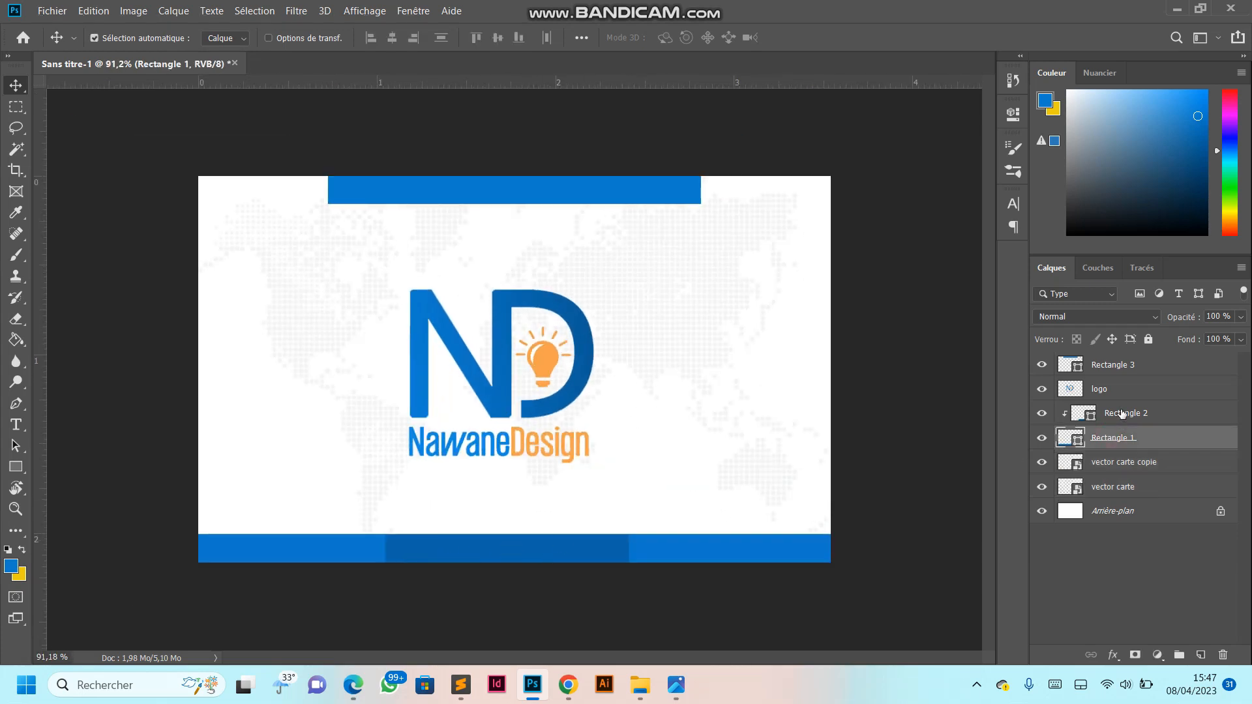
left_click(1121, 413, "ctrl")
key("Up")
key("Up")
key("Up")
key("Up")
key("Up")
key("Up")
key("Up")
key("Up")
key("Up")
key("Up")
key("Up")
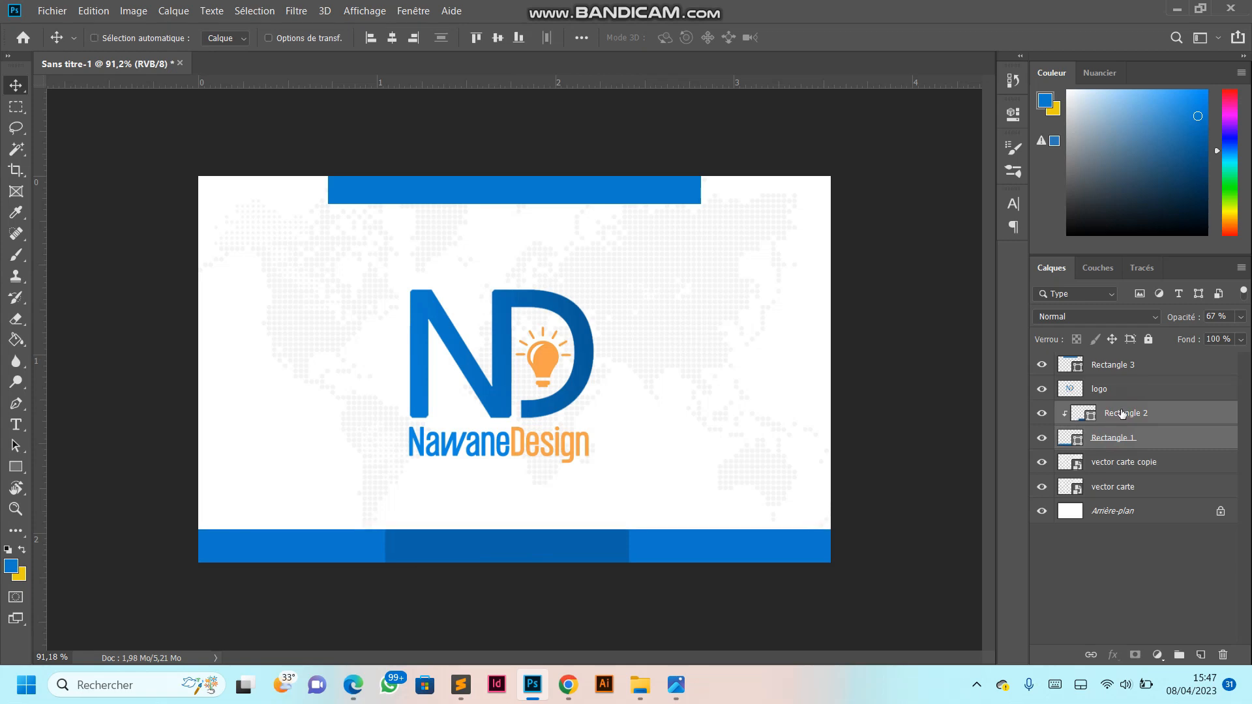
left_click(17, 426)
scroll(511, 489, "up", 3)
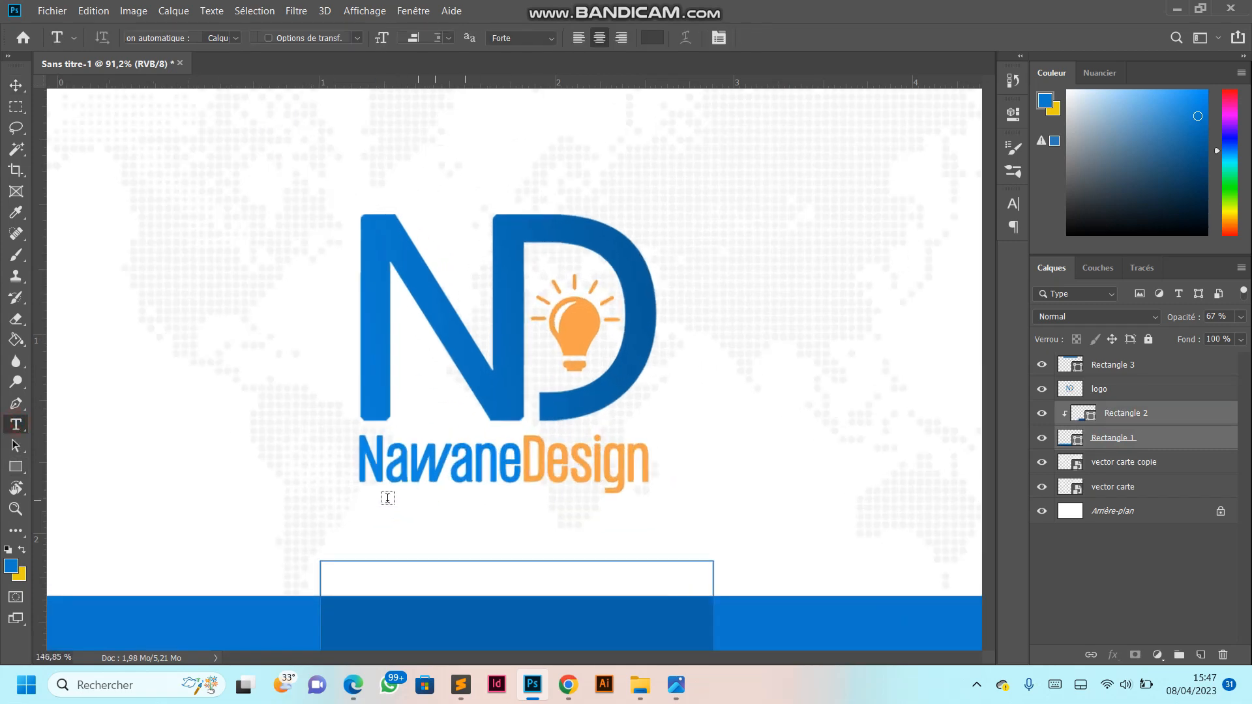
left_click(704, 446)
type("www")
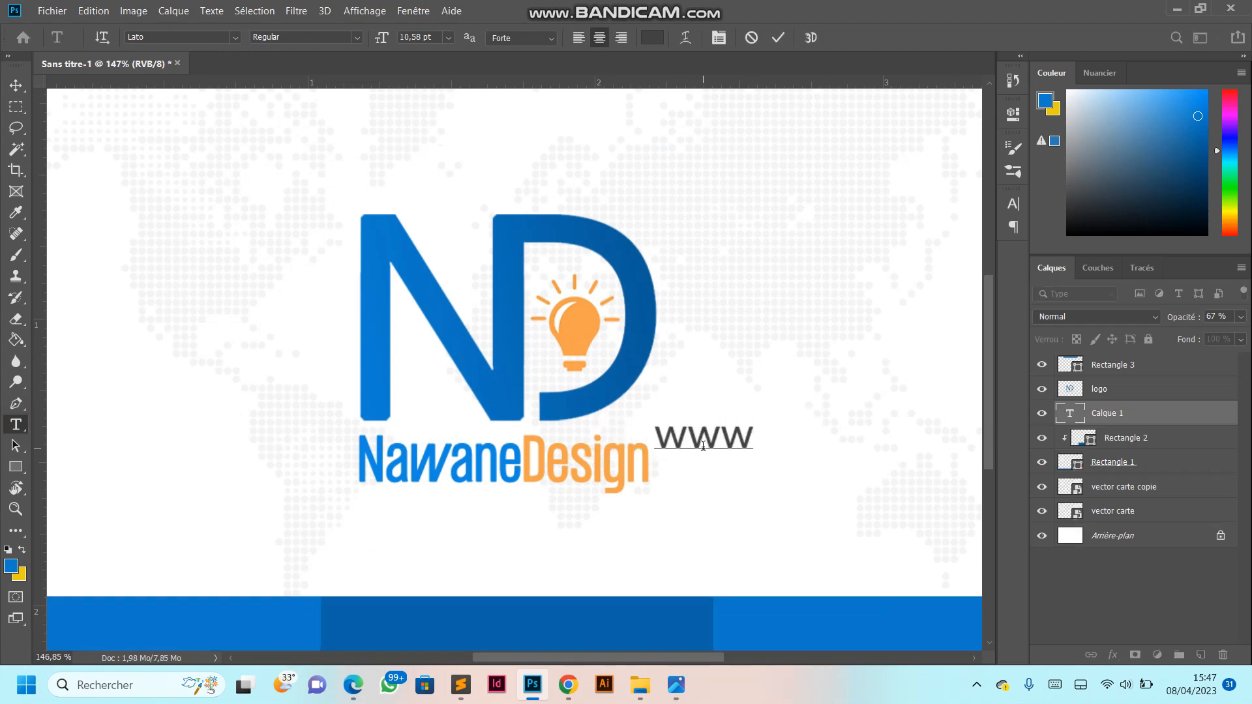
type(".nawan")
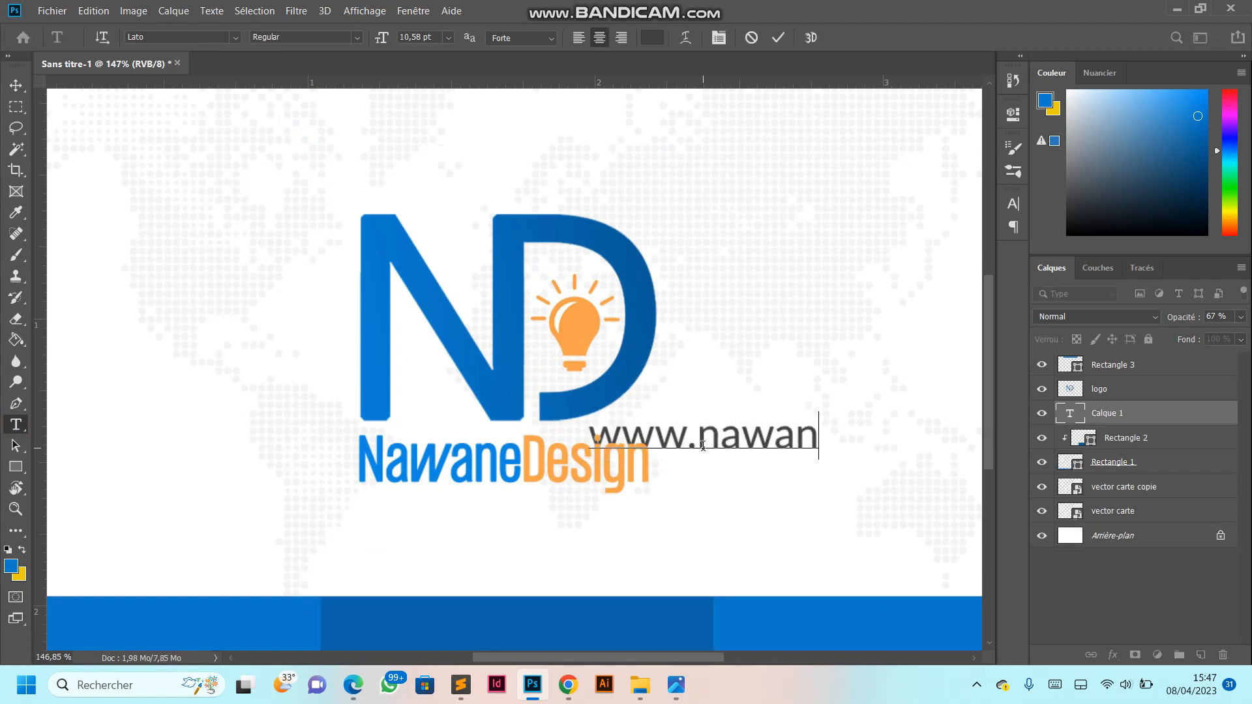
type("edesign")
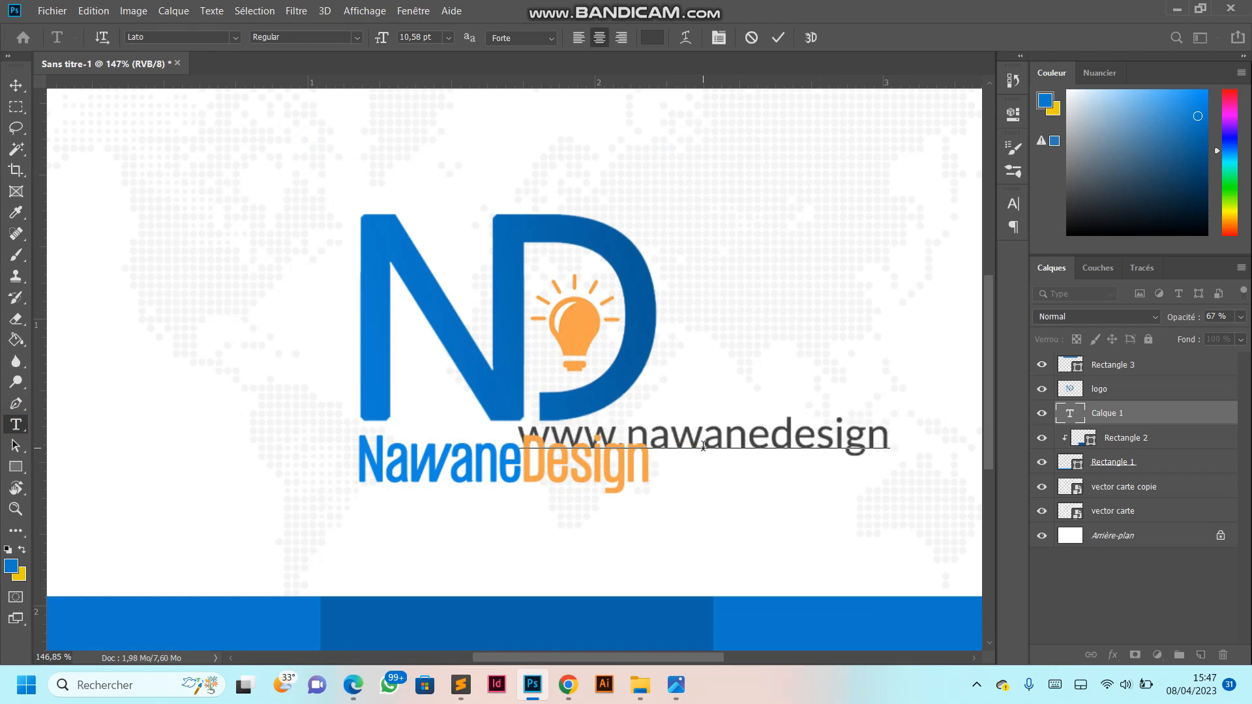
type(".com")
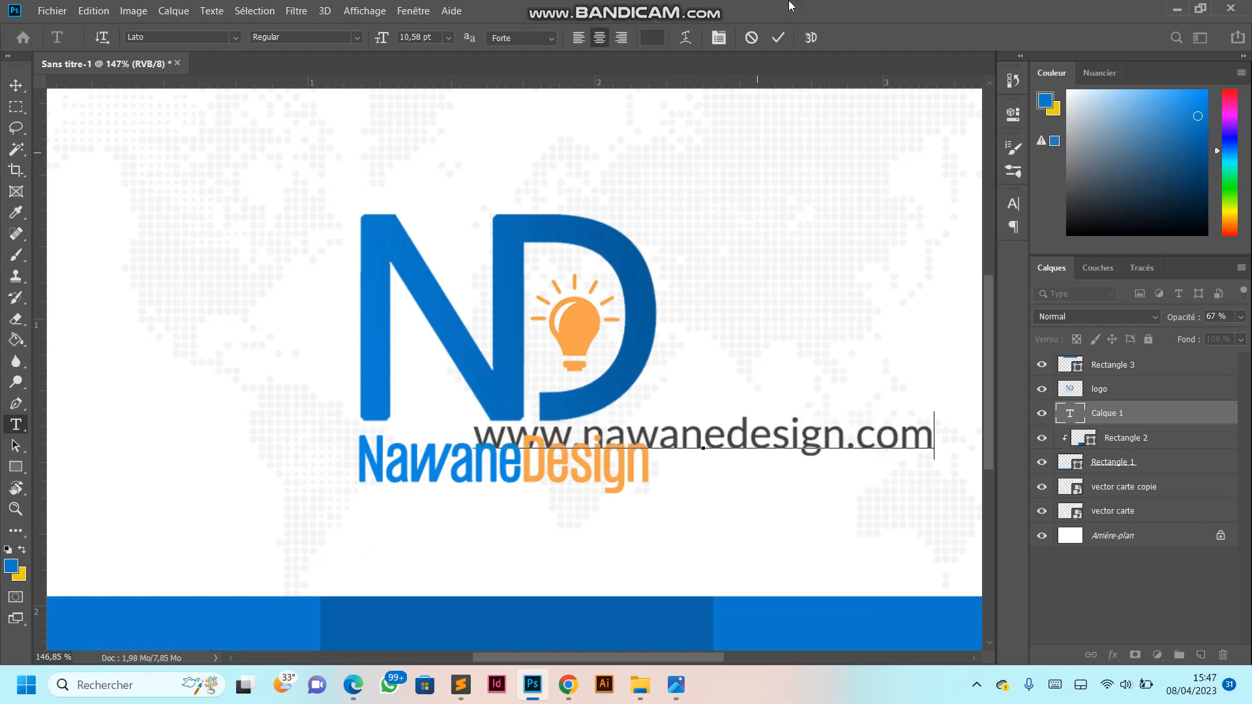
left_click(778, 38)
- Move the website text down onto the dark blue rectangle in the lower band
left_click(15, 85)
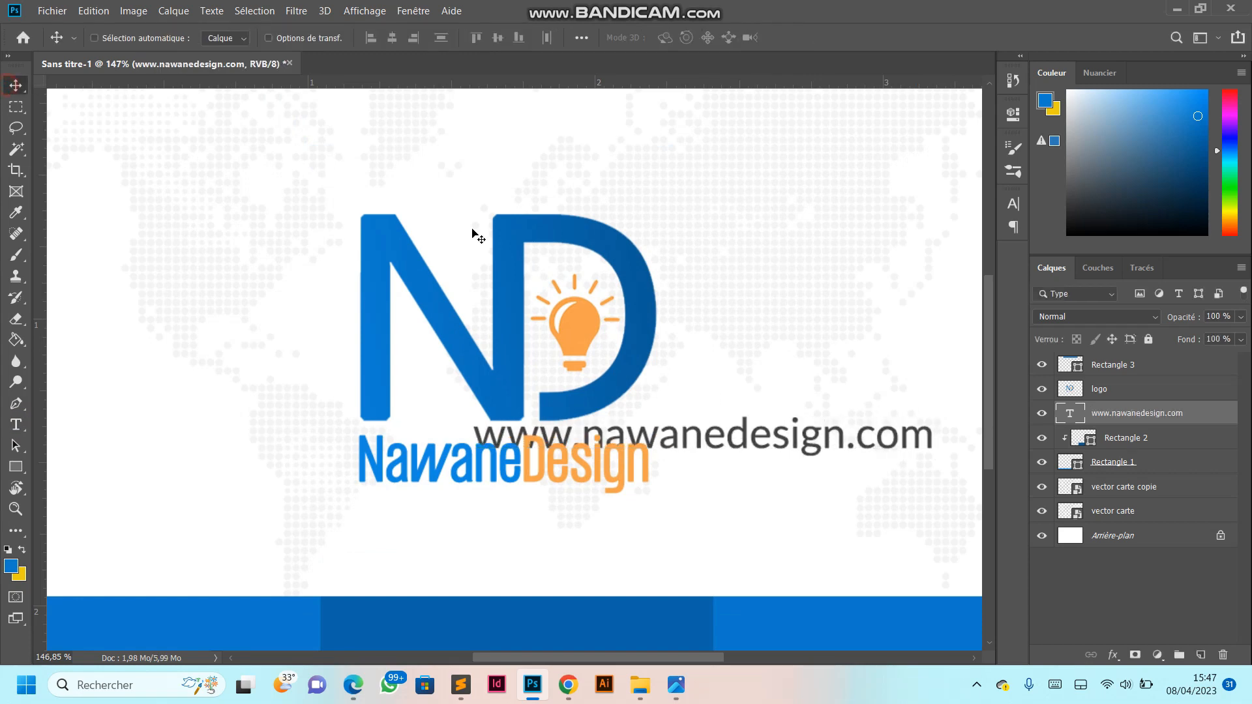
scroll(620, 466, "down", 3)
left_click_drag(615, 444, 511, 546)
- Set the website text's size to 7 pt and its colour to white
left_click(17, 425)
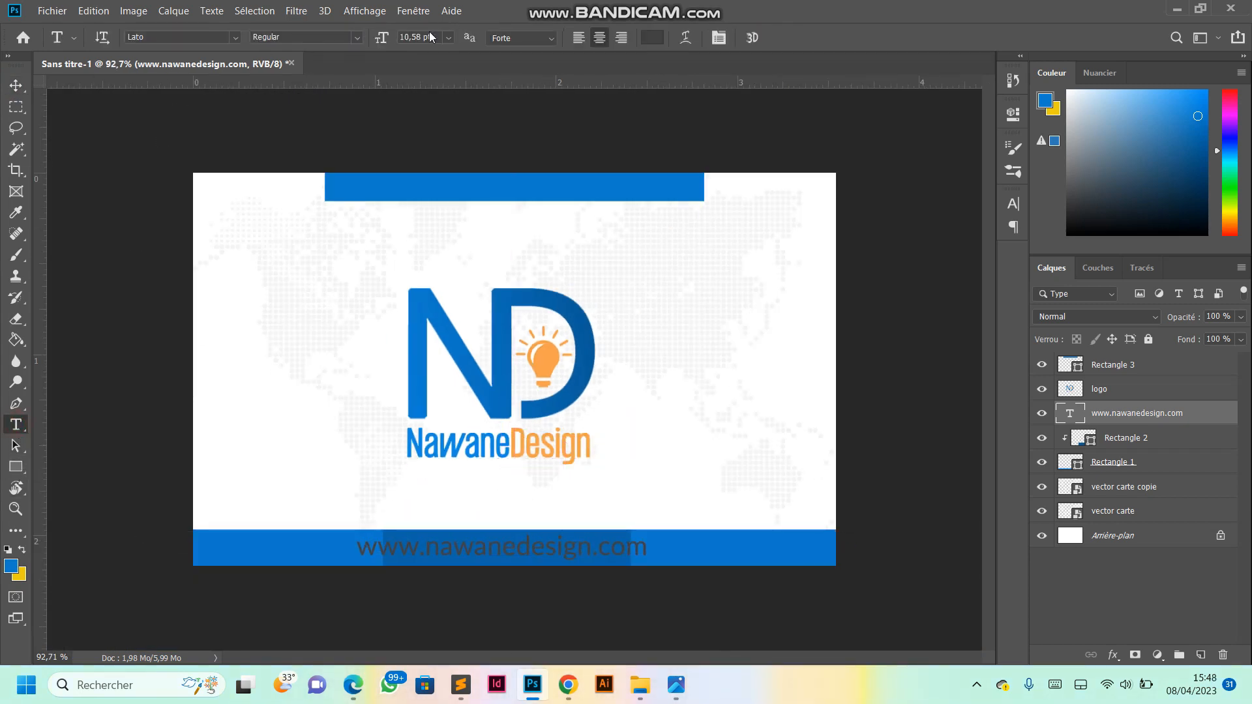
double_click(412, 38)
type("7")
key("Return")
left_click(650, 37)
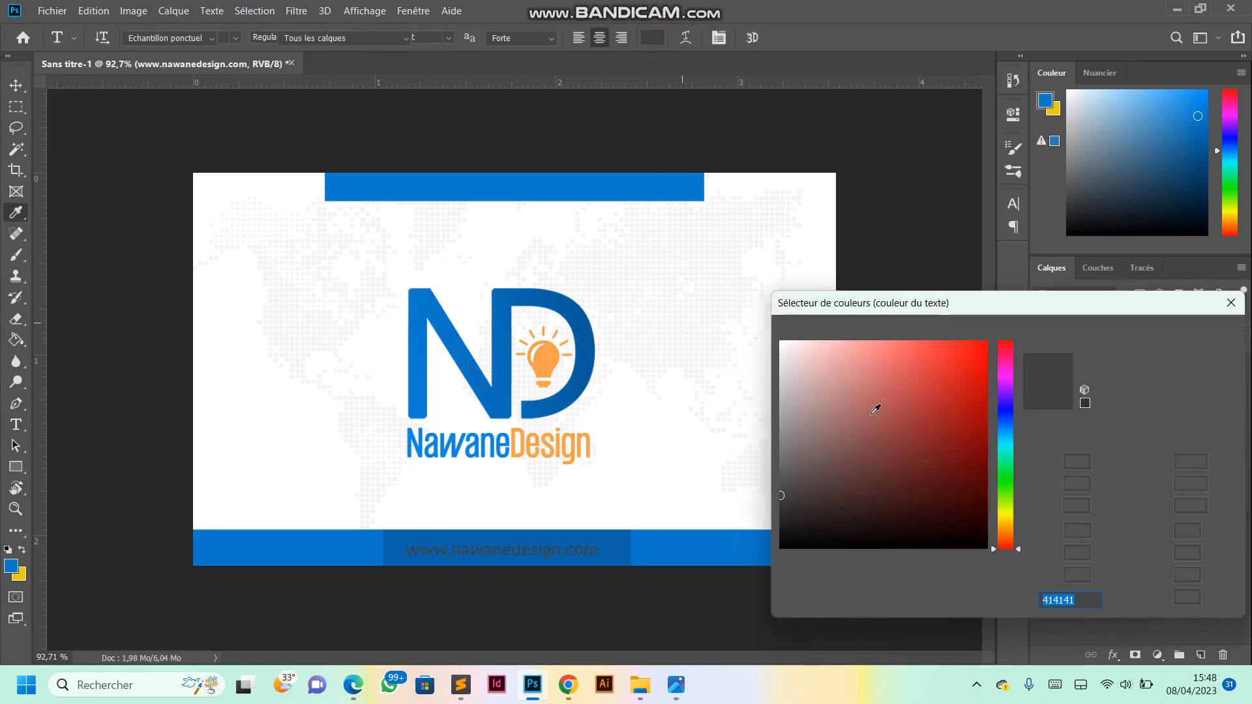
left_click(718, 287)
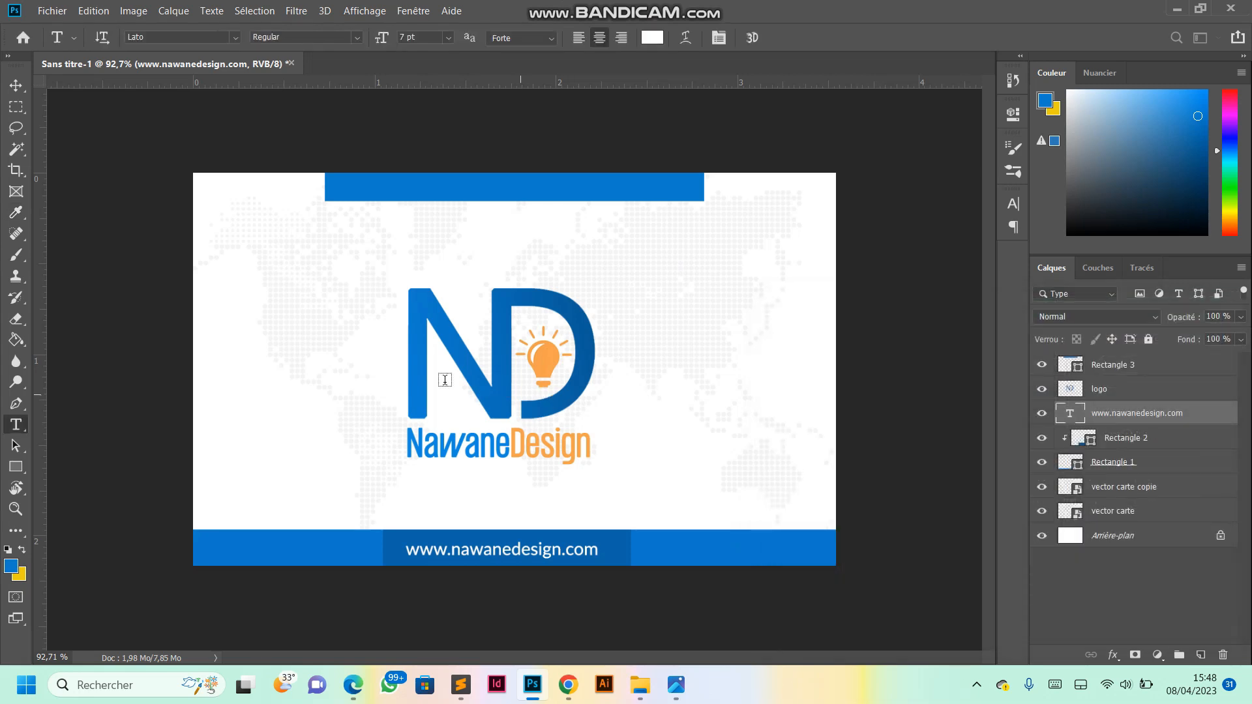
- Scale the dark blue rectangle to about 104,4 % and shift it slightly left so it sits centred behind the website text
left_click(21, 89)
left_click(571, 536)
scroll(573, 535, "up", 1)
key("ctrl+t")
left_click_drag(642, 573, 653, 573)
left_click_drag(420, 555, 405, 549)
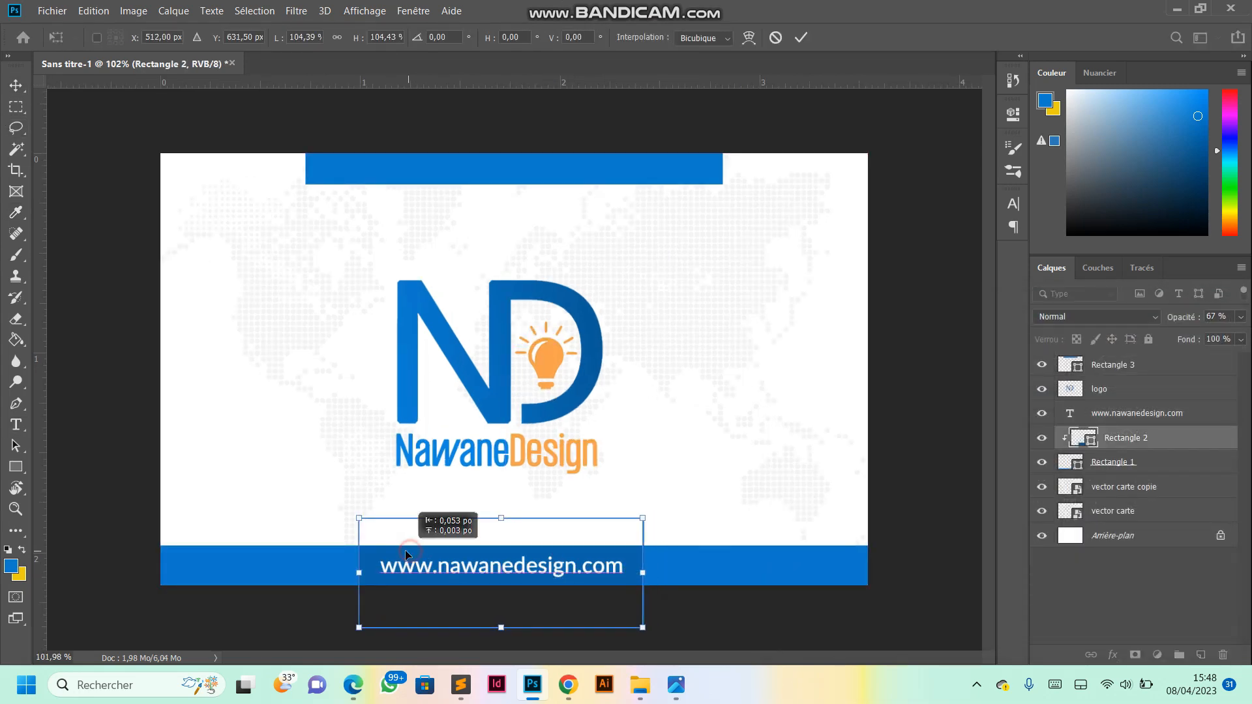
left_click(800, 38)
scroll(516, 342, "down", 4)
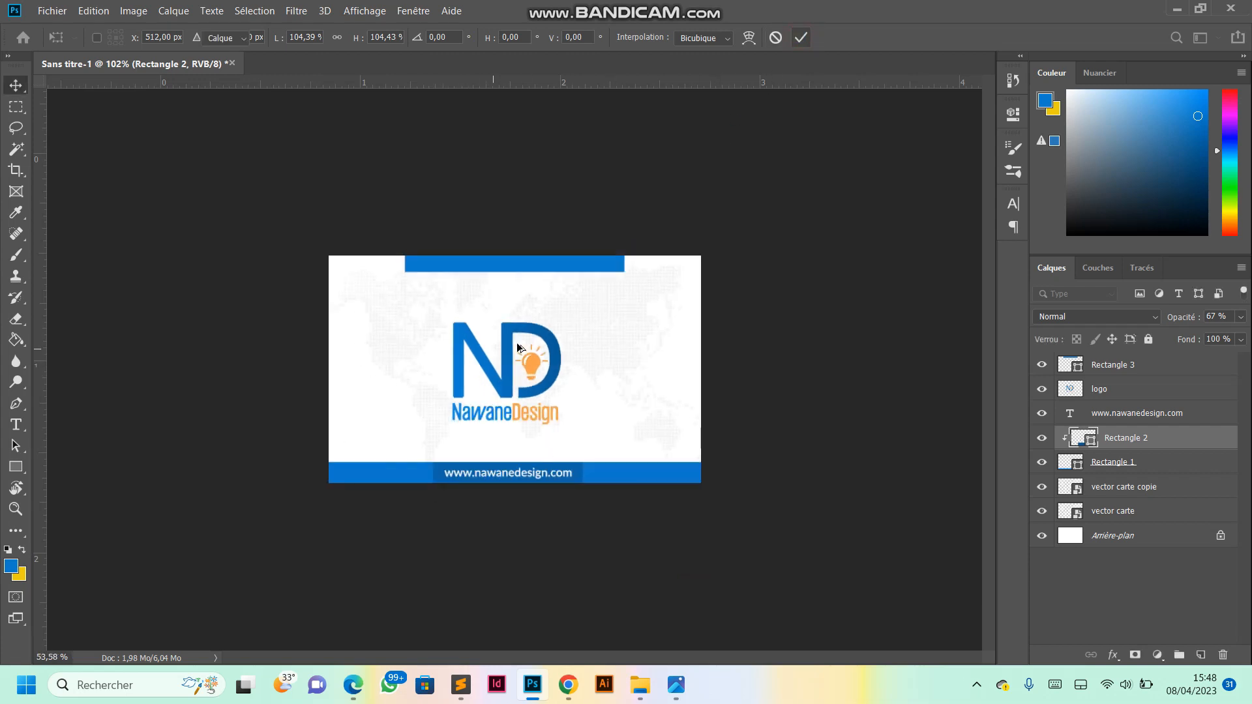
scroll(516, 343, "up", 4)
scroll(516, 342, "down", 2)
scroll(534, 375, "up", 2)
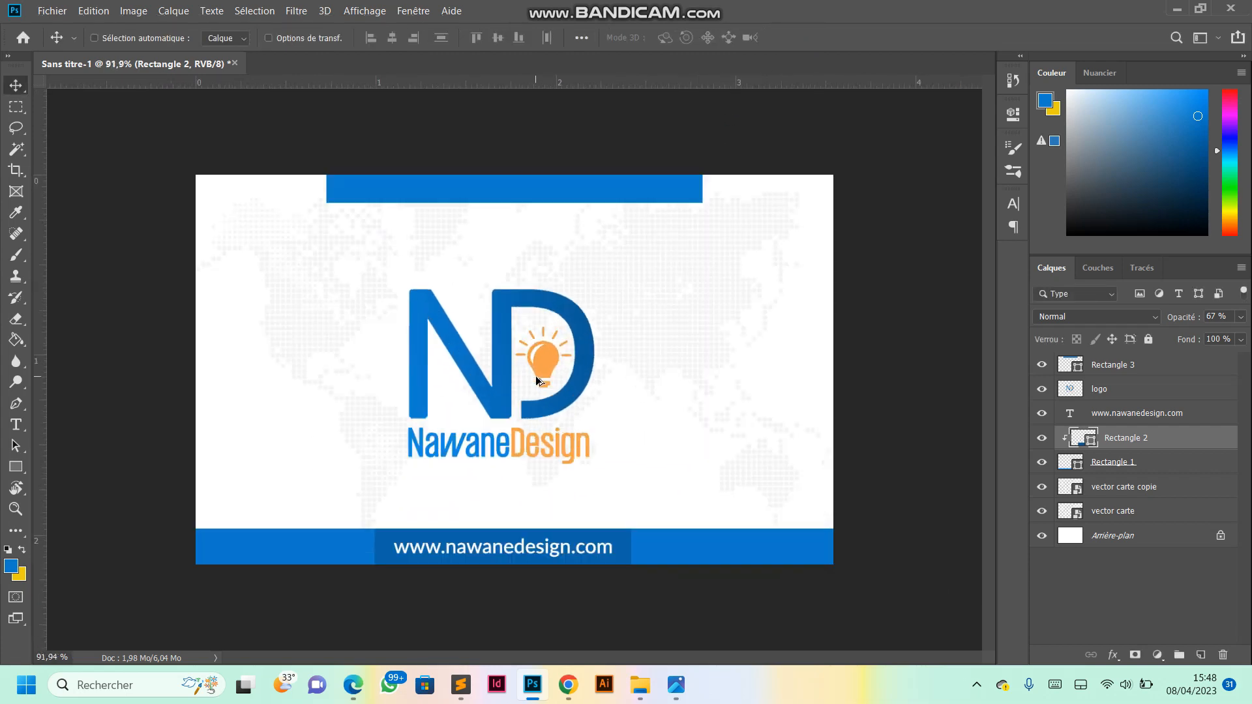
scroll(537, 376, "down", 1)
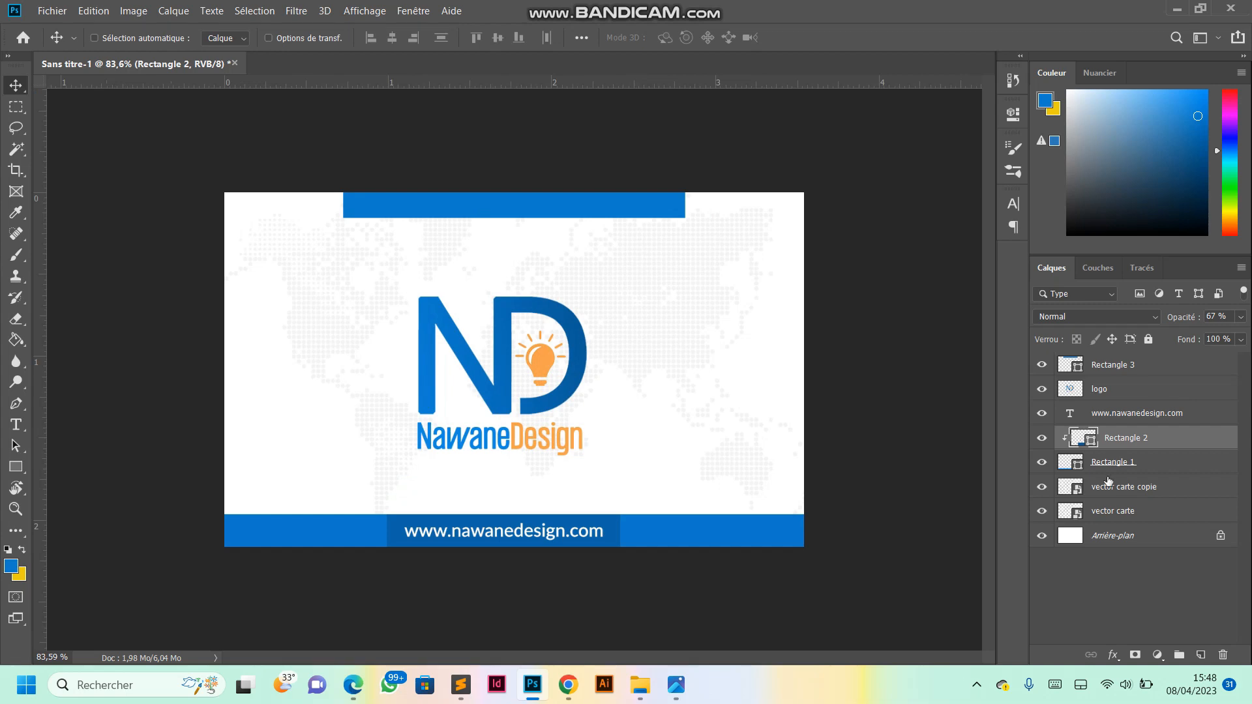
- Group all layers from Rectangle 3 down to vector carte, leaving only the background layer outside the group
left_click(1102, 511)
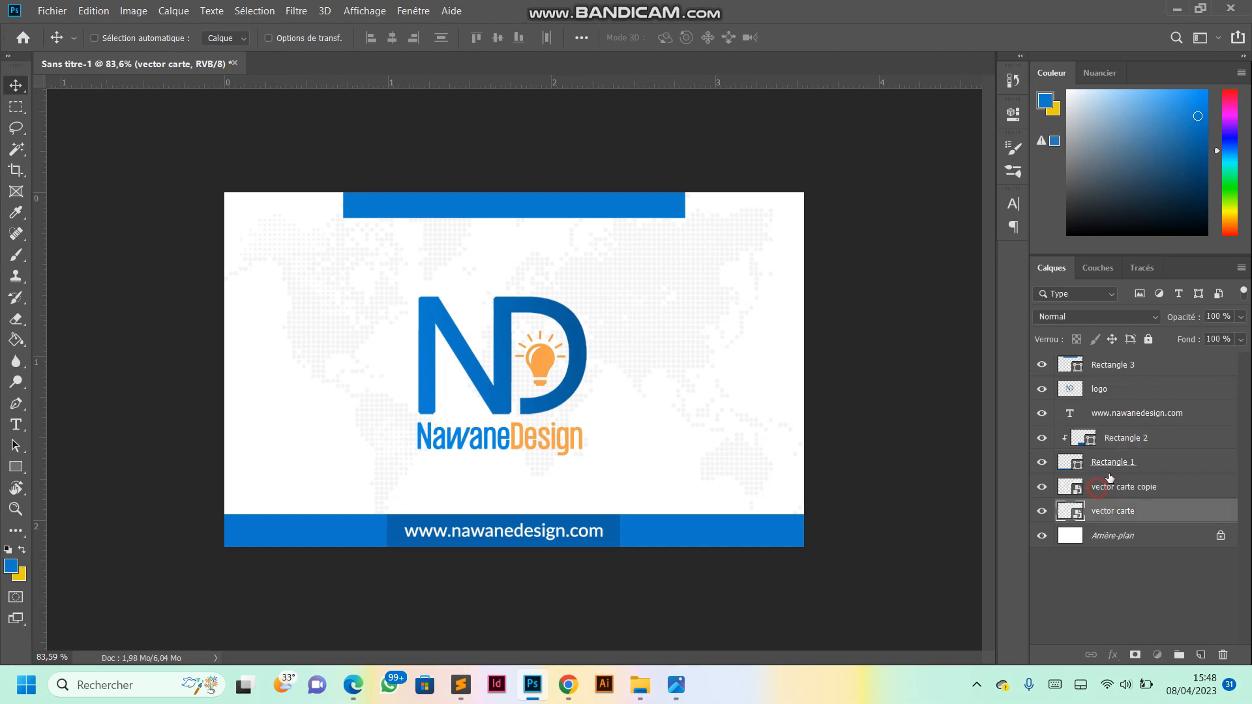
left_click(1102, 487, "shift")
left_click(1115, 460, "shift")
left_click(1096, 367, "shift")
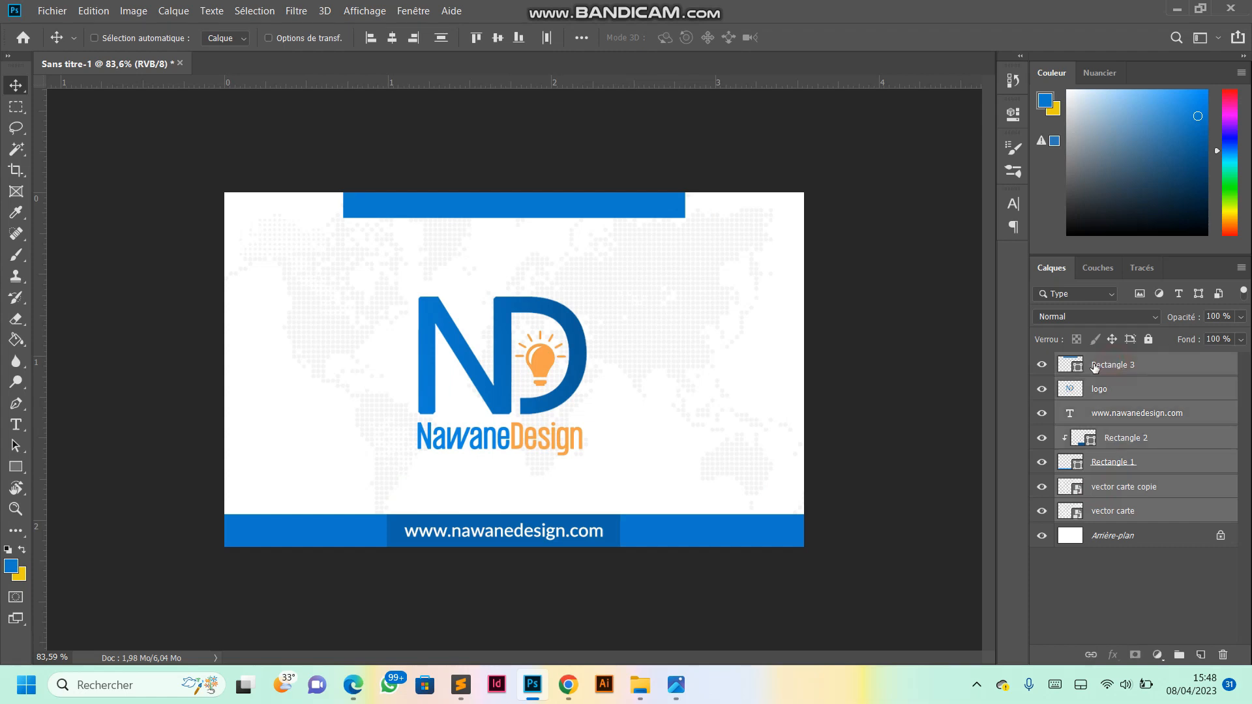
left_click(1108, 513)
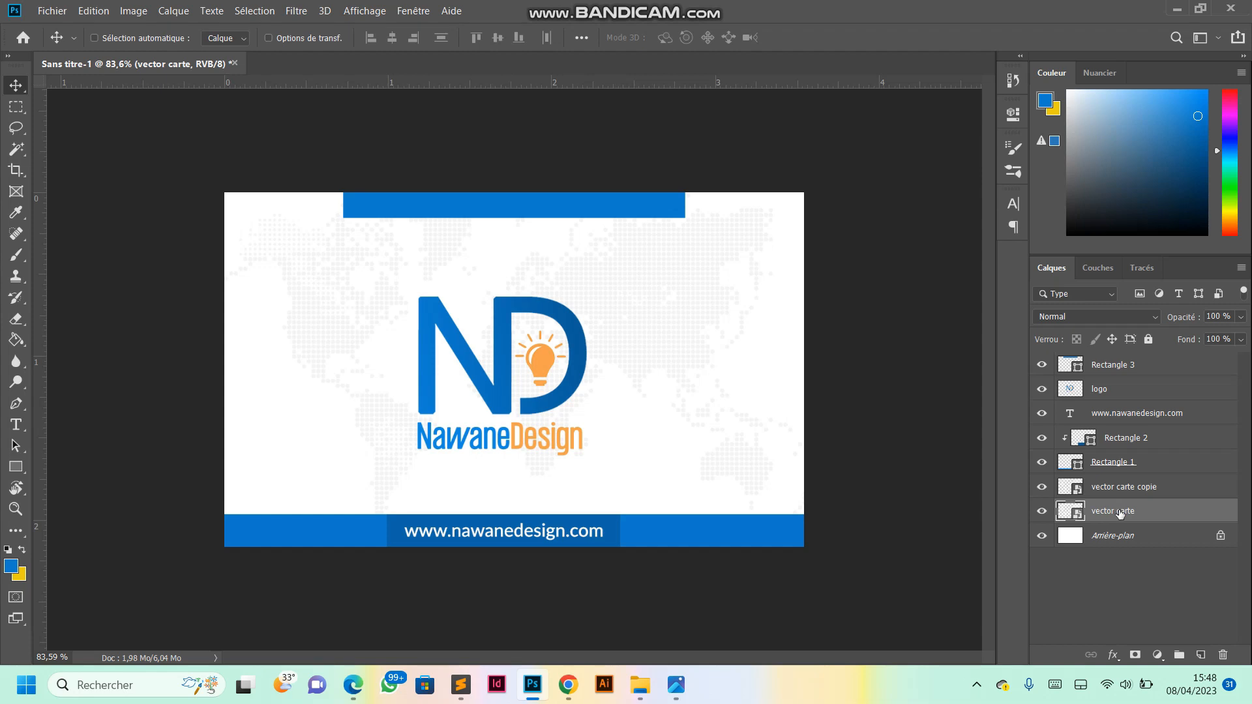
left_click(1122, 366, "shift")
key("ctrl")
key("ctrl+g")
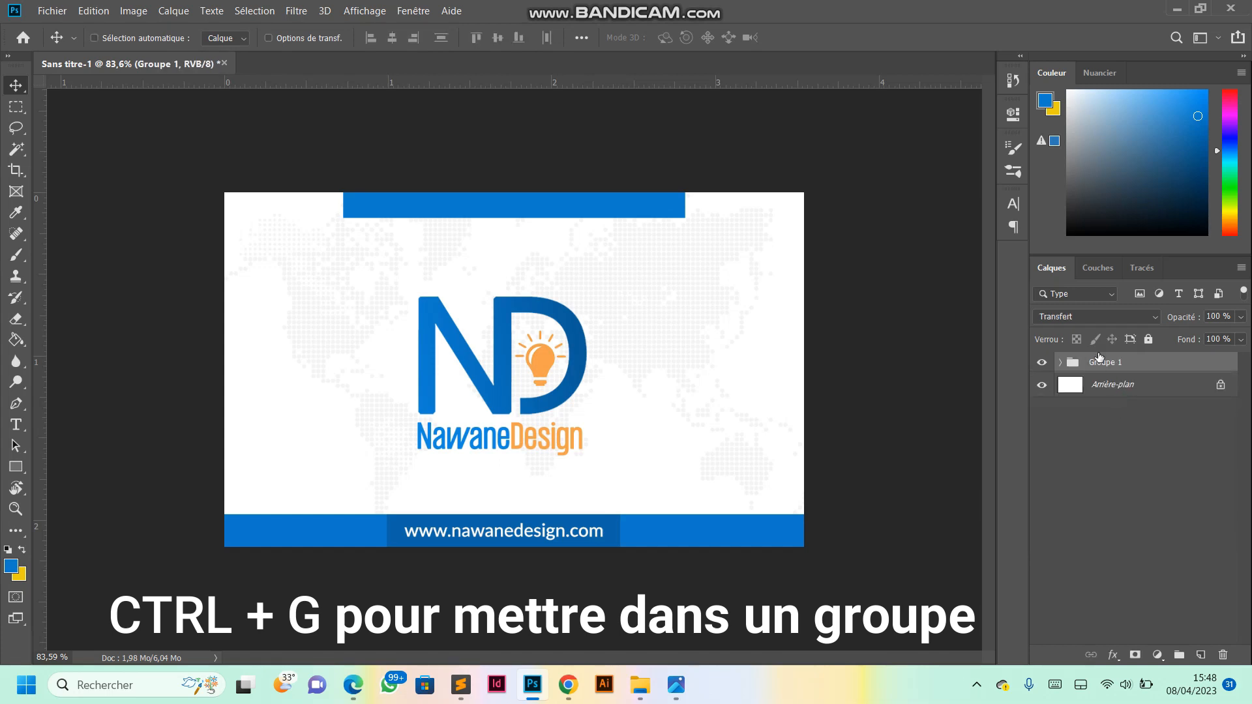
- Rename the new layer group as face1
double_click(1101, 363)
type("face1")
key("Return")
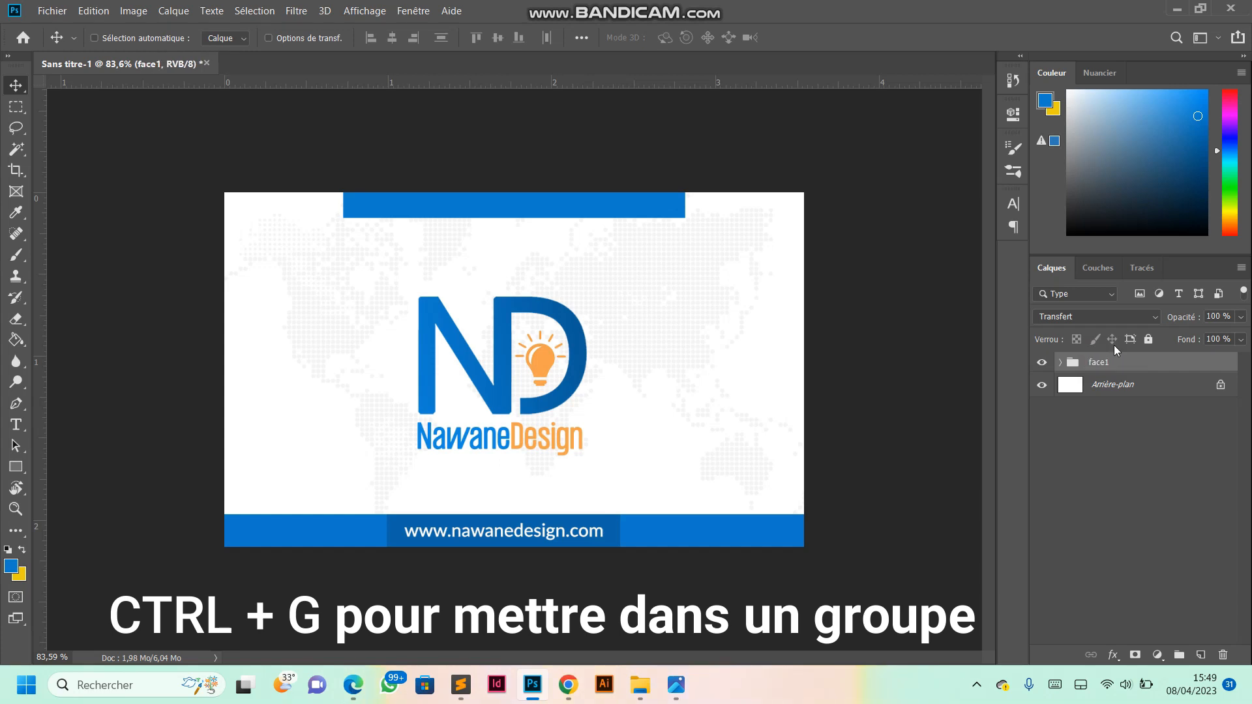
- Hide the face1 group so only the blank white background of the card shows
left_click(1041, 363)
left_click(1039, 362)
scroll(585, 336, "down", 5)
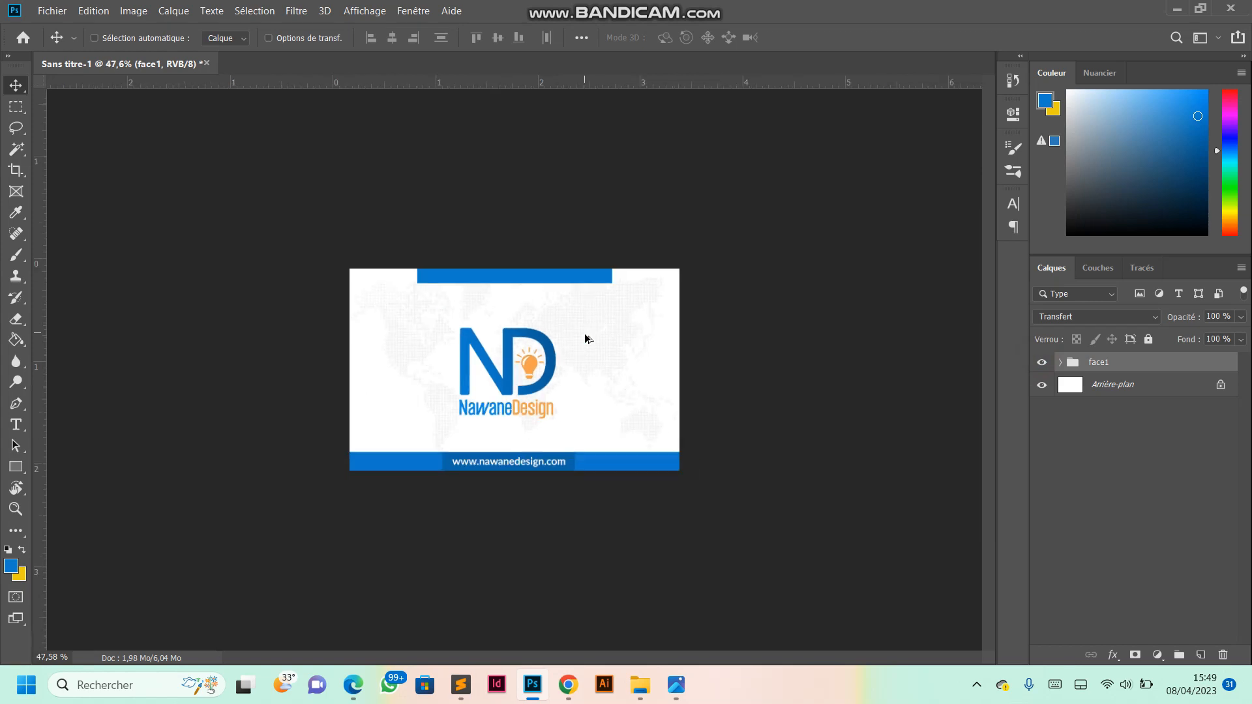
scroll(577, 337, "up", 5)
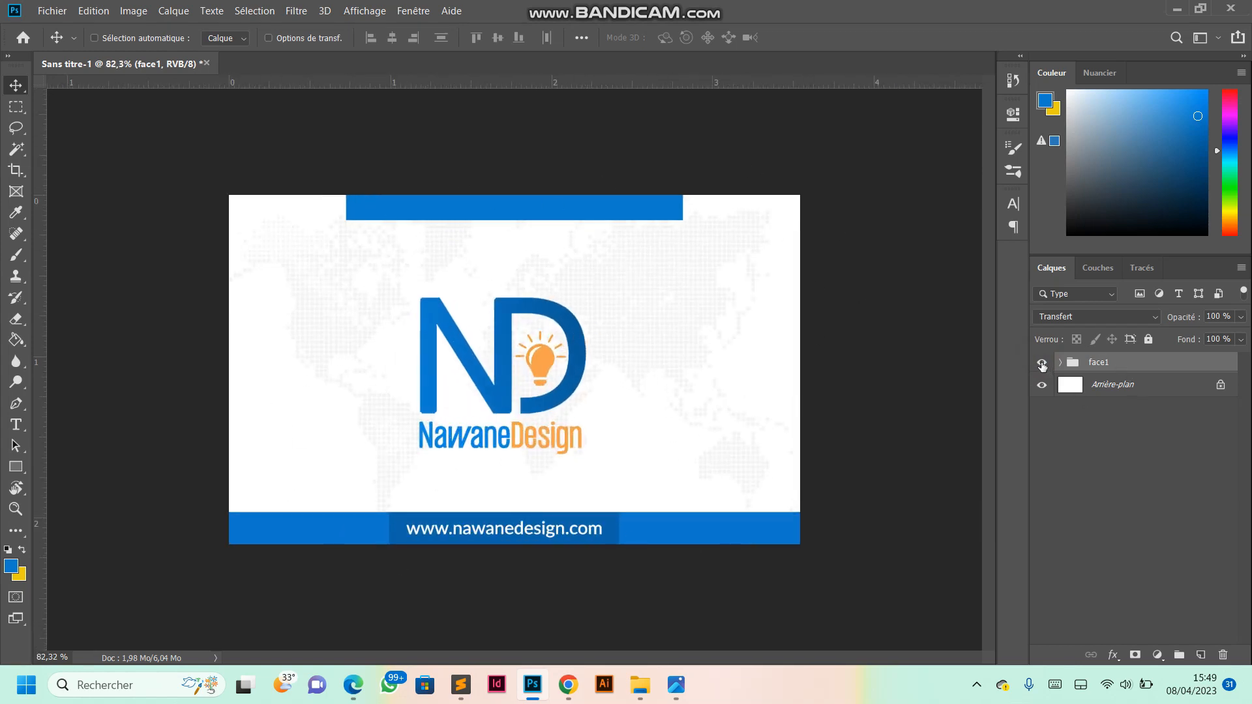
left_click(1041, 365)
scroll(540, 352, "down", 3)
scroll(581, 334, "up", 3)
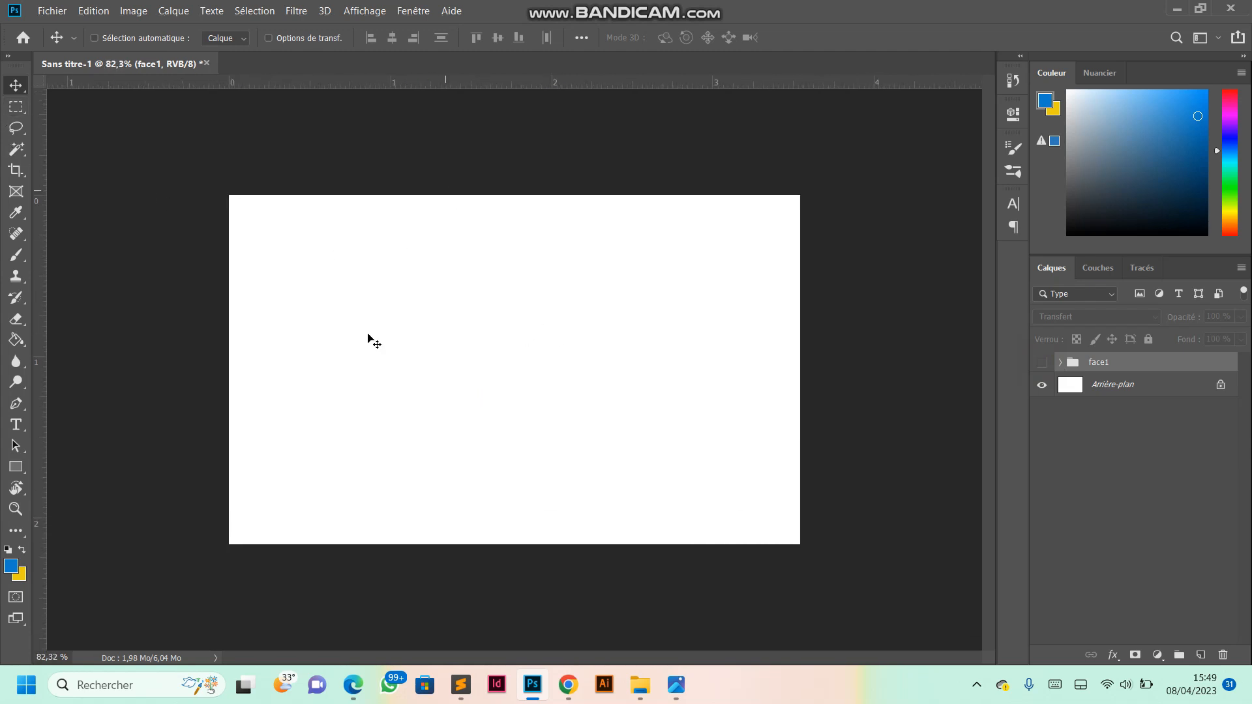
- Place a vertical guide on the blank card slightly right of its centre
left_click_drag(40, 399, 546, 394)
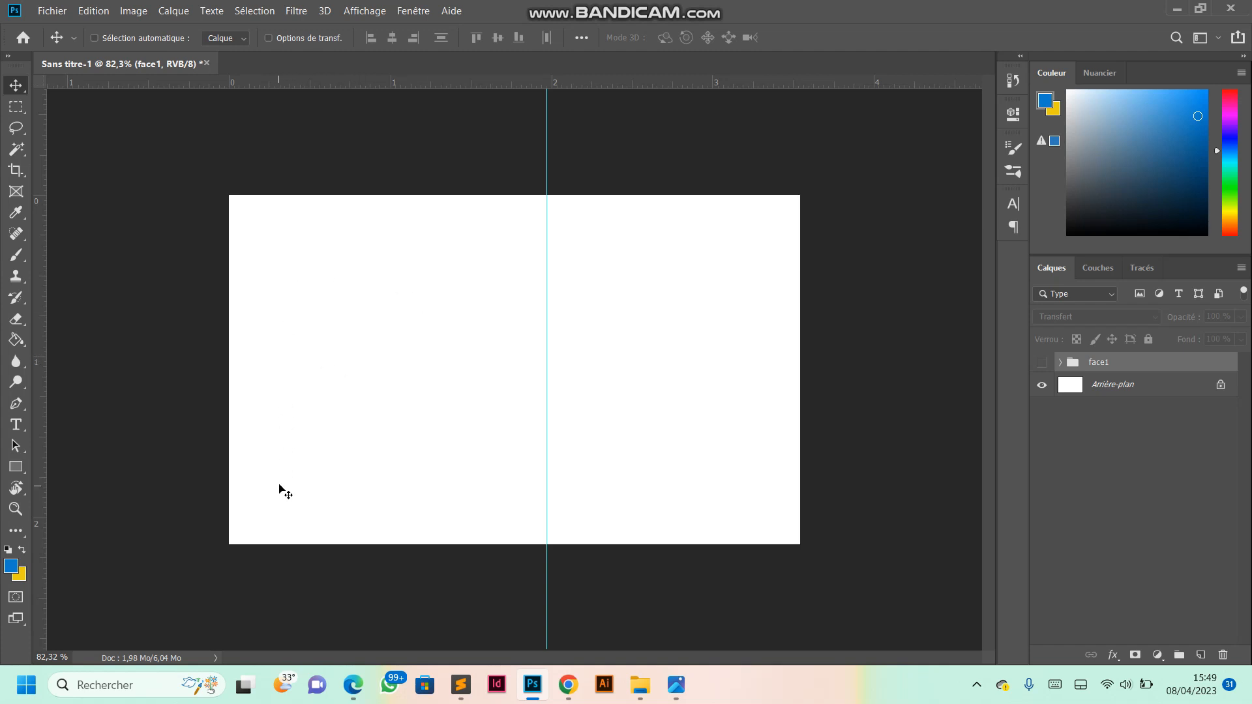
scroll(512, 333, "up", 2)
scroll(513, 334, "down", 3)
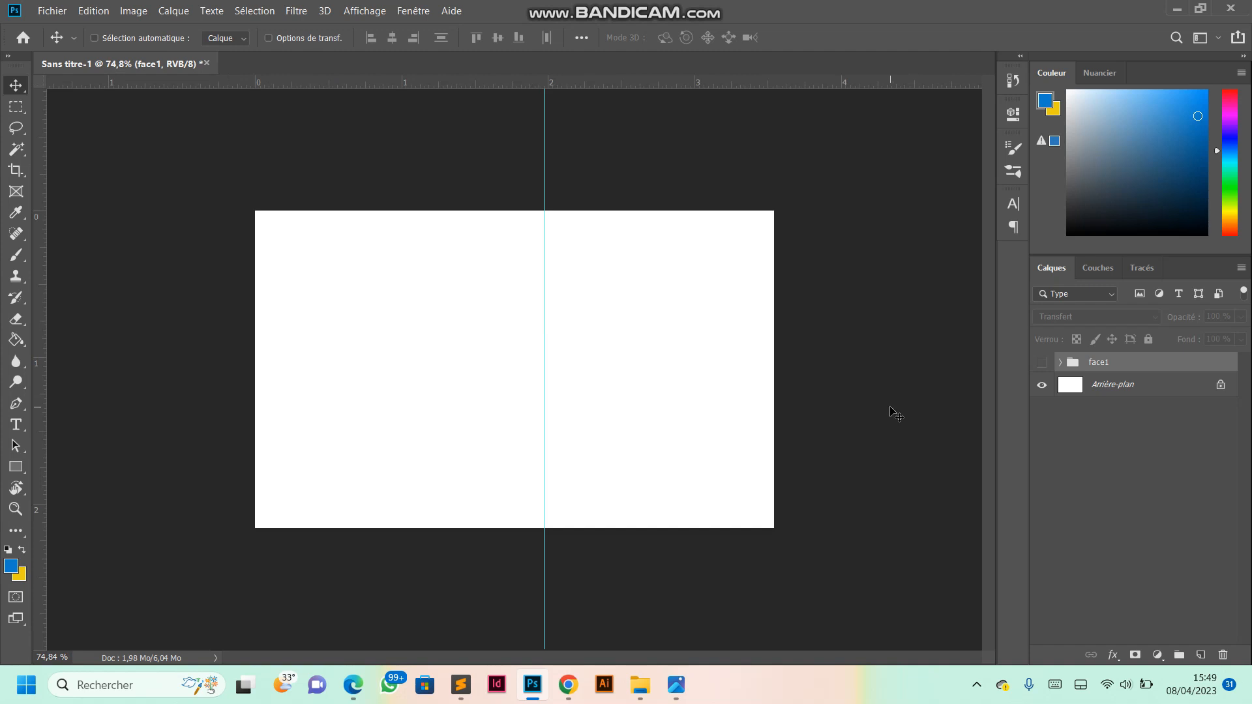
- Draw a blue rectangle about 1221 × 103 px as a full-width band across the card's upper edge
left_click(20, 468)
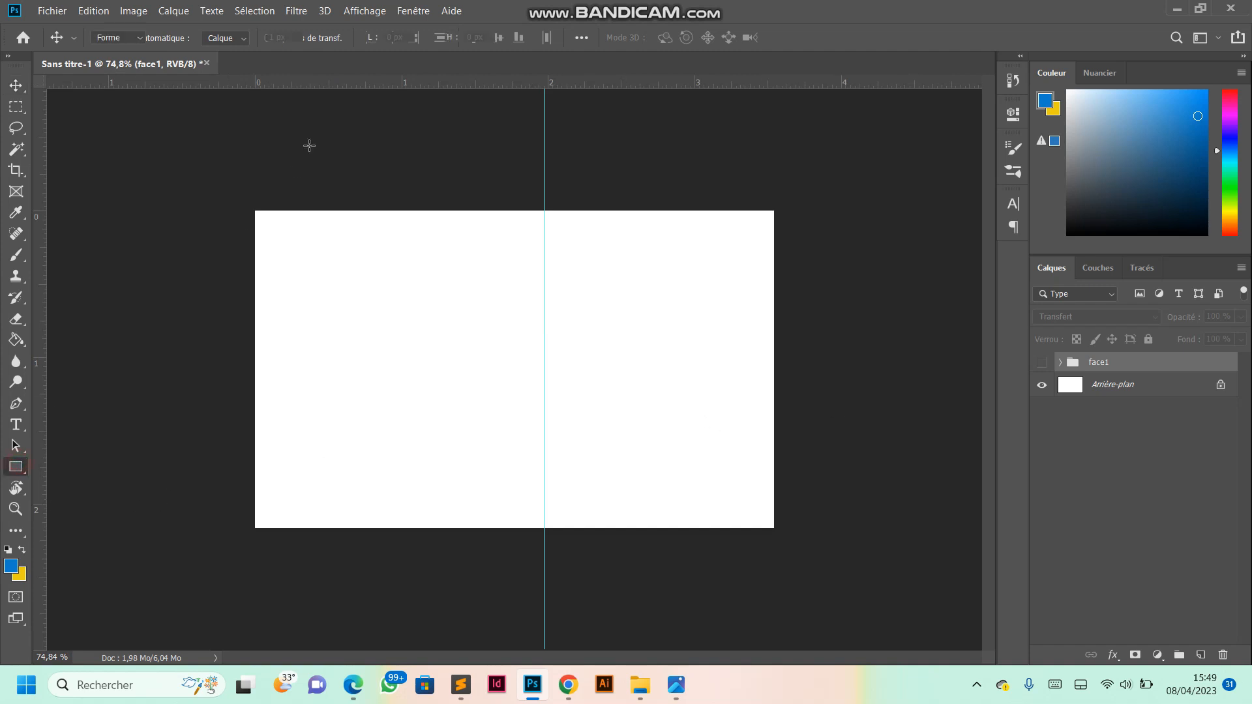
left_click_drag(231, 190, 823, 240)
scroll(389, 216, "up", 5)
scroll(390, 220, "down", 4)
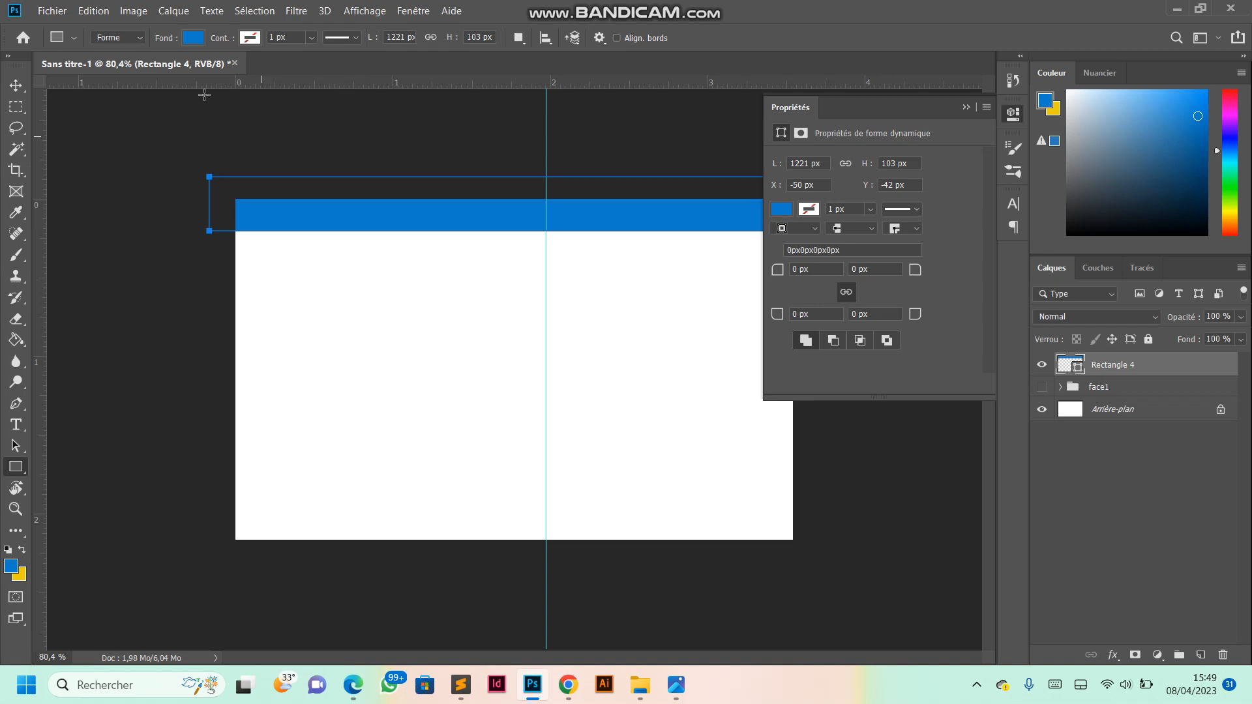
left_click(191, 37)
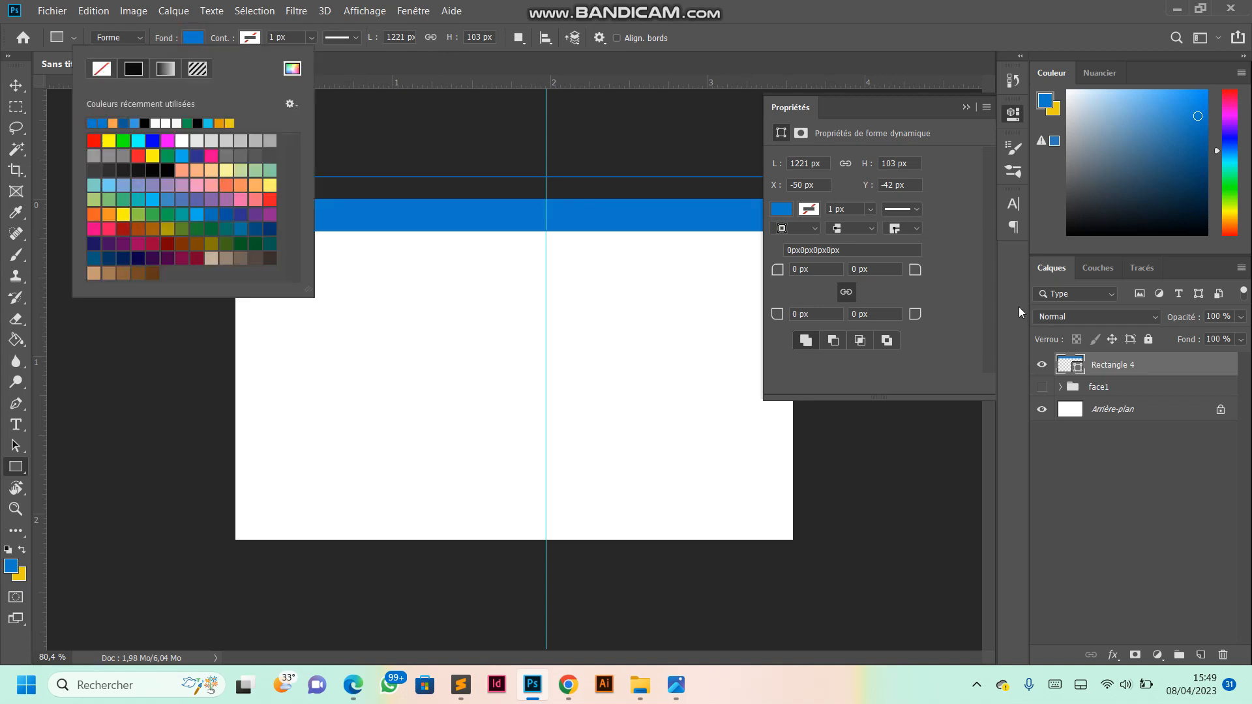
- Try moving the logo layer out of the face1 group, and undo the layer moves
left_click(1061, 389)
left_click(1061, 388)
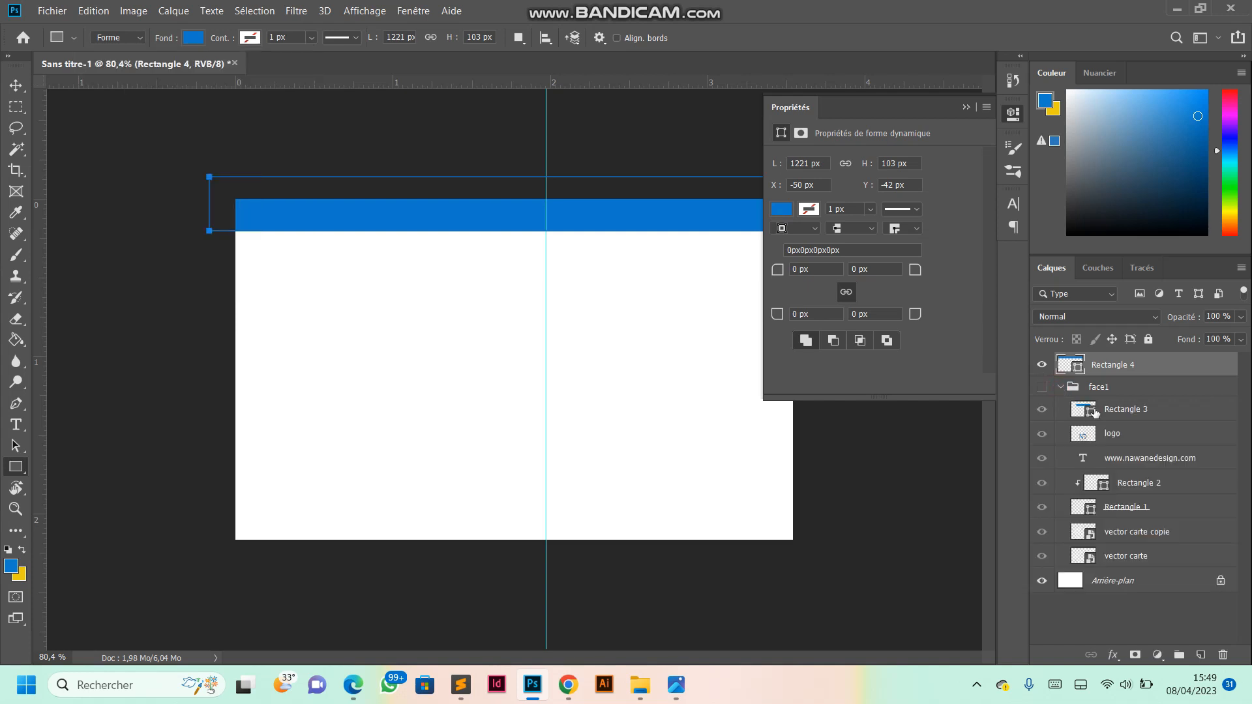
left_click(1113, 437)
left_click_drag(1113, 440, 1102, 384)
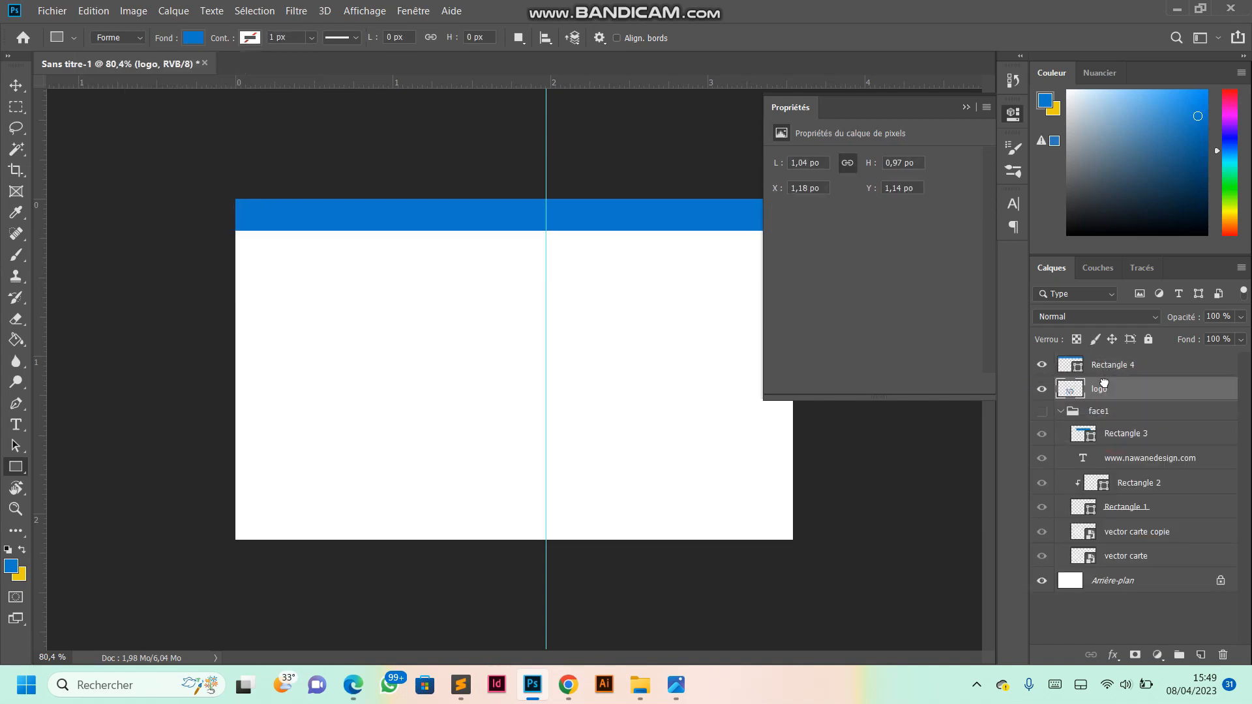
left_click(1127, 533)
left_click(1118, 559, "shift")
mouse_move(1122, 560)
left_mouse_down()
mouse_move(1102, 431)
mouse_move(1122, 549)
left_mouse_up()
key("ctrl+z")
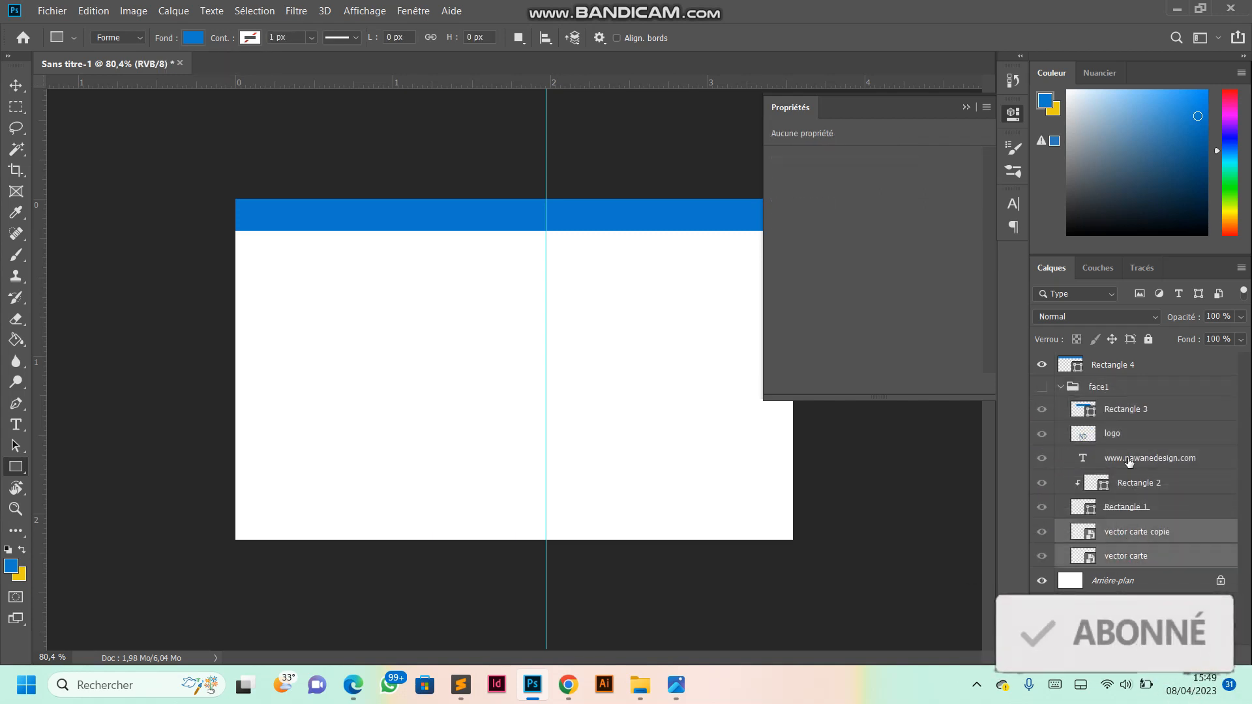
- Duplicate the logo and both vector carte layers, and move the copies out of the face1 group to just above it
left_click(1125, 439, "ctrl")
key("ctrl+j")
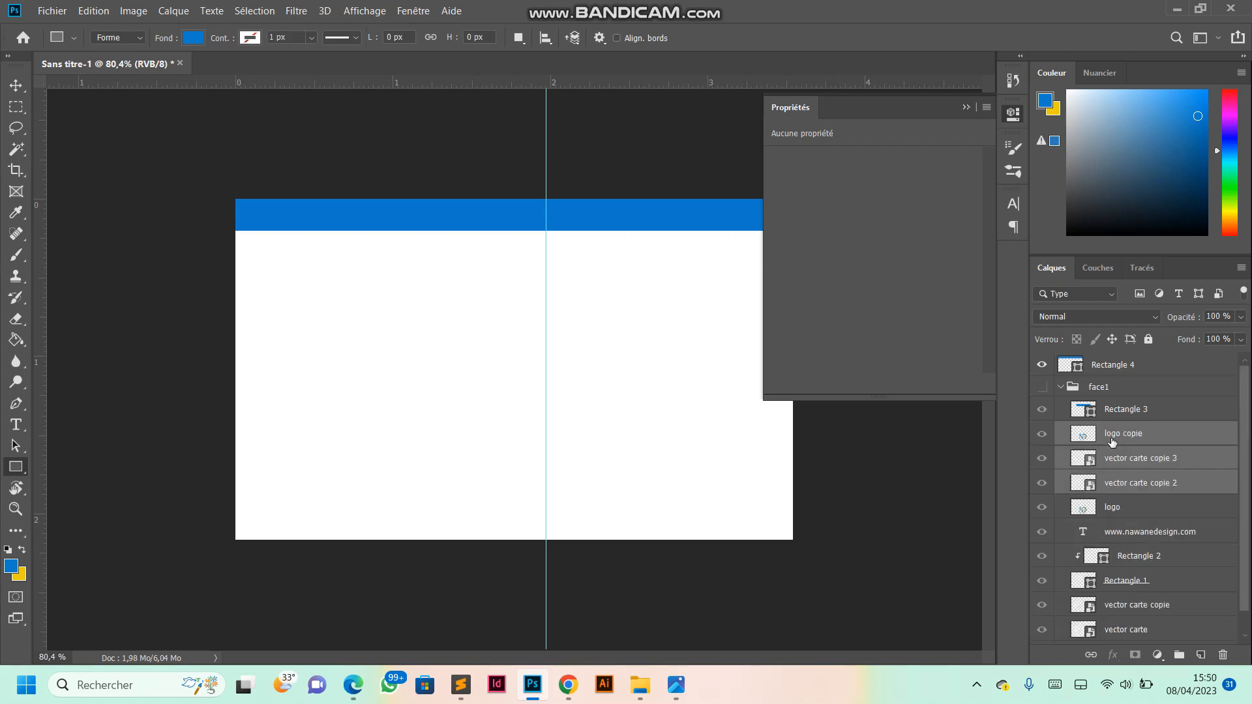
left_click_drag(1116, 435, 1099, 391)
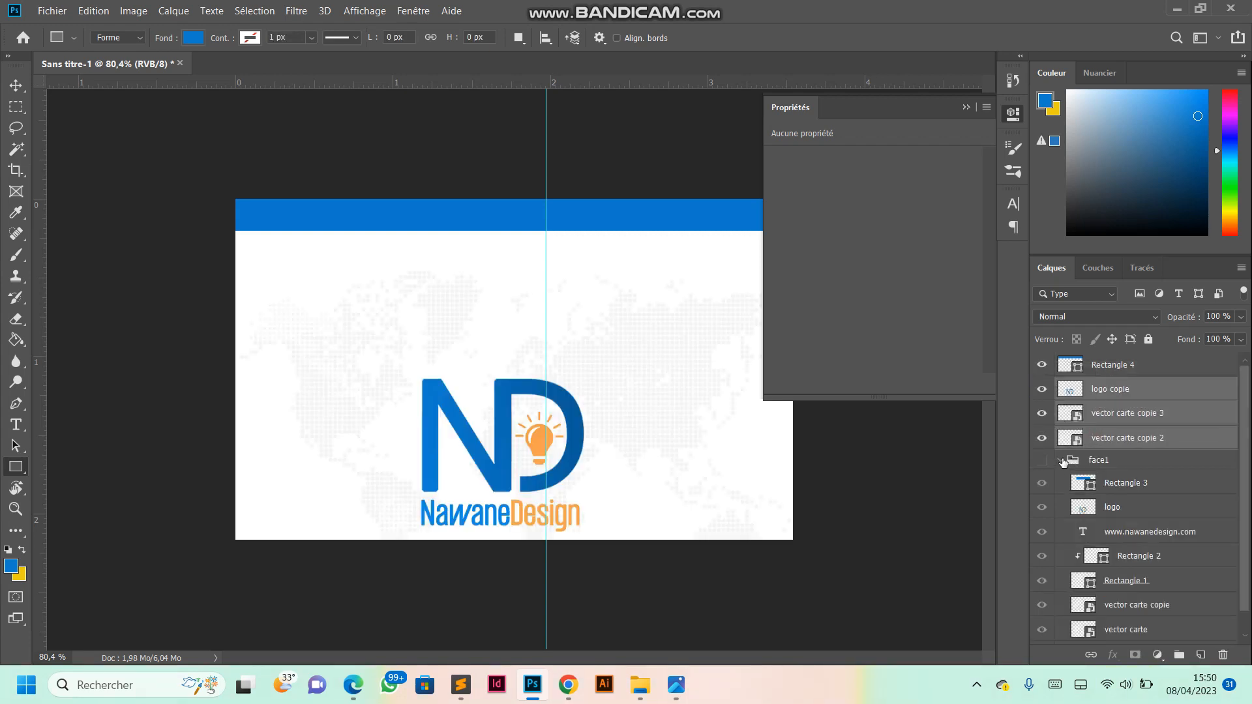
left_click(1061, 460)
- Move the logo copy to the right of the guide, at about X 2,23 po and Y 0,74 po, keeping its size
left_click(1119, 396)
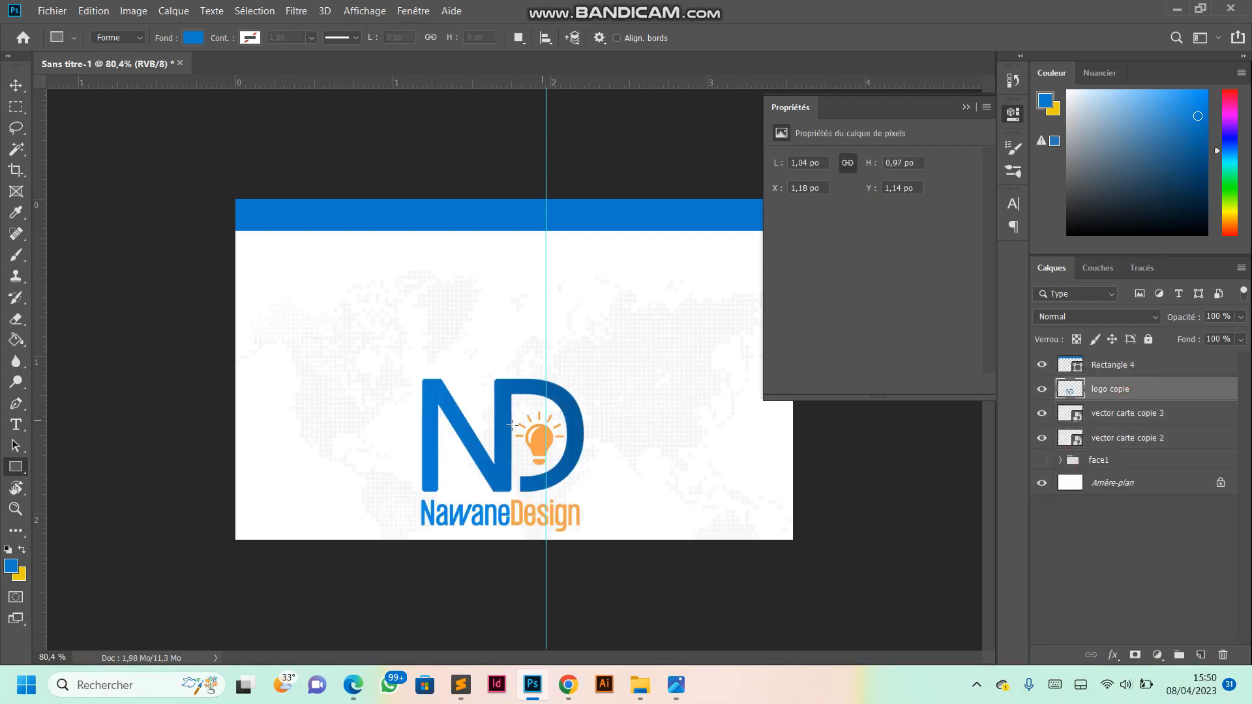
key("v")
left_click_drag(537, 434, 699, 388)
key("ctrl+t")
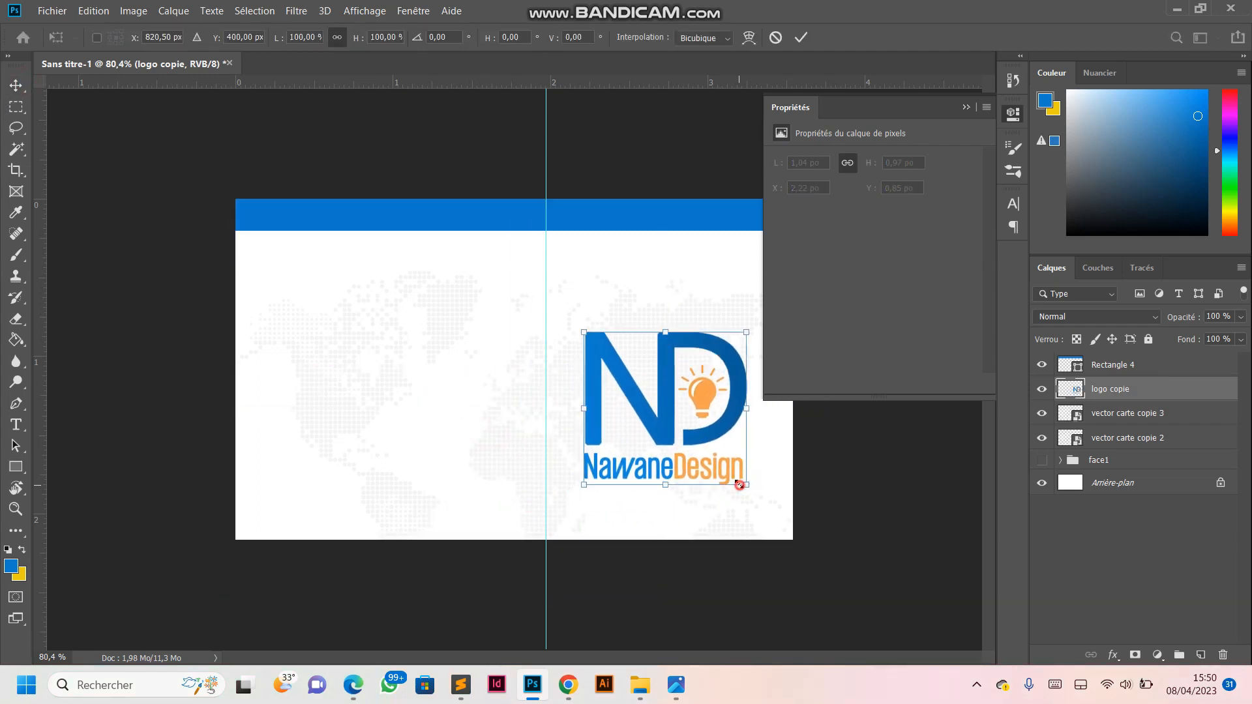
left_click_drag(746, 485, 714, 455)
mouse_move(663, 402)
left_mouse_down()
mouse_move(678, 378)
mouse_move(679, 498)
mouse_move(682, 417)
left_mouse_up()
left_click_drag(667, 346, 667, 316)
left_click(801, 38)
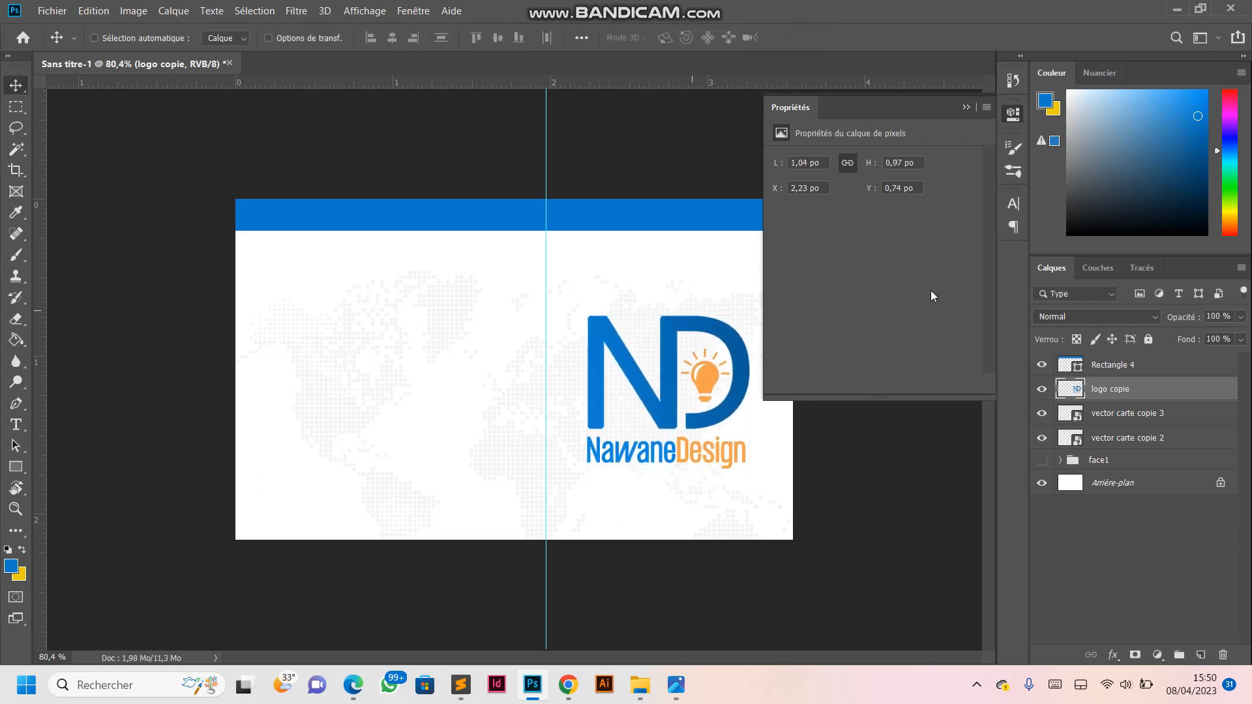
- Move both world map copies up together so the map sits just below the blue band
left_click(1110, 414)
left_click(1107, 438, "shift")
left_click_drag(475, 326, 461, 243)
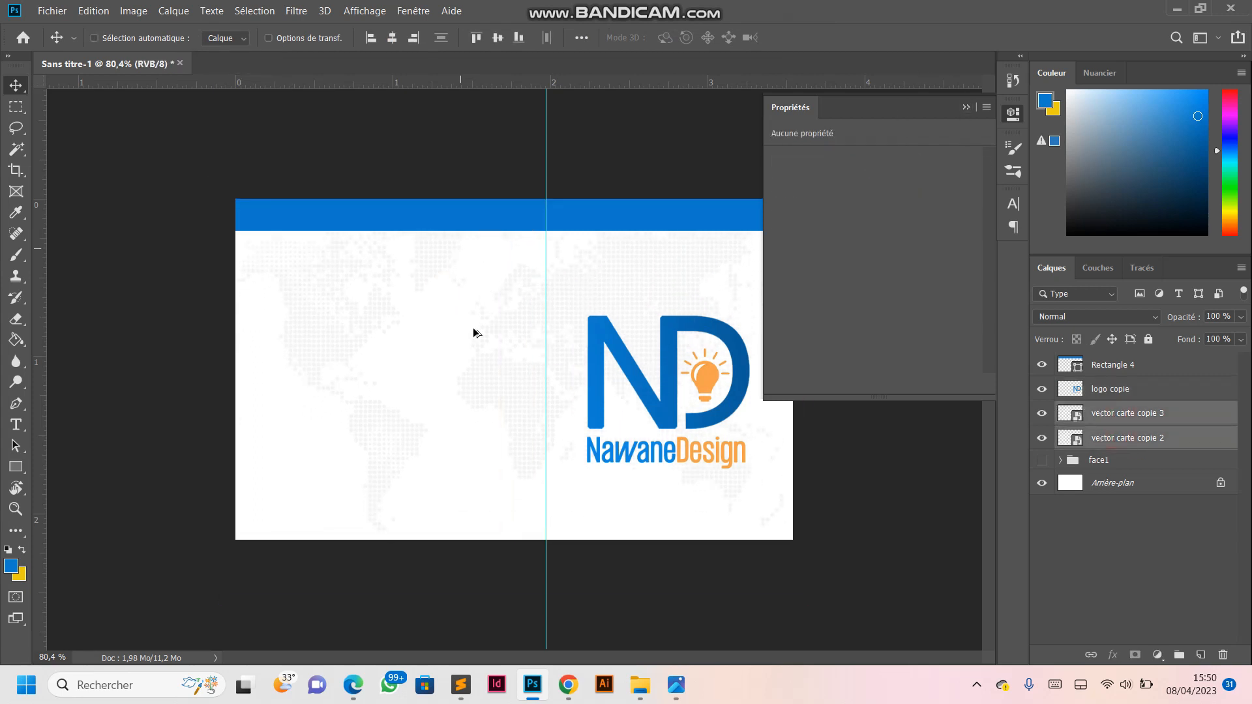
scroll(489, 312, "down", 6)
scroll(462, 353, "up", 4)
left_click(965, 107)
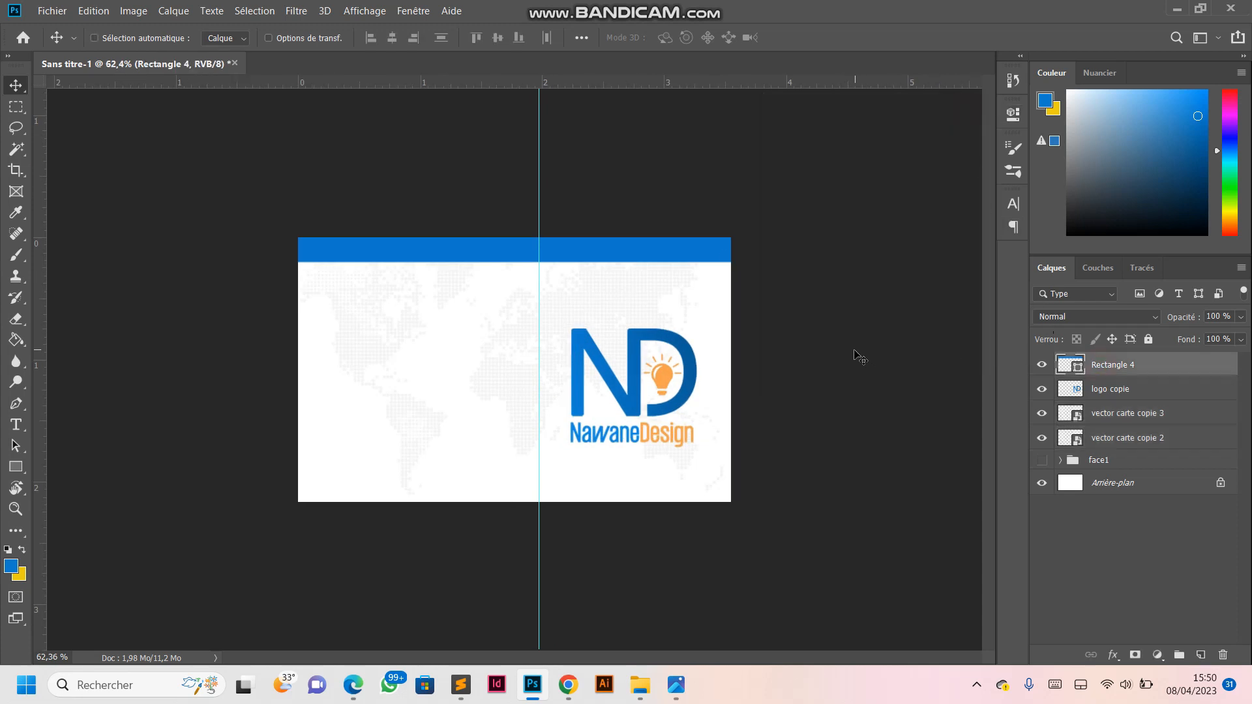
left_click_drag(602, 251, 600, 252)
scroll(513, 314, "up", 3)
scroll(512, 318, "down", 3)
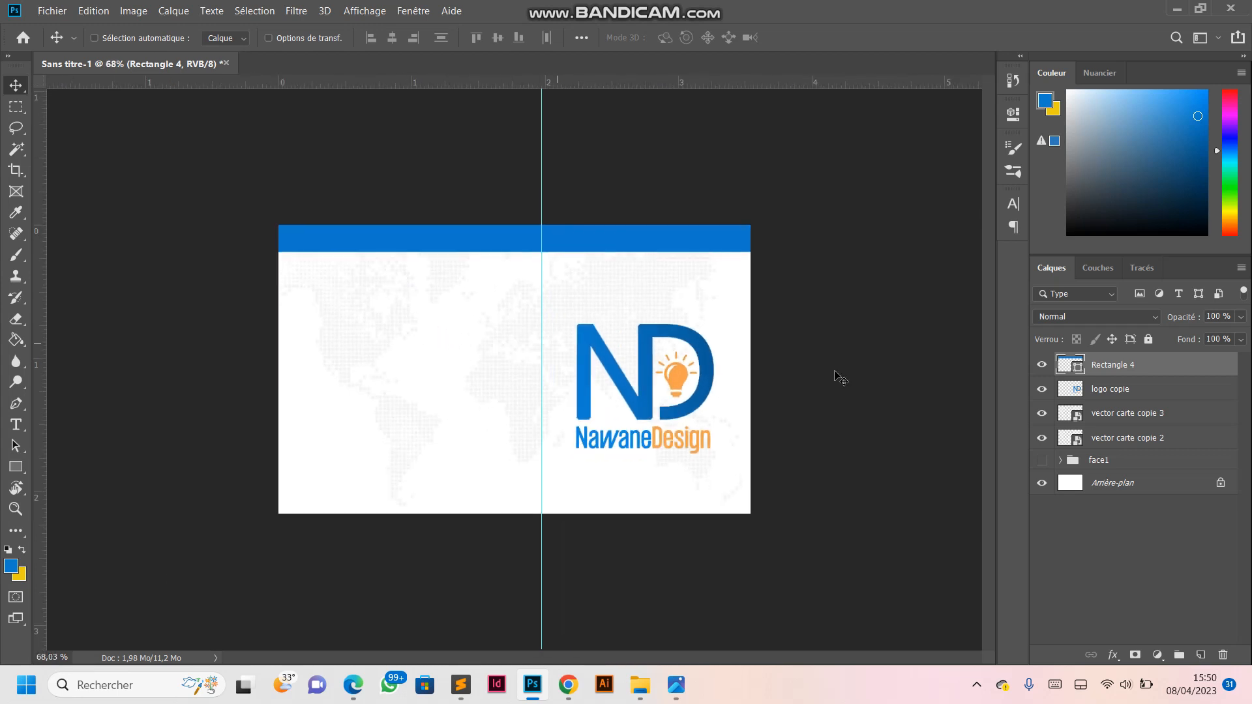
scroll(462, 365, "up", 2)
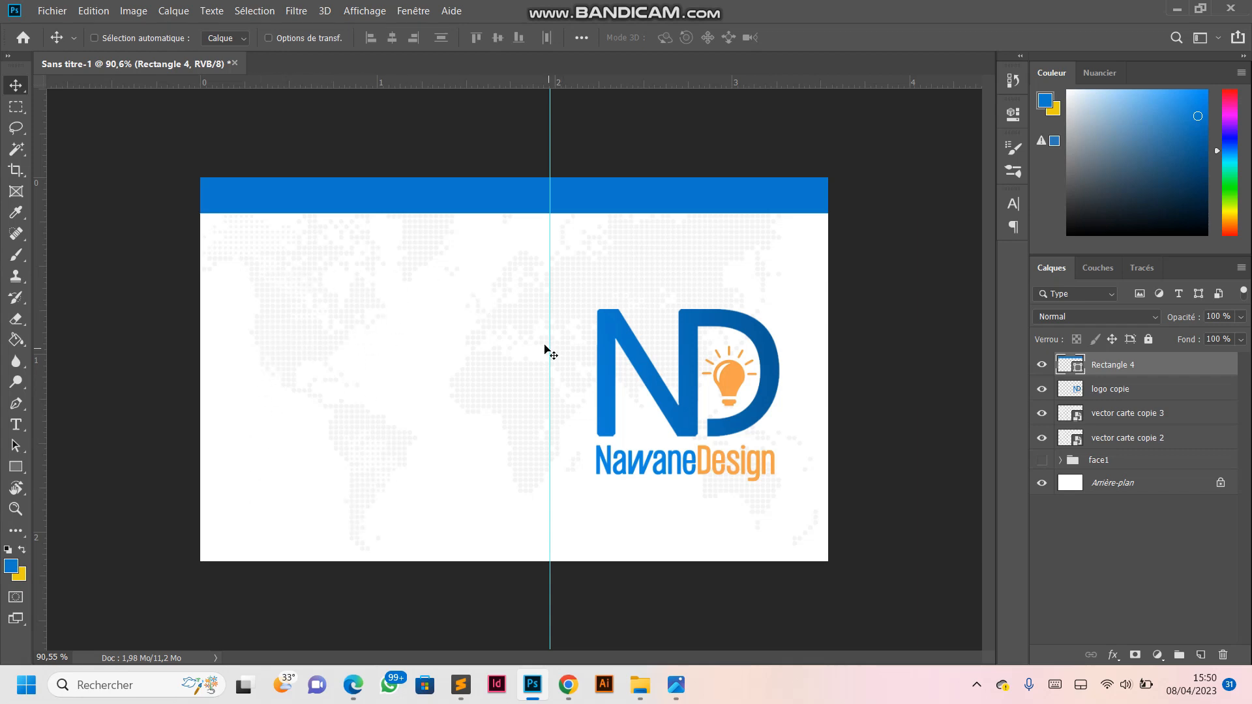
scroll(355, 339, "down", 4)
scroll(358, 338, "up", 6)
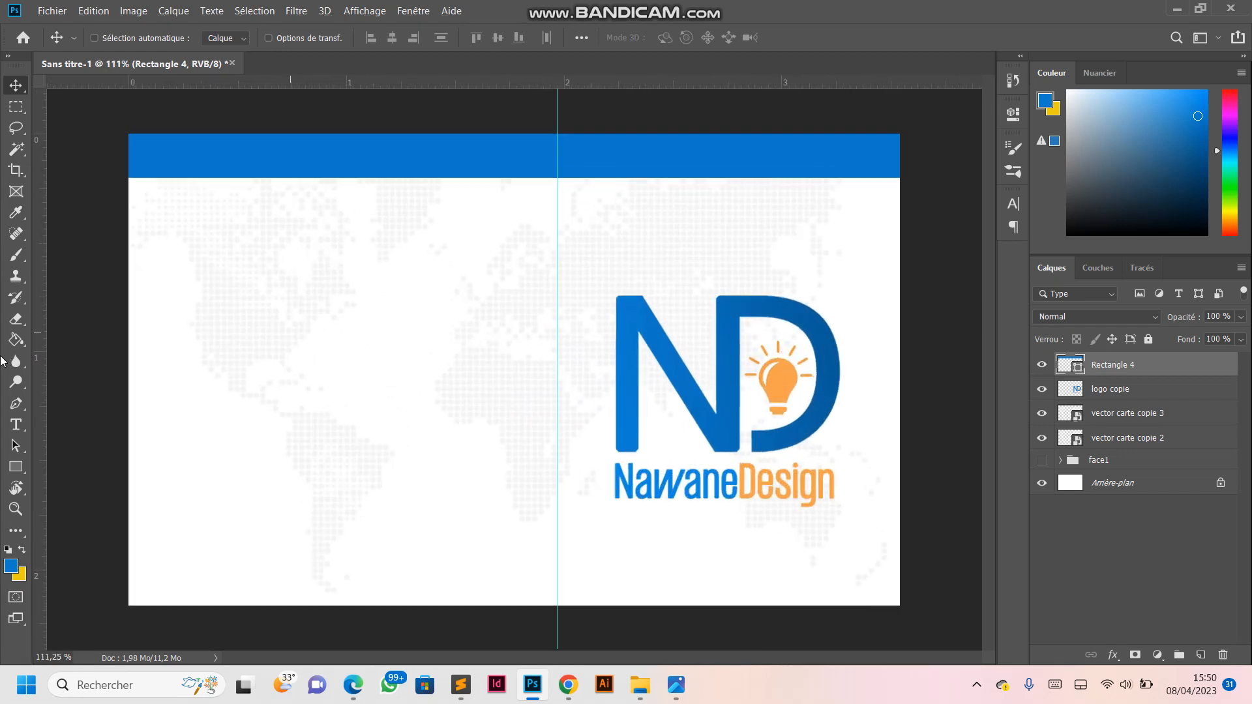
- Try drawing a blue circle about 94 px wide below the band near the card's left edge, and undo it
left_click(15, 465)
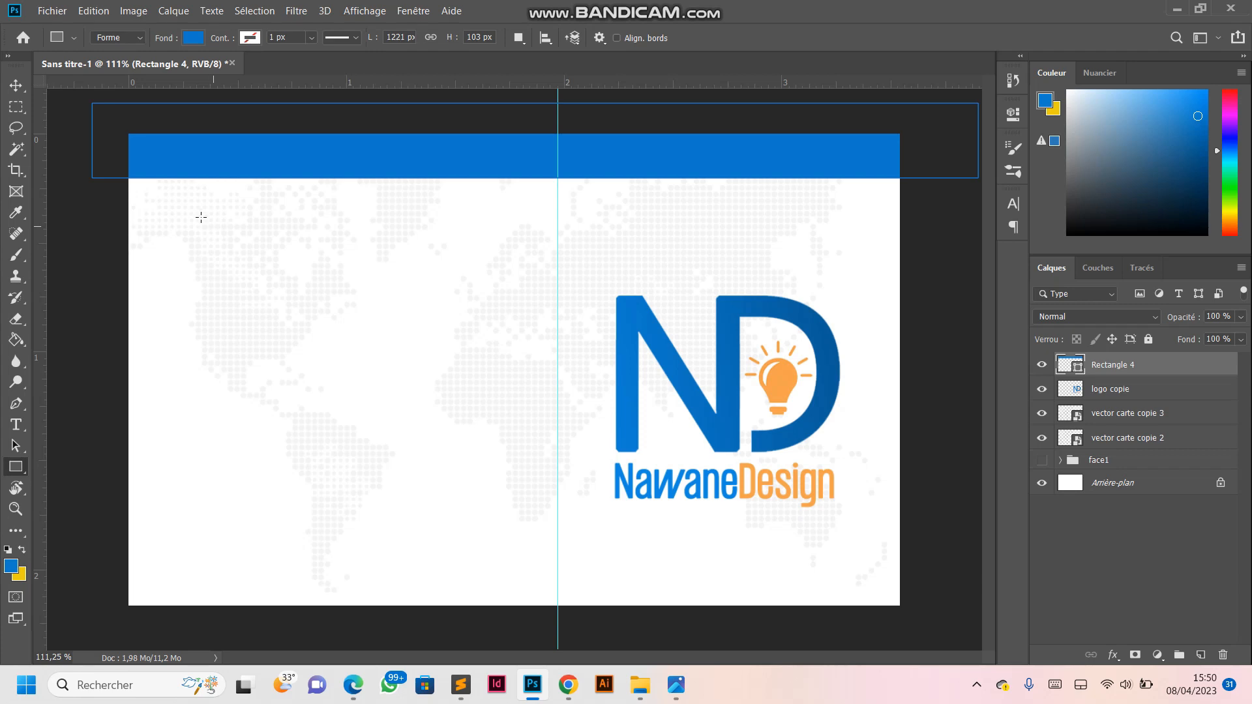
scroll(186, 238, "up", 3)
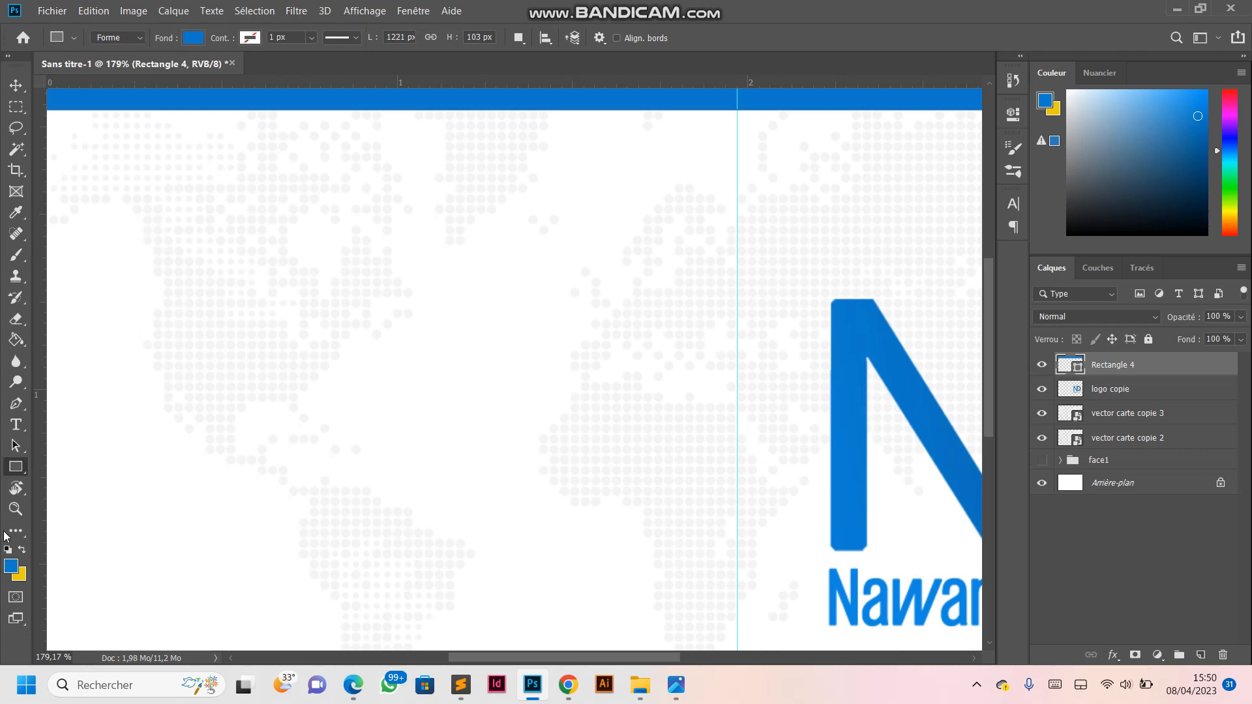
right_click(16, 467)
left_click(85, 497)
left_click_drag(100, 164, 201, 278)
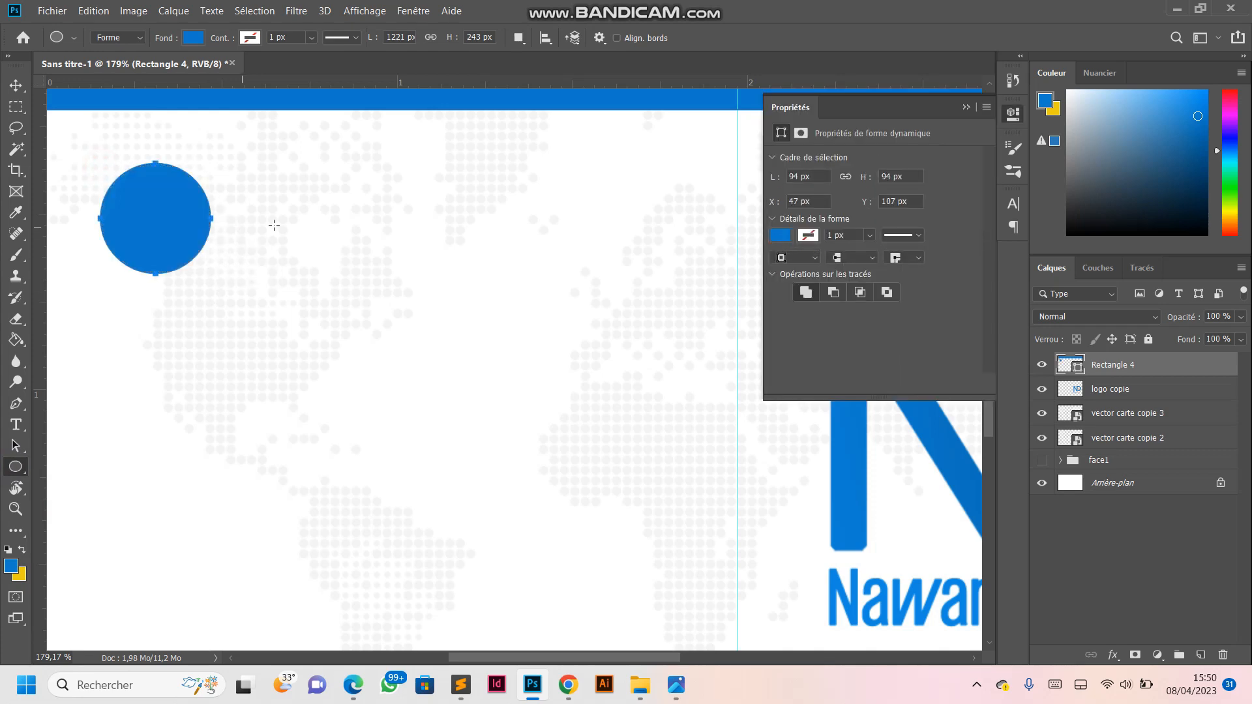
key("ctrl+z")
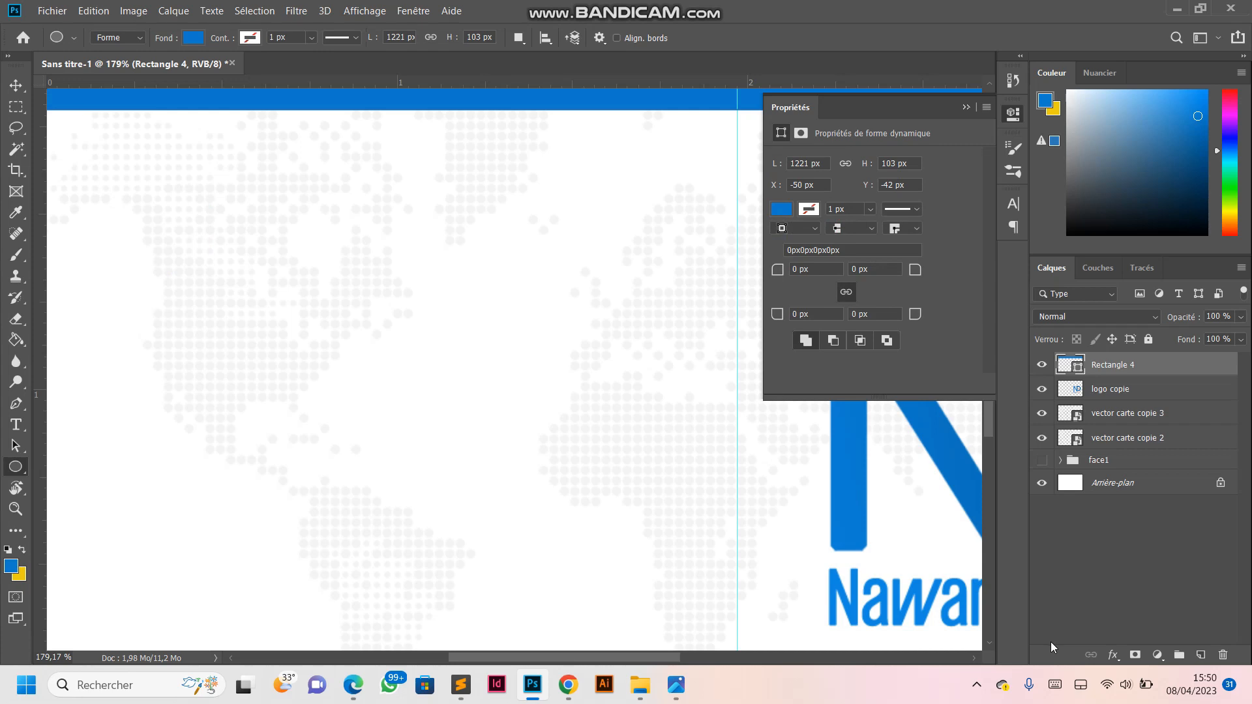
- On a new layer, draw a blue circle about 112 px in diameter below the band near the card's left edge
left_click(1200, 655)
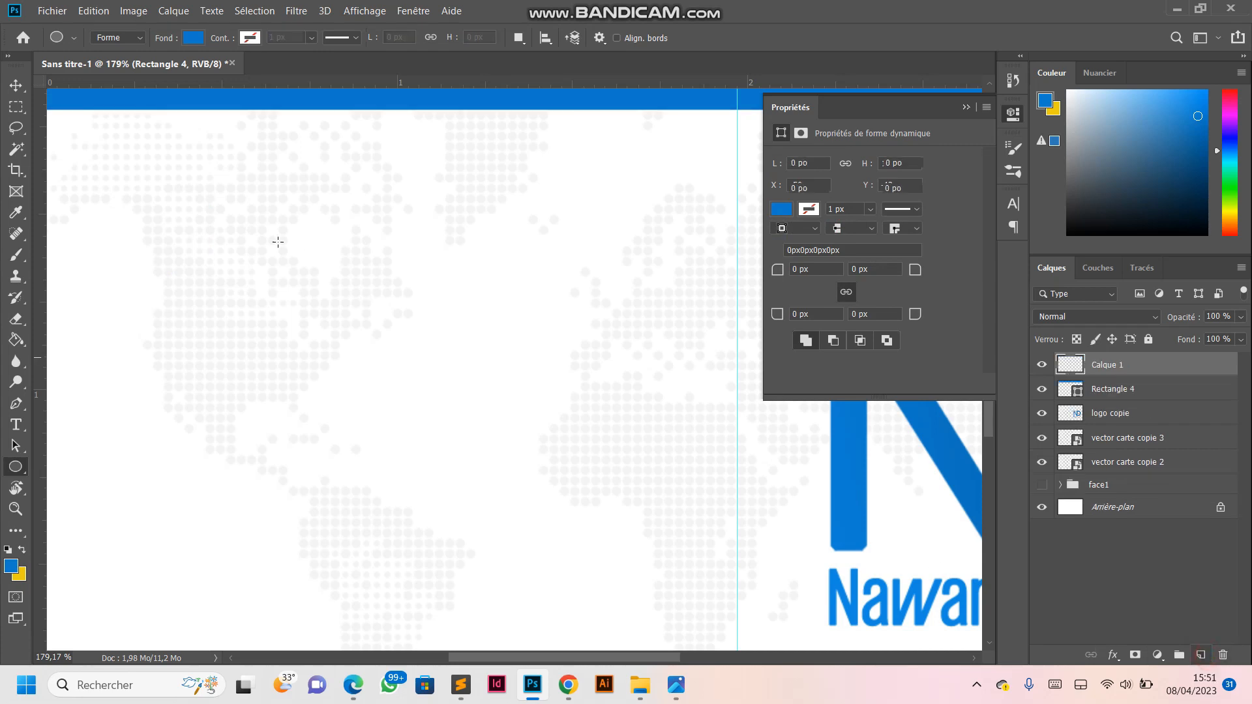
left_click_drag(93, 164, 235, 290)
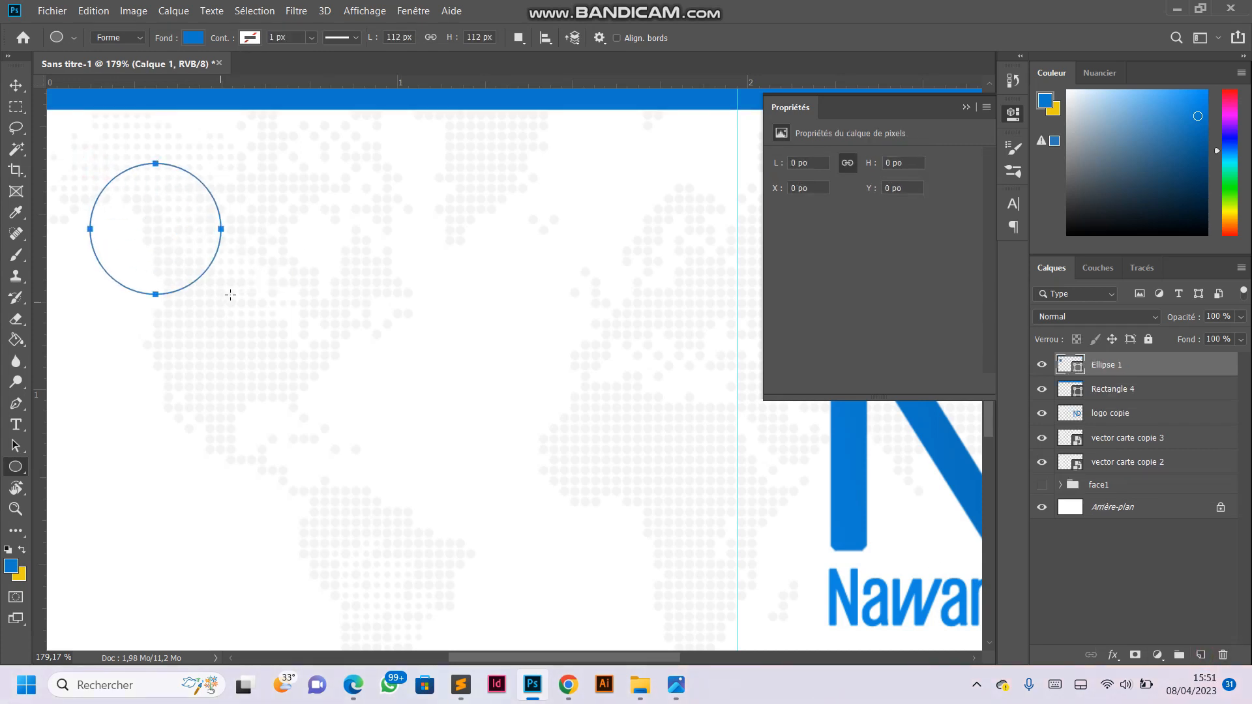
key("ctrl+0")
scroll(237, 291, "down", 4)
scroll(250, 205, "up", 3)
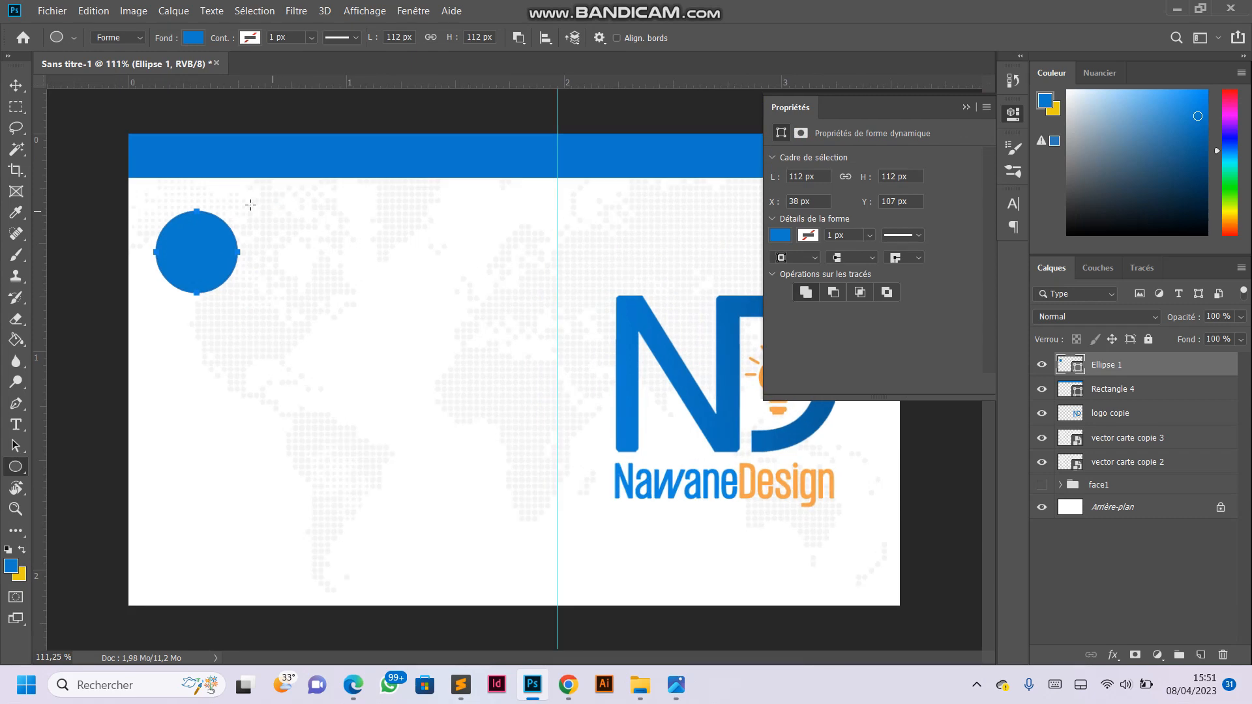
- Remove the circle's fill and give it an orange outline sampled from the word Design in the logo
left_click(195, 38)
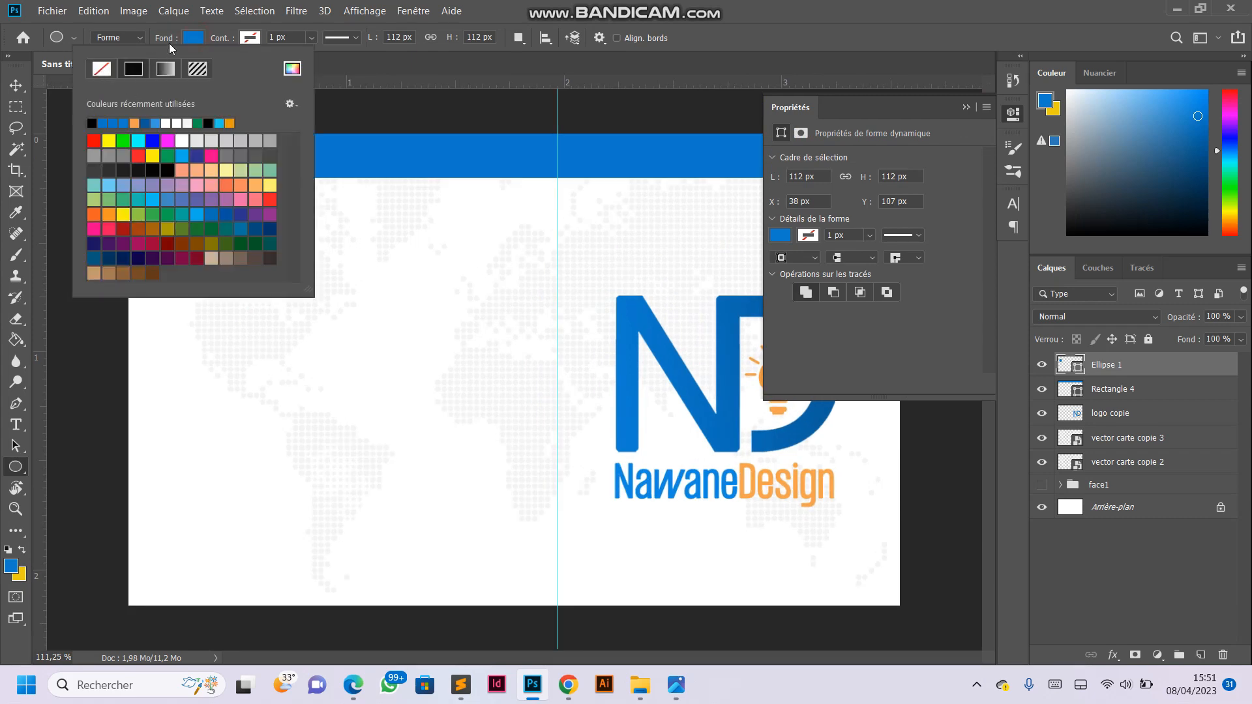
left_click(102, 69)
left_click(250, 37)
left_click(250, 37)
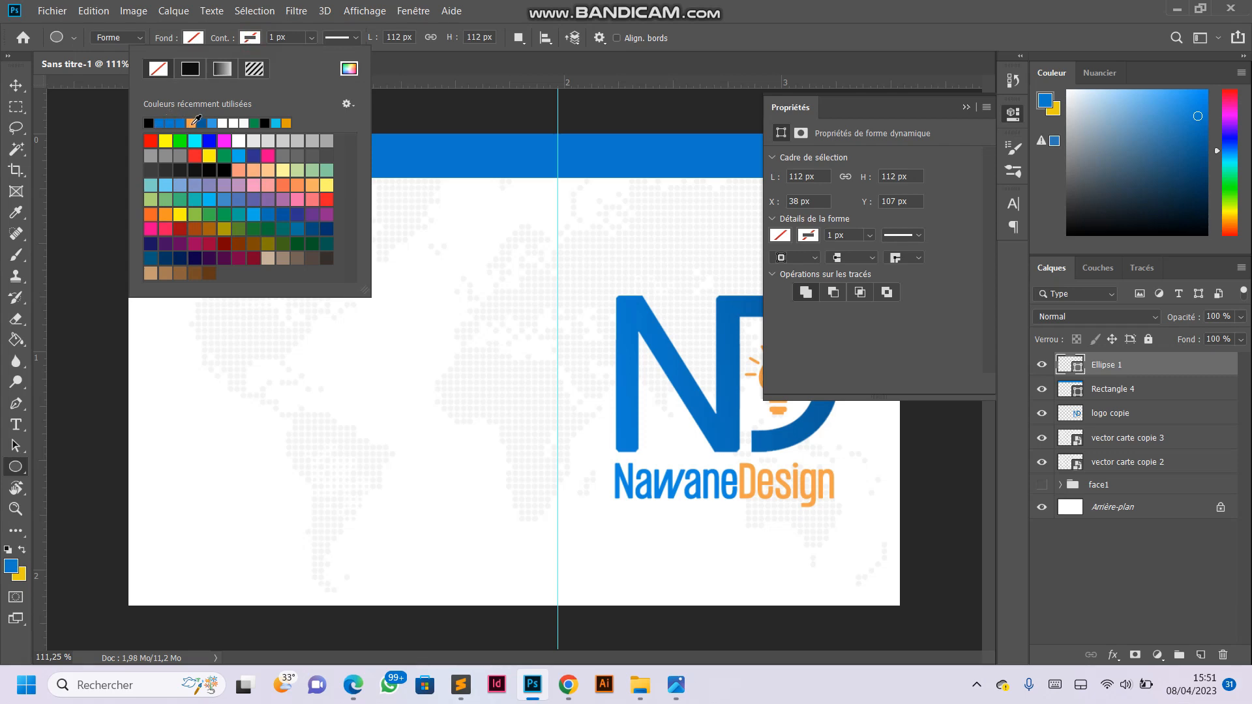
left_click(348, 70)
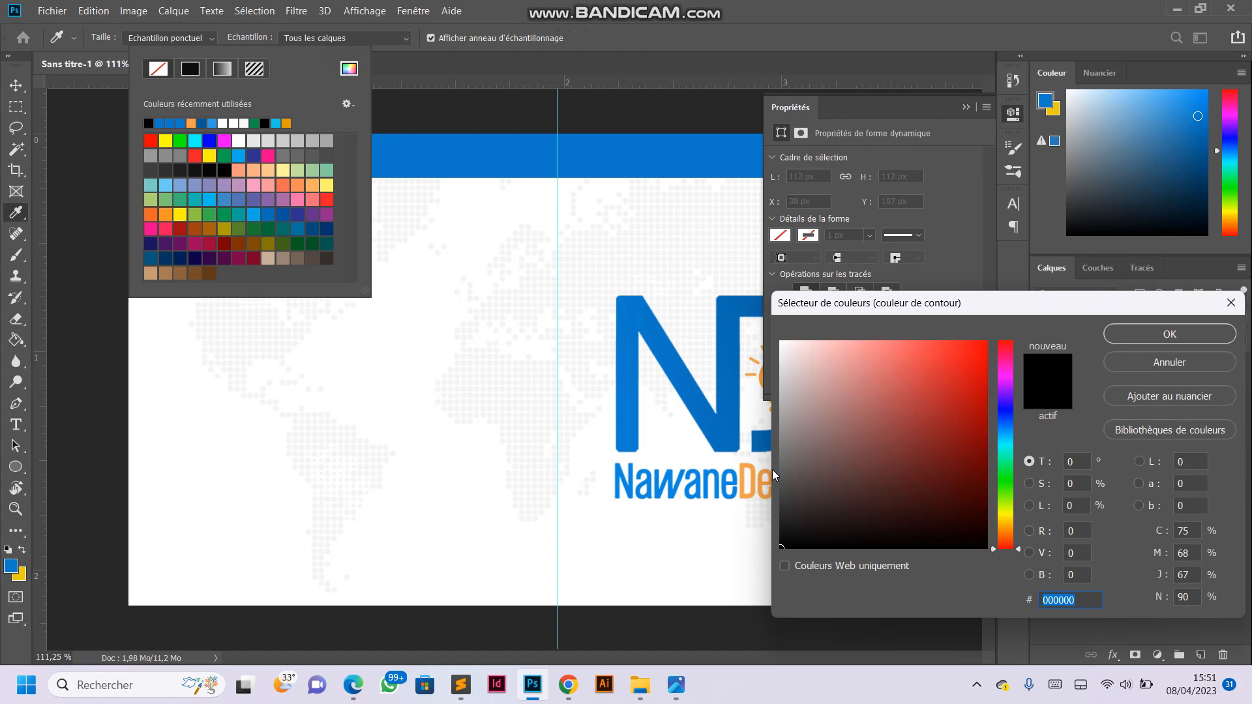
left_click_drag(884, 316, 966, 328)
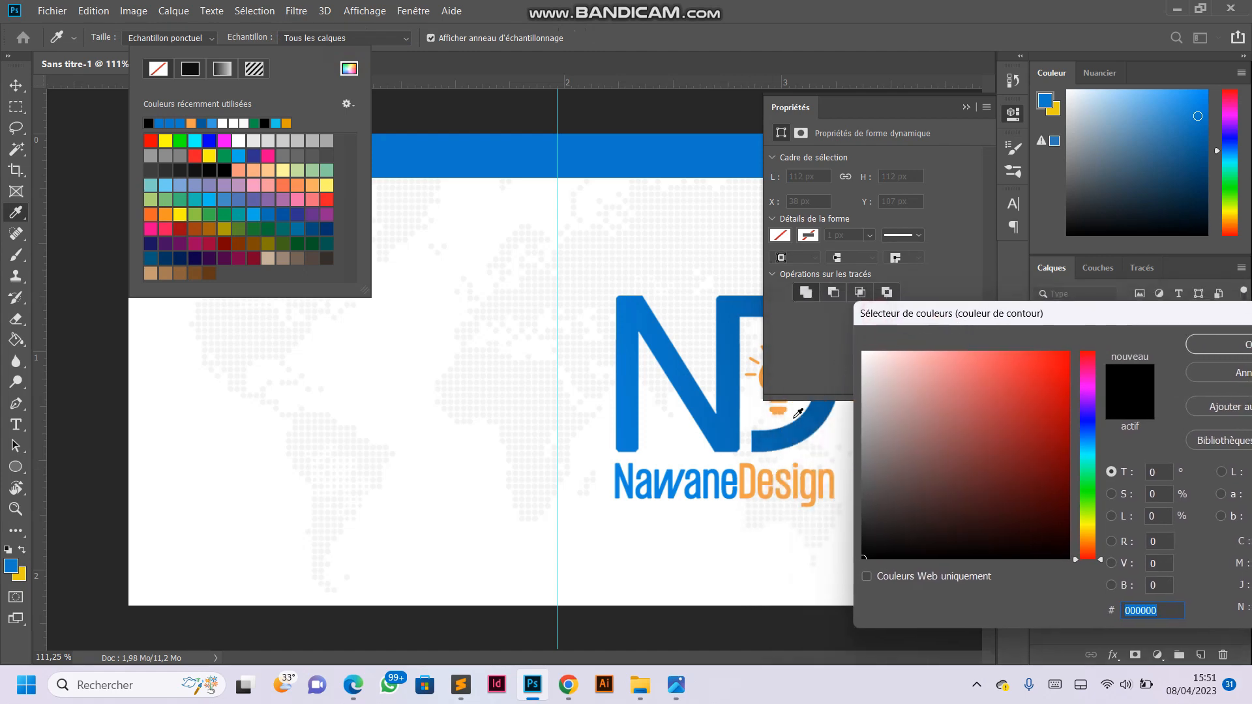
left_click(754, 476)
left_click(1216, 350)
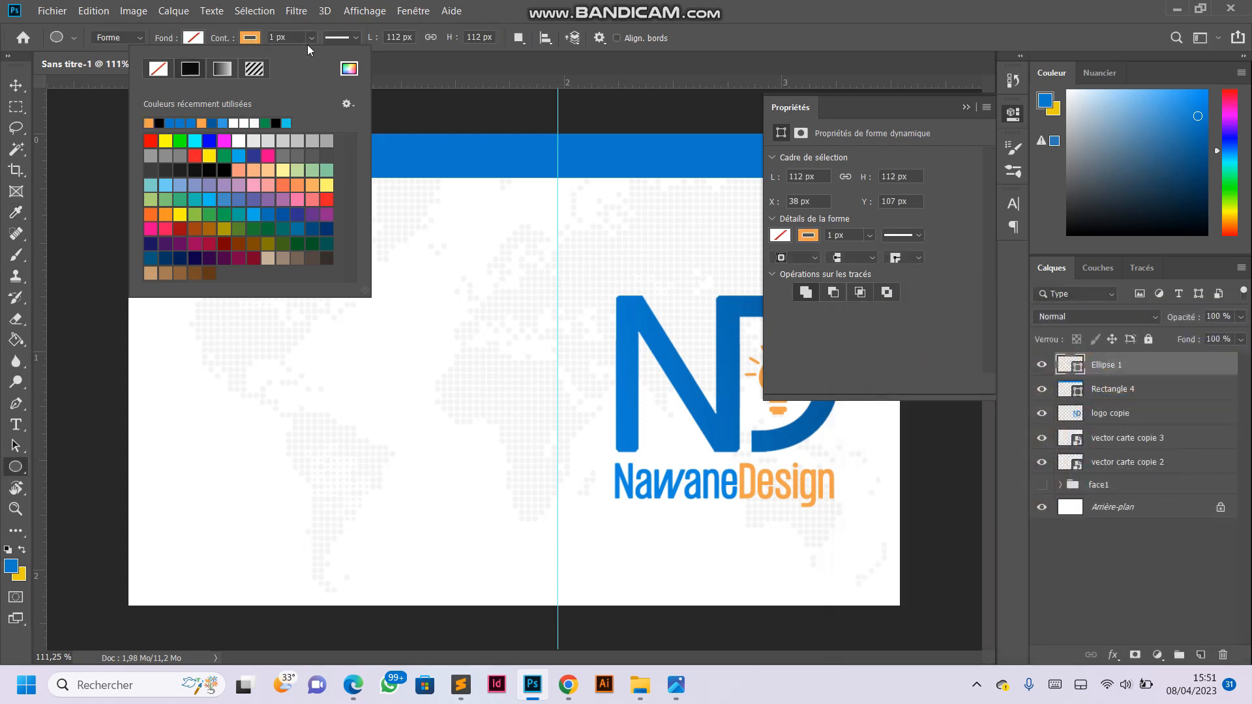
- Thicken the circle's orange outline to about 7,41 px
left_click(312, 38)
left_click_drag(309, 54, 319, 59)
left_click(15, 86)
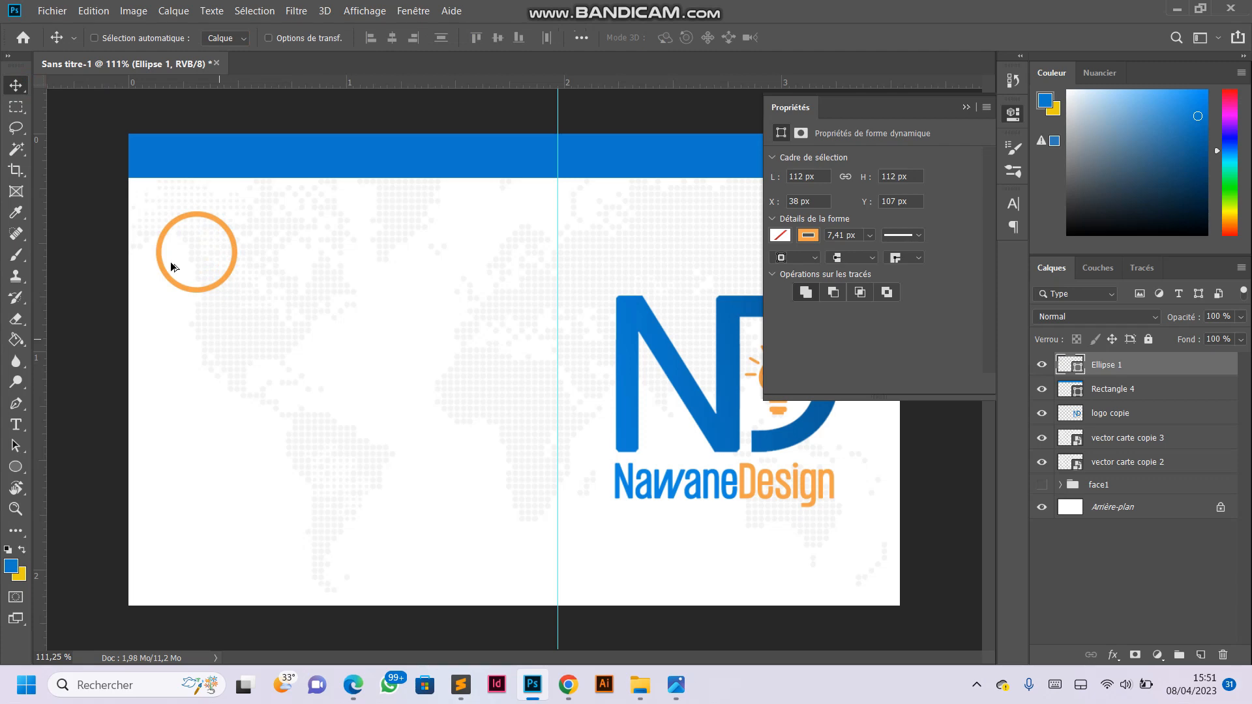
- Scale the orange ring down proportionally around its centre to about 58 px in diameter
scroll(189, 307, "up", 3)
key("ctrl+t")
left_click_drag(212, 186, 183, 219)
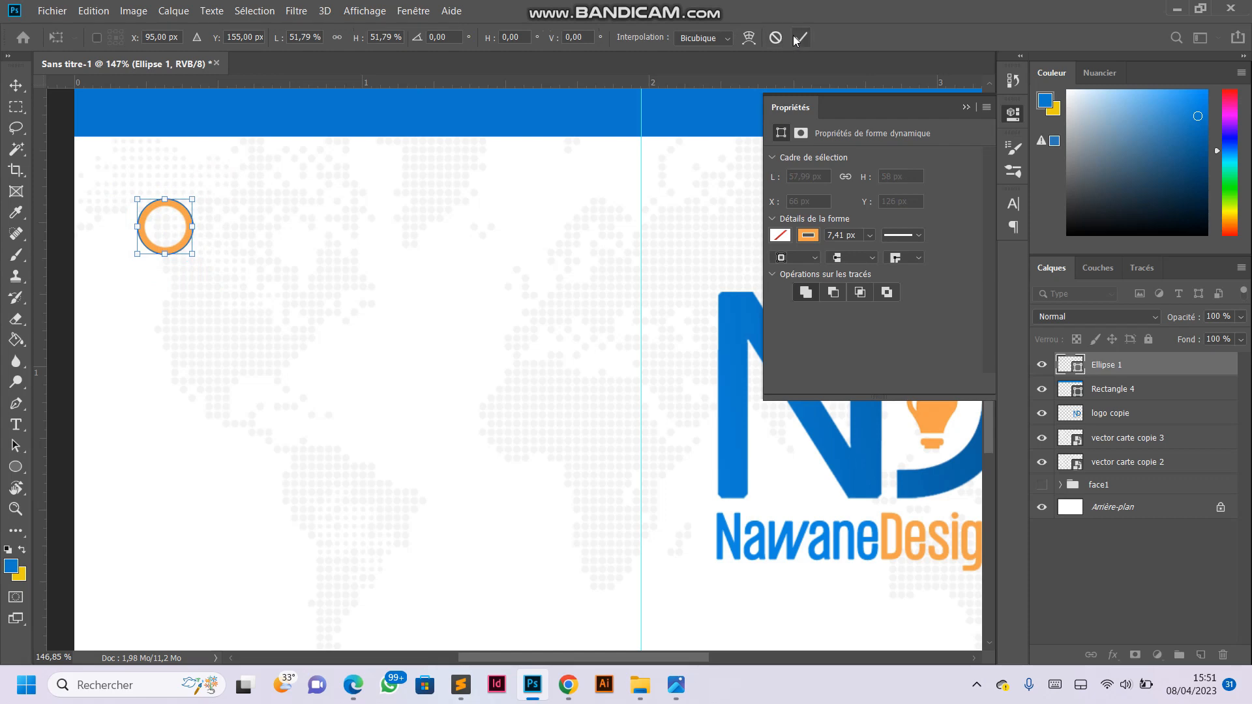
left_click(800, 38)
key("ctrl+0")
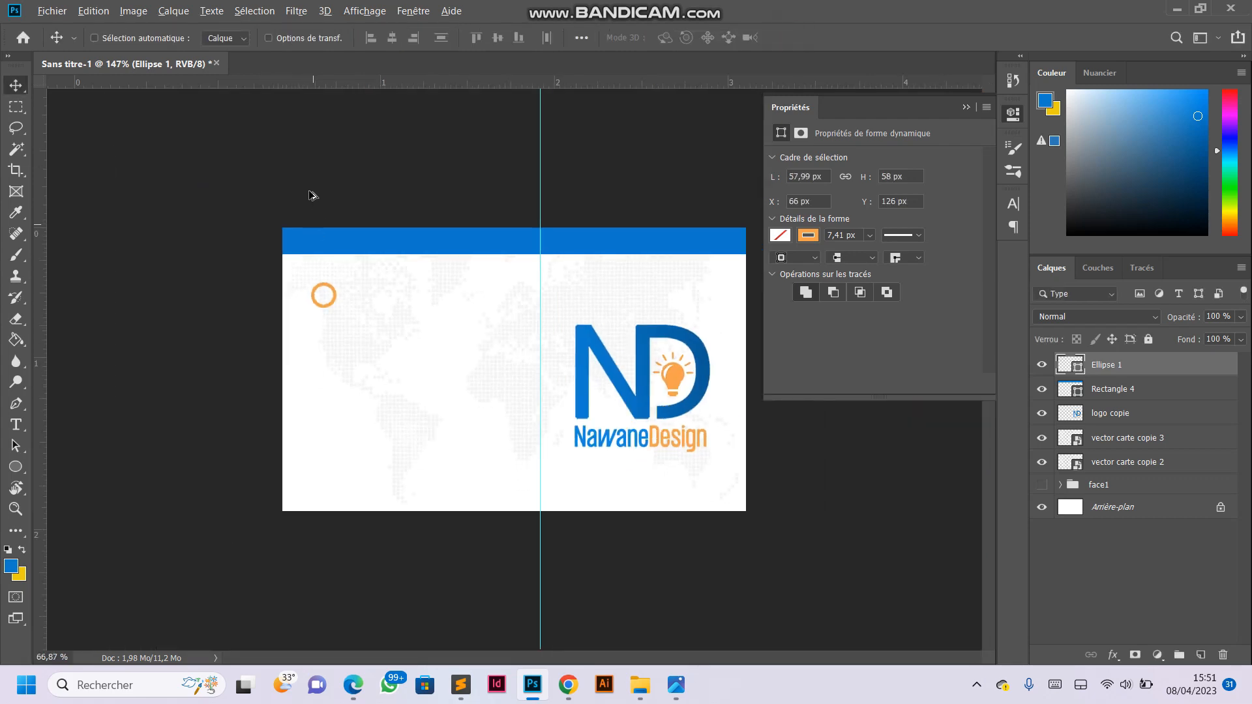
- Set the orange ring's outline width to 4 px
scroll(310, 194, "up", 2)
left_click(16, 467)
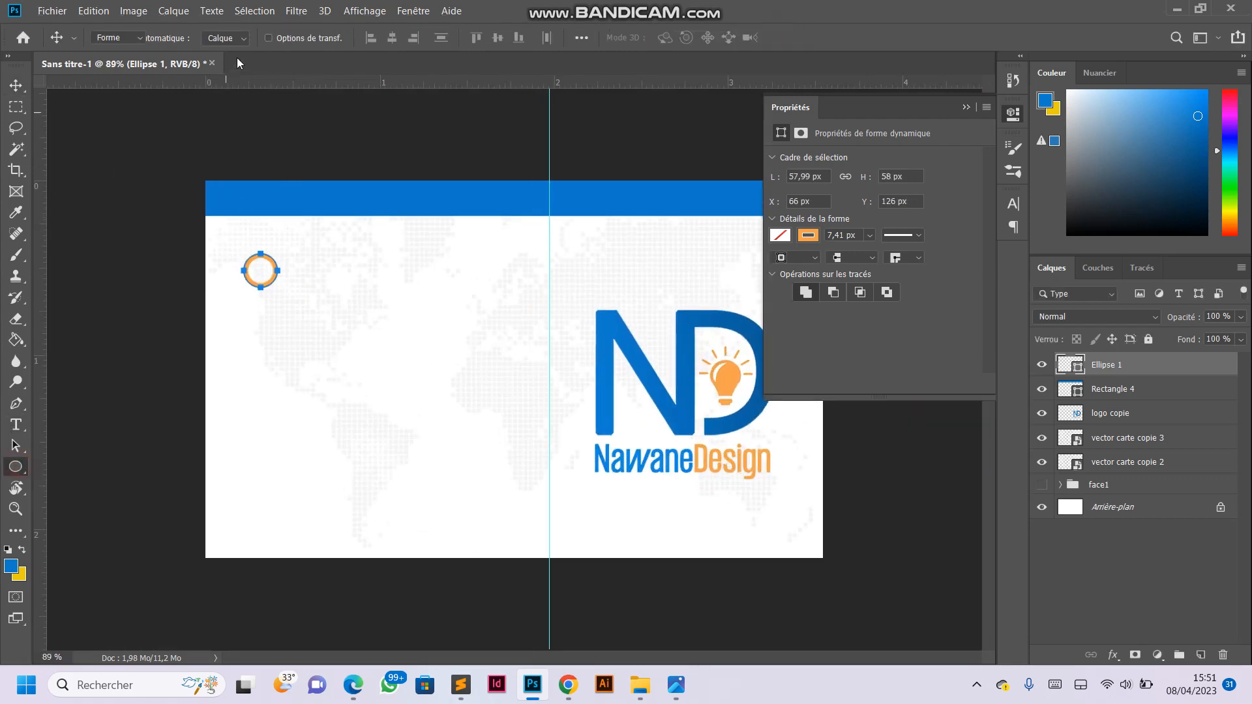
type("4")
key("Return")
left_click(15, 84)
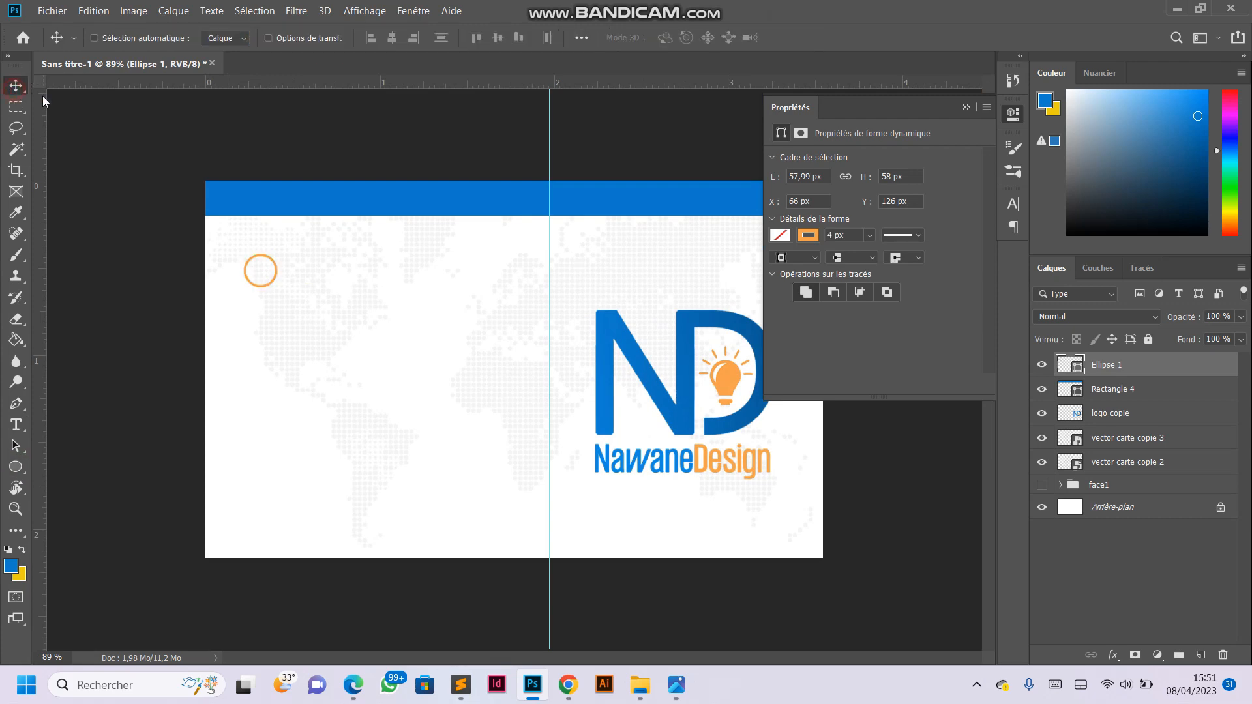
- Enlarge the orange ring proportionally to about 70 px in diameter, keeping its upper-left corner in place
scroll(310, 300, "up", 5)
scroll(285, 285, "down", 4)
scroll(212, 214, "up", 4)
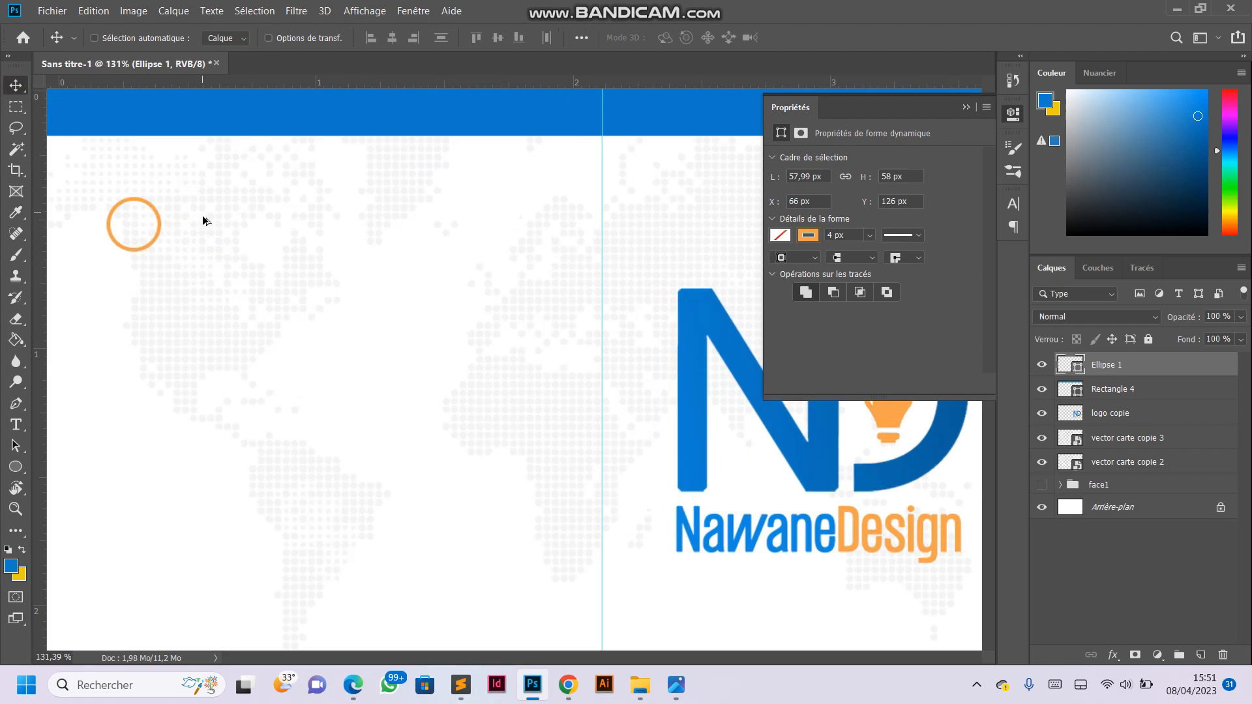
scroll(205, 221, "down", 1)
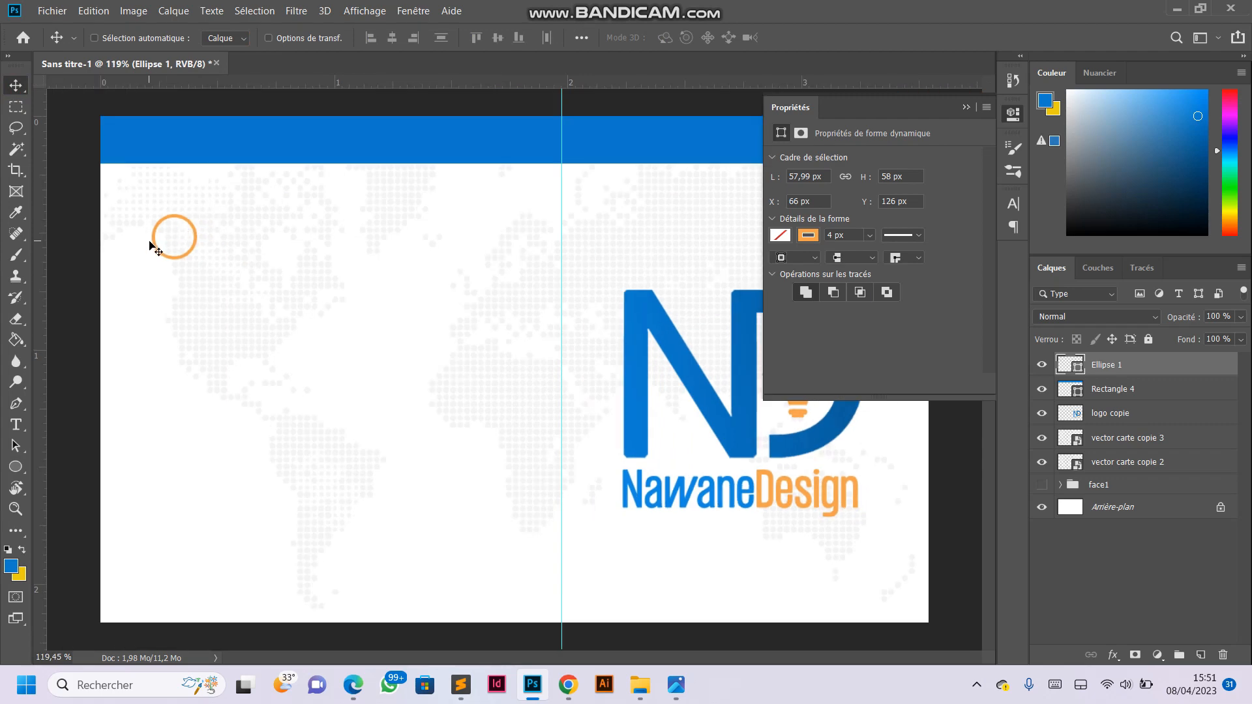
scroll(135, 212, "up", 10)
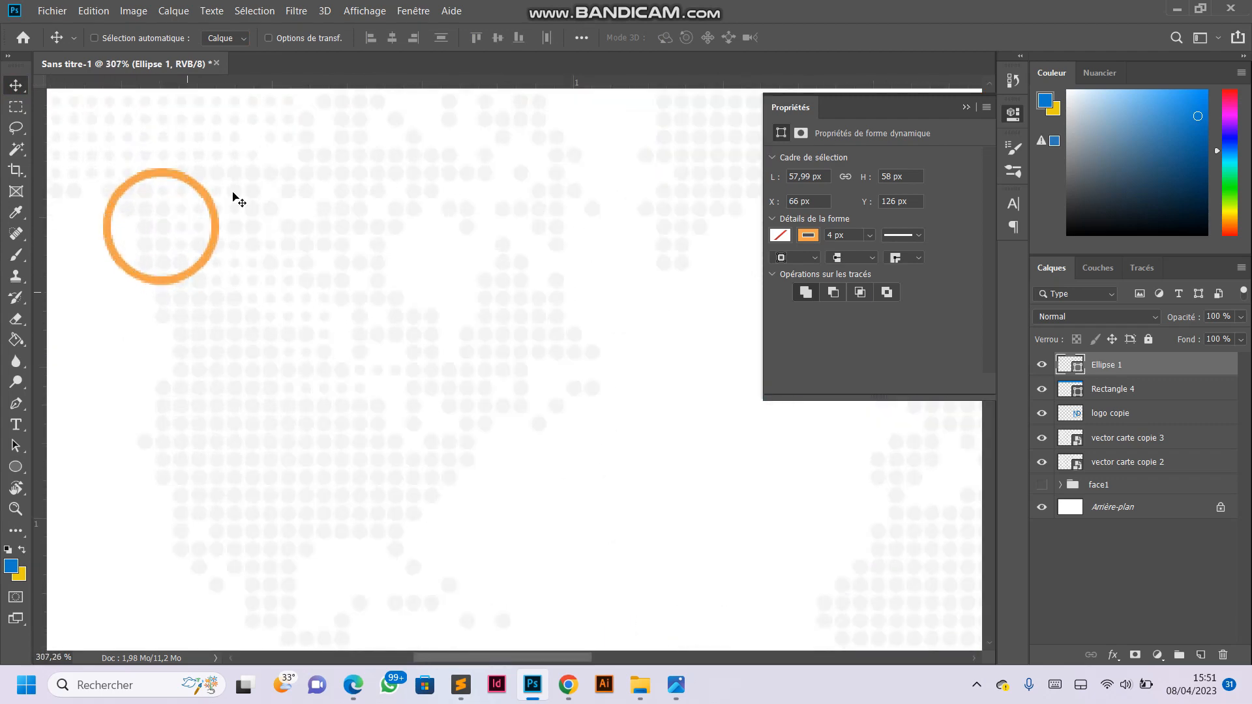
scroll(181, 263, "down", 6)
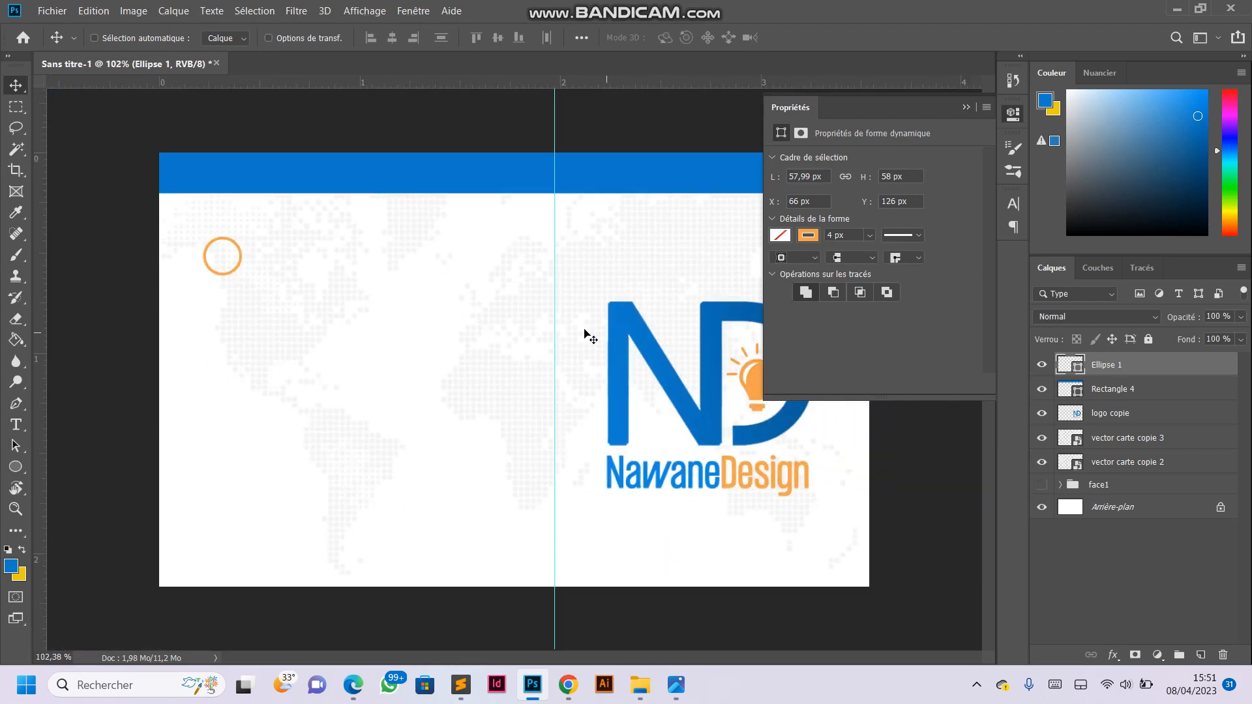
scroll(168, 225, "up", 3)
scroll(178, 232, "up", 2)
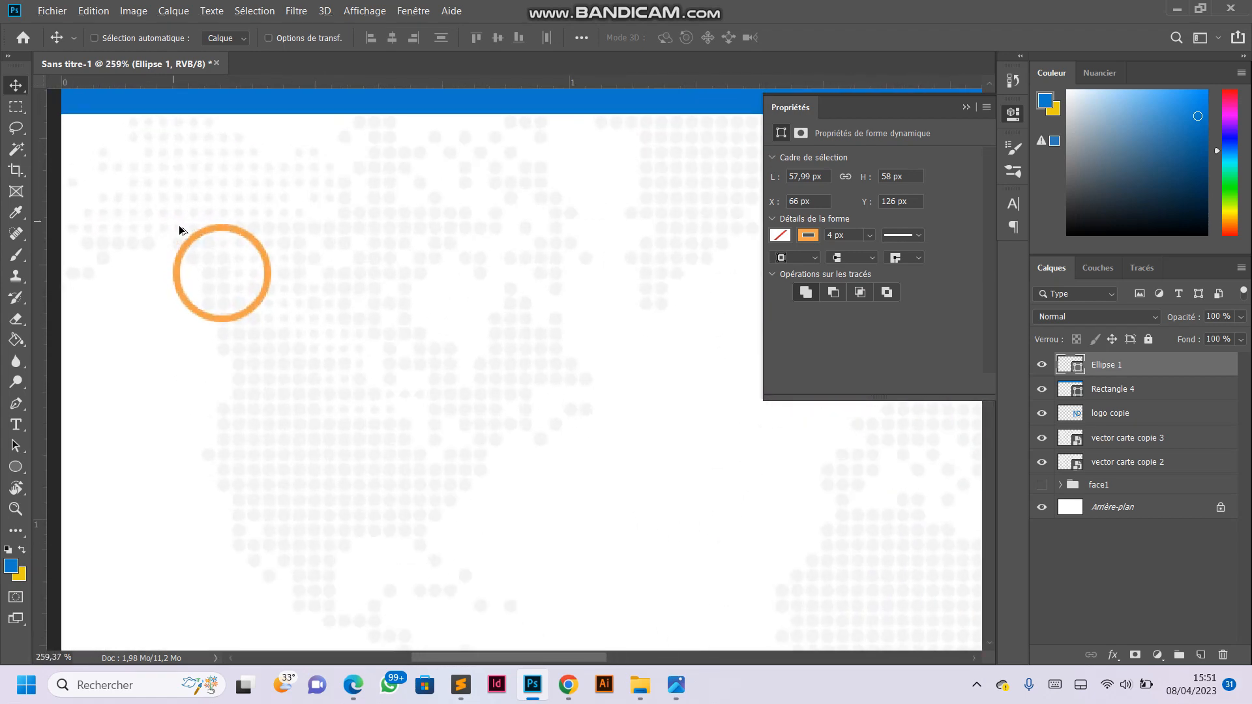
scroll(178, 233, "down", 3)
key("ctrl+t")
left_click_drag(229, 278, 242, 291)
left_click(804, 44)
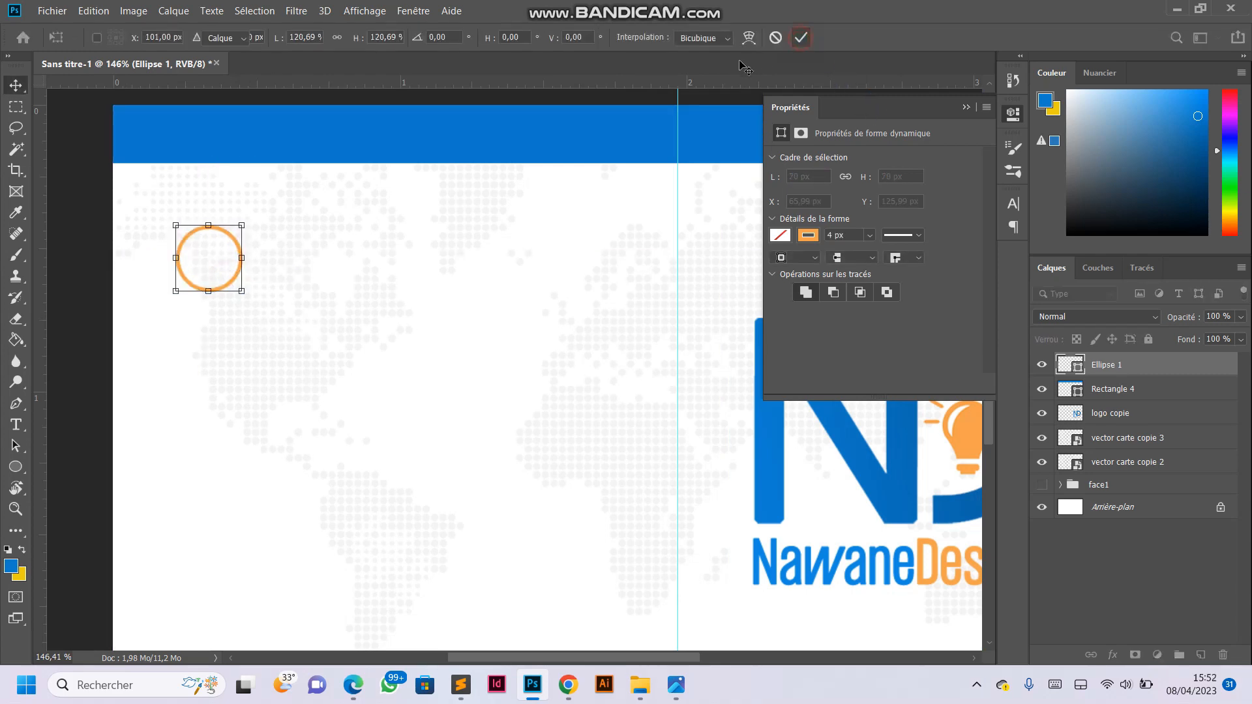
scroll(531, 235, "down", 4)
scroll(371, 264, "up", 2)
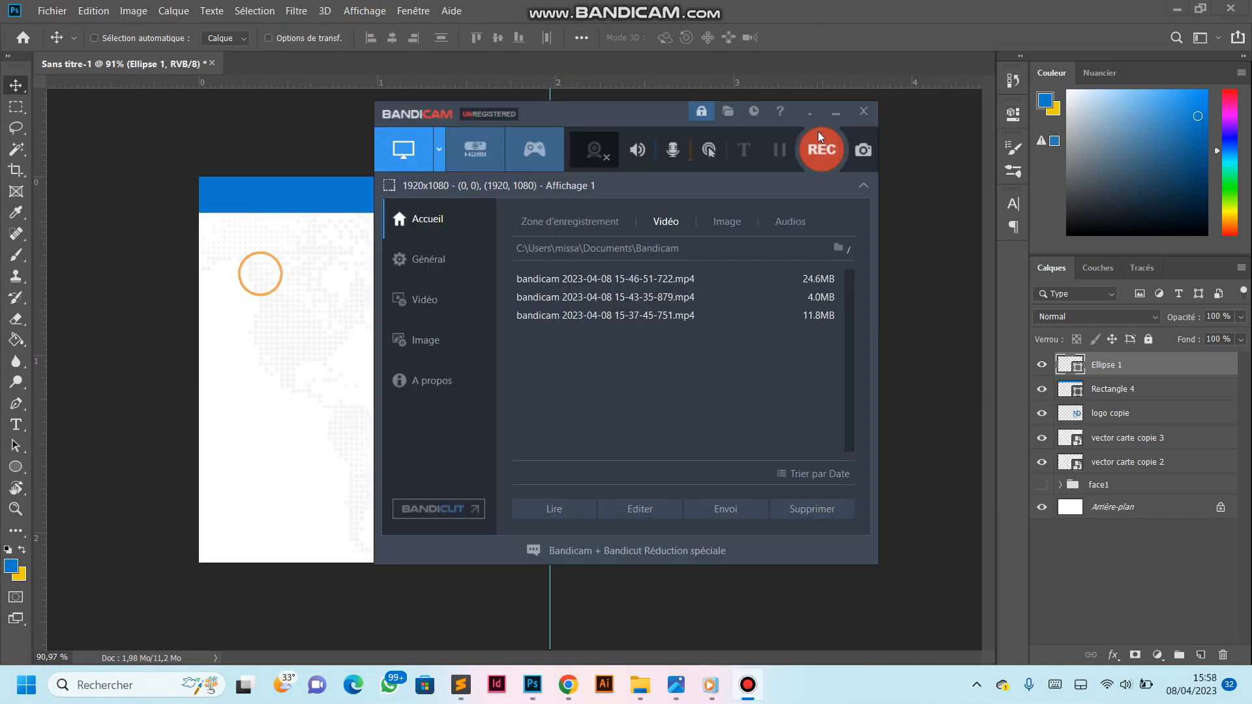
- Put away the shape properties and add a vertical guide touching the orange ring's left edge
left_click(818, 131)
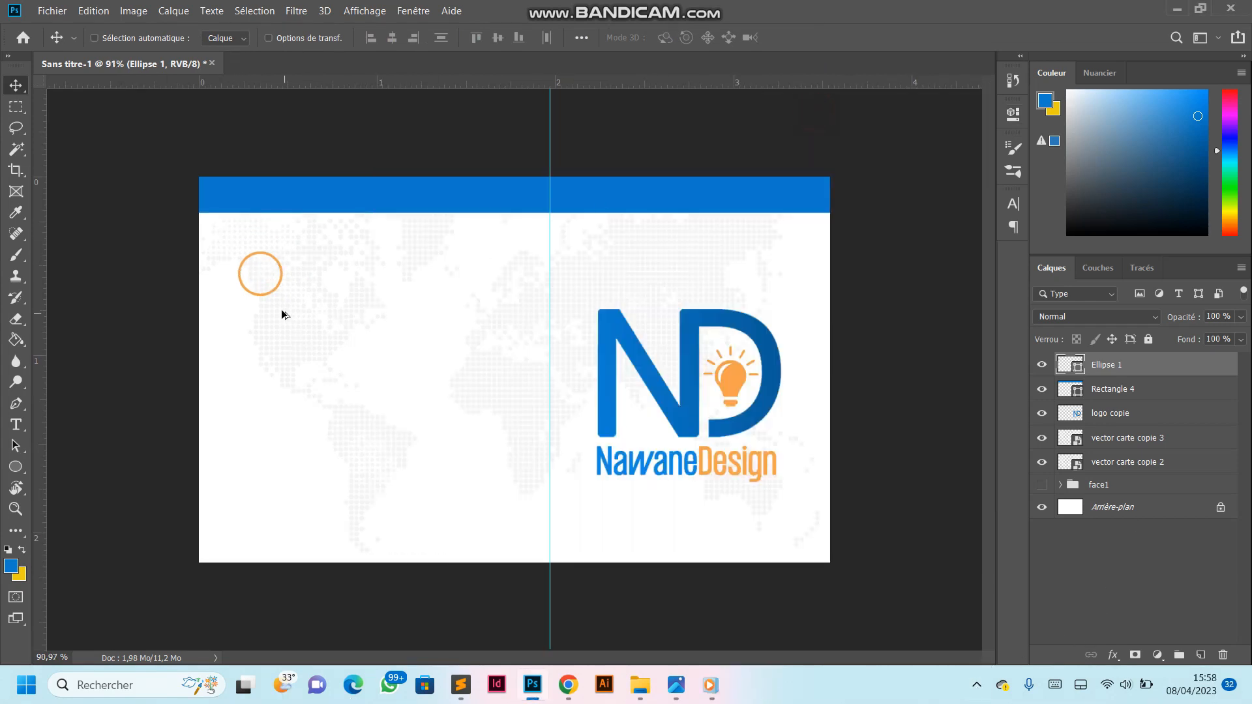
scroll(280, 309, "up", 2)
scroll(209, 271, "down", 3)
scroll(115, 202, "up", 3)
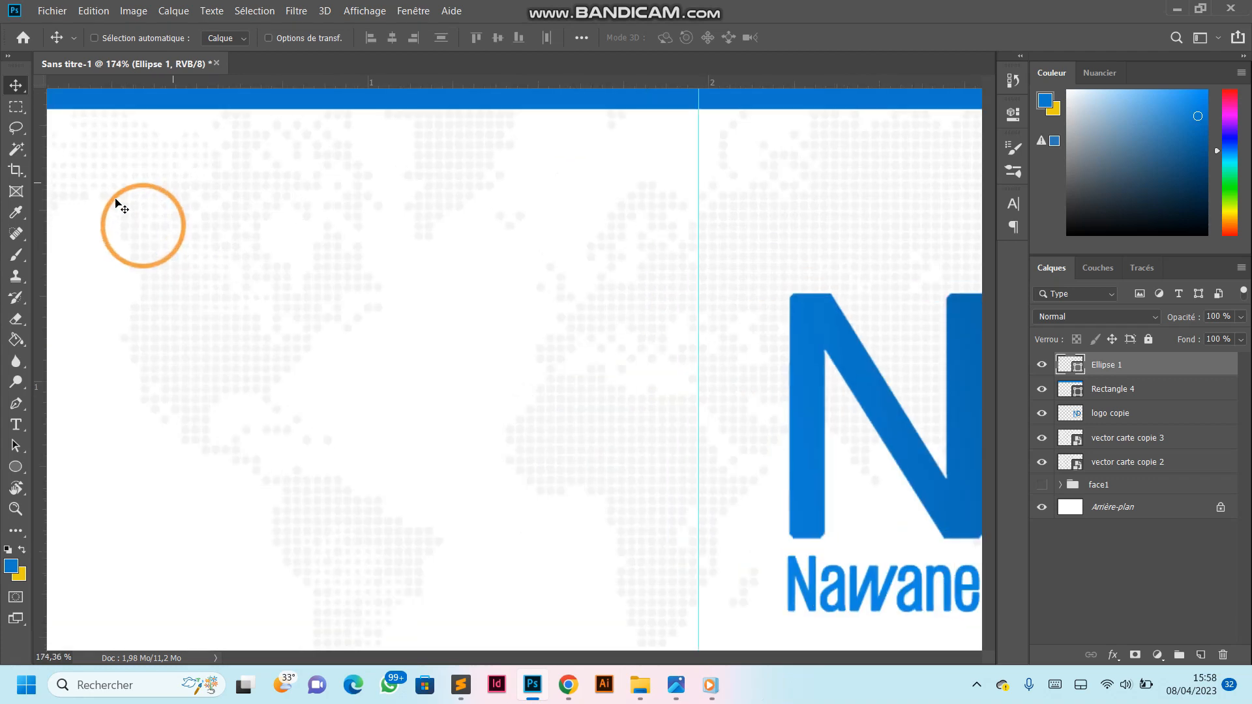
scroll(513, 311, "down", 2)
left_click_drag(40, 366, 118, 365)
scroll(226, 329, "down", 3)
scroll(162, 327, "up", 3)
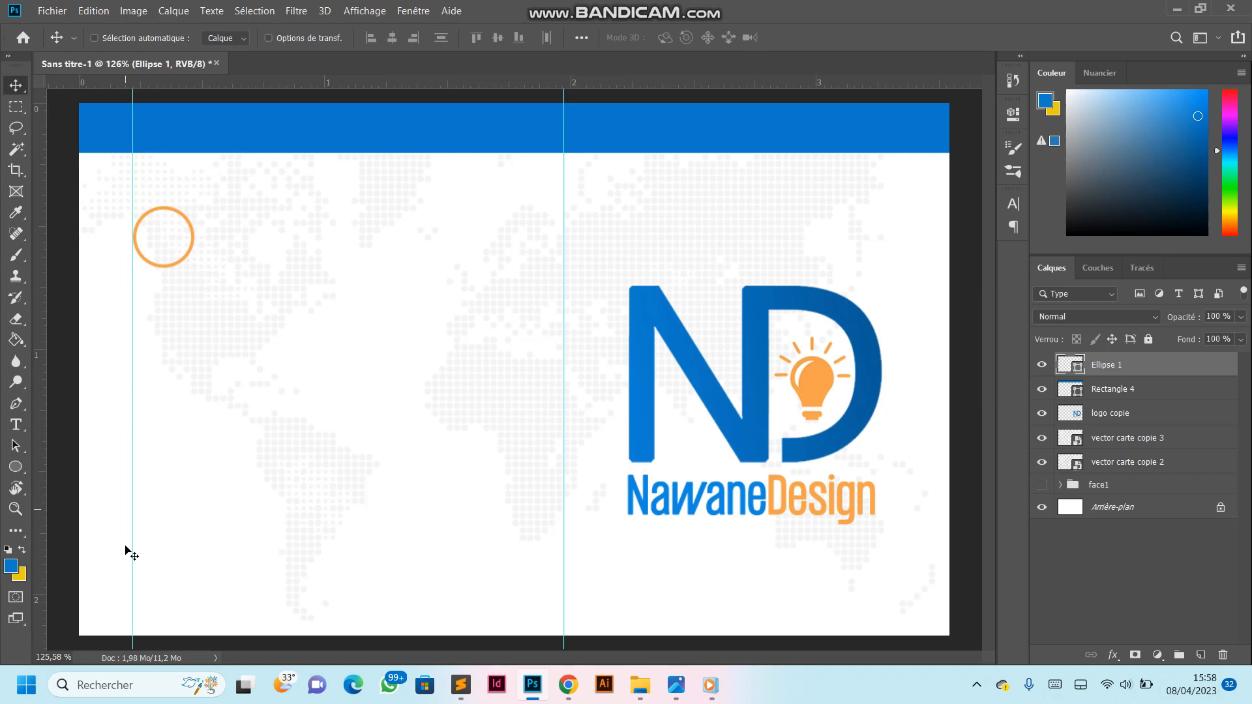
scroll(143, 241, "up", 2)
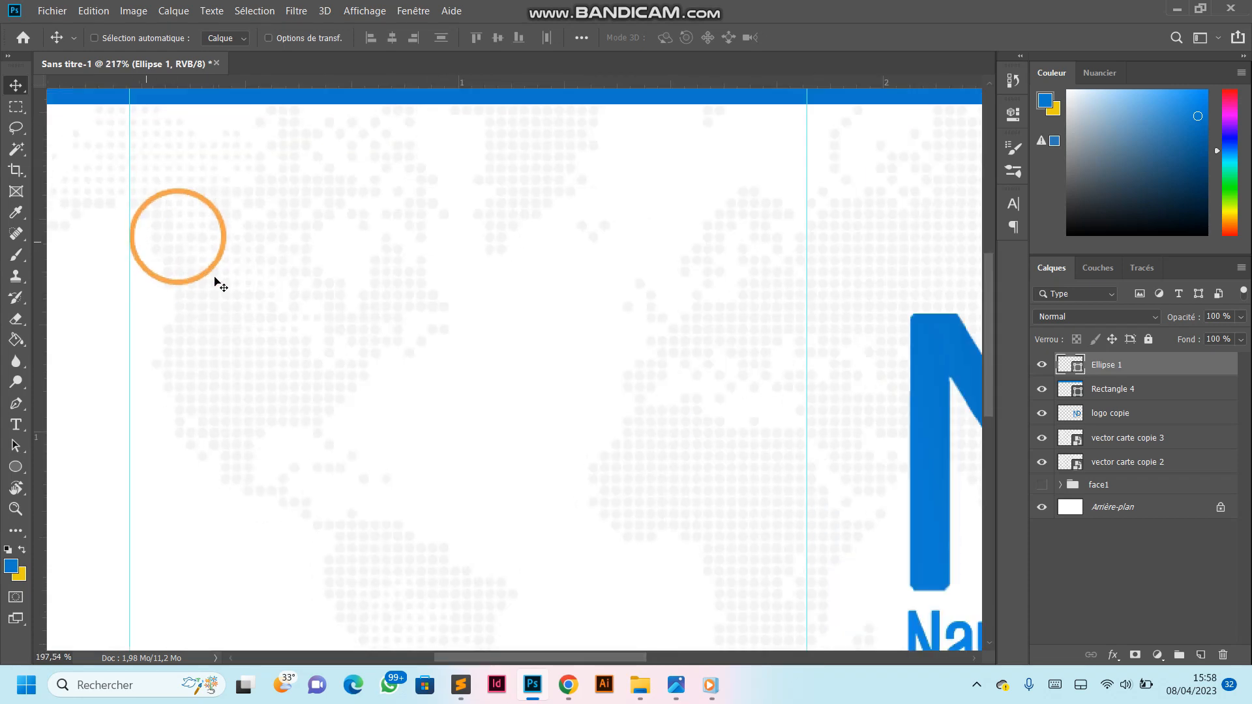
scroll(376, 278, "down", 3)
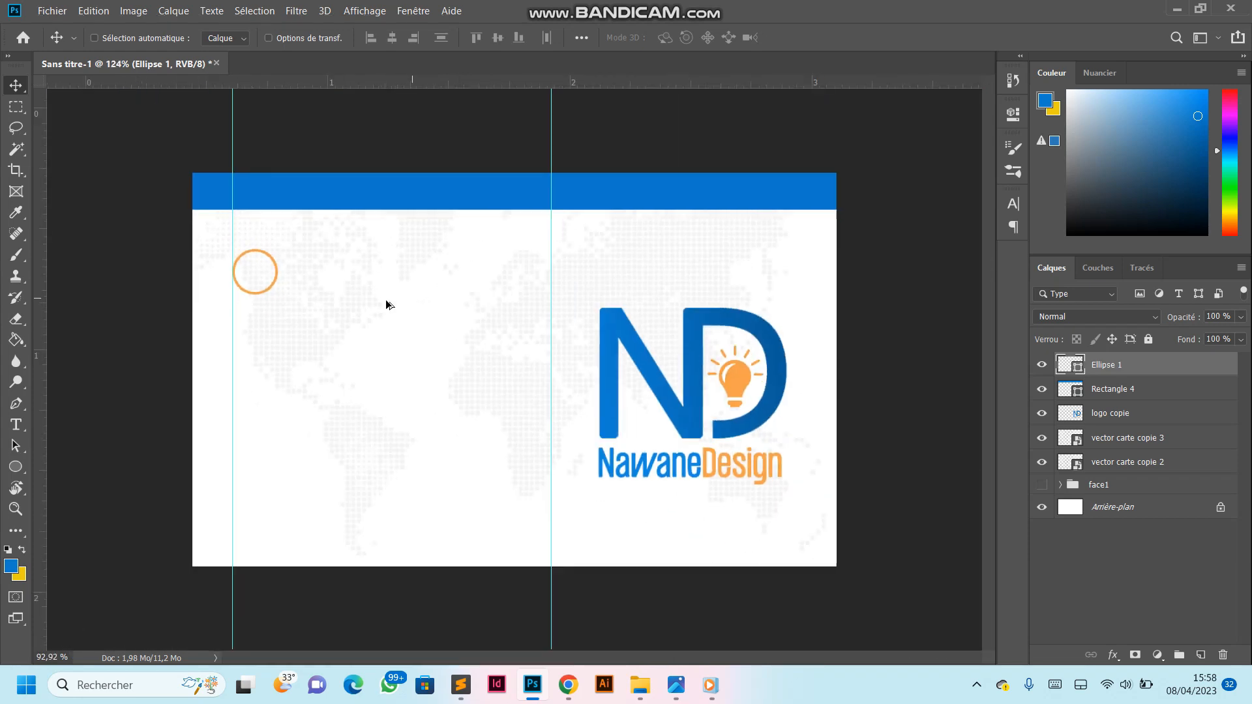
scroll(140, 245, "up", 4)
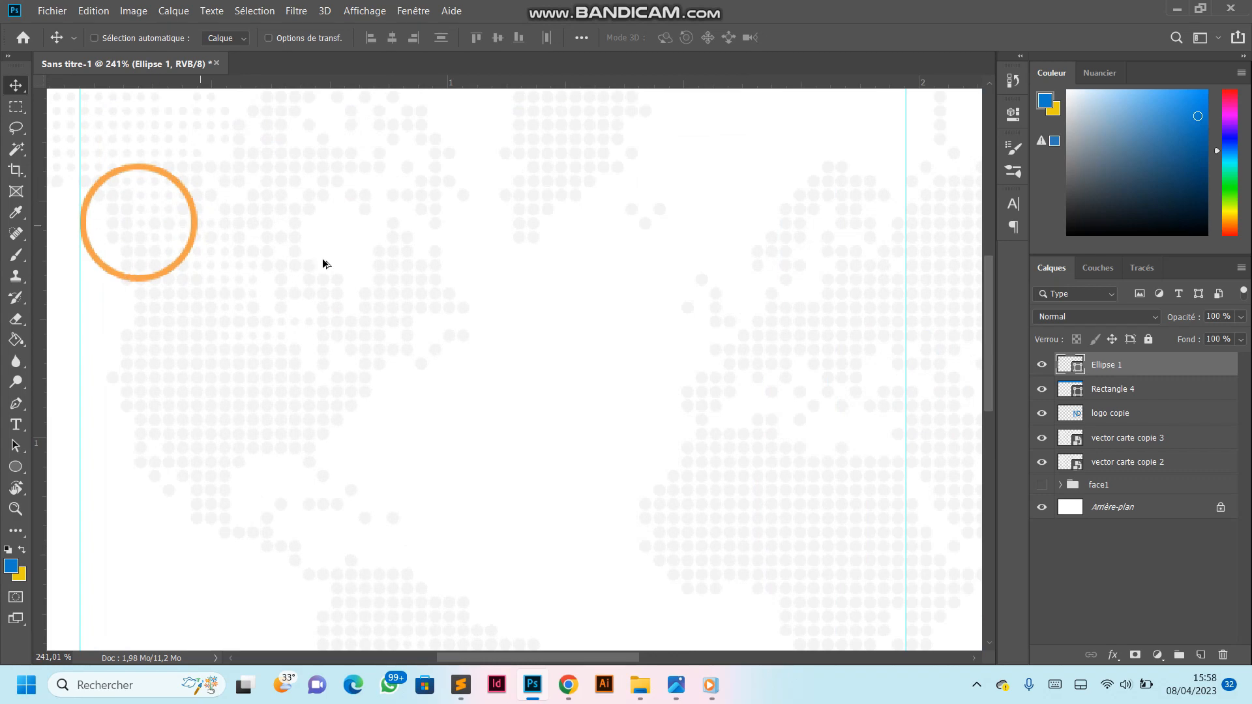
scroll(321, 265, "down", 2)
scroll(412, 251, "down", 1)
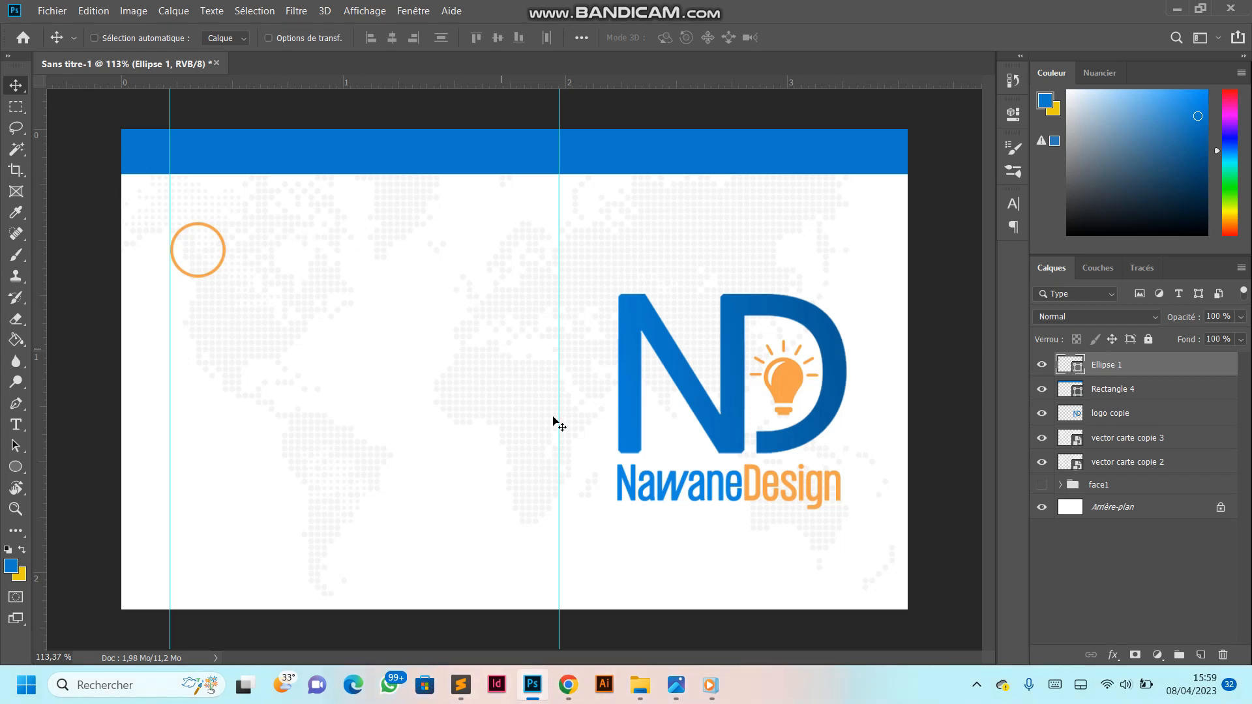
- Place the person icon 1077114 from the Téléchargements folder on the card, scaled down small enough to fit inside the orange ring
mouse_move(638, 697)
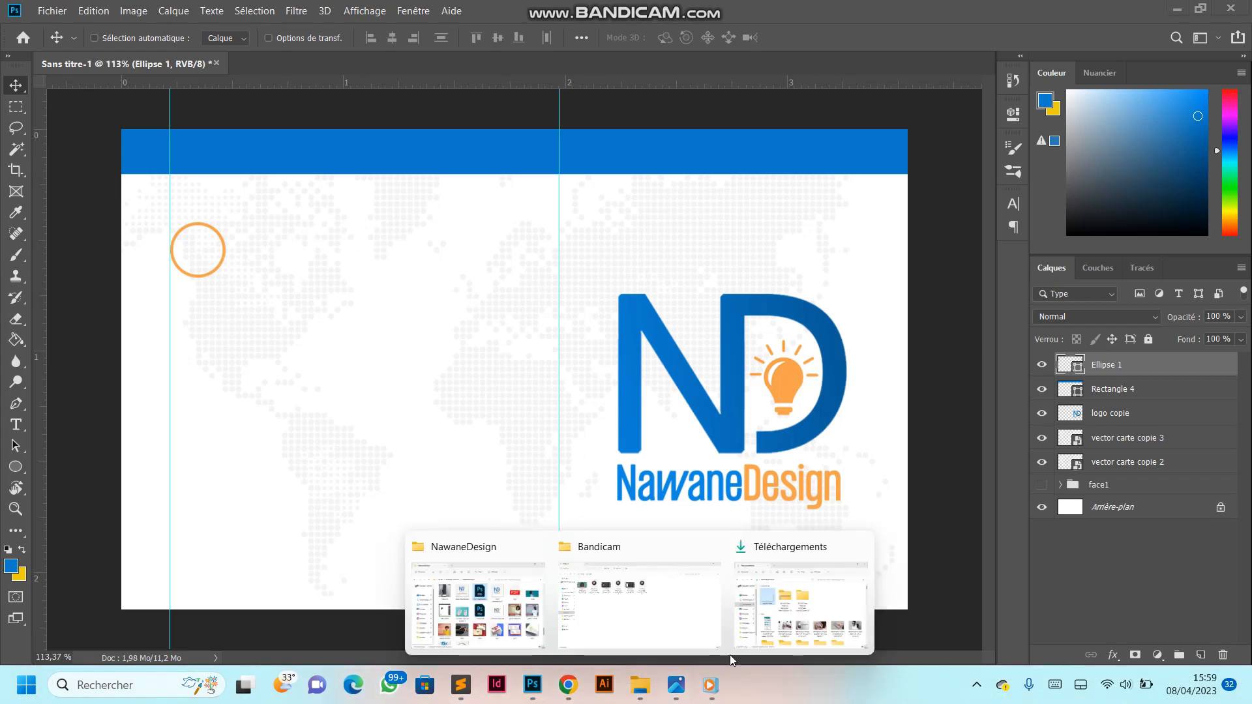
left_click(811, 628)
left_click_drag(919, 310, 326, 299)
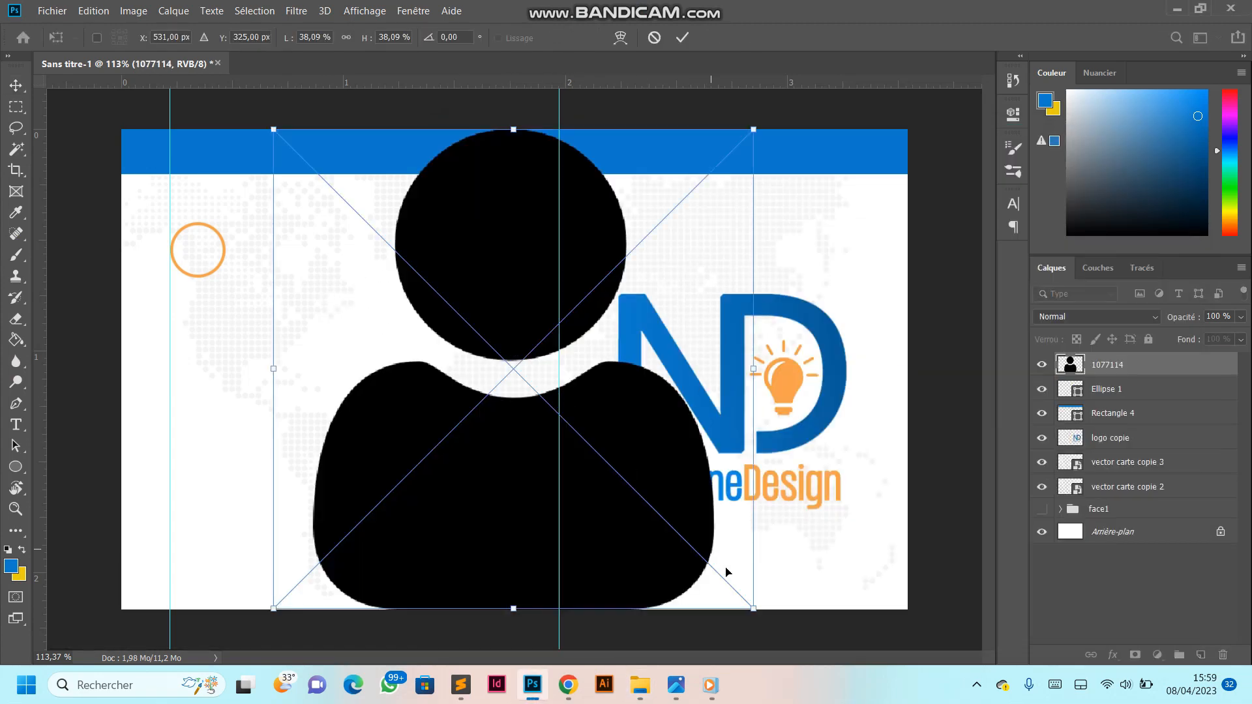
left_click_drag(751, 608, 309, 164)
left_click(682, 39)
- Move the black person icon into the orange ring and centre it there
left_click_drag(288, 155, 189, 256)
scroll(189, 256, "up", 1)
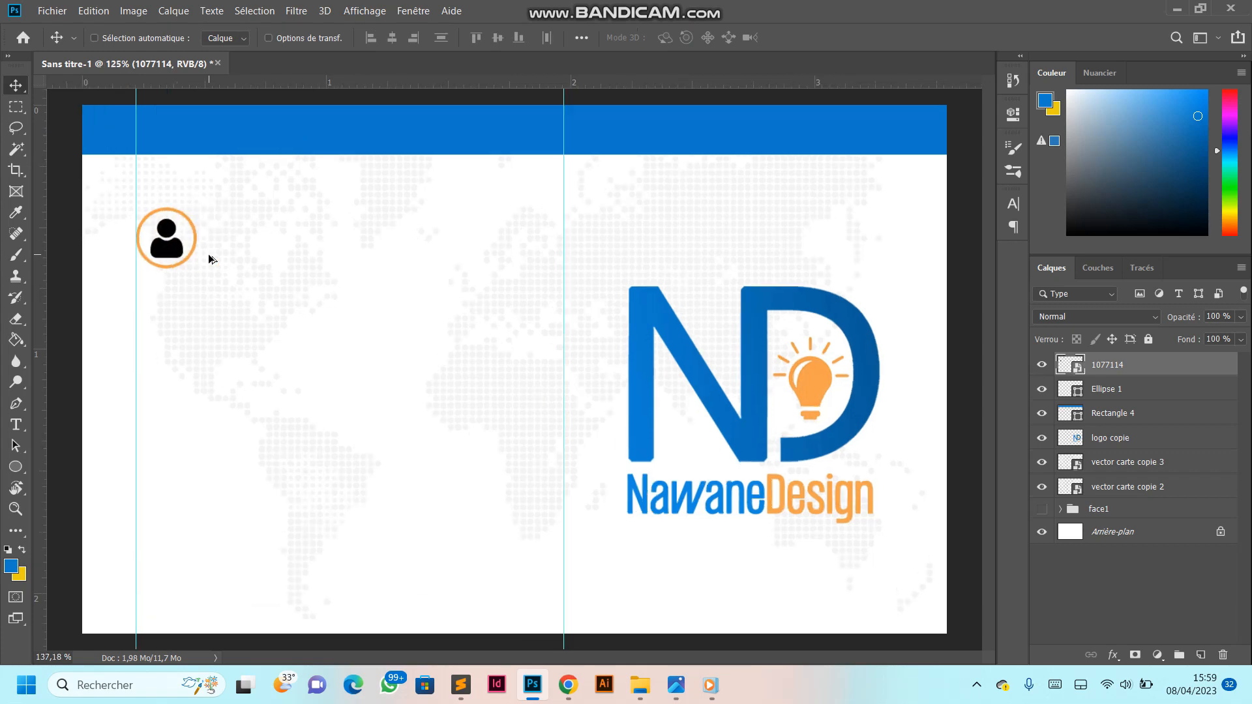
scroll(209, 255, "up", 5)
scroll(141, 235, "down", 5)
key("alt")
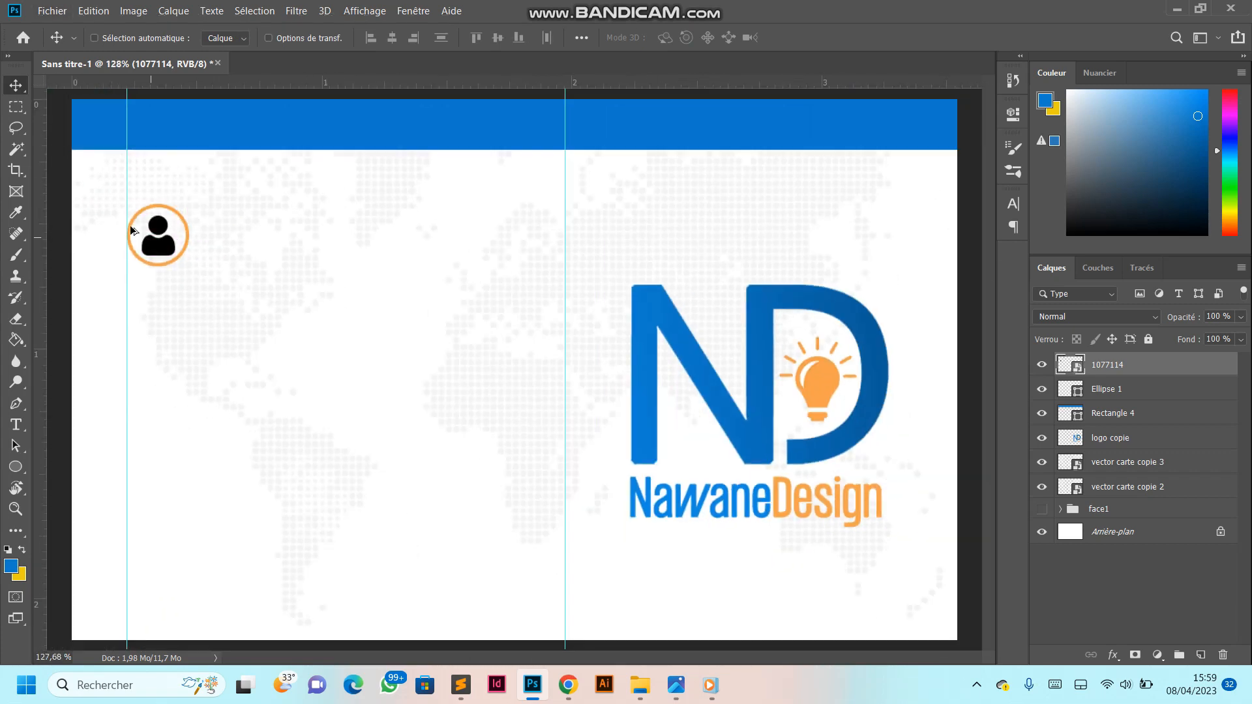
scroll(147, 241, "up", 6)
left_click_drag(179, 256, 175, 254)
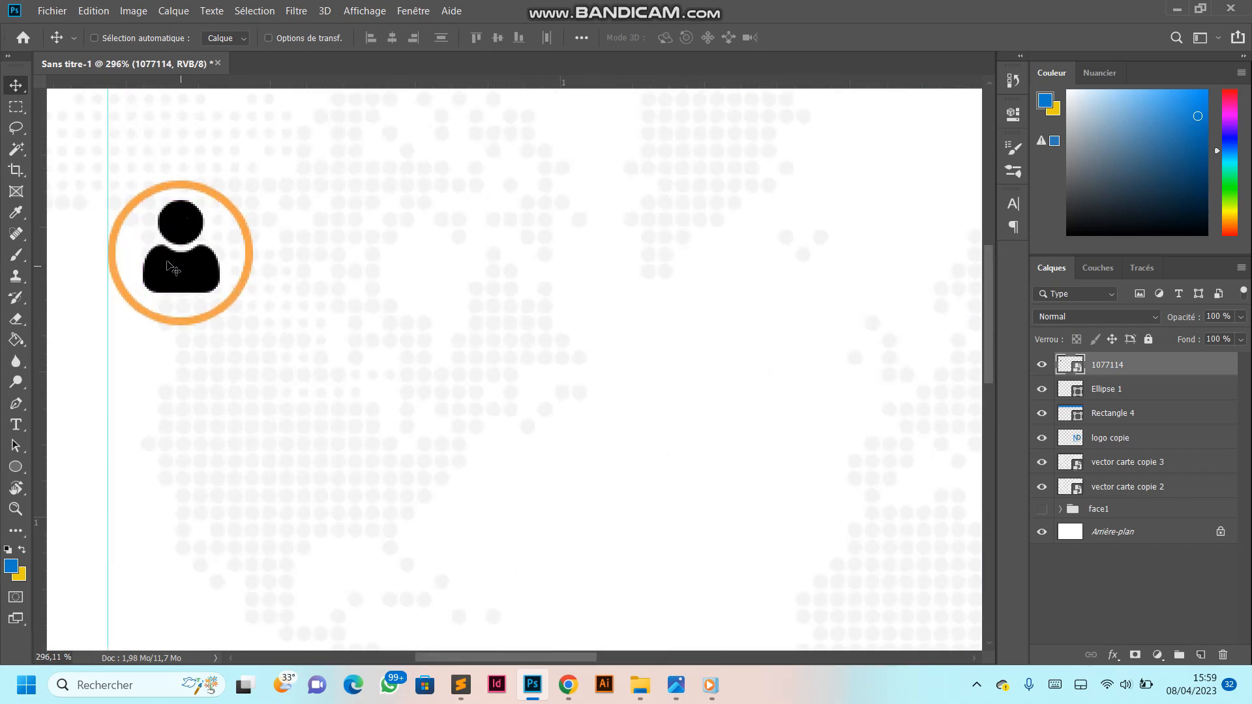
scroll(175, 255, "down", 3)
scroll(483, 339, "down", 3)
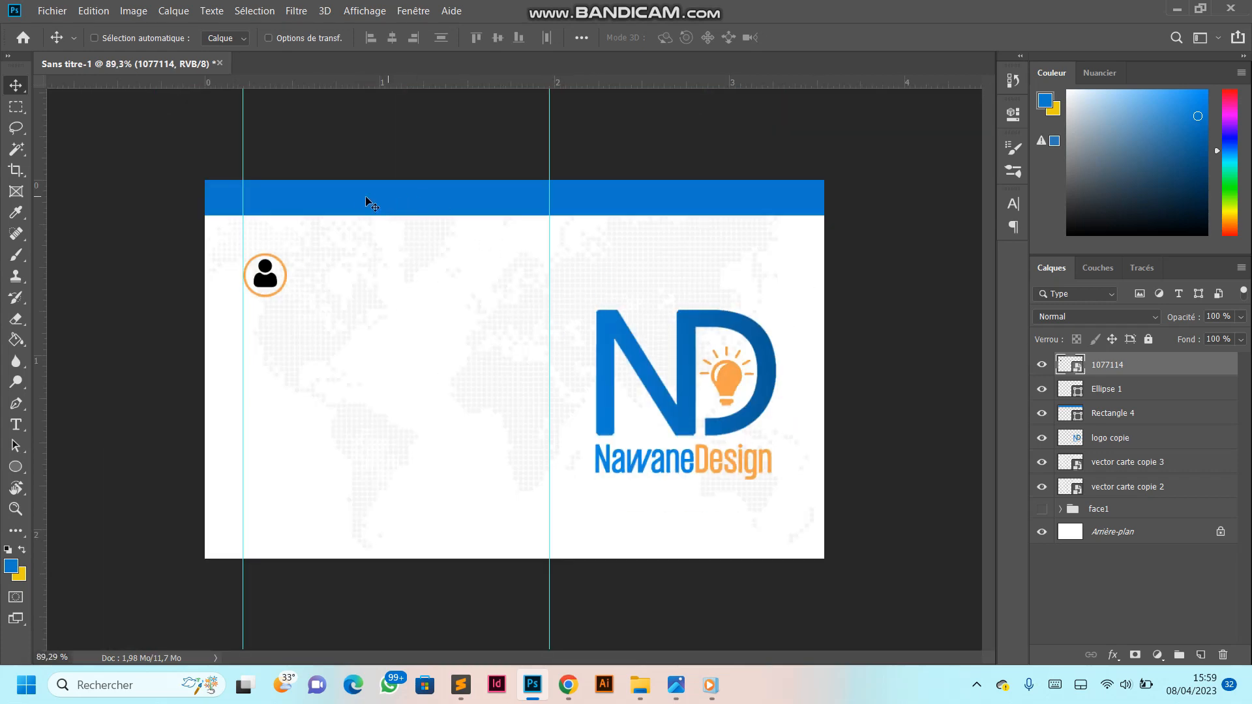
- On a new layer above the person icon, fill the whole canvas with the blue sampled from the card's band
left_click(1198, 655)
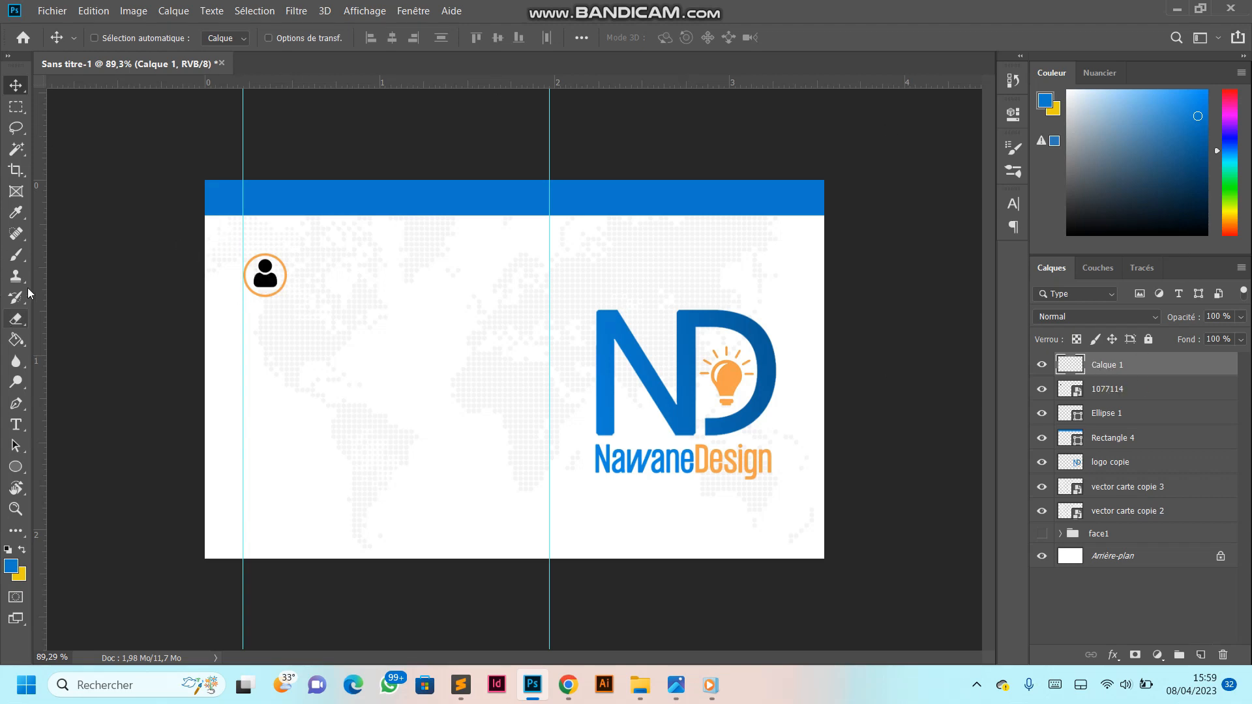
left_click(16, 211)
left_click(328, 202)
left_click(16, 339)
left_click(589, 189)
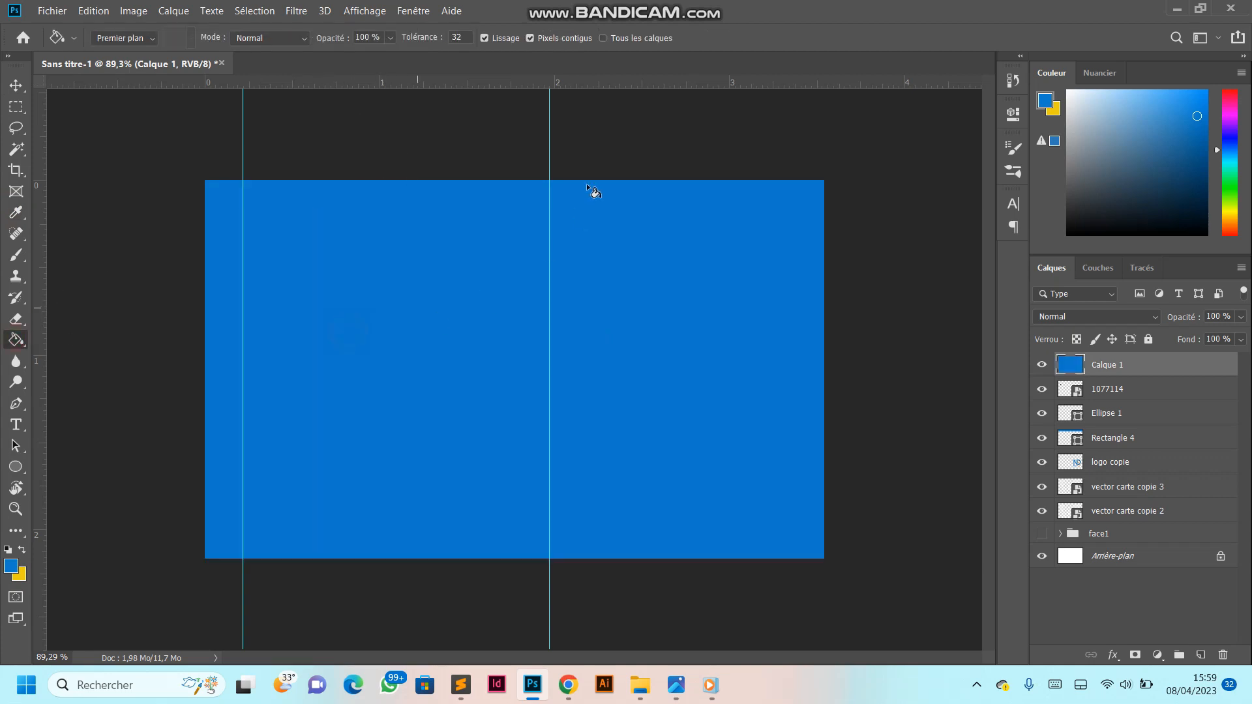
- Clip the blue fill layer to the person icon layer so that only the icon is coloured blue
scroll(370, 240, "up", 2)
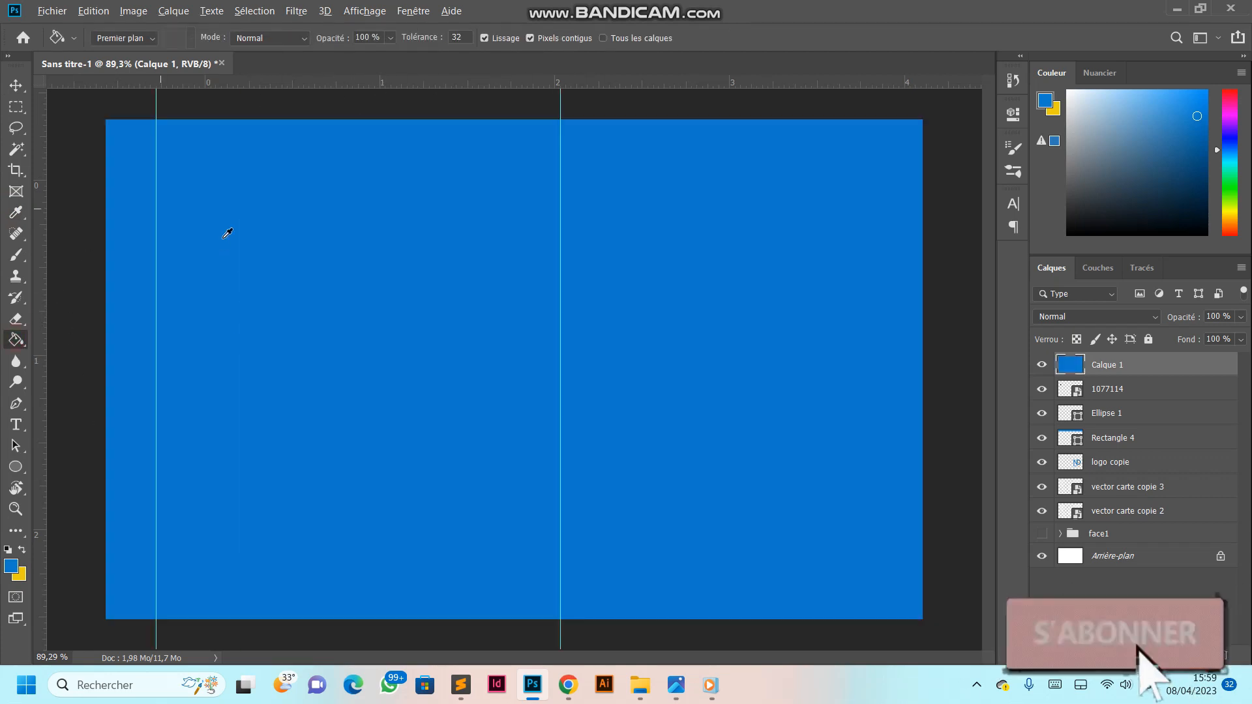
scroll(285, 259, "down", 1)
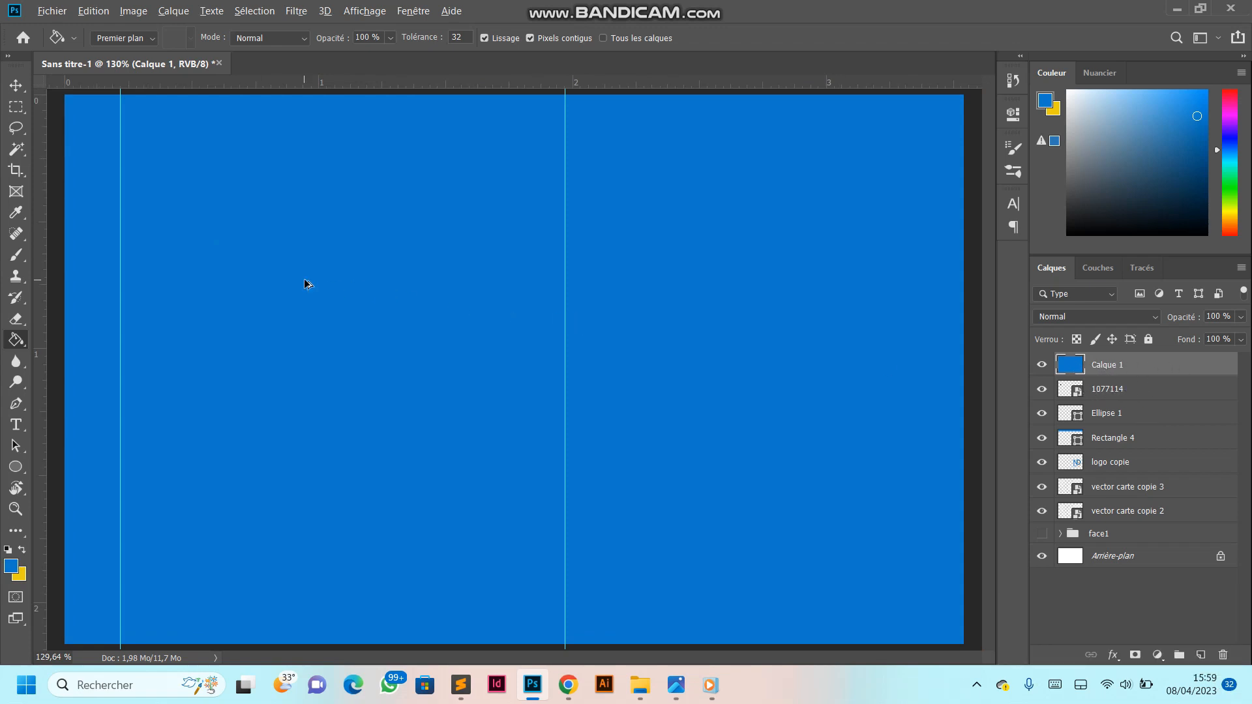
key("ctrl+alt+g")
scroll(320, 273, "down", 2)
scroll(307, 242, "up", 2)
scroll(228, 231, "up", 2)
scroll(266, 234, "down", 2)
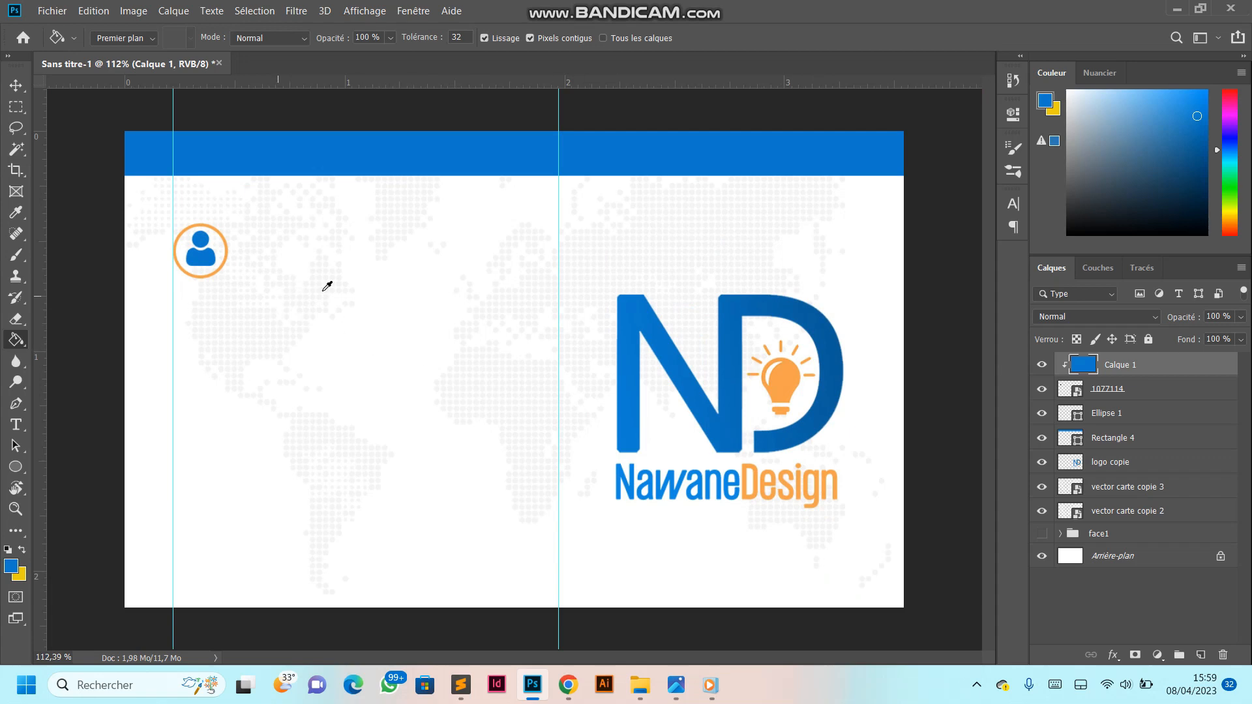
- Rename the person icon layer 1077114 as user
scroll(300, 281, "down", 2)
left_click(1111, 390, "ctrl")
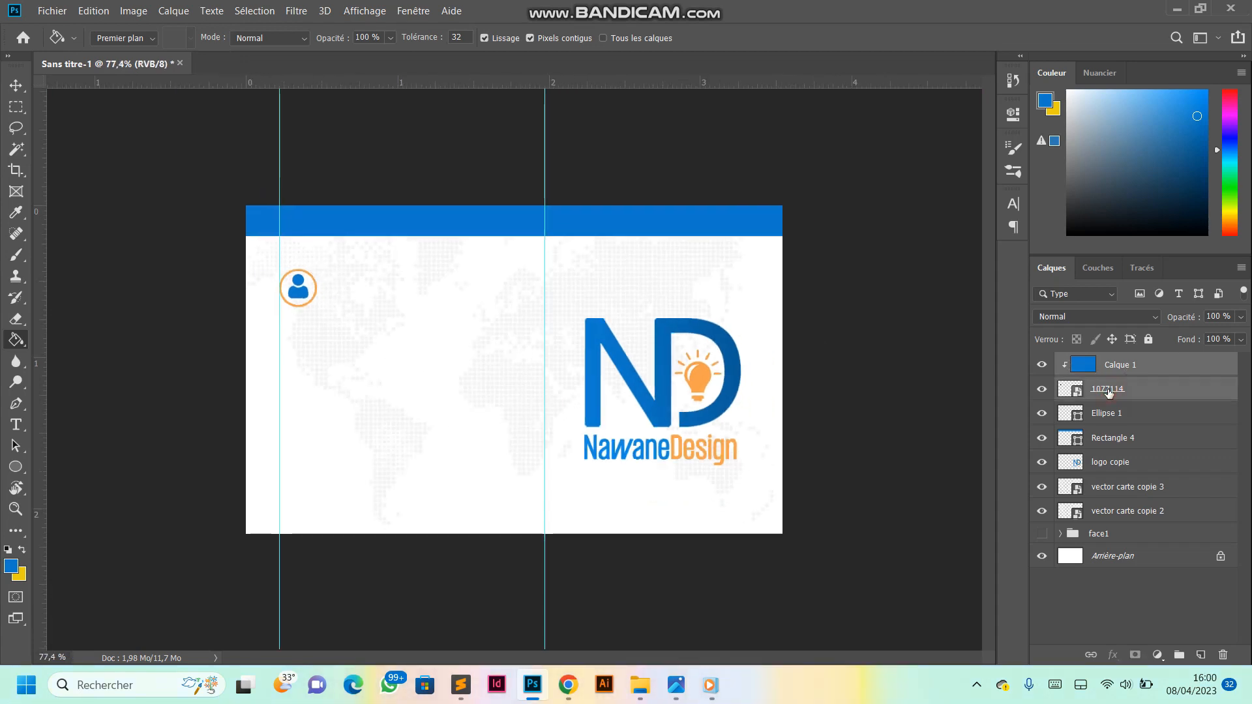
double_click(1115, 388)
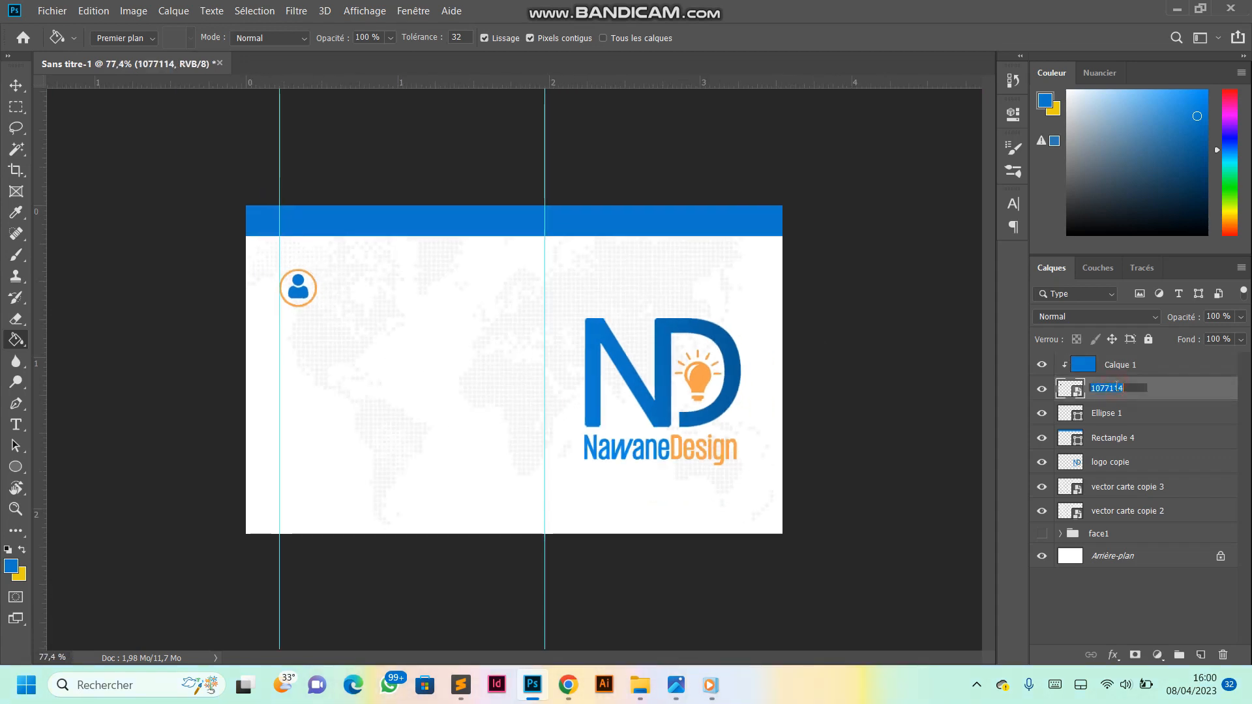
type("user")
key("Return")
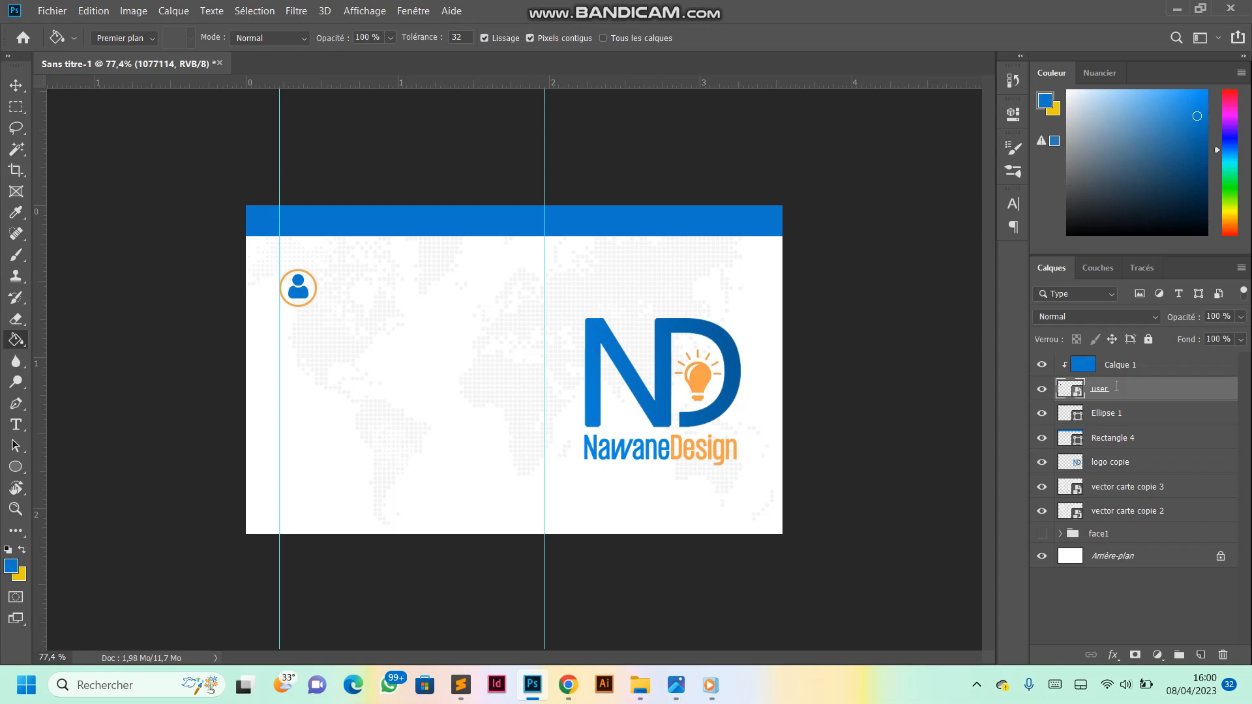
- Add a vertical guide a short distance to the right of the orange ring around the person icon
left_click(1142, 362)
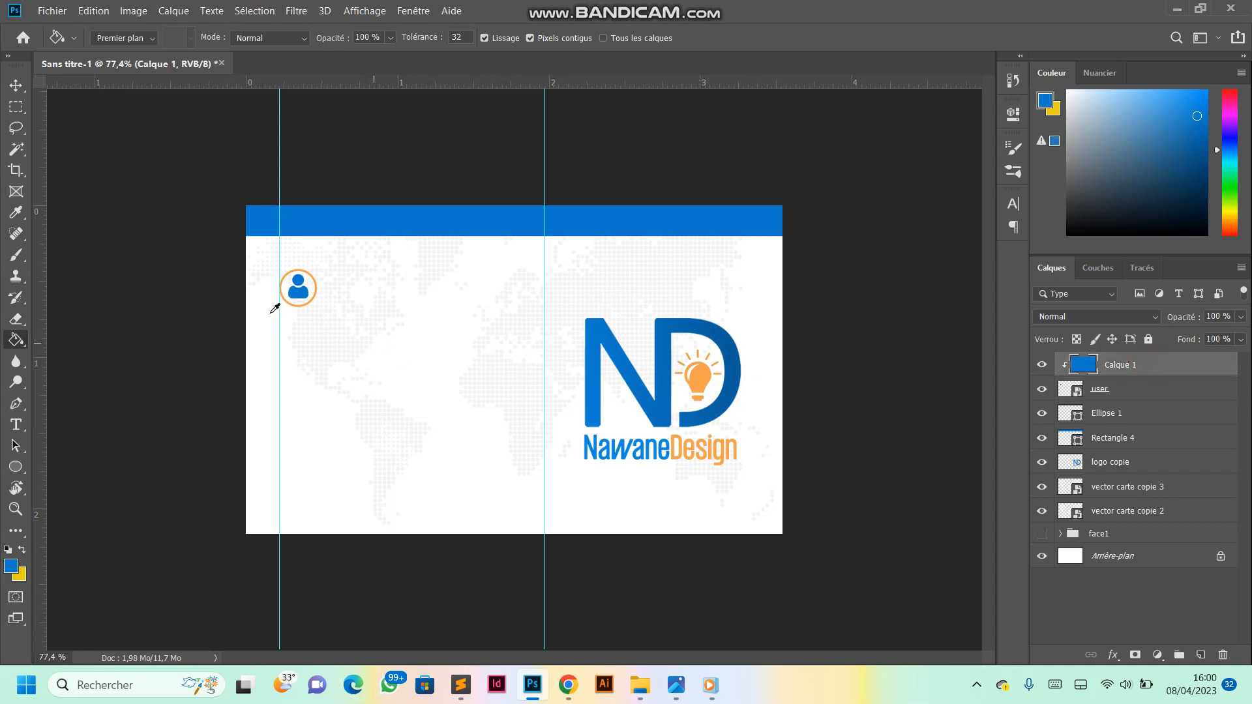
scroll(269, 293, "up", 3)
scroll(282, 288, "down", 2)
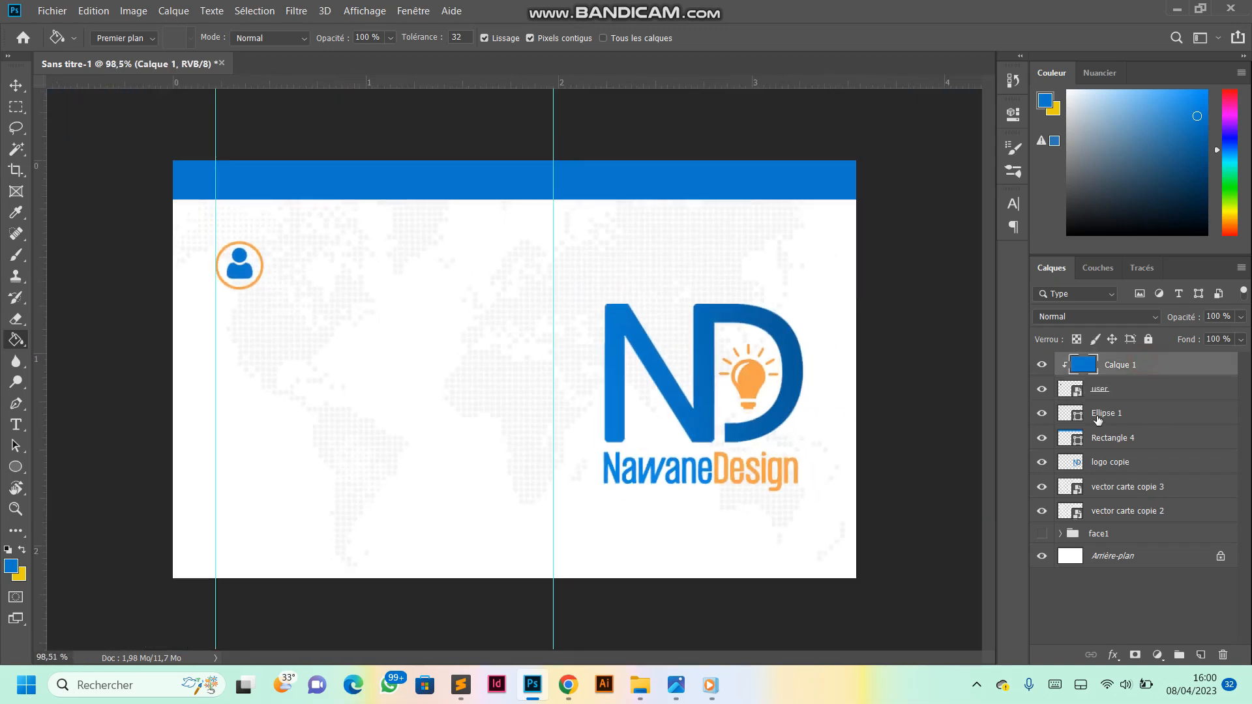
left_click(1125, 416)
left_click(1101, 390, "ctrl")
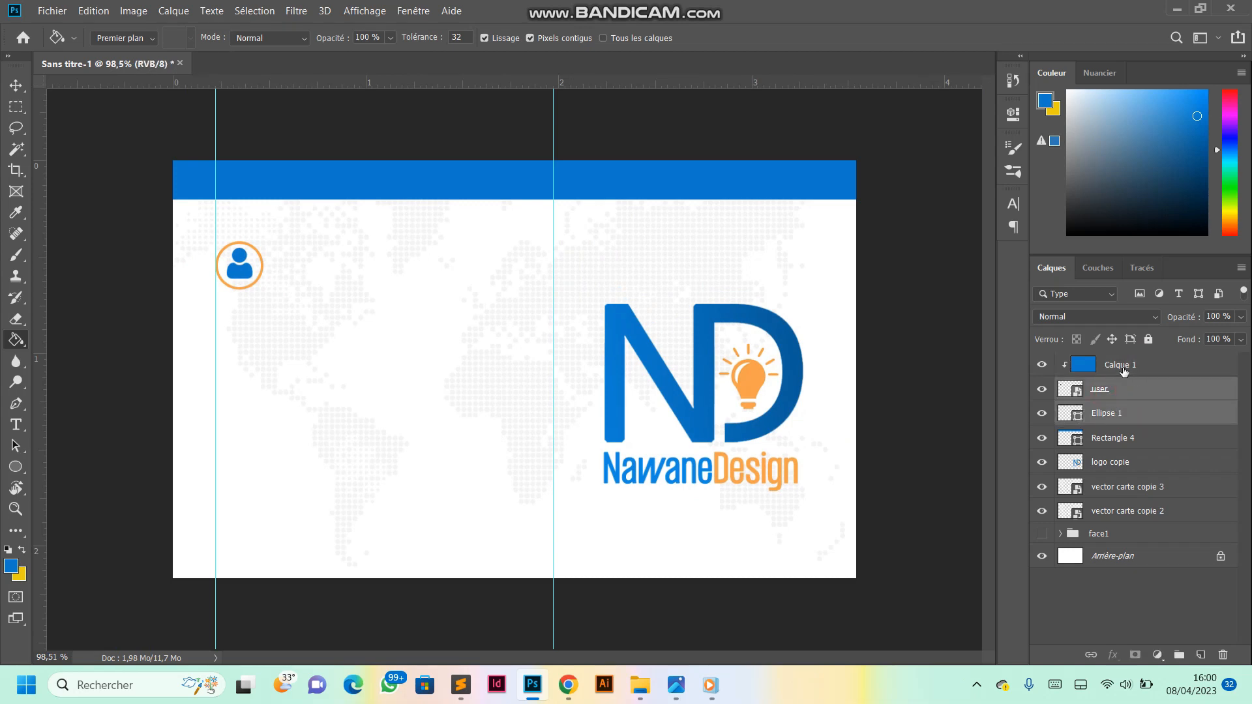
left_click(1106, 419)
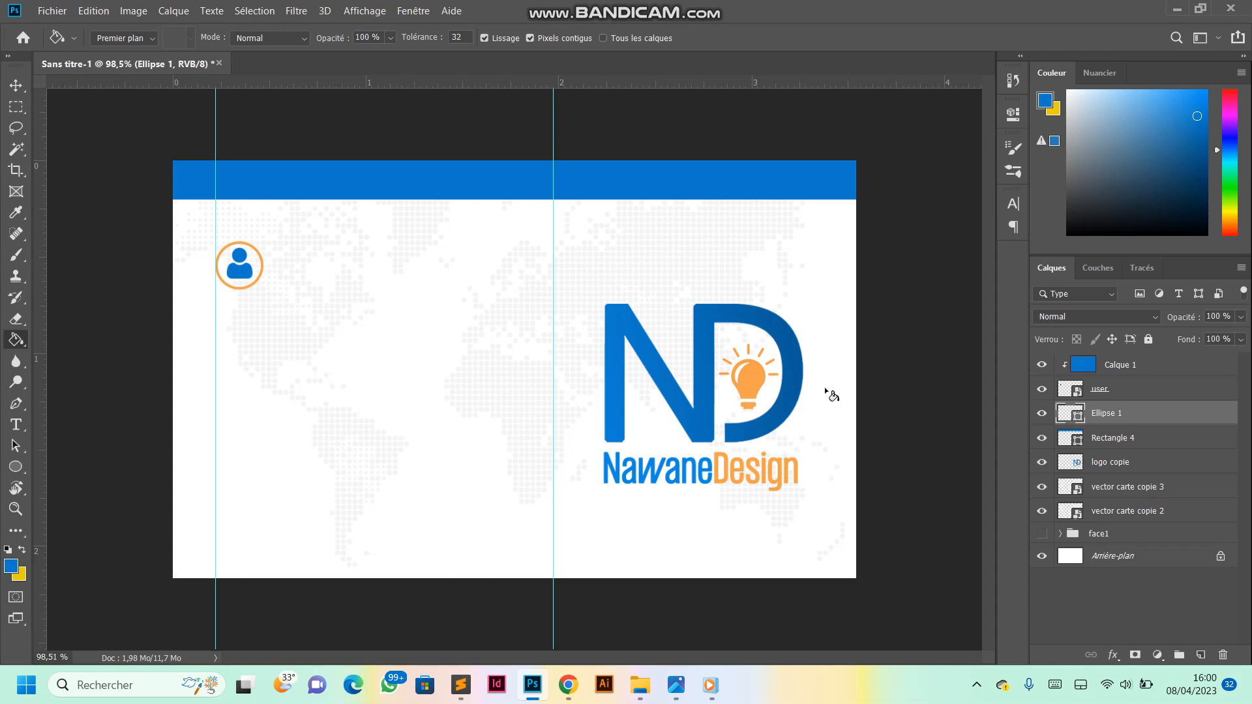
scroll(213, 246, "up", 6)
scroll(431, 256, "down", 5)
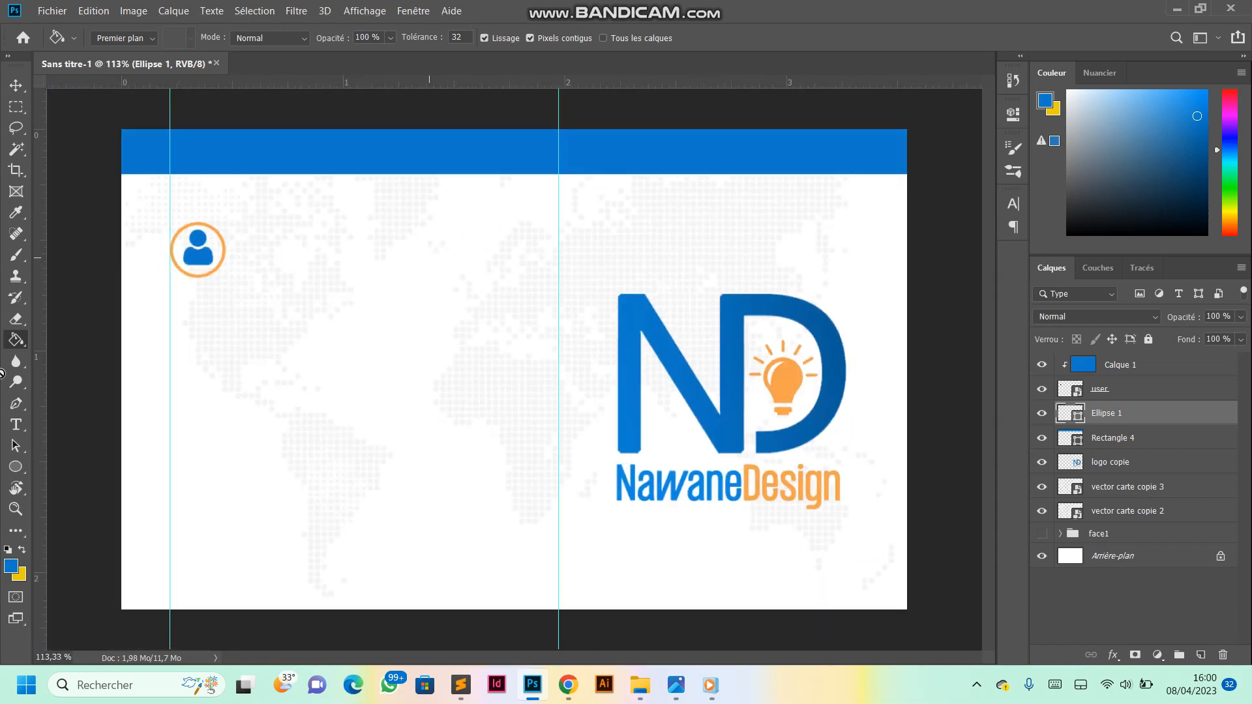
left_click_drag(39, 261, 242, 274)
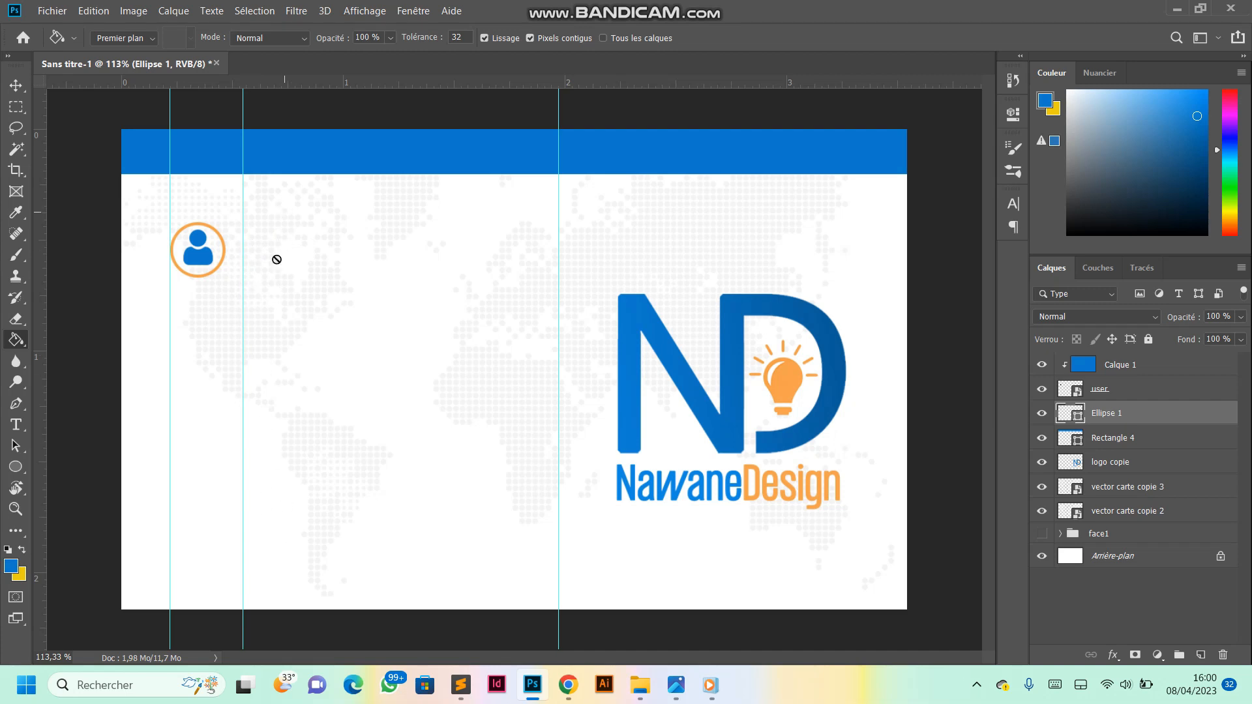
- Start an 8 pt Lato Medium text line in blue near the person icon and enter the cardholder's name
left_click(16, 424)
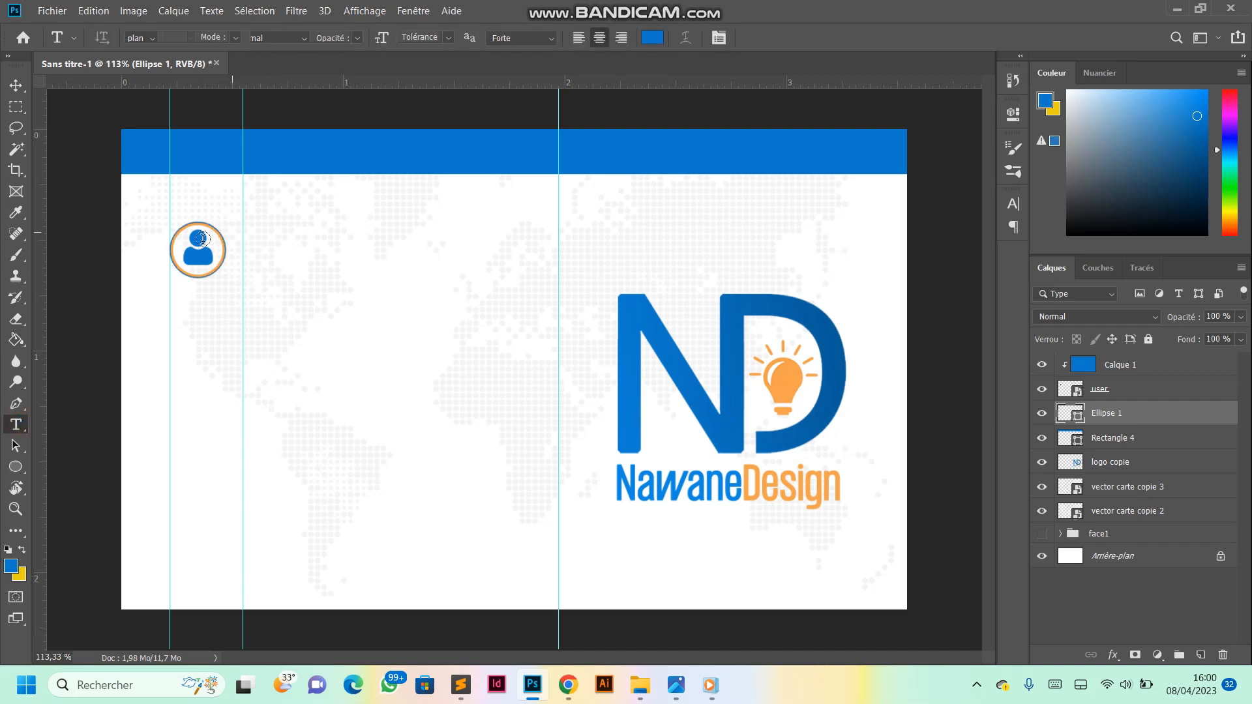
scroll(254, 266, "up", 4)
left_click(251, 211)
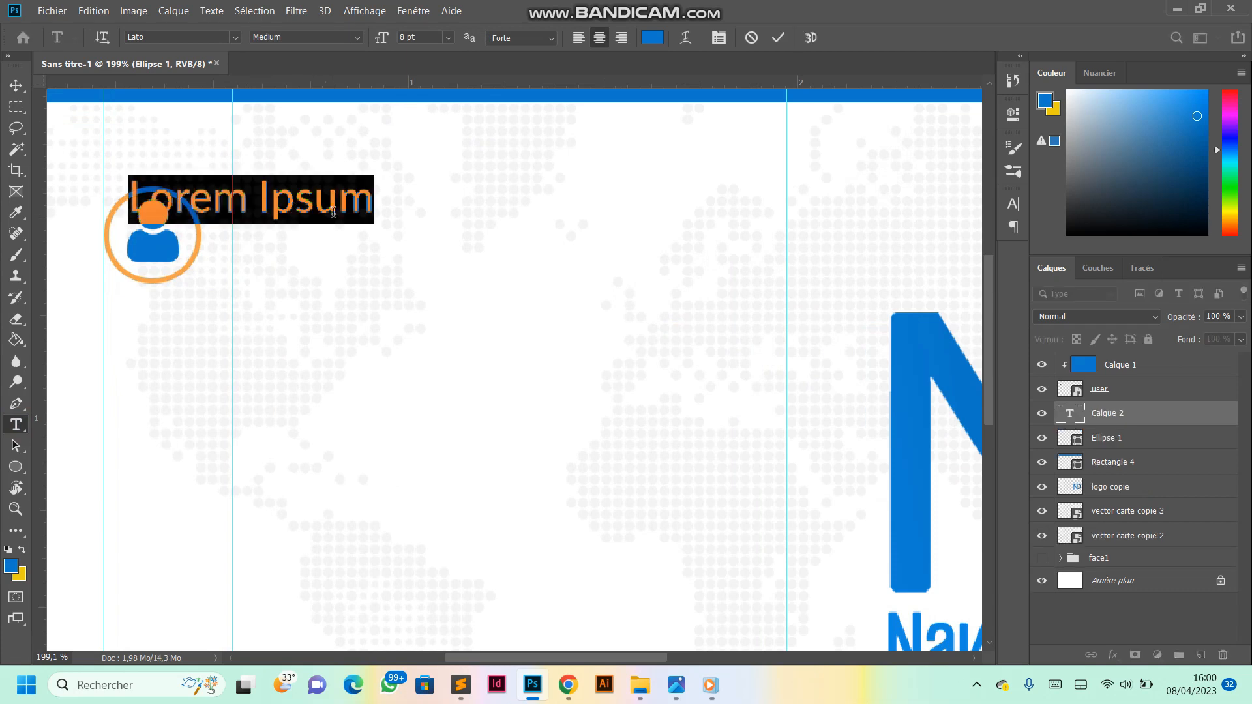
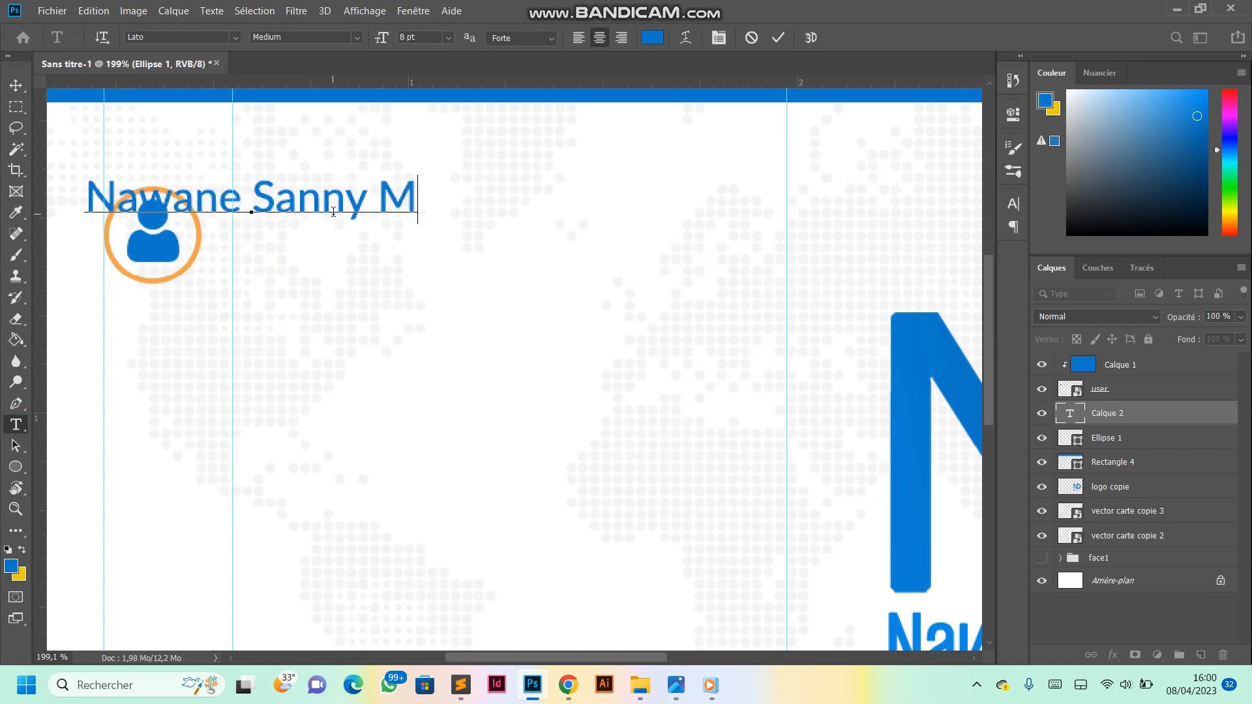
- Rework the cardholder's name so a middle initial with a period precedes the last name, and finish the text
key("BackSpace")
key("BackSpace")
key("BackSpace")
key("BackSpace")
key("BackSpace")
key("BackSpace")
key("BackSpace")
key("BackSpace")
key("BackSpace")
key("BackSpace")
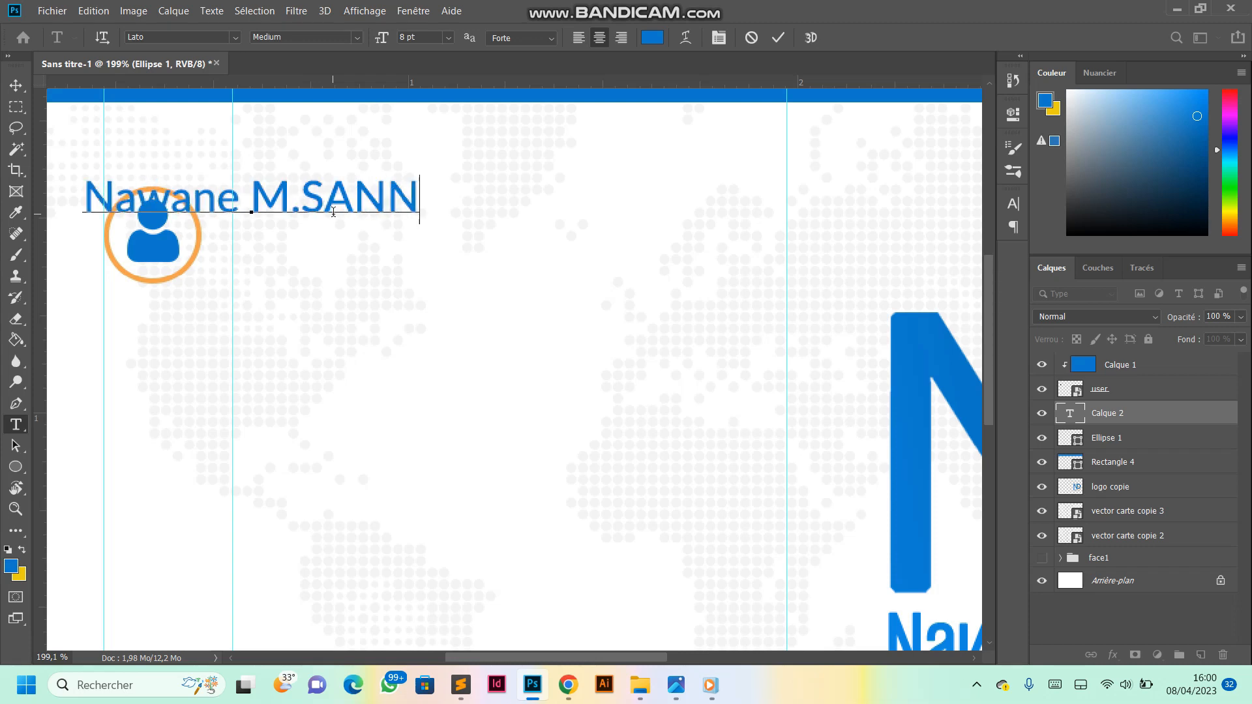
key("BackSpace")
key("BackSpace")
key("BackSpace")
key("BackSpace")
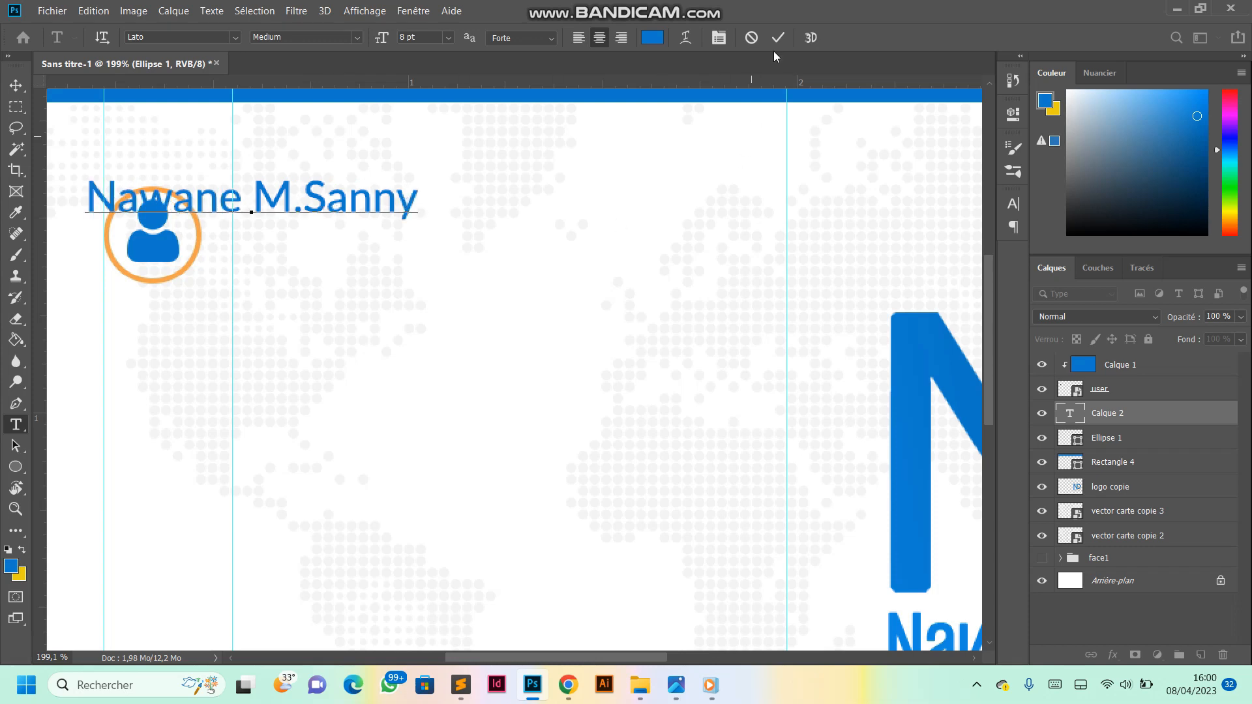
left_click(777, 37)
- Move the name beside the ringed person icon, starting at the new guide, and scale it to about 139.77%
key("v")
left_click_drag(339, 213, 703, 228)
key("ctrl+t")
scroll(358, 261, "down", 5)
left_click_drag(357, 261, 353, 272)
mouse_move(515, 288)
left_mouse_down()
mouse_move(536, 291)
mouse_move(506, 285)
left_mouse_up()
key("Return")
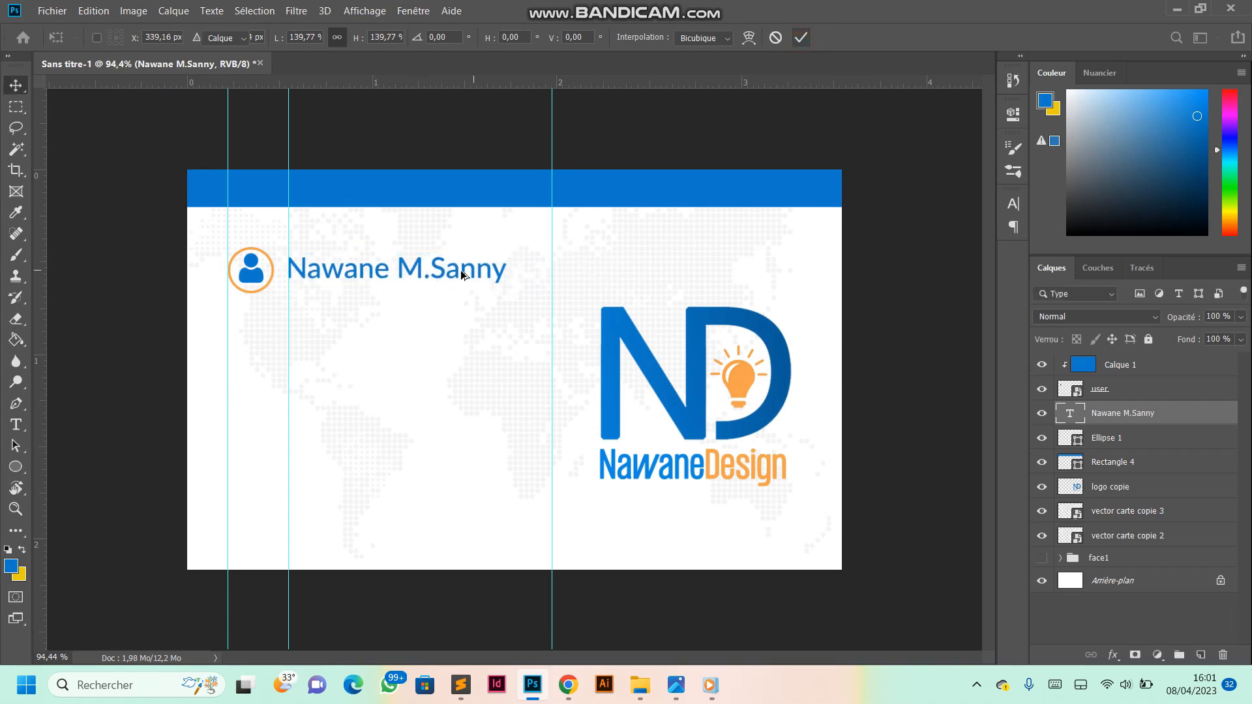
- Remove the middle initial and its period from the name text
scroll(458, 275, "up", 1)
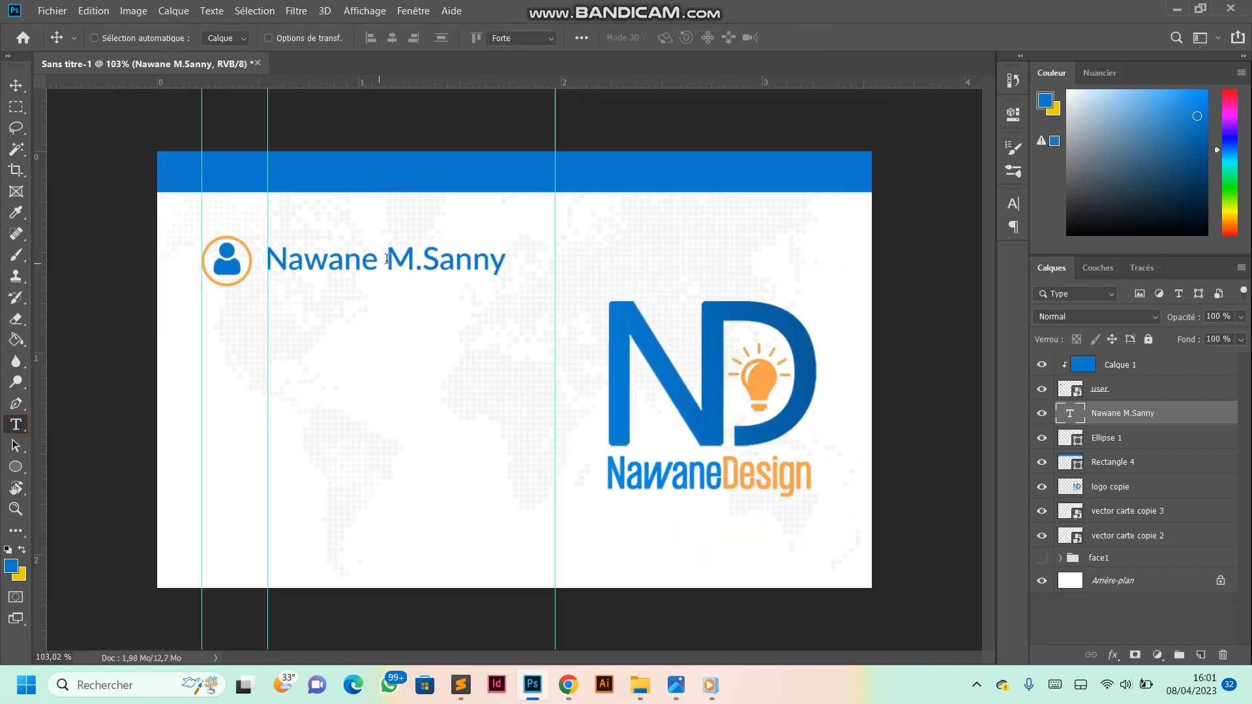
left_click_drag(391, 256, 507, 259)
left_click(427, 258)
key("Left")
key("BackSpace")
key("BackSpace")
key("BackSpace")
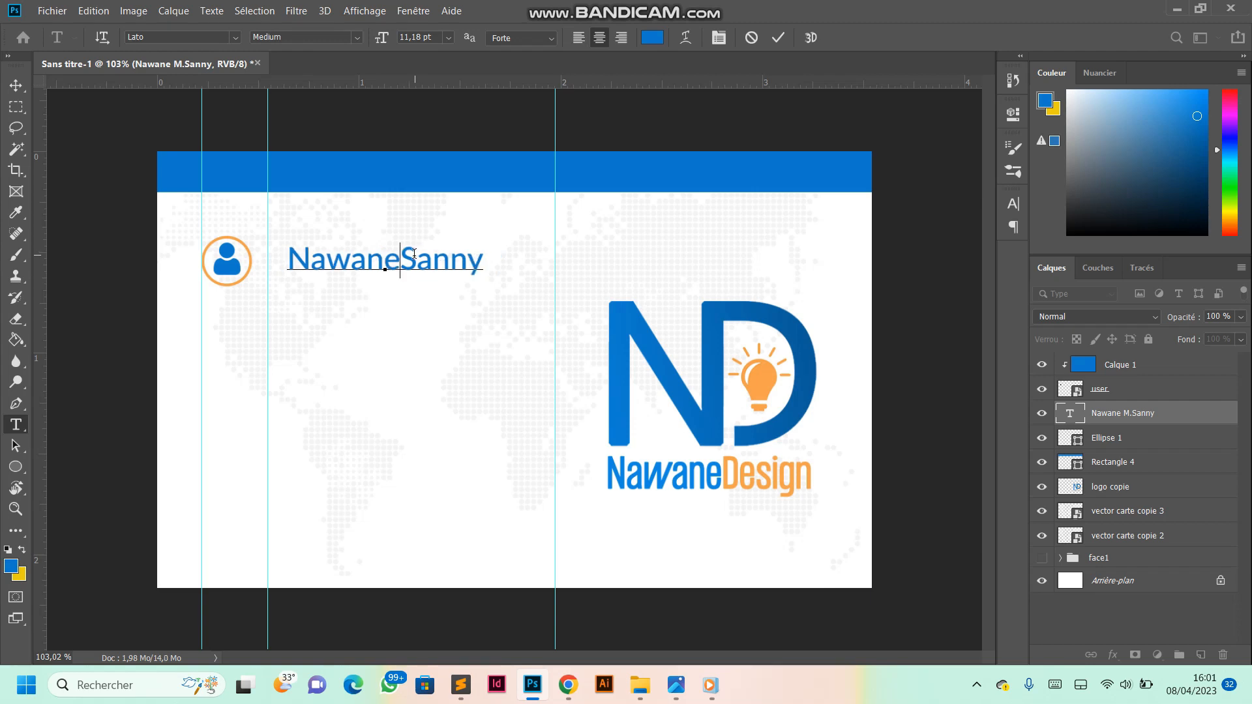
- Separate the two names with a space and format the last name in all caps, faux bold and Black weight
left_click_drag(405, 260, 527, 264)
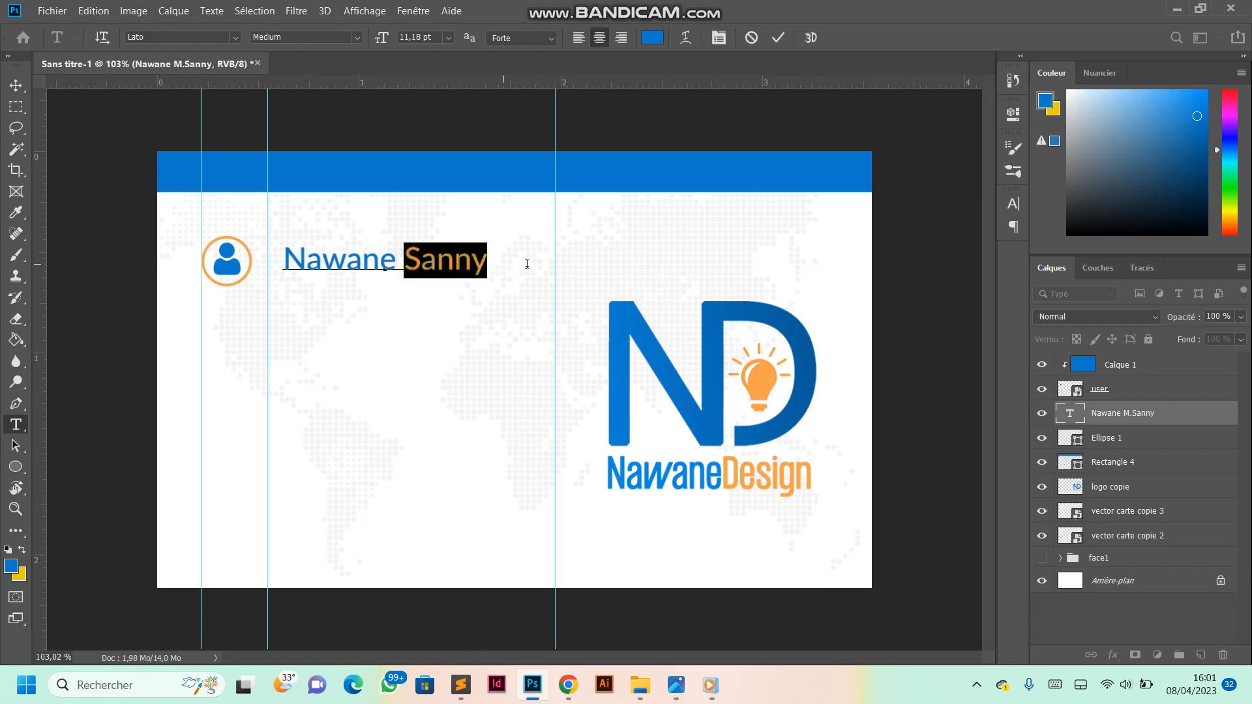
left_click(723, 39)
left_click(879, 316)
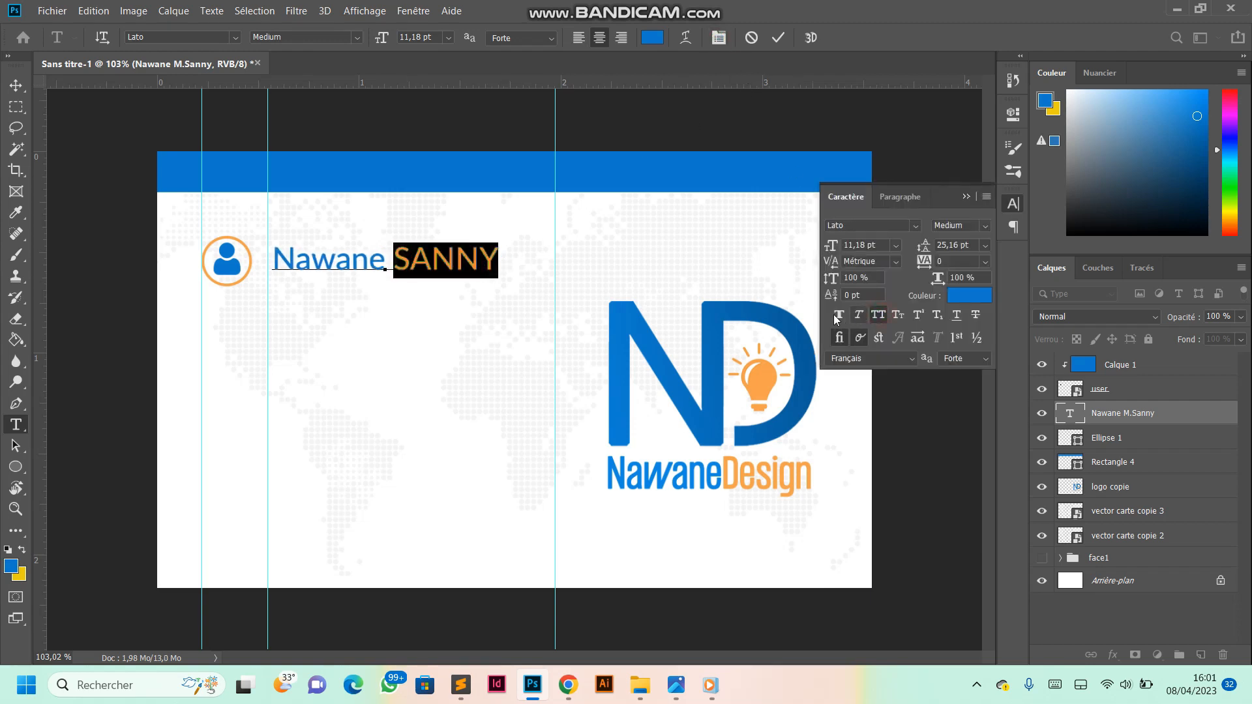
left_click(841, 315)
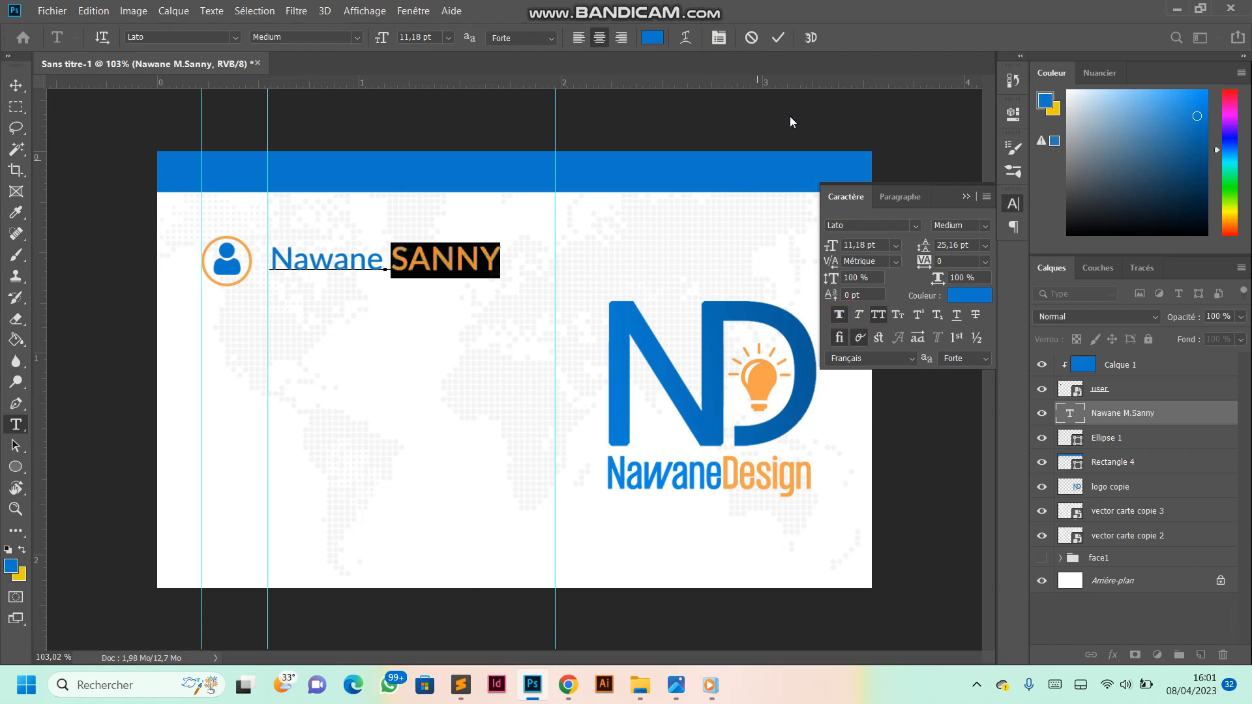
left_click(358, 37)
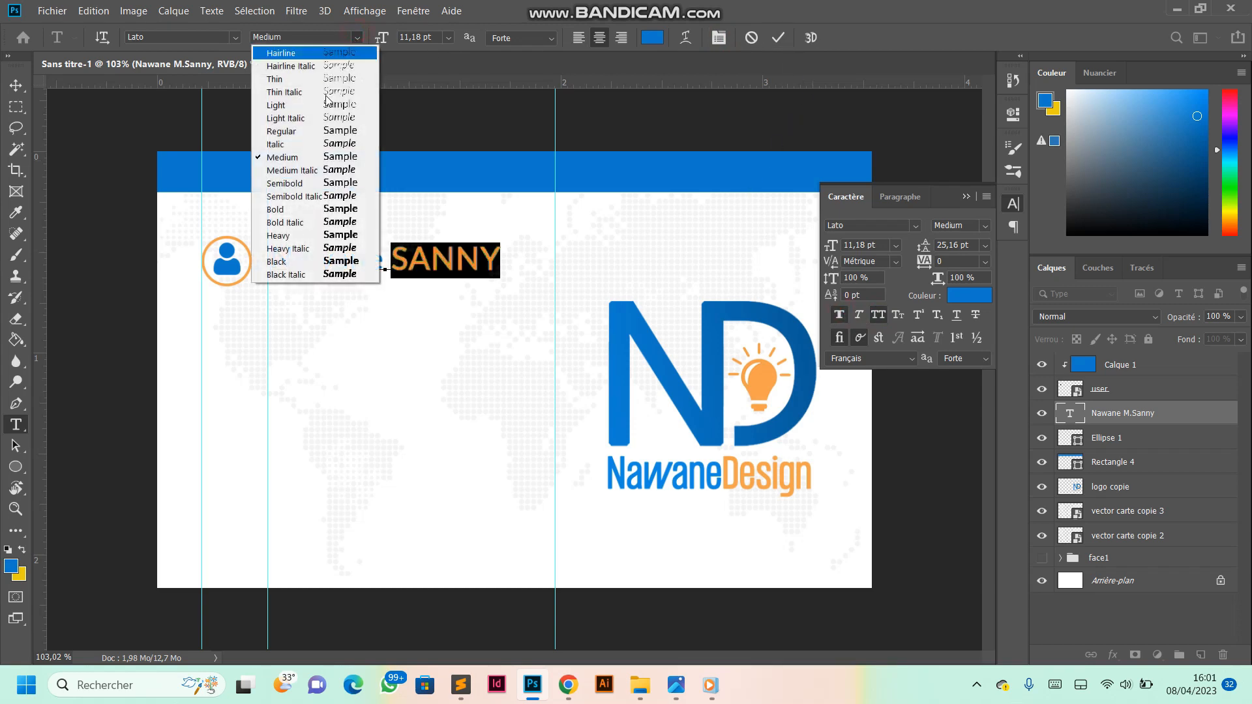
left_click(291, 256)
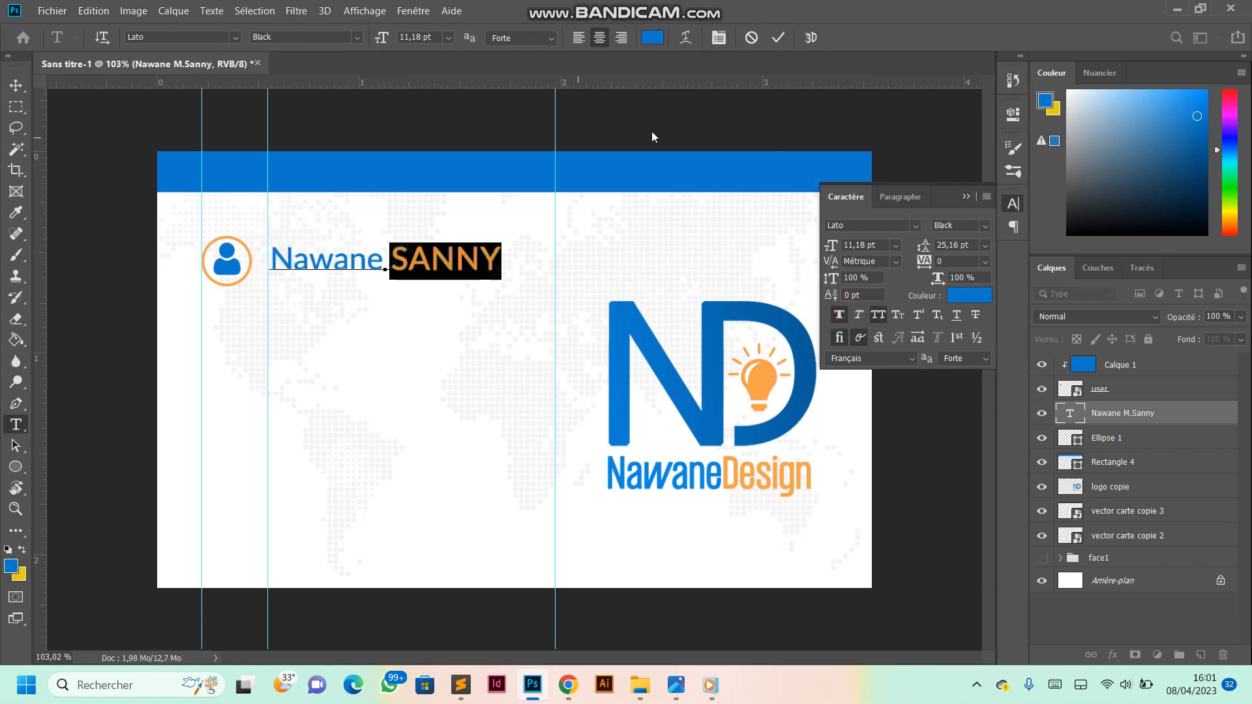
left_click(778, 37)
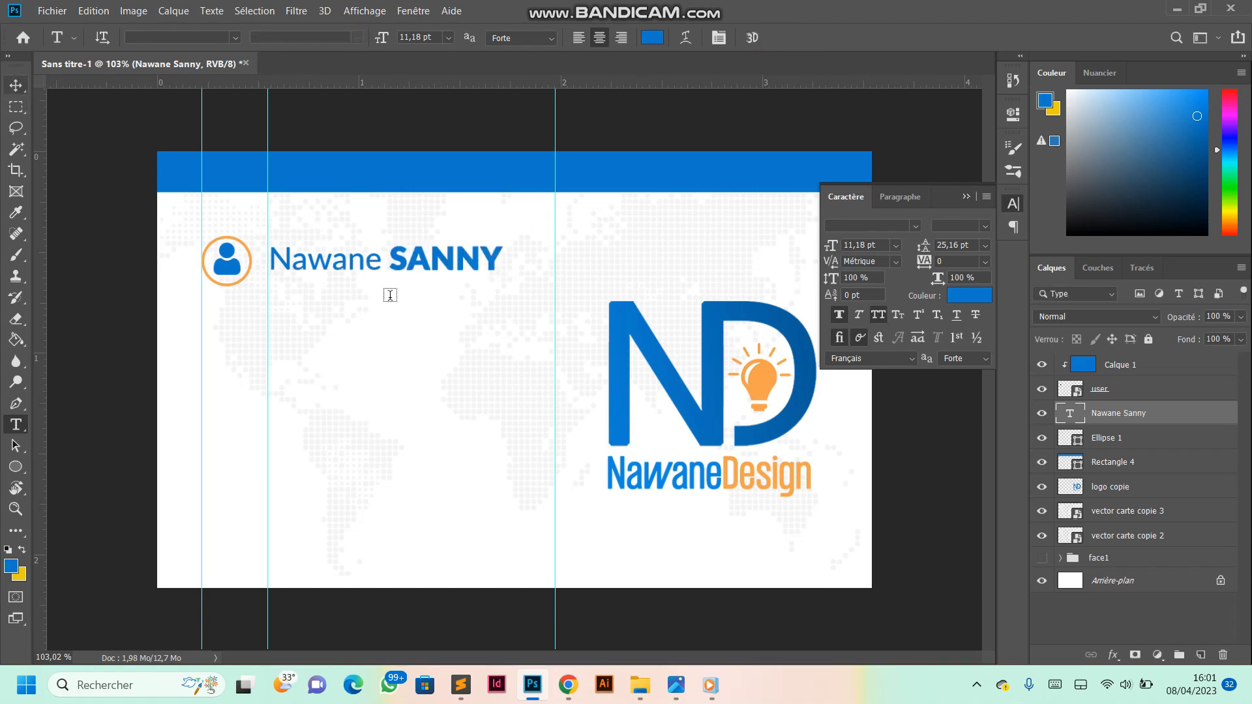
- Nudge the name left onto the guide and up towards the top of the orange ring
left_click(16, 84)
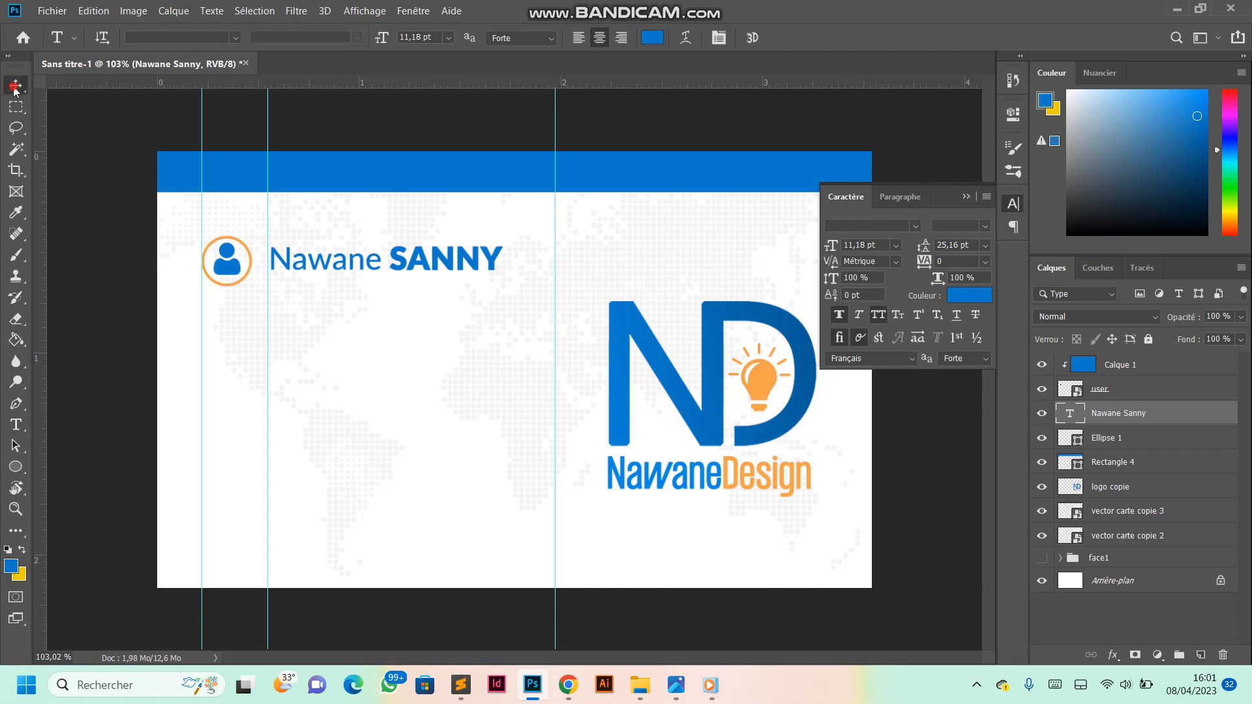
key("Left")
key("Left")
key("Left")
key("Up")
key("Up")
key("Up")
key("Up")
key("Up")
key("Up")
key("Up")
key("Up")
key("Up")
key("Up")
key("Up")
key("Up")
key("Up")
key("Up")
key("Up")
key("Up")
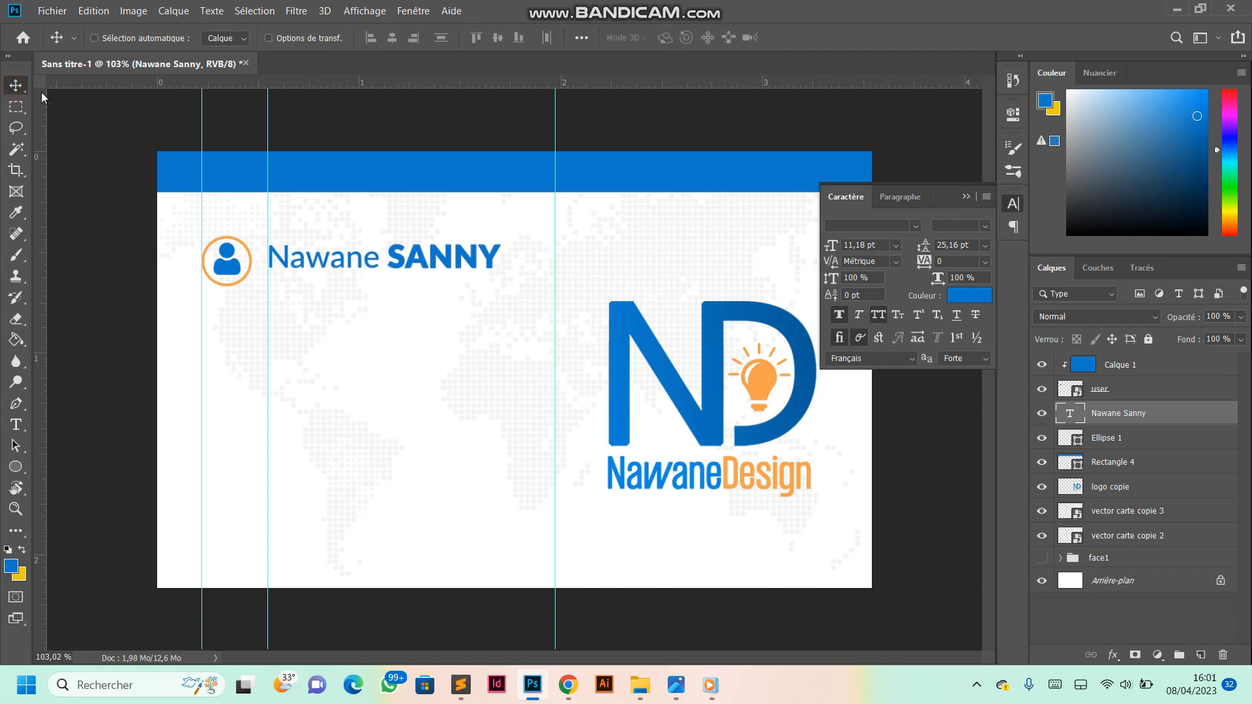
key("Up")
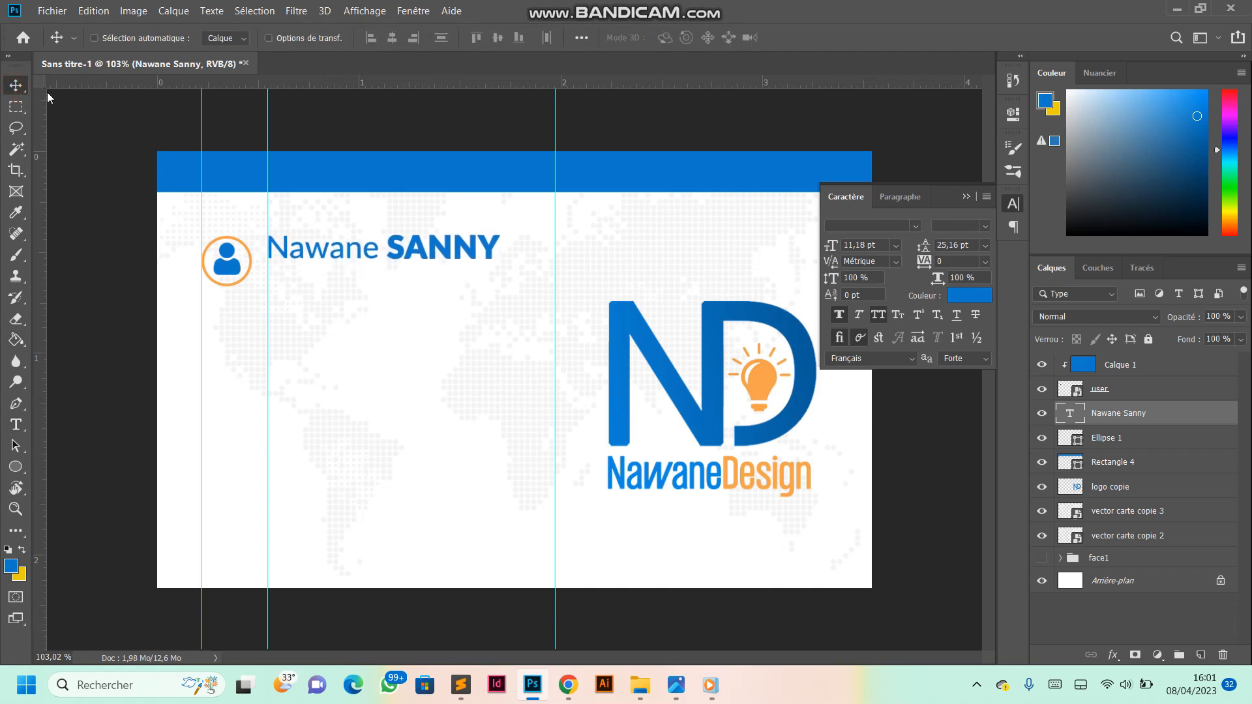
- Add the job title DÉVELOPPEUR WEB & GRAPHISTE below the name as an 8 pt Lato Black text line
left_click(16, 424)
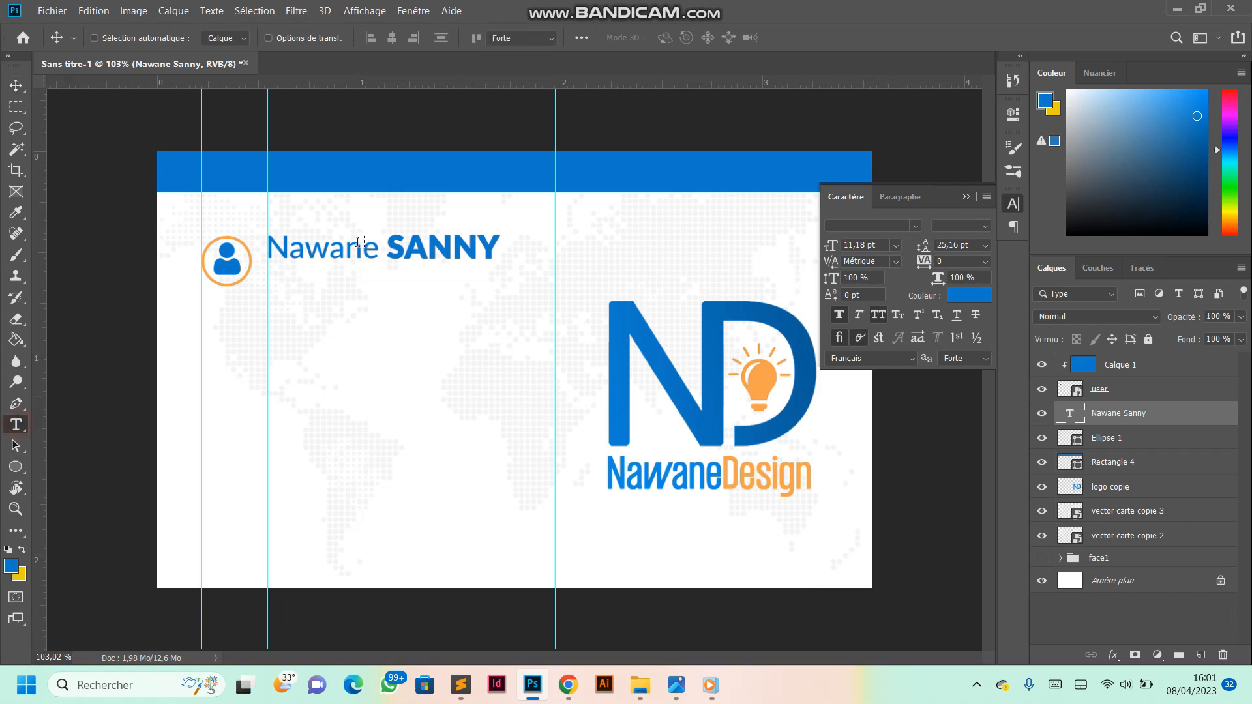
scroll(312, 271, "up", 3)
left_click(323, 279)
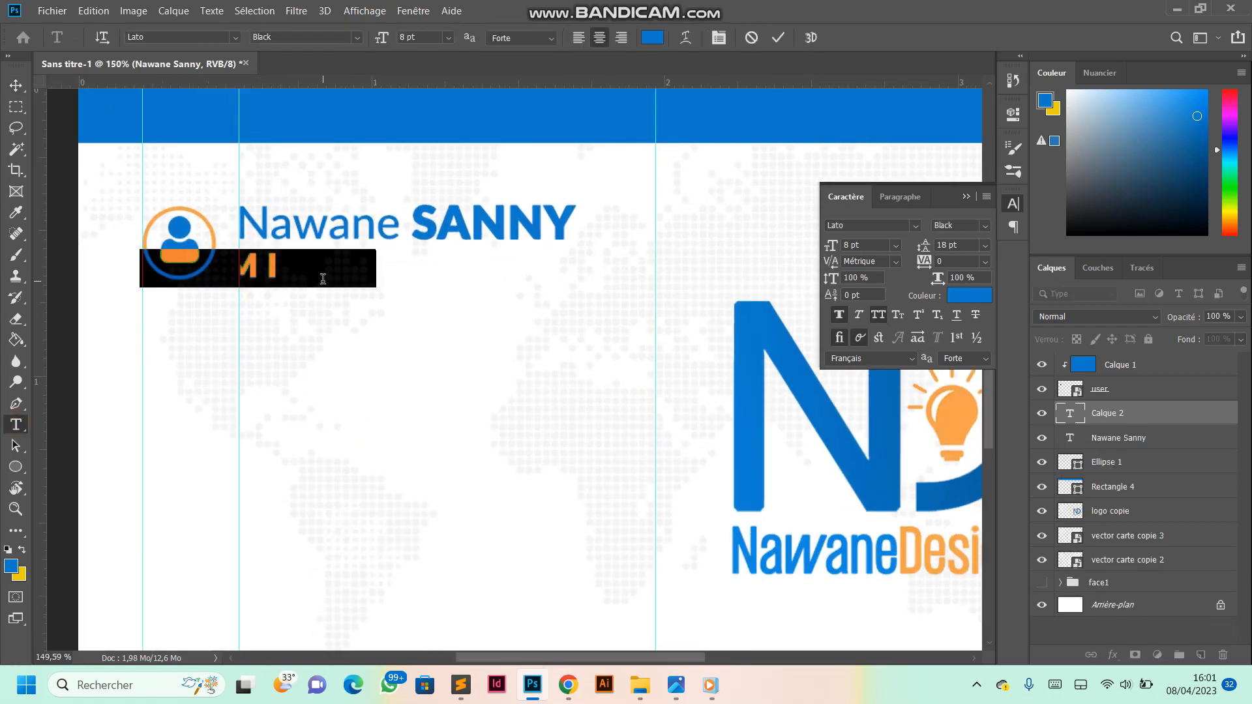
type("DÉ")
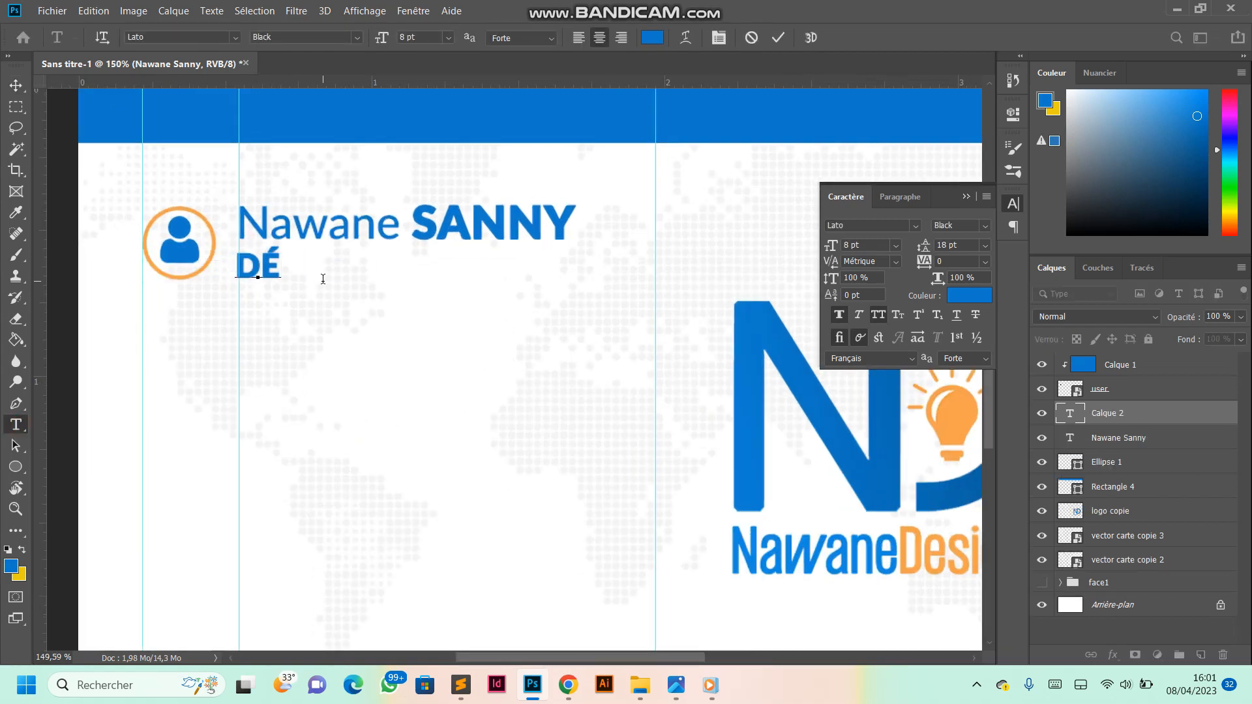
type("VELO")
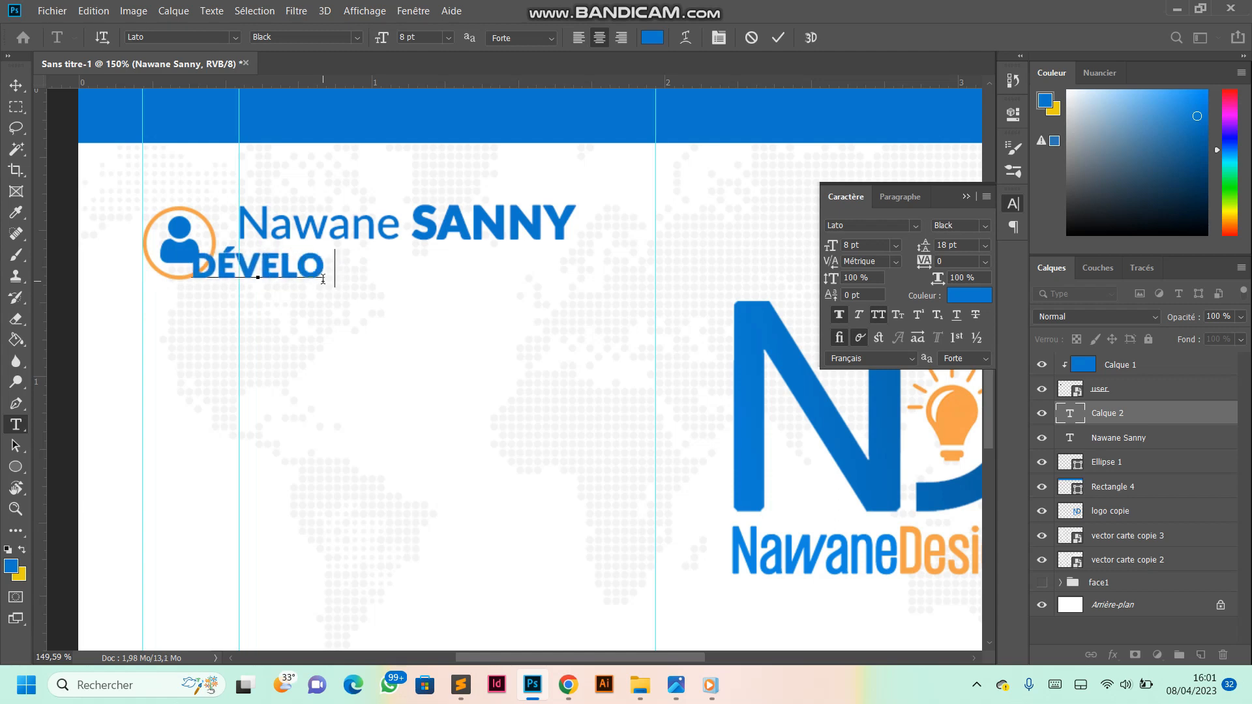
type("PPEUR WEB ET")
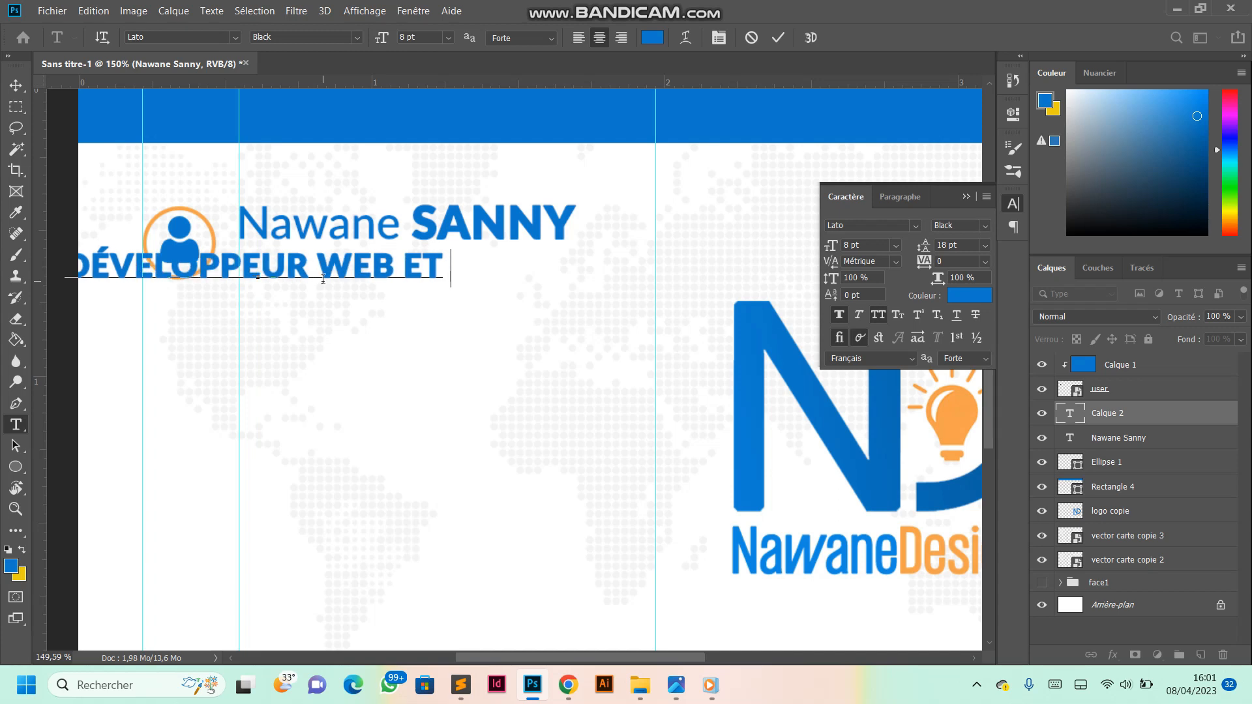
key("BackSpace")
key("BackSpace")
key("BackSpace")
type("&")
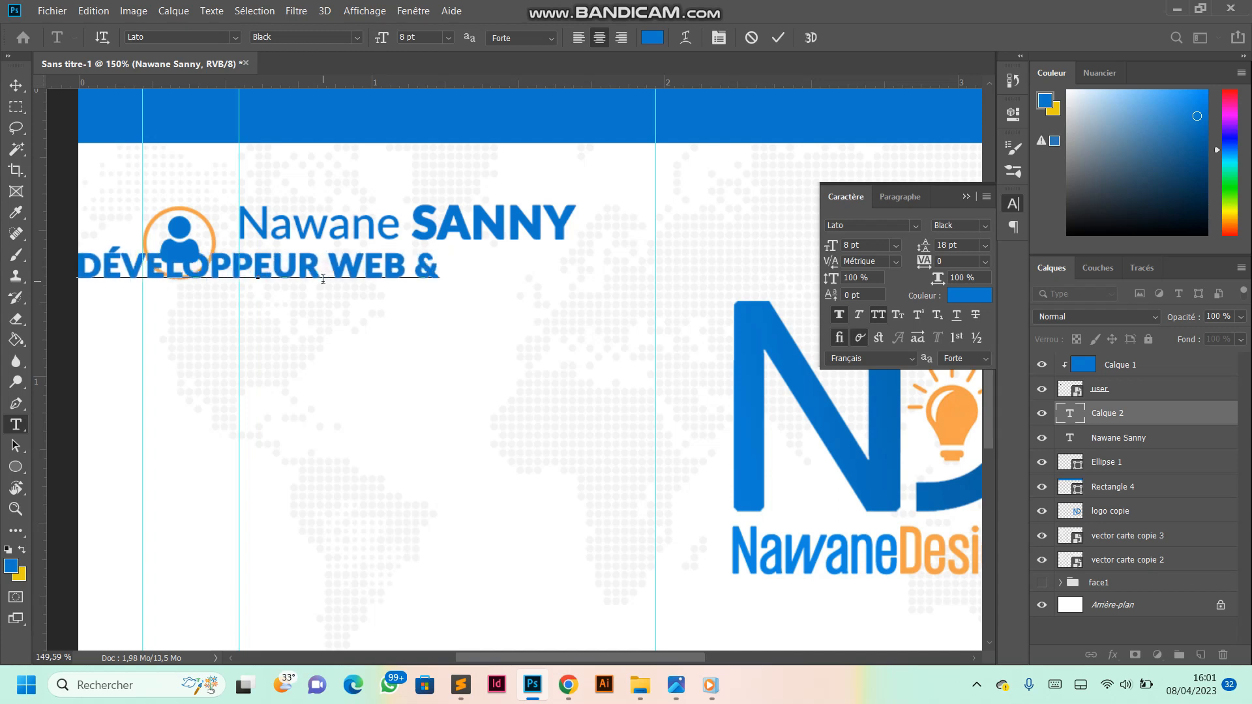
type(" GRAPHISTE")
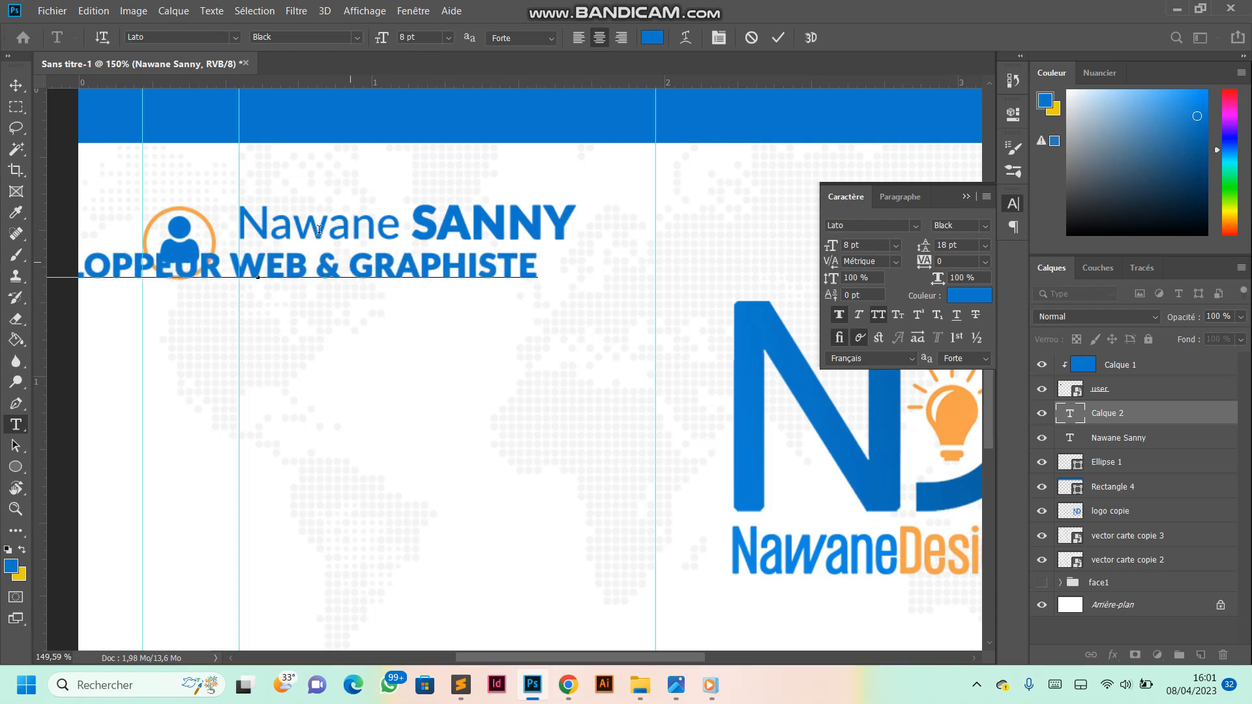
left_click(778, 37)
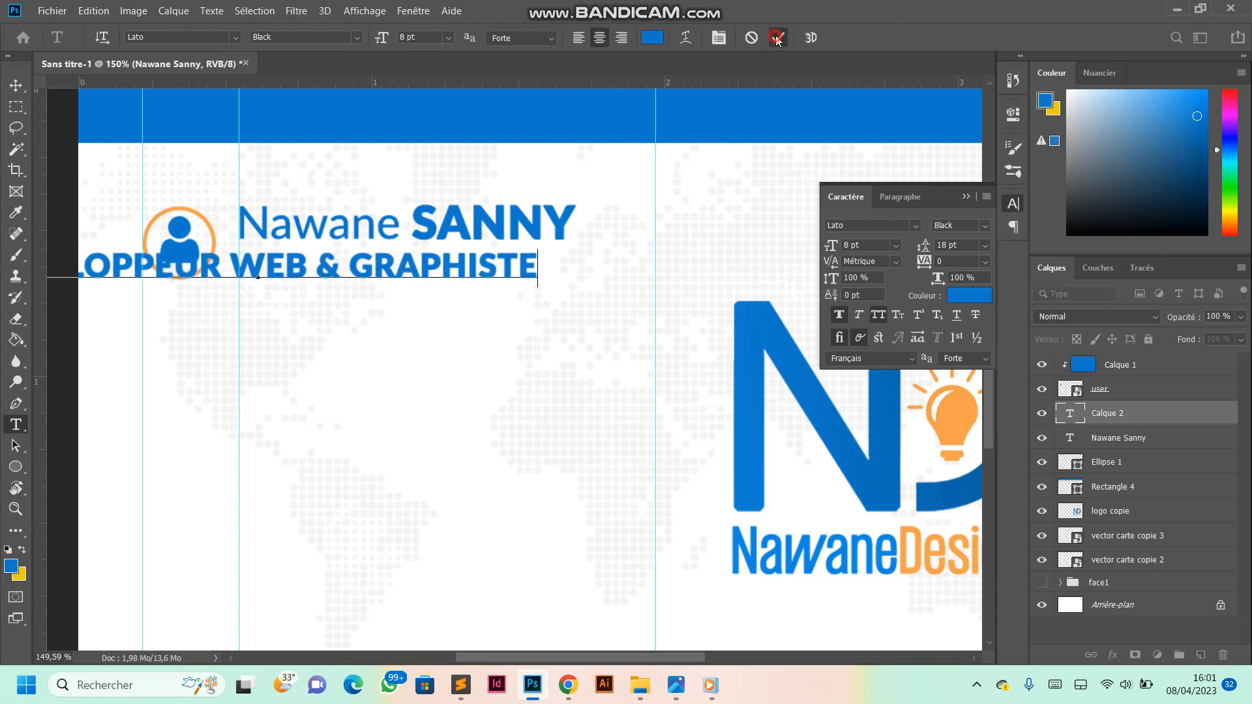
- Turn off all caps and faux bold for the job title and move it below the name, starting at the guide
left_click(878, 314)
left_click(839, 315)
key("ctrl+0")
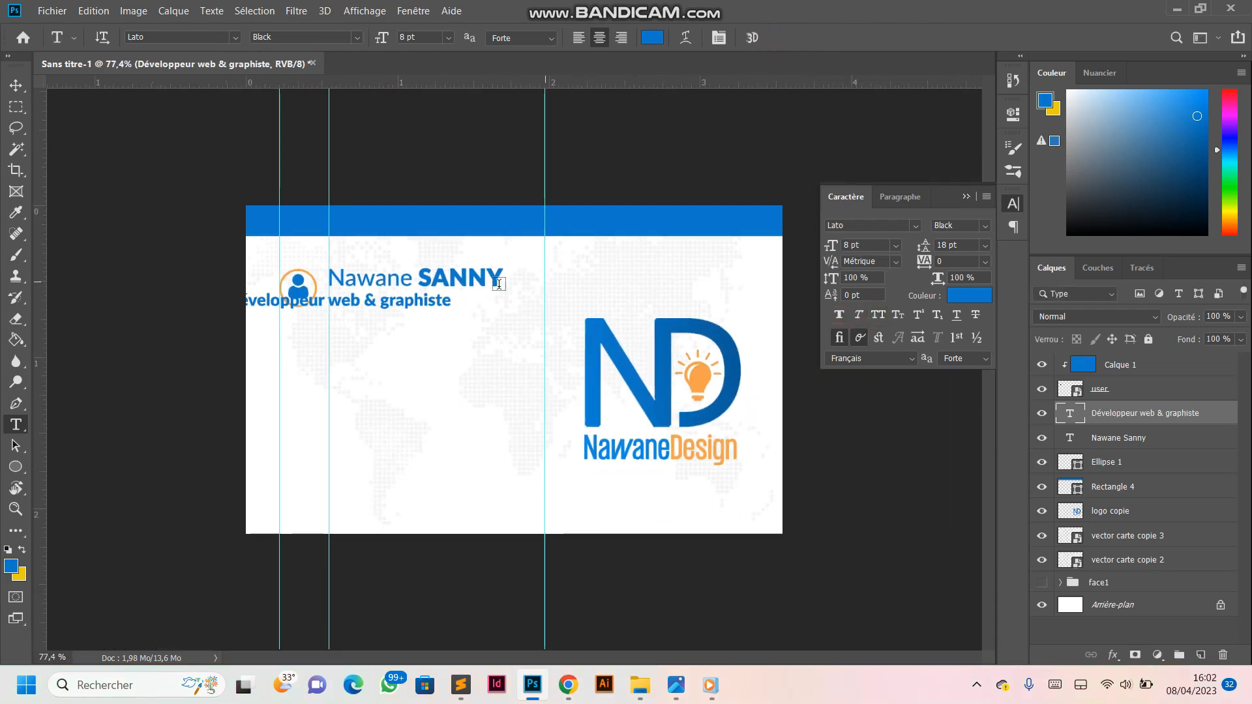
left_click(15, 84)
left_click_drag(407, 317, 483, 310)
- Set the job title's font weight to Regular and its text colour to #222222
left_click(17, 424)
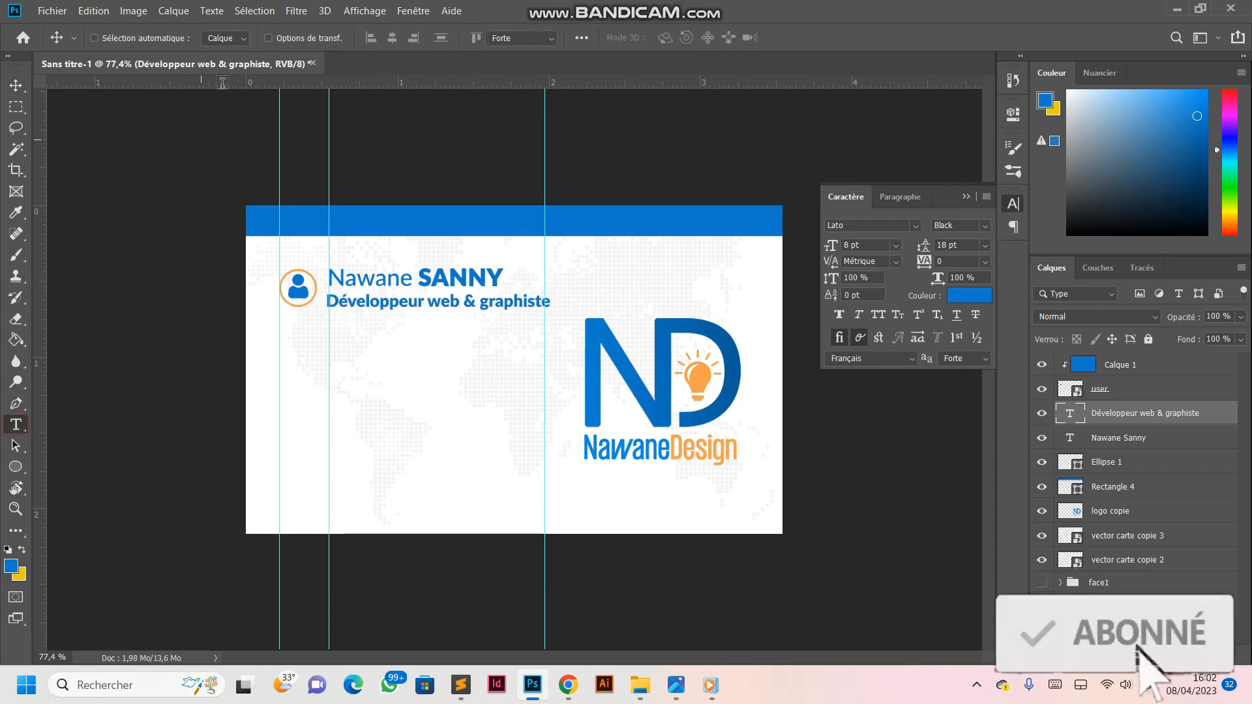
left_click(357, 38)
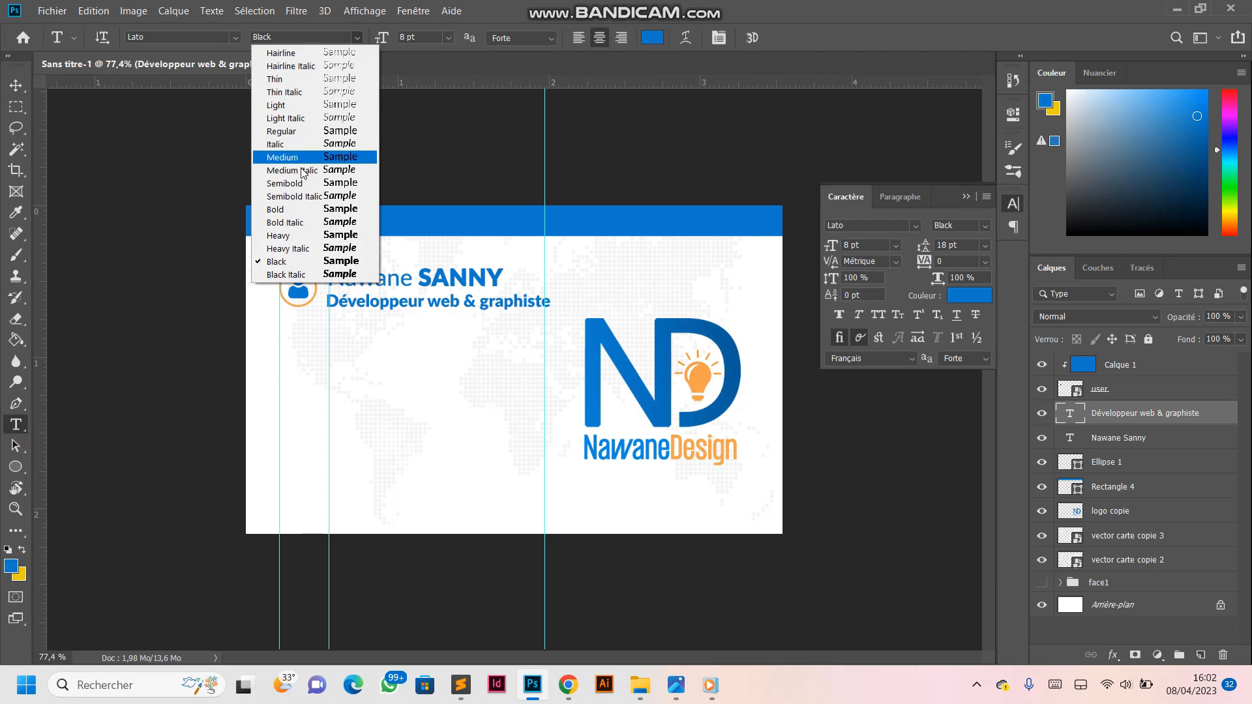
left_click(282, 132)
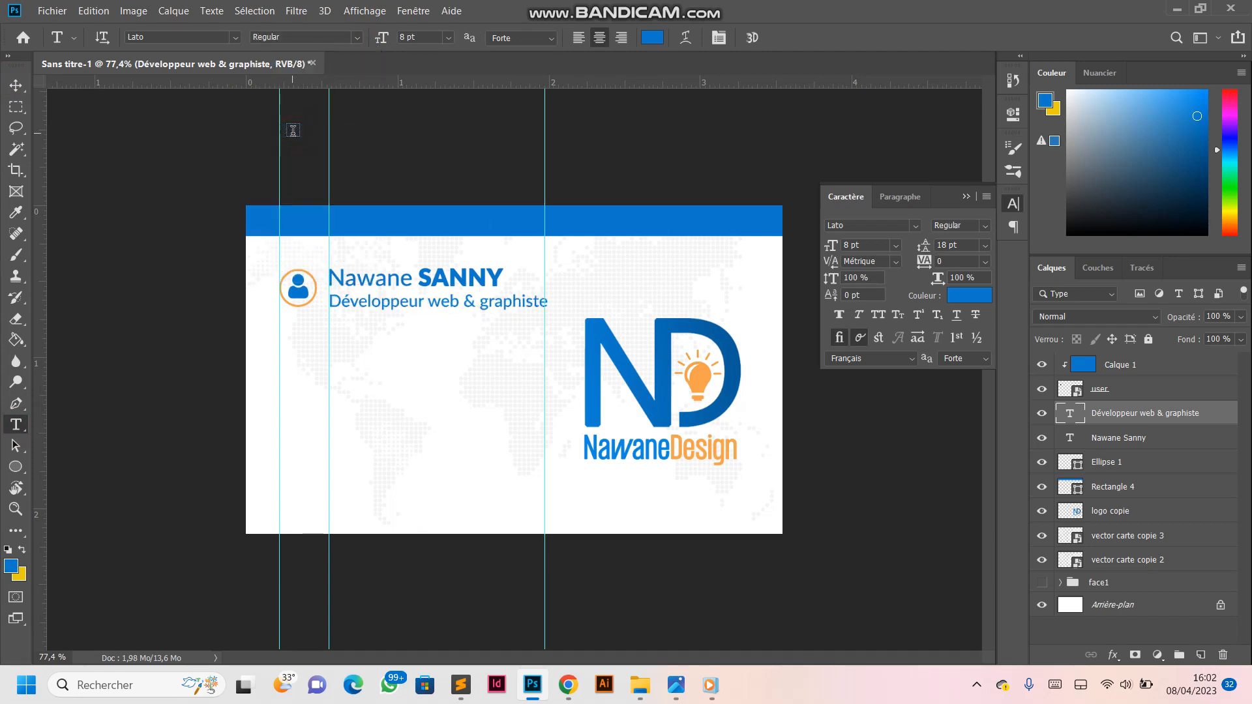
left_click(653, 38)
left_click(781, 527)
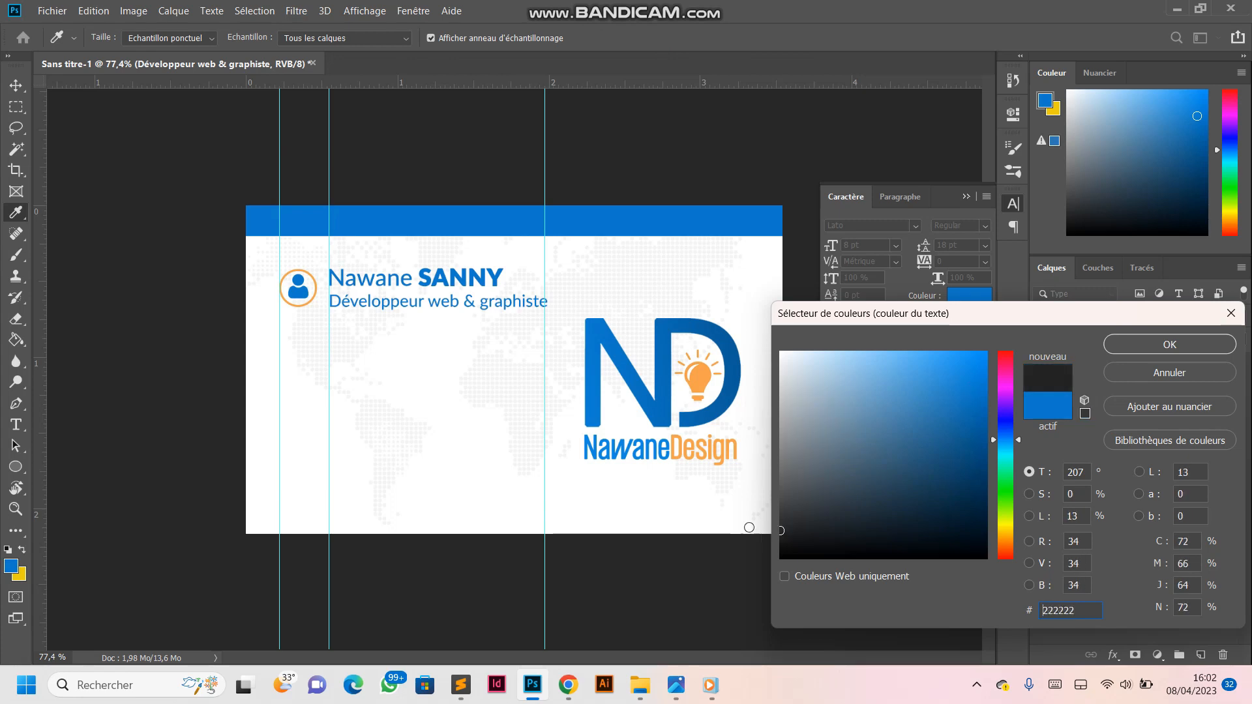
left_click(1127, 346)
- Set the job title's font size to 6 pt and move it back onto the guide just below the name
scroll(513, 371, "up", 2)
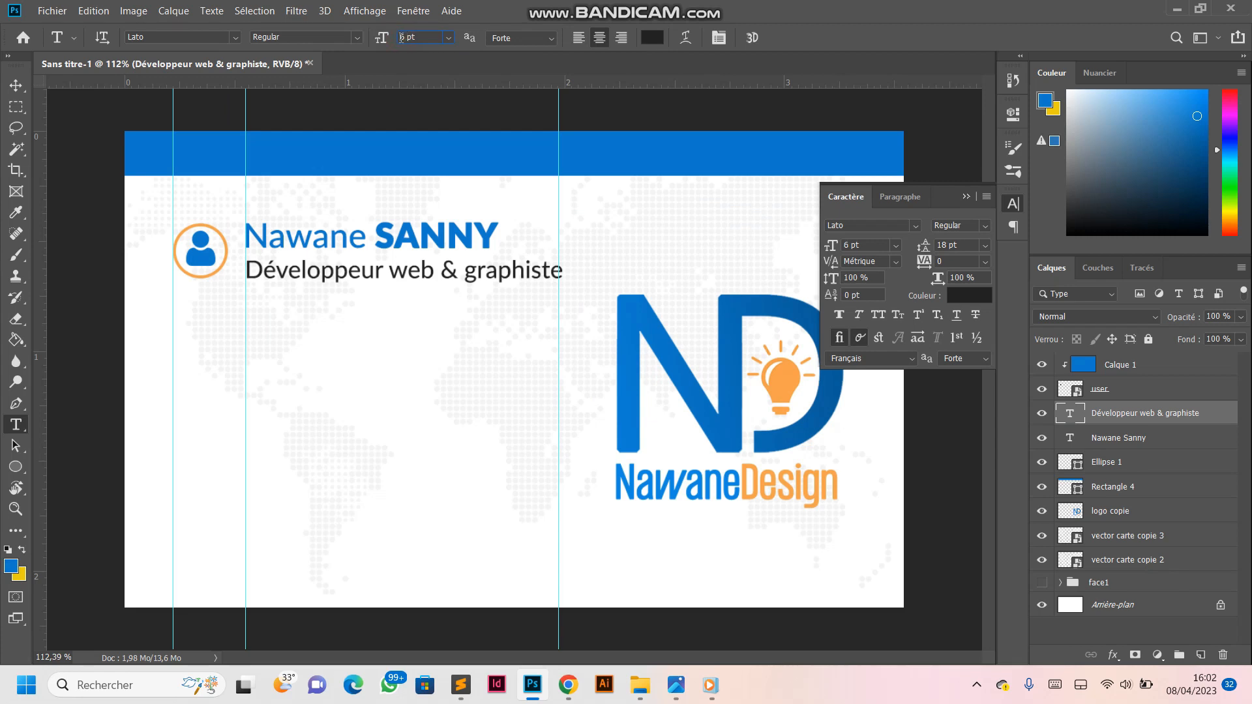
key("Return")
left_click(16, 84)
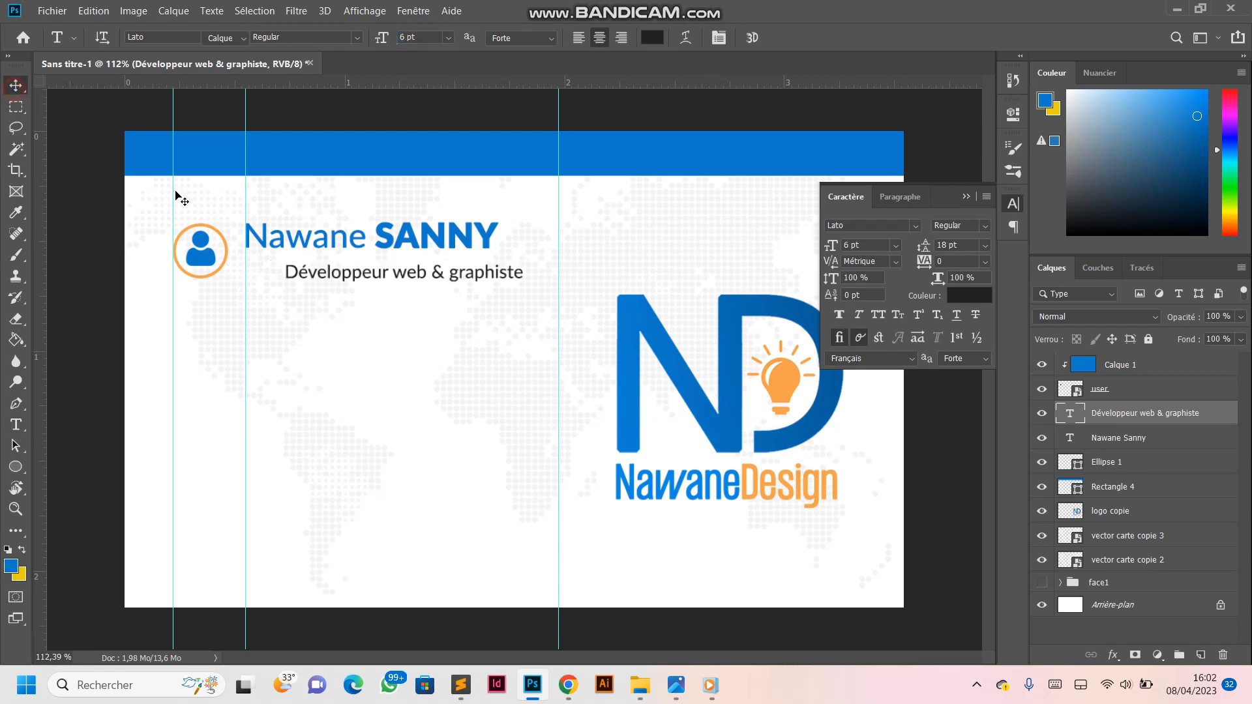
left_click_drag(334, 275, 293, 271)
left_click_drag(370, 275, 372, 271)
- Scale the job title up to about 105,22 % so that it spans the full width of the name
key("ctrl+t")
left_click_drag(485, 259, 496, 257)
key("Return")
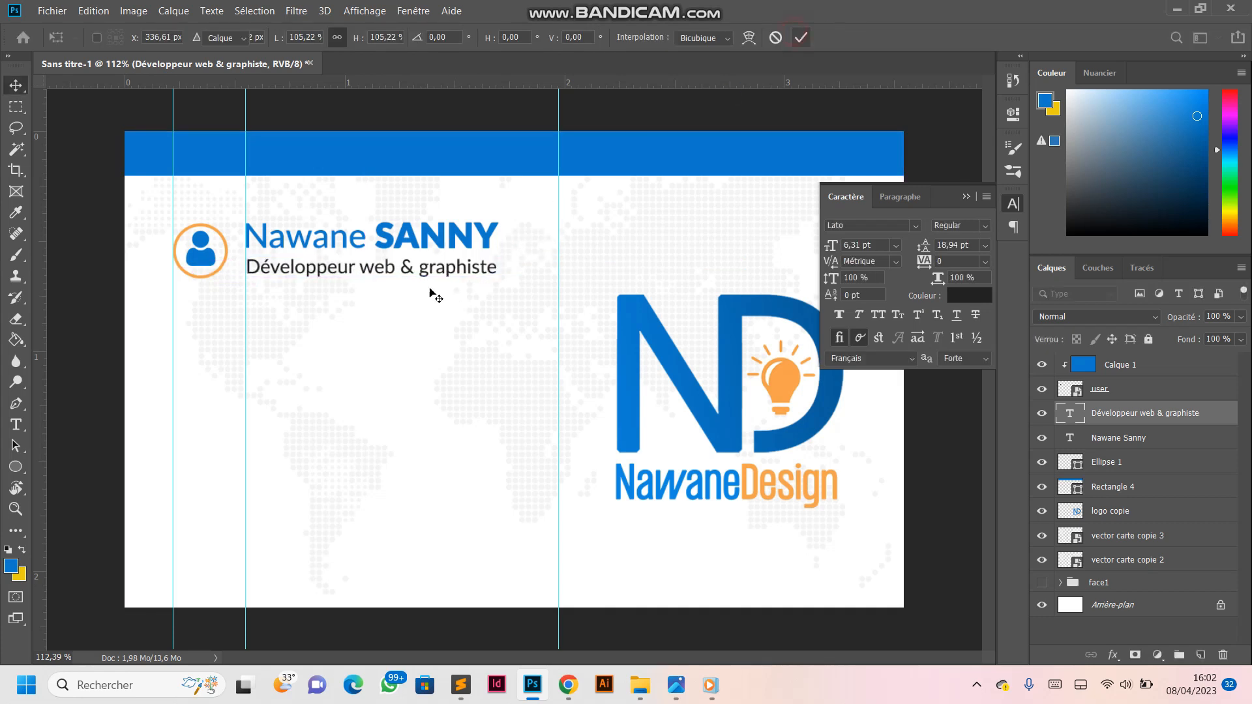
scroll(365, 268, "down", 4)
scroll(462, 248, "up", 2)
scroll(461, 248, "up", 1)
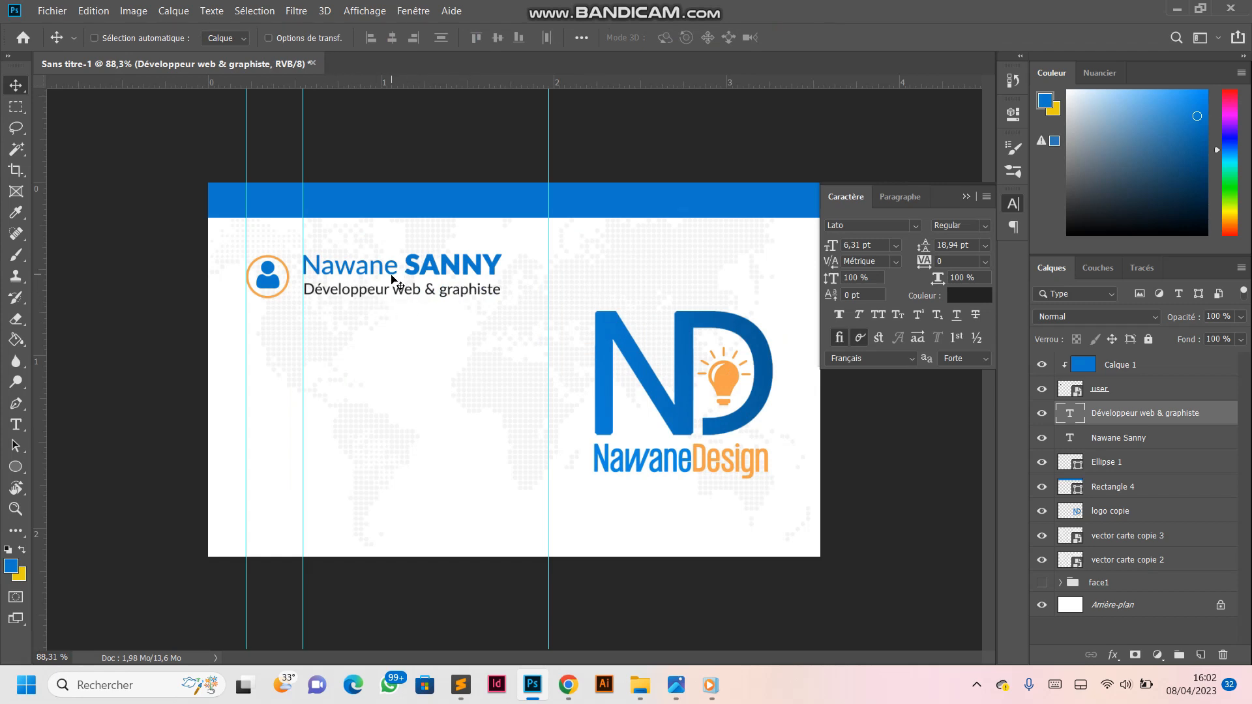
key("ctrl+0")
scroll(287, 384, "down", 2)
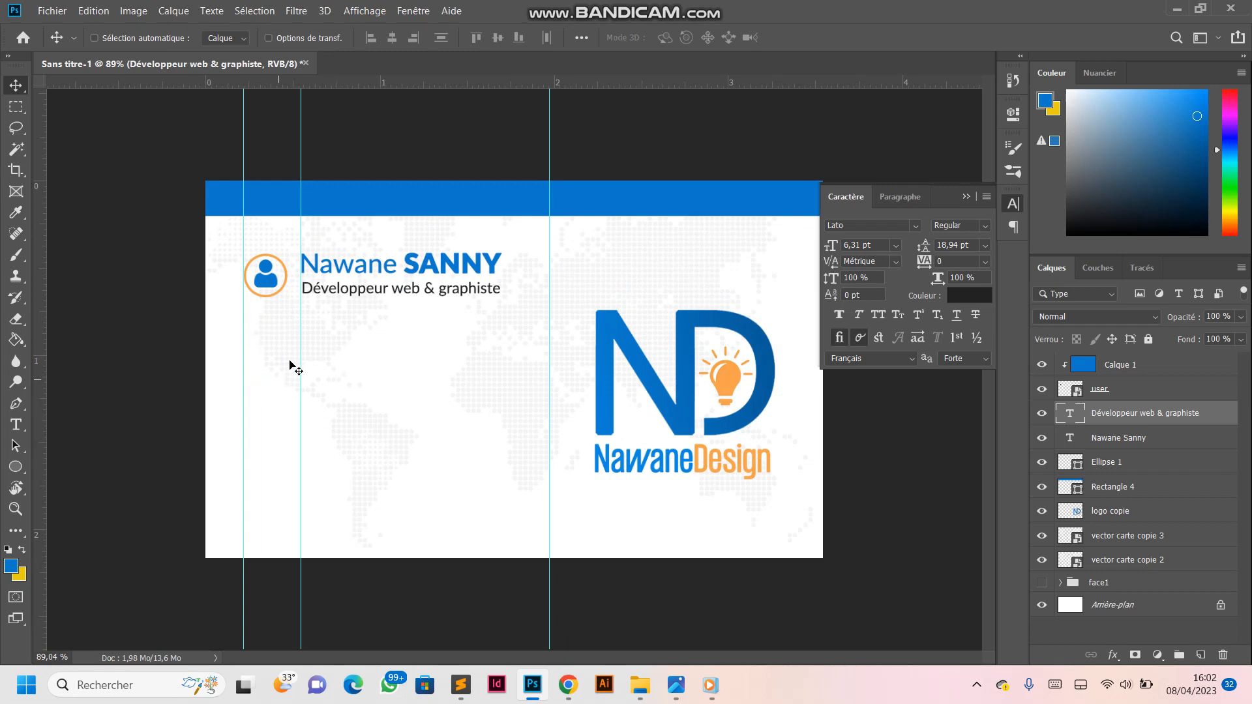
key("ctrl+0")
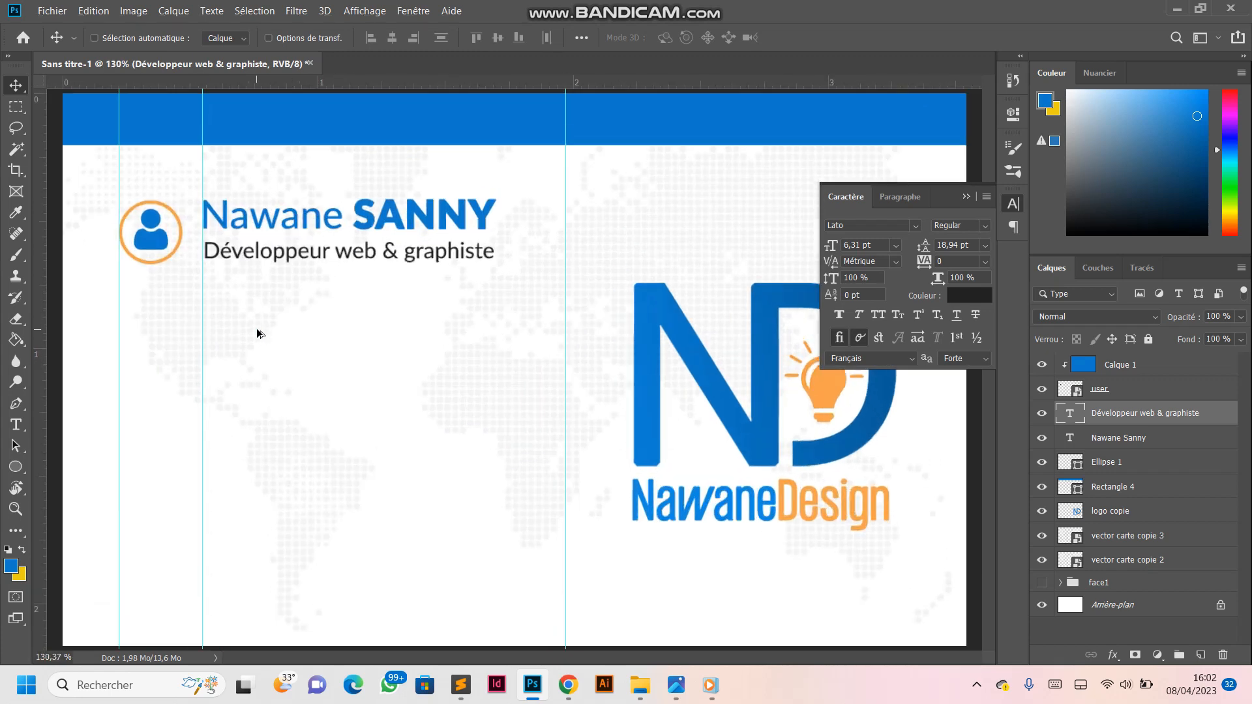
scroll(257, 334, "down", 1)
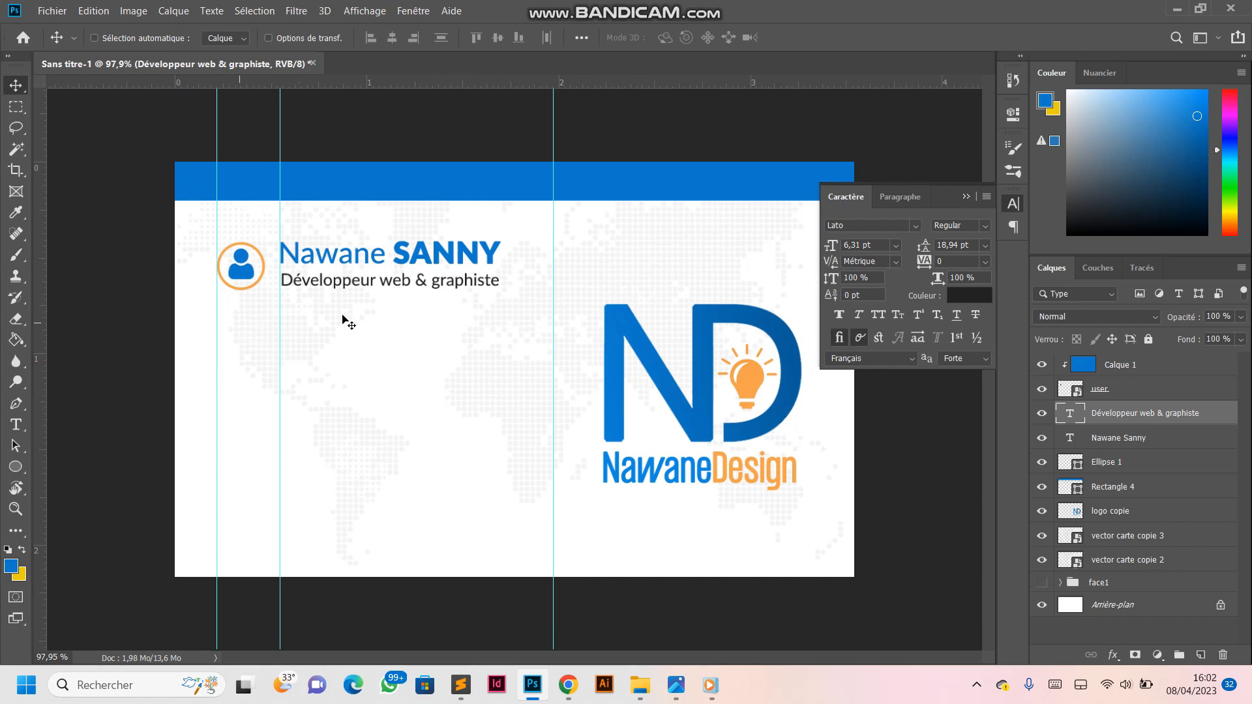
- Group the ring, name, job title, person icon and its blue clipping layer into one layer group
left_click(1116, 473)
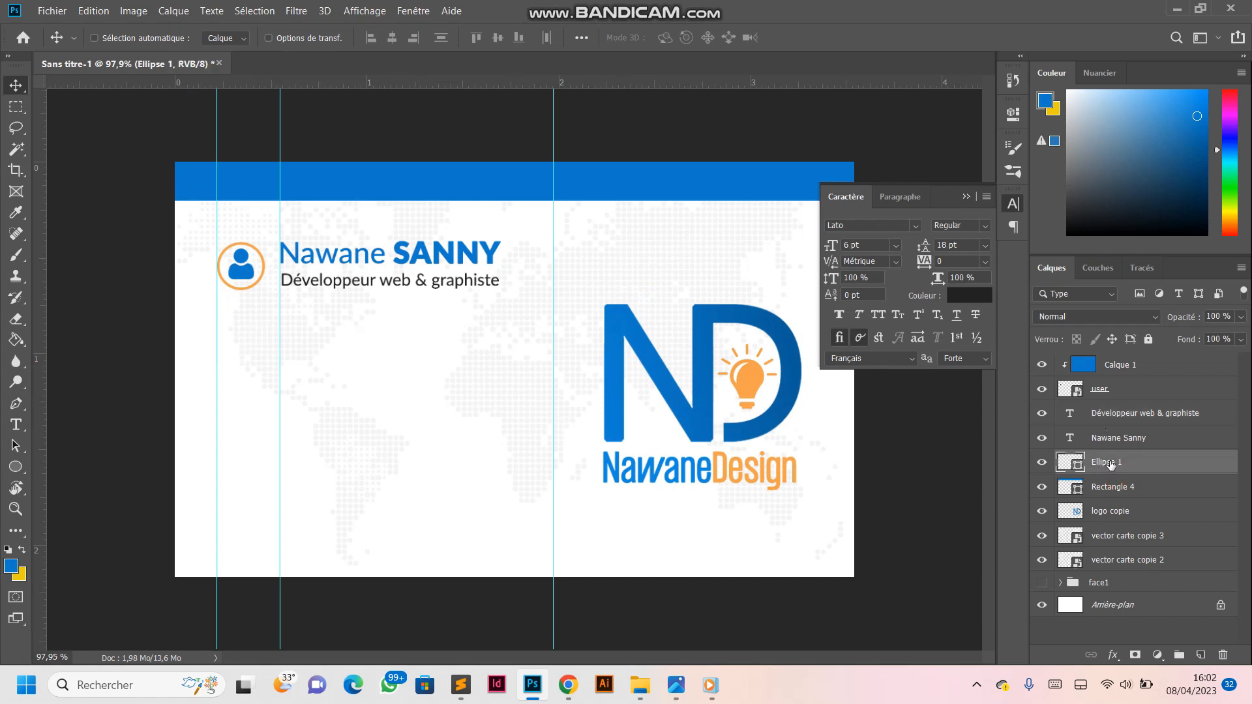
key("ctrl")
left_click(1120, 438, "ctrl")
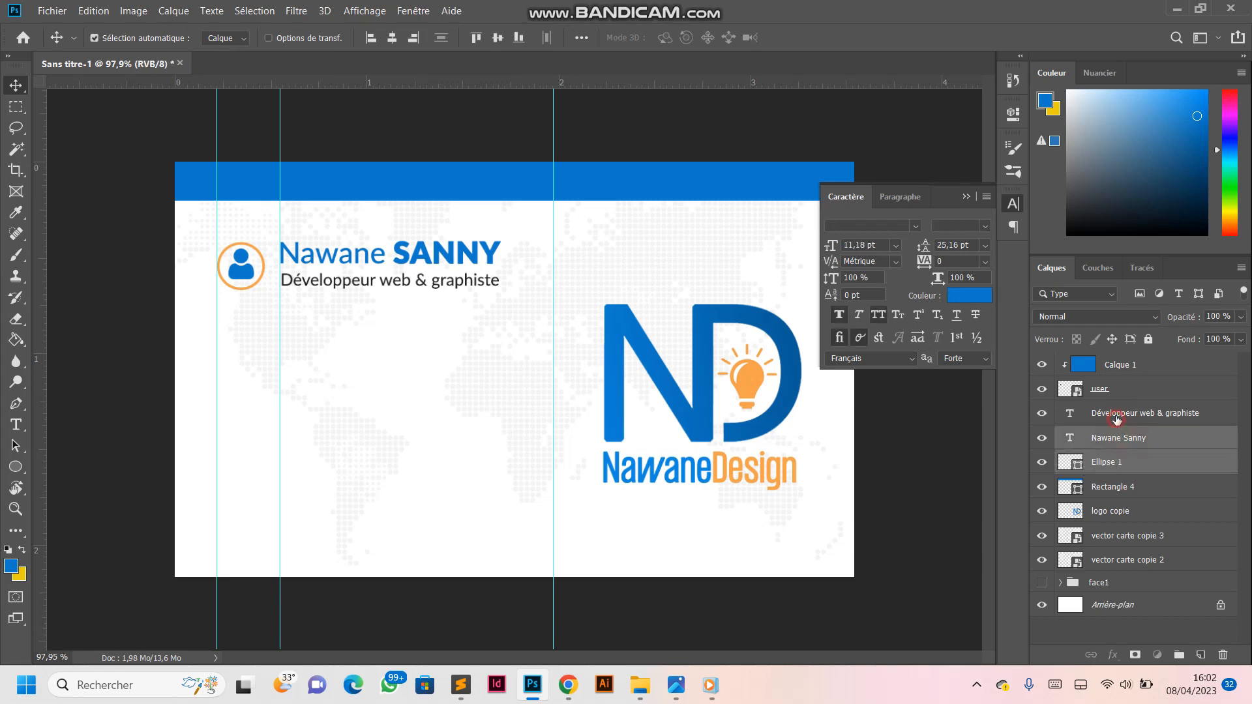
left_click(1120, 412, "ctrl")
left_click(1121, 389, "ctrl")
left_click(1134, 365, "ctrl")
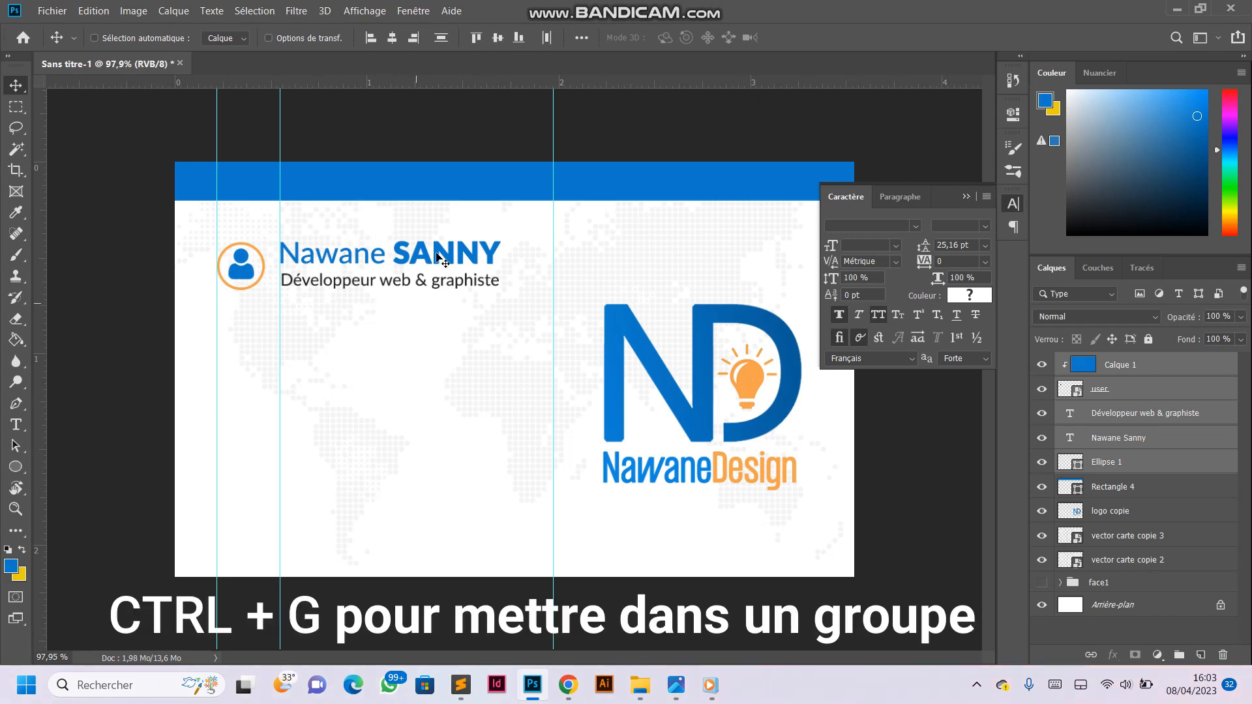
key("ctrl+g")
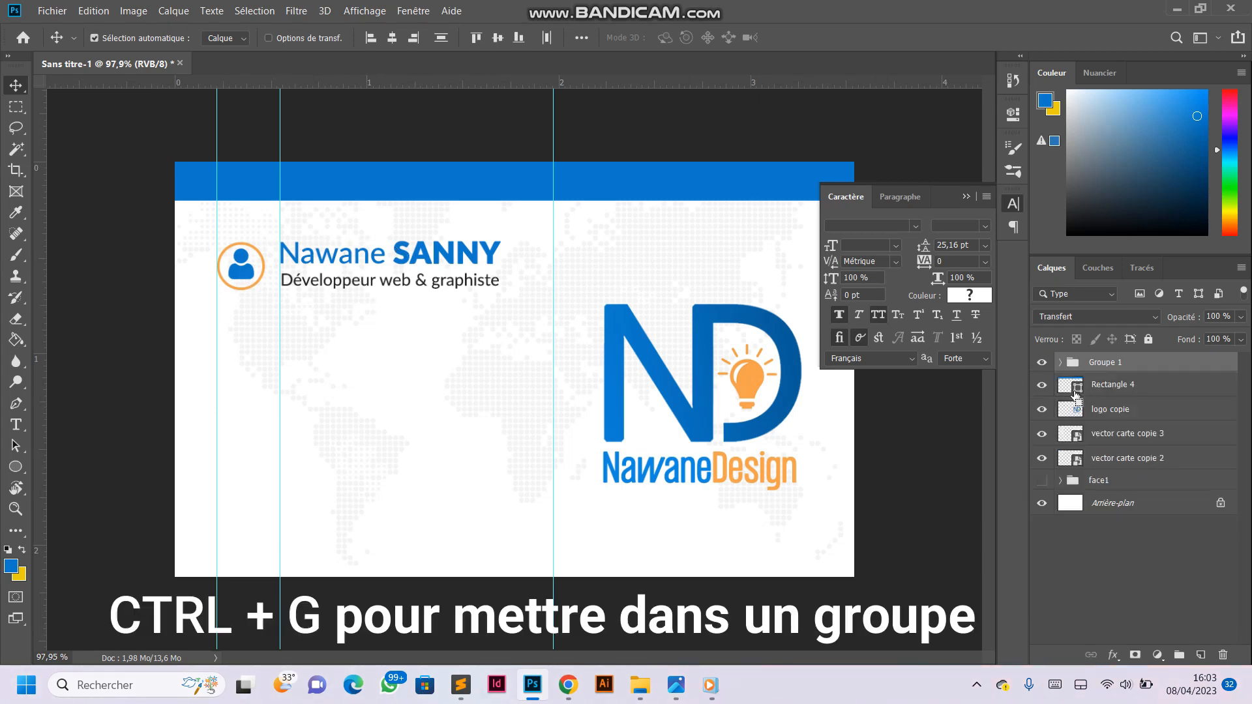
- Rename the new layer group as user and check its contents by hiding and showing it
double_click(1102, 363)
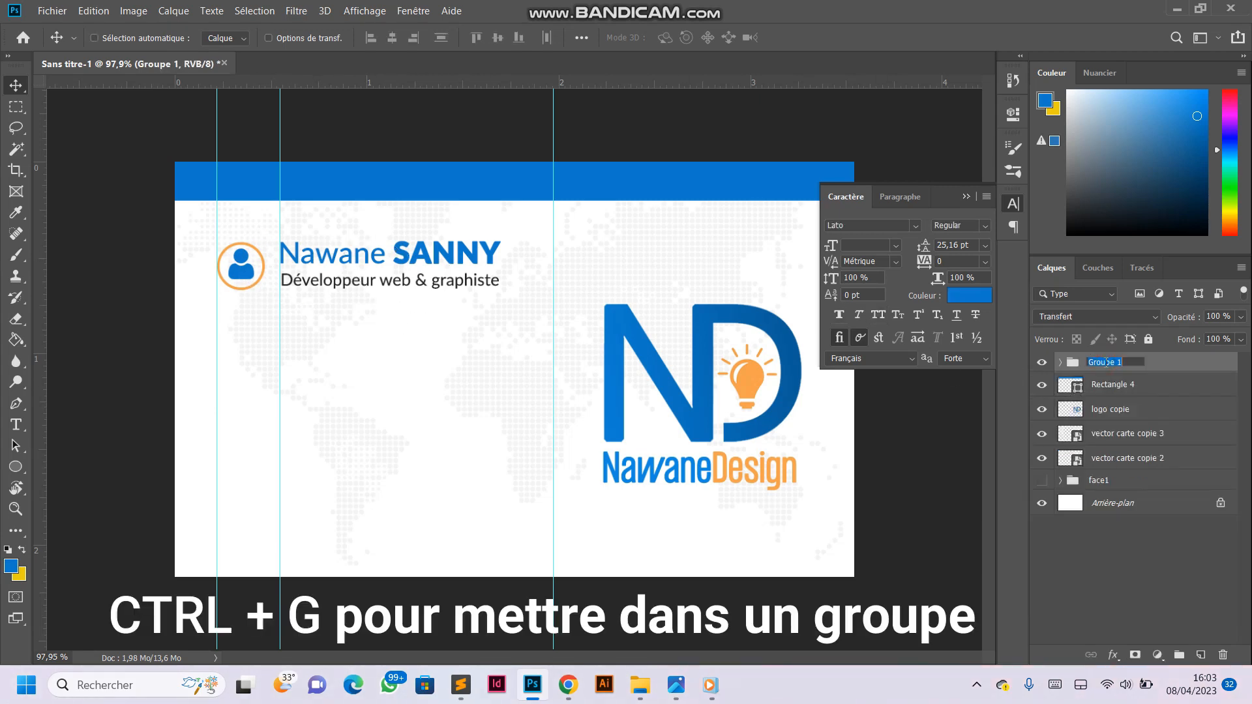
type("pr")
type("user")
key("Return")
left_click(1042, 363)
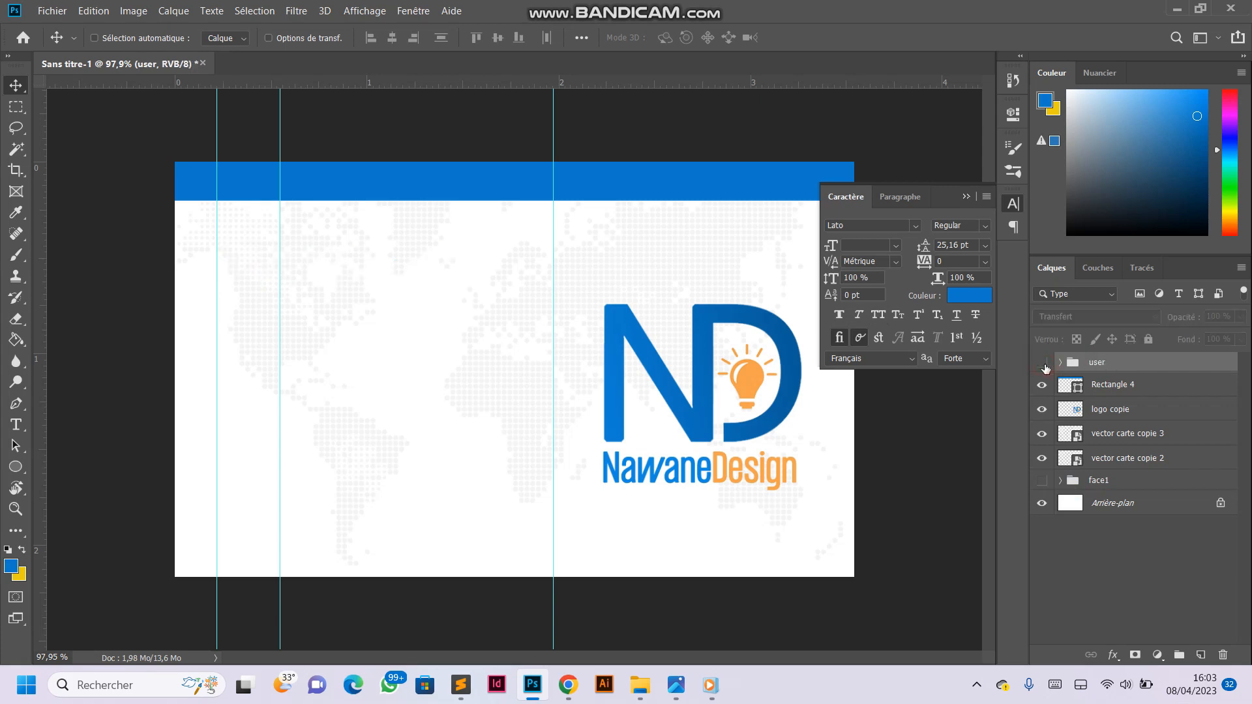
left_click(1042, 363)
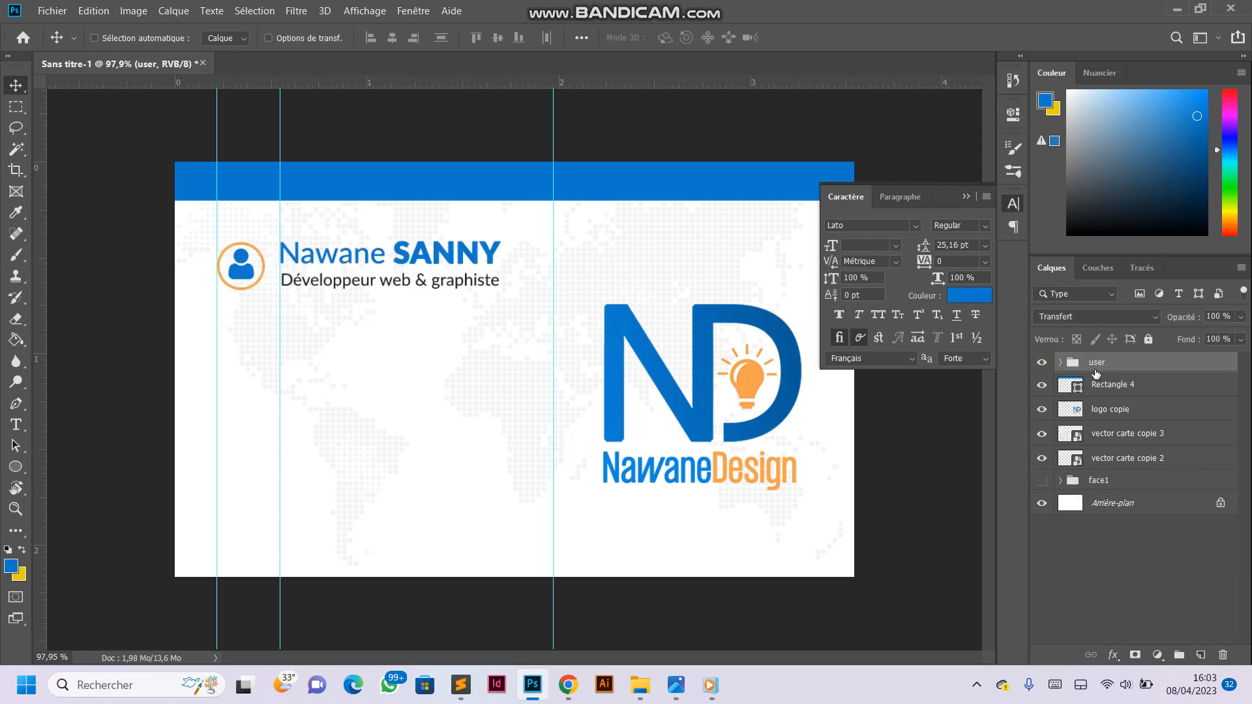
- Duplicate the Ellipse 1 ring, move the copy out of the user group to the top of the stack and collapse the group
left_click(1063, 363)
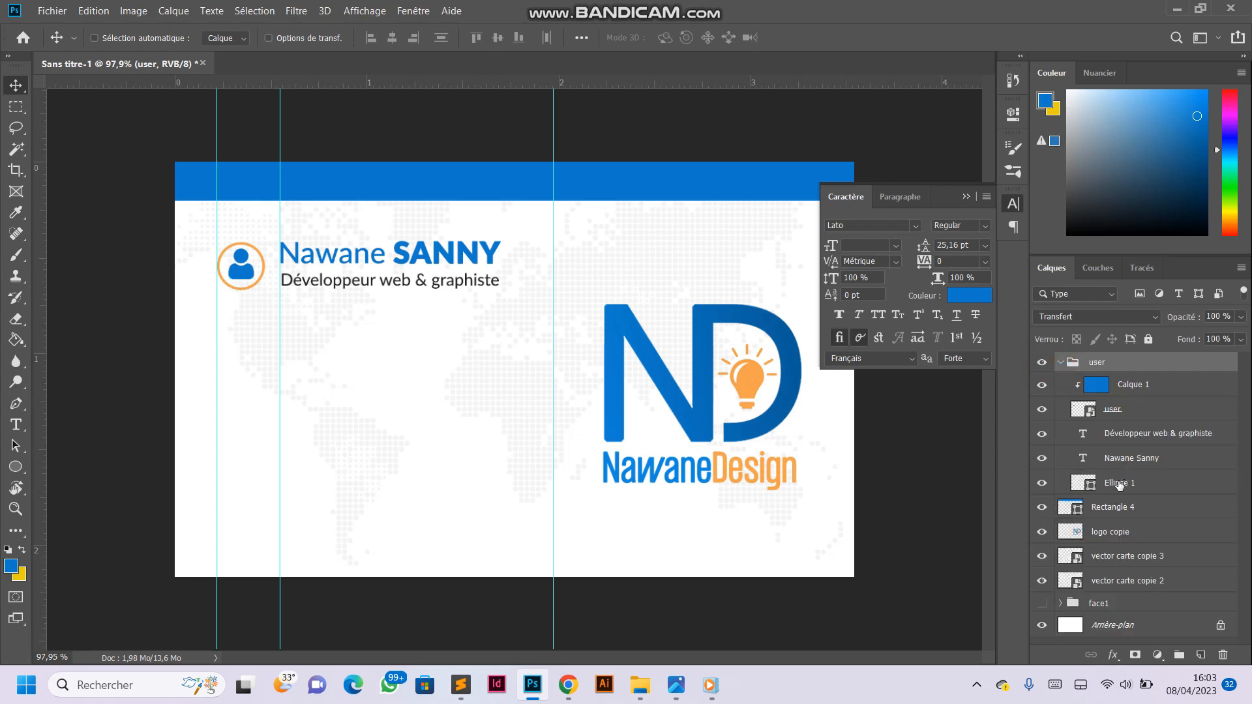
left_click(1119, 484)
key("ctrl+j")
left_click_drag(1118, 486, 1114, 354)
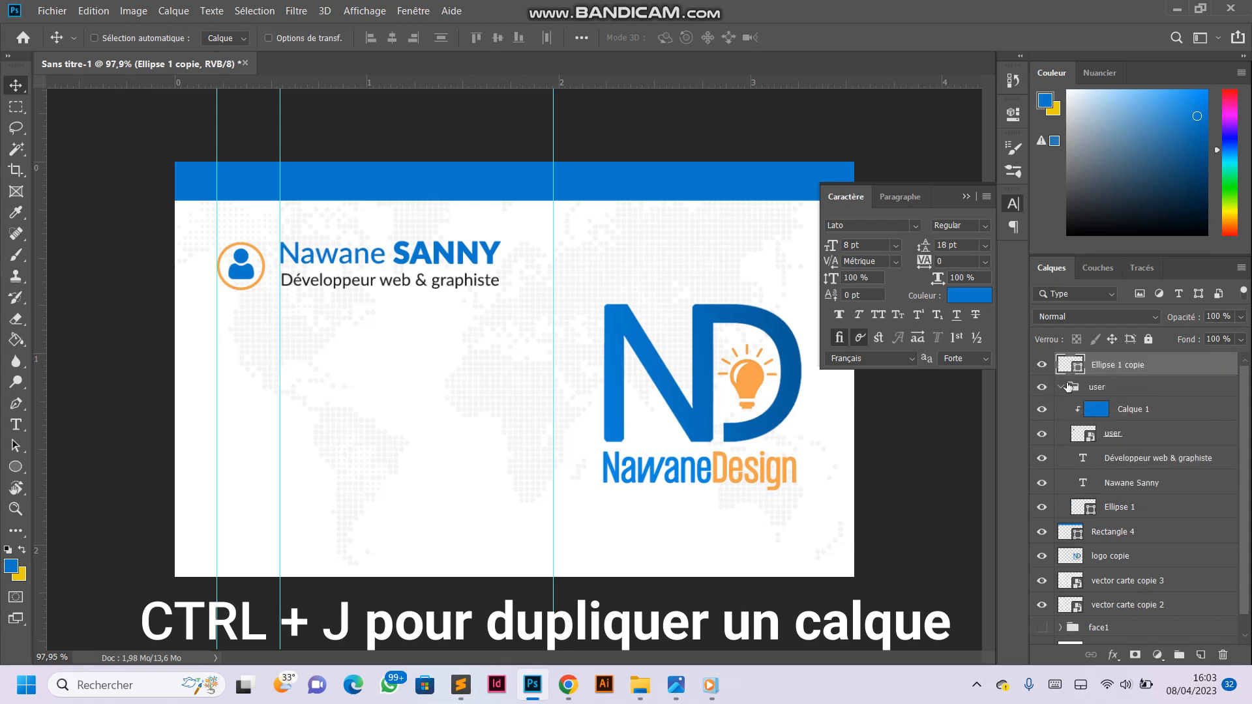
left_click(1060, 387)
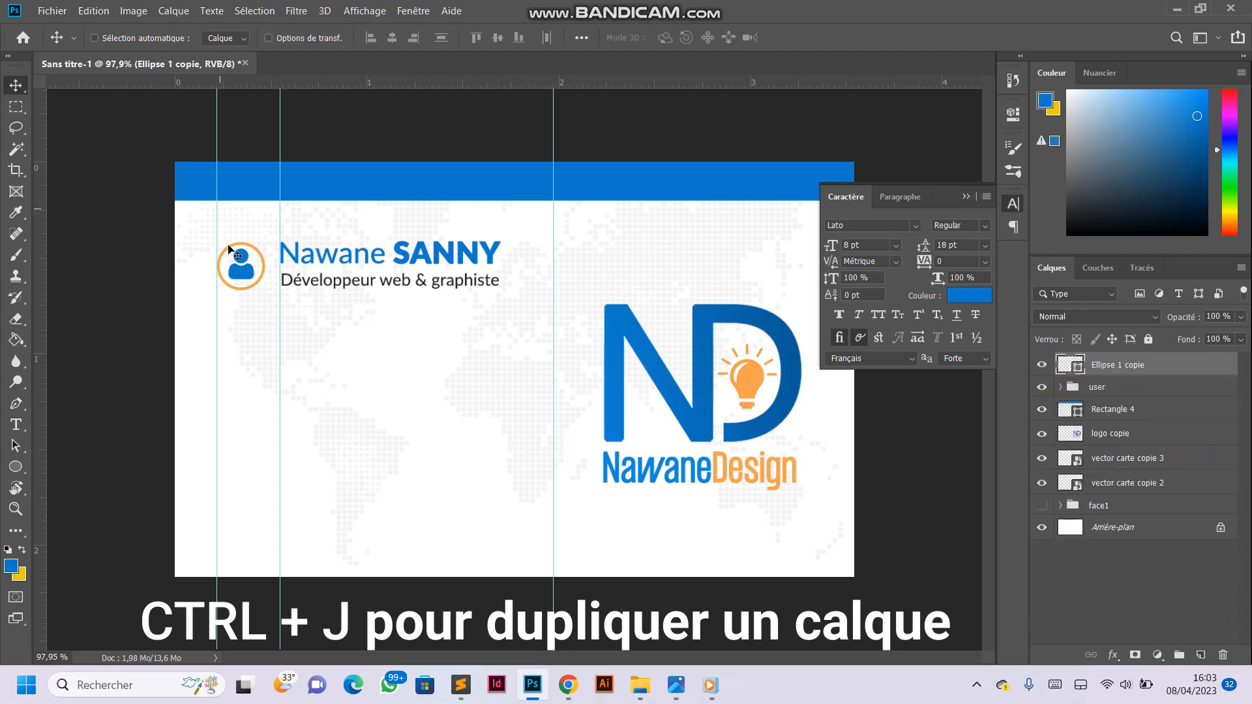
- Move the copied ring straight down below the person icon and add a horizontal guide along its top edge
left_click_drag(234, 269, 234, 342)
scroll(237, 334, "up", 4)
left_click_drag(151, 341, 150, 392)
scroll(159, 394, "down", 4)
scroll(298, 386, "up", 2)
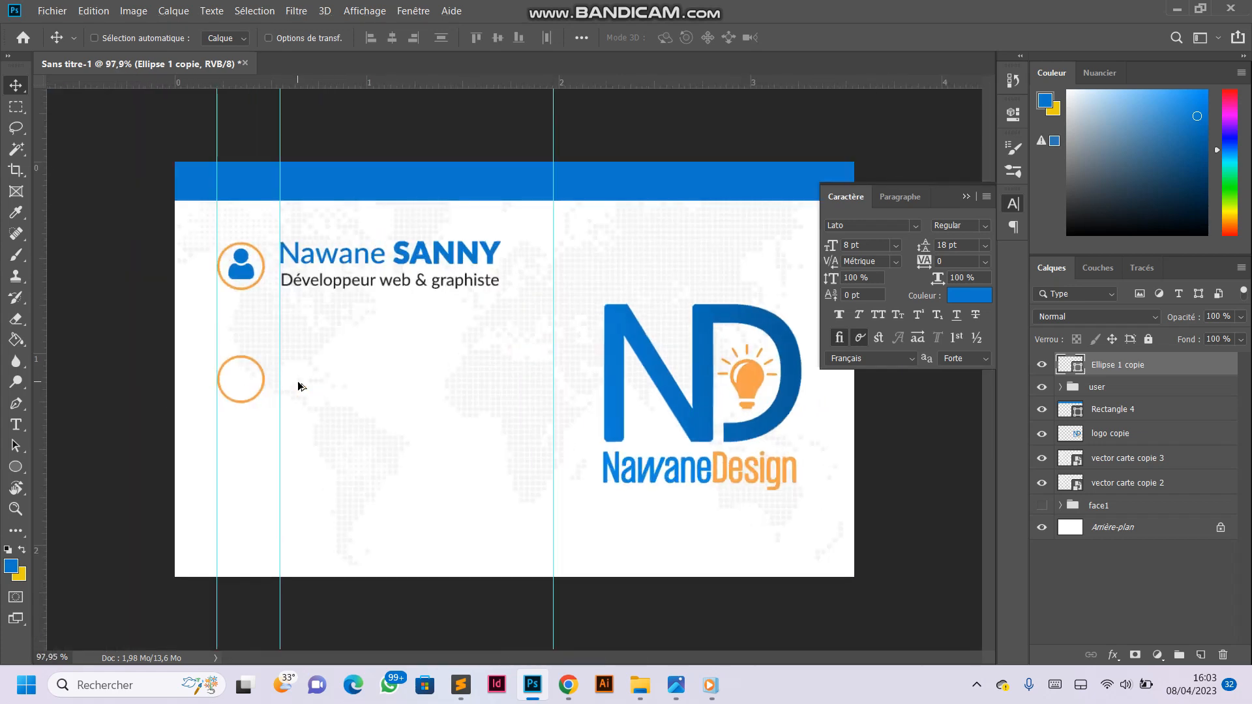
left_click_drag(414, 83, 384, 356)
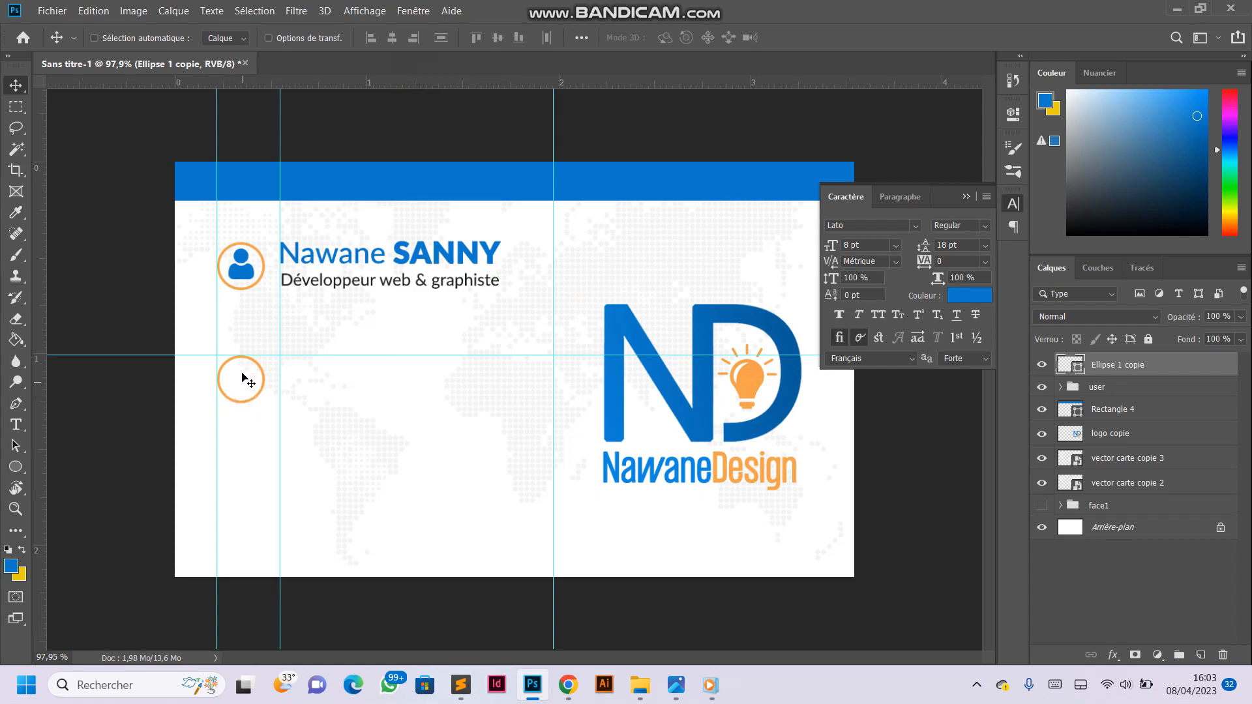
- Place the phone icon 126341 from the Téléchargements folder, scale it to about 4,88 % and move it onto the copied ring
mouse_move(640, 684)
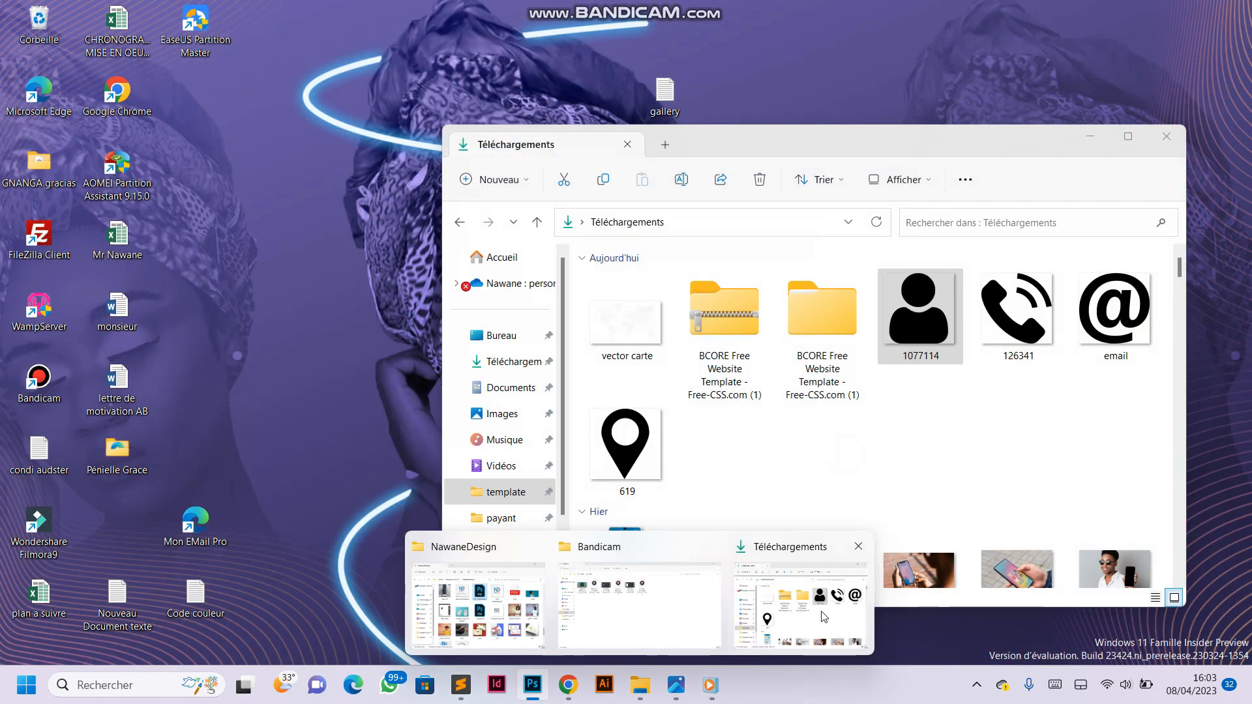
left_click(838, 617)
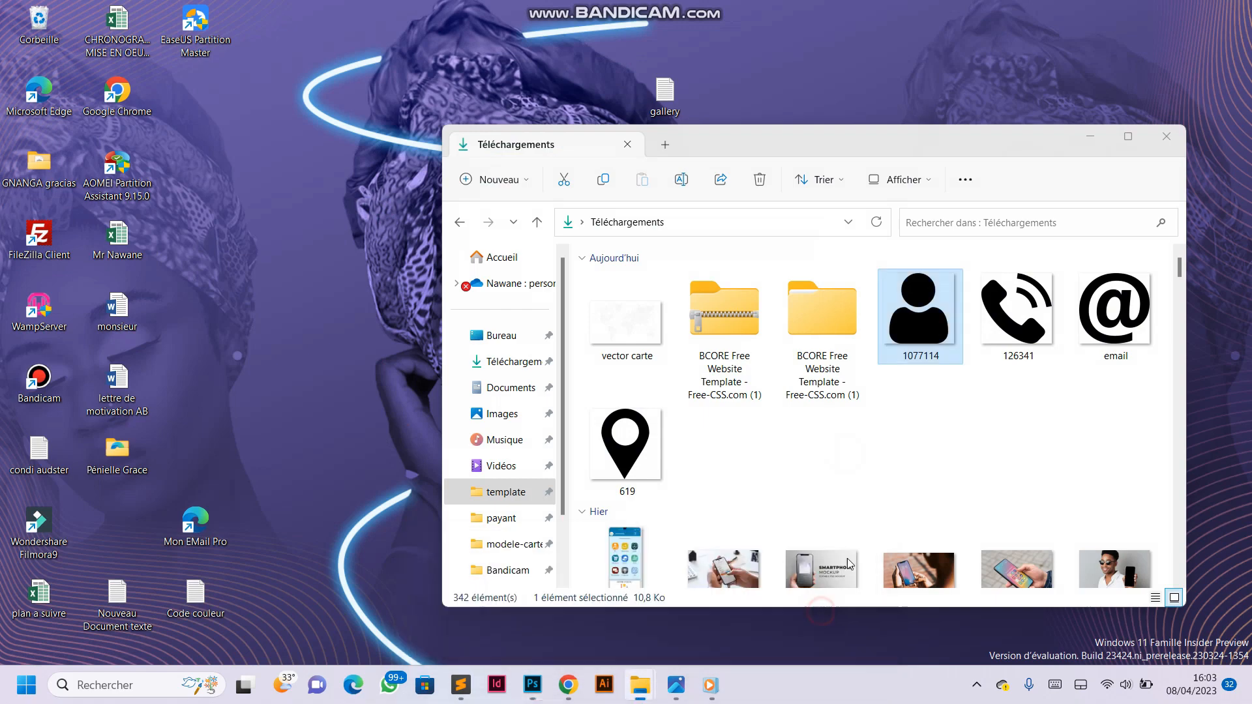
left_click(1115, 313)
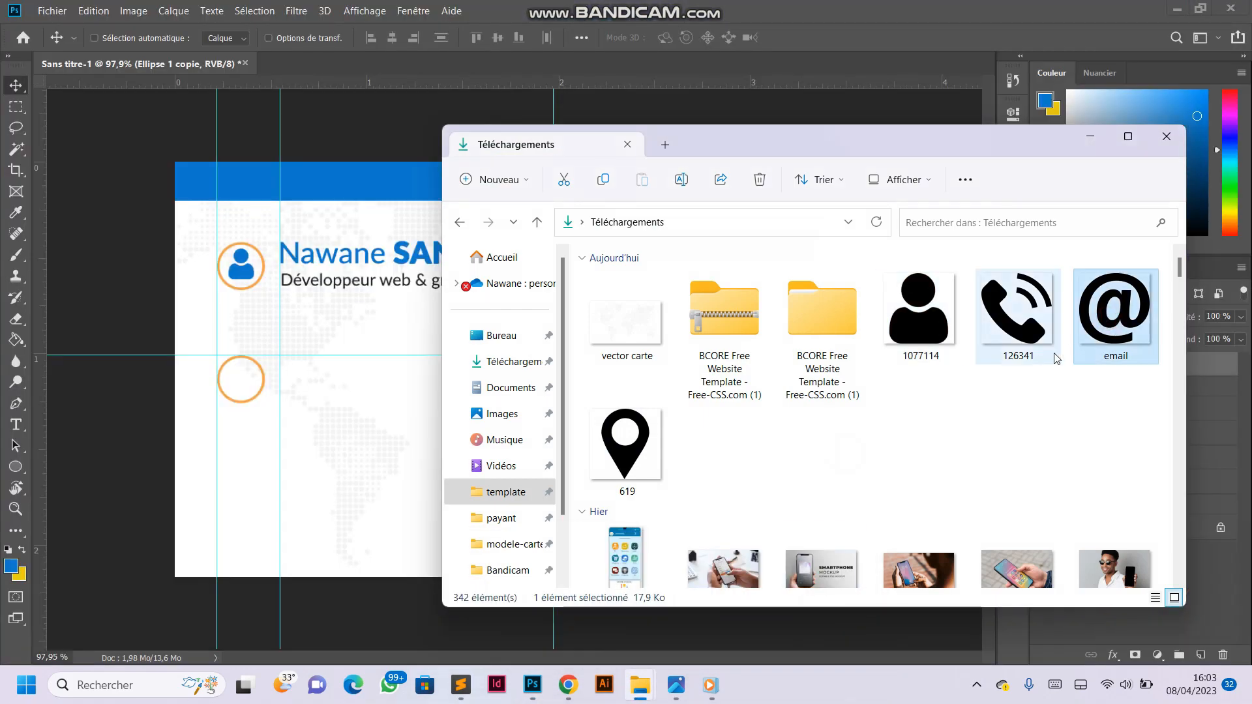
left_click(1027, 318)
left_click_drag(1028, 305, 236, 381)
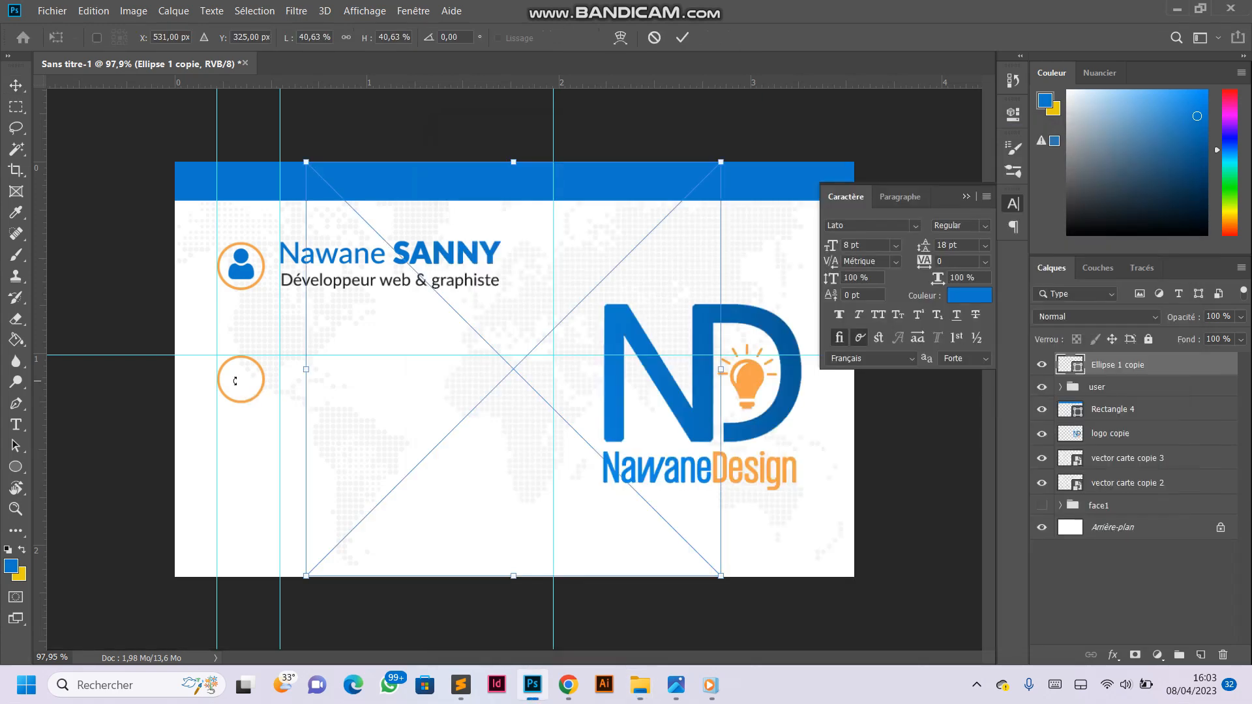
left_click_drag(718, 576, 318, 183)
left_click_drag(316, 193, 233, 405)
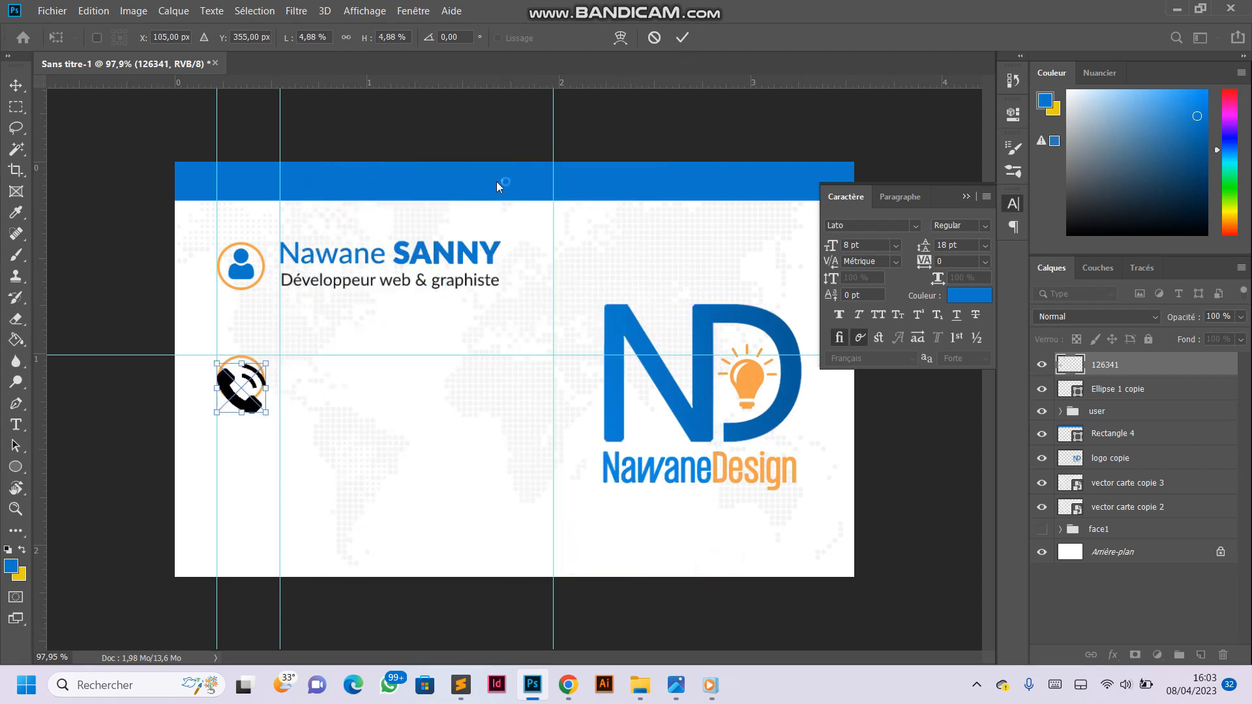
- Shrink the phone icon to about 2,94 % inside the copied ring and commit its placement
scroll(160, 401, "up", 5)
left_click_drag(208, 460, 161, 390)
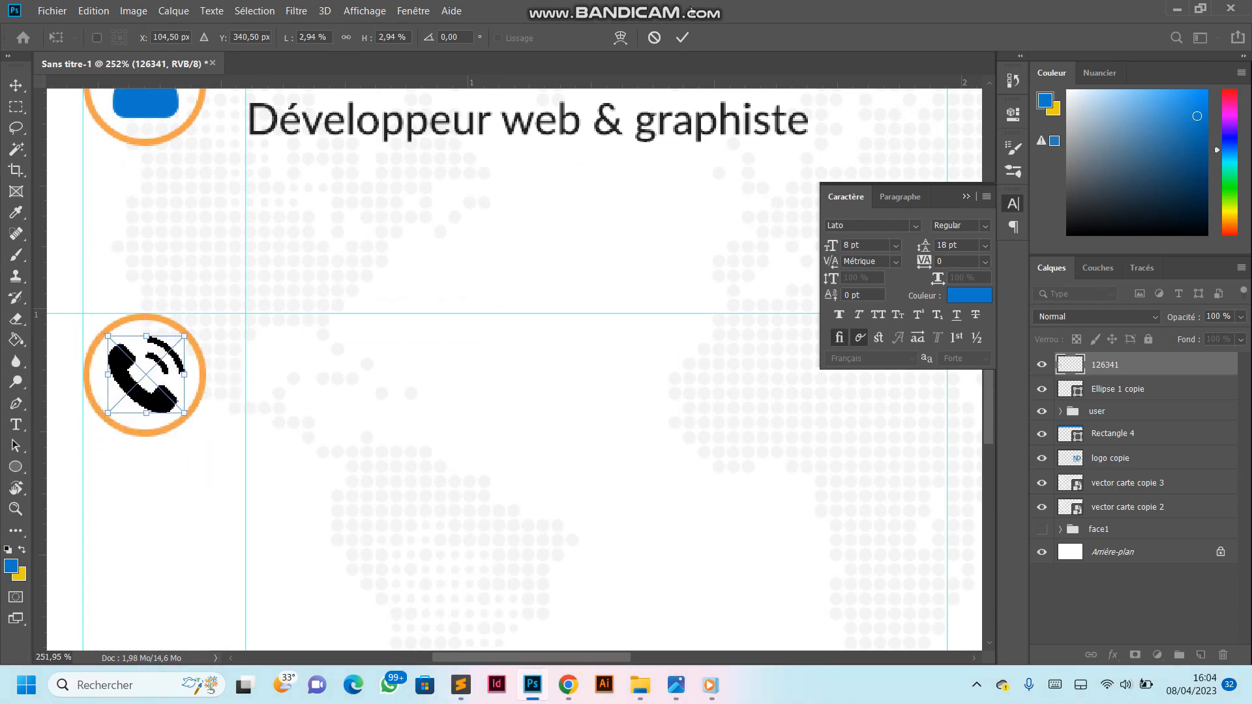
left_click(683, 39)
scroll(324, 411, "down", 5)
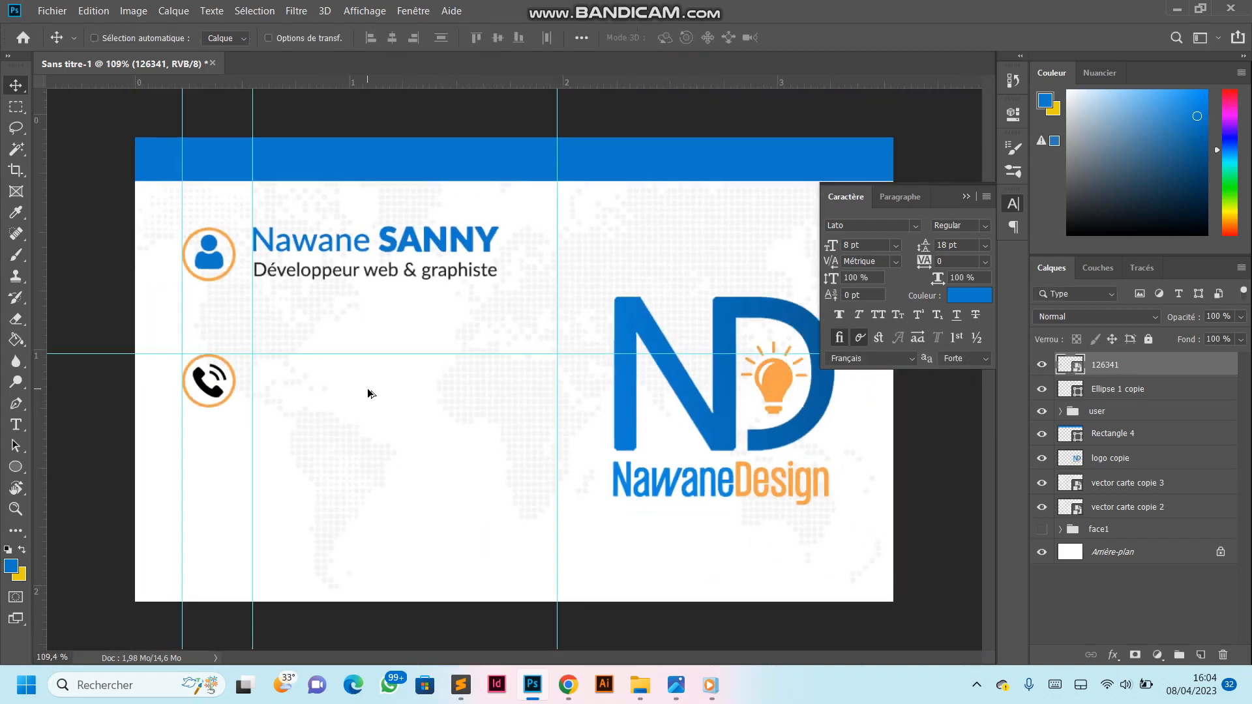
- Fine-tune the phone icon's size and centring within the orange ring using Free Transform
scroll(225, 383, "up", 7)
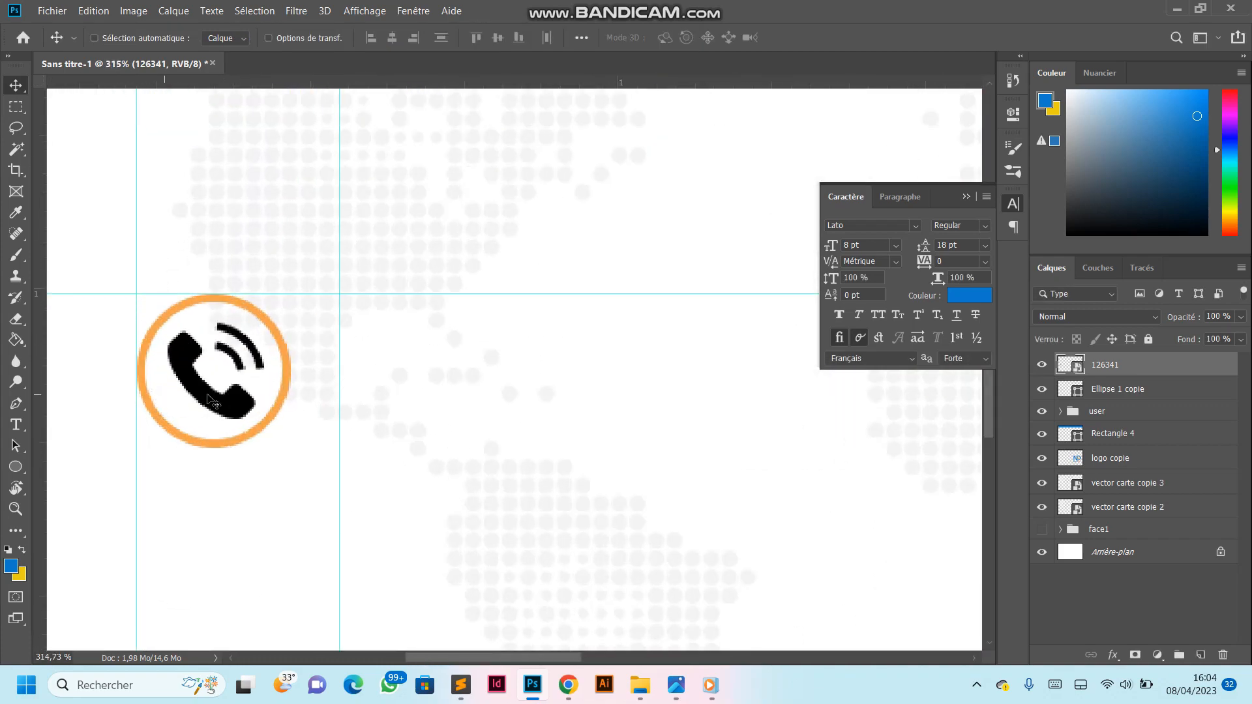
key("ctrl+t")
left_click_drag(264, 419, 235, 393)
left_click_drag(166, 326, 164, 322)
left_click_drag(255, 413, 262, 420)
left_click(682, 37)
scroll(335, 374, "down", 6)
scroll(255, 402, "up", 1)
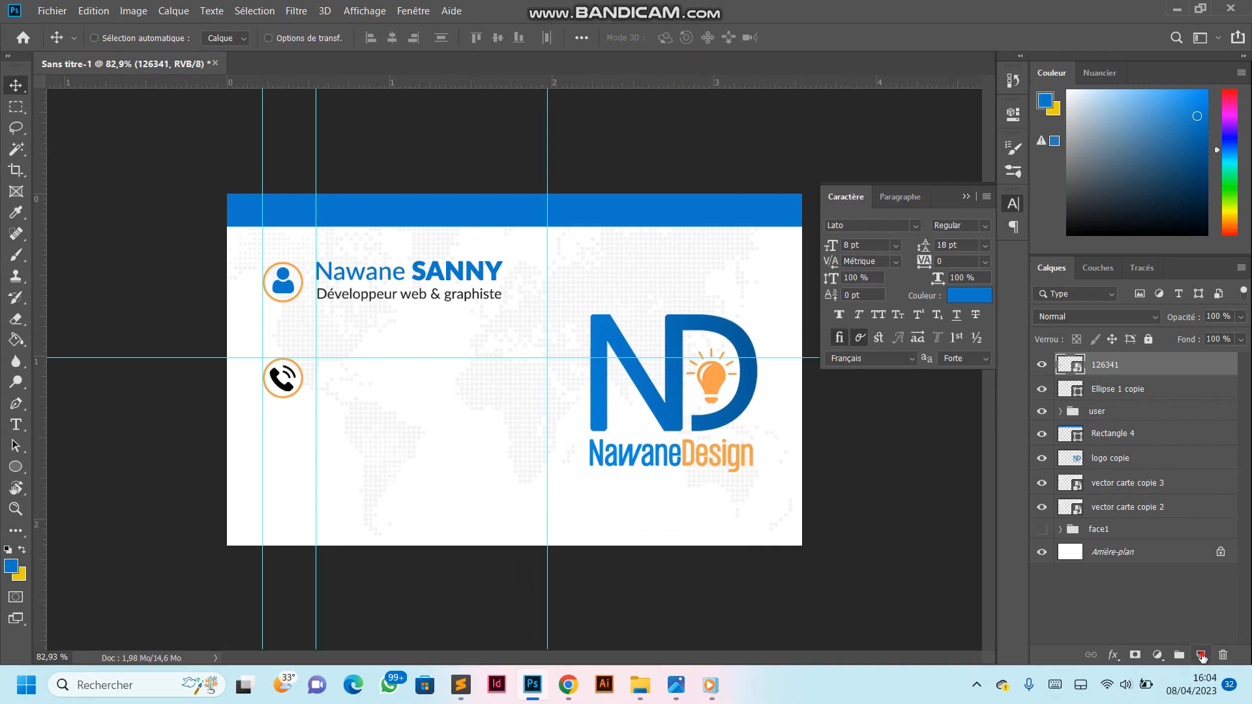
- Recolour the phone icon blue with a new layer filled with the foreground colour and clipped to the icon
left_click(1201, 656)
key("g")
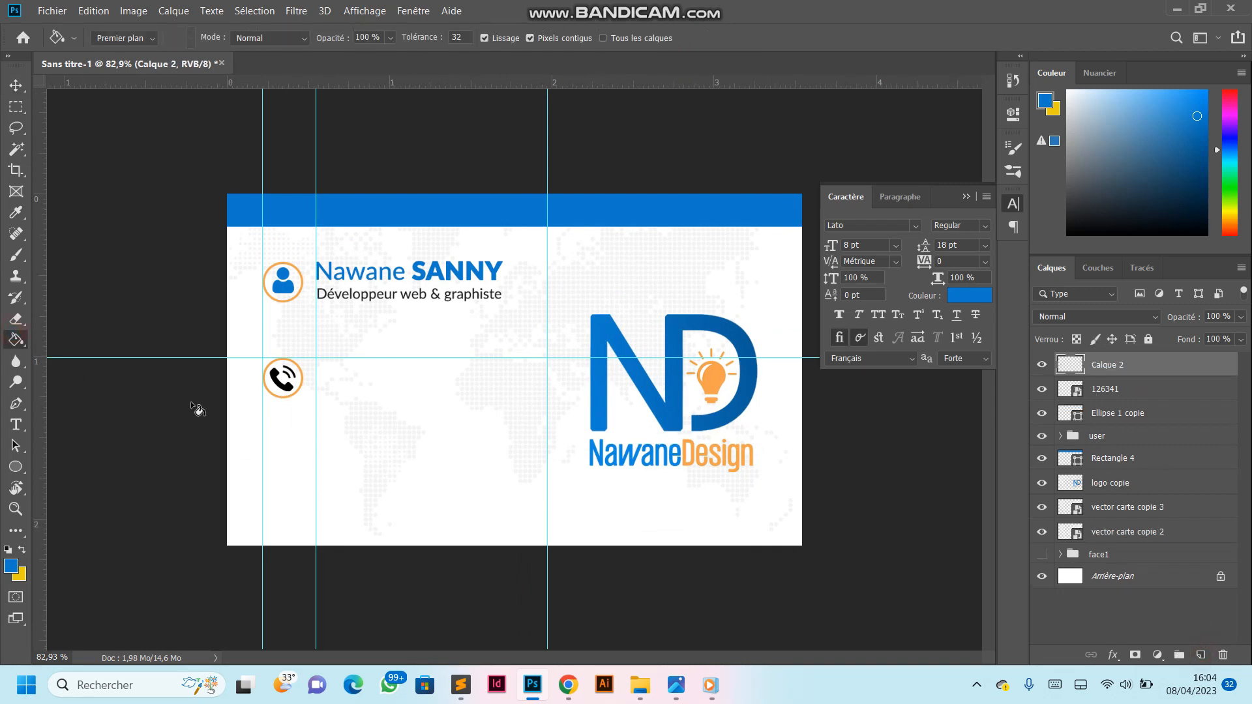
left_click(337, 370)
key("ctrl+alt+g")
scroll(257, 368, "up", 3)
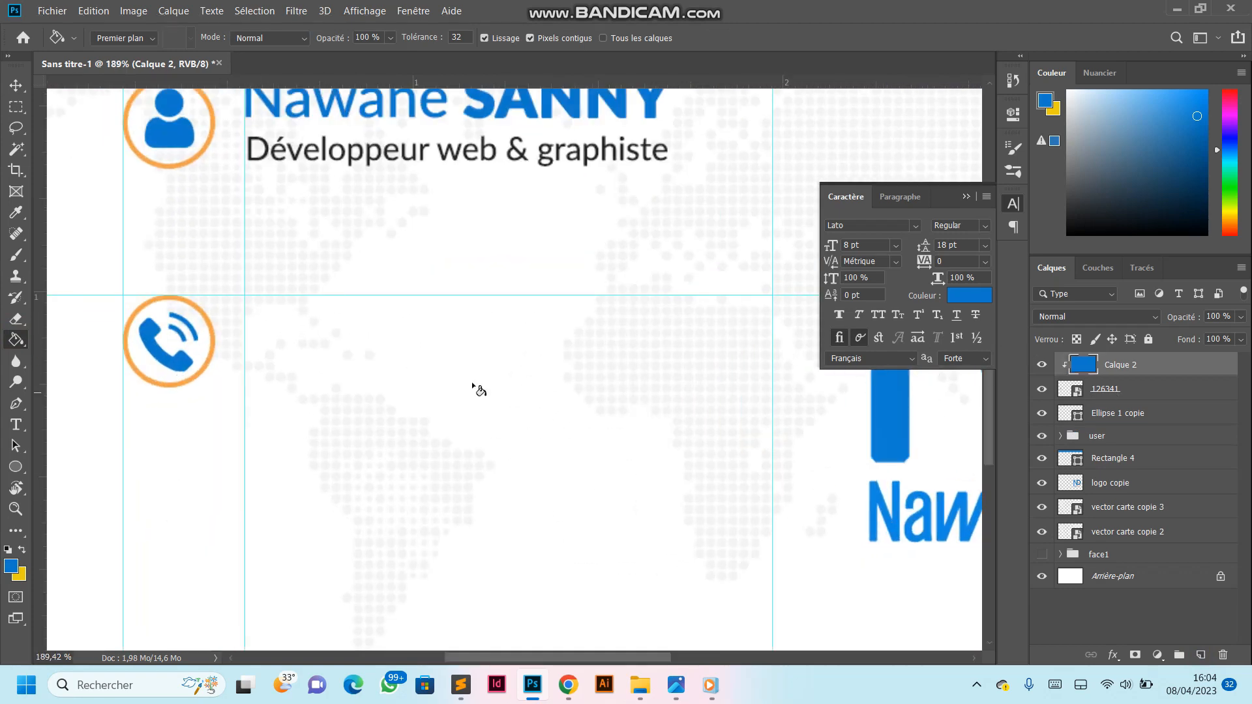
- Add the phone number as a blue 8 pt Lato Regular text beside the phone icon, aligned with the name's vertical guide
scroll(335, 344, "down", 3)
scroll(98, 439, "up", 3)
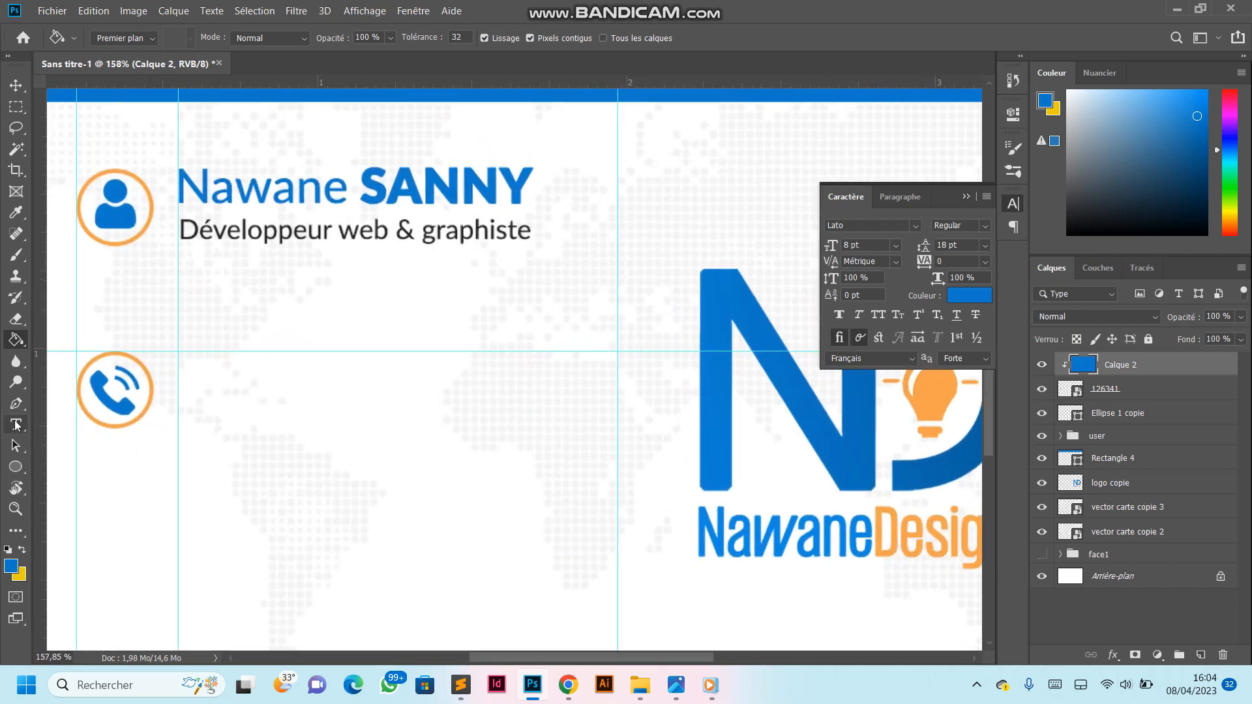
left_click(26, 423)
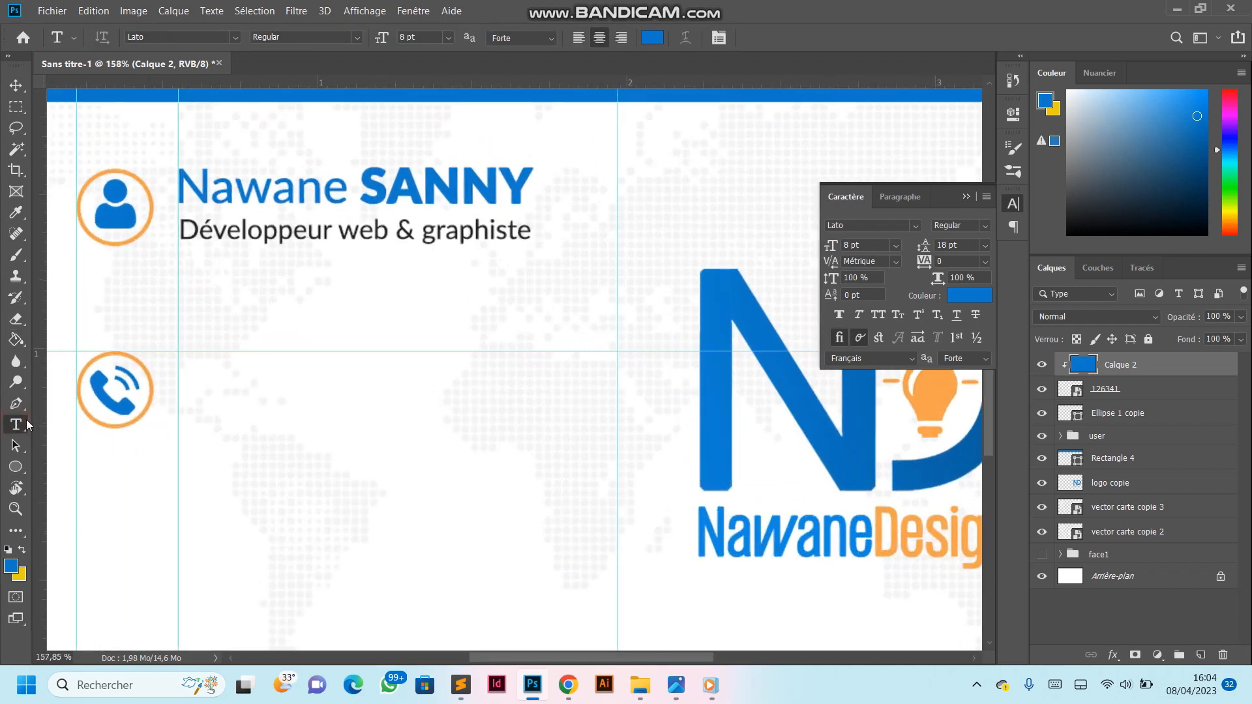
left_click(199, 391)
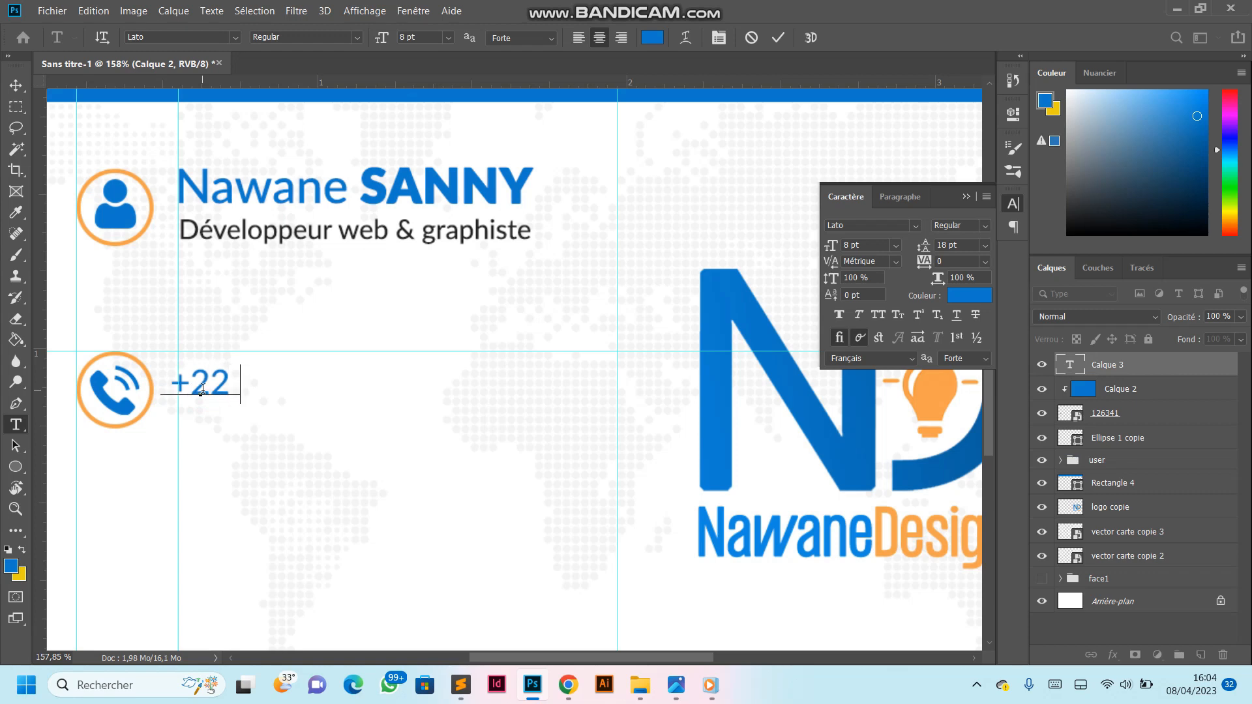
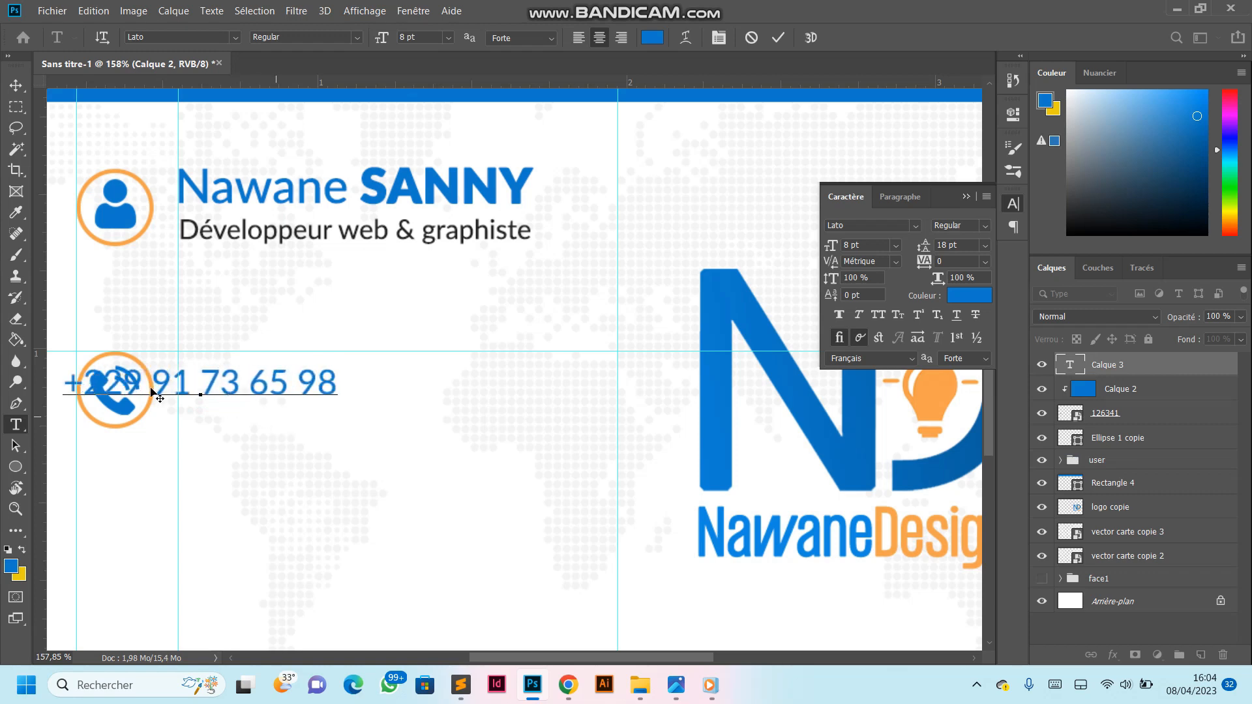
left_click(778, 38)
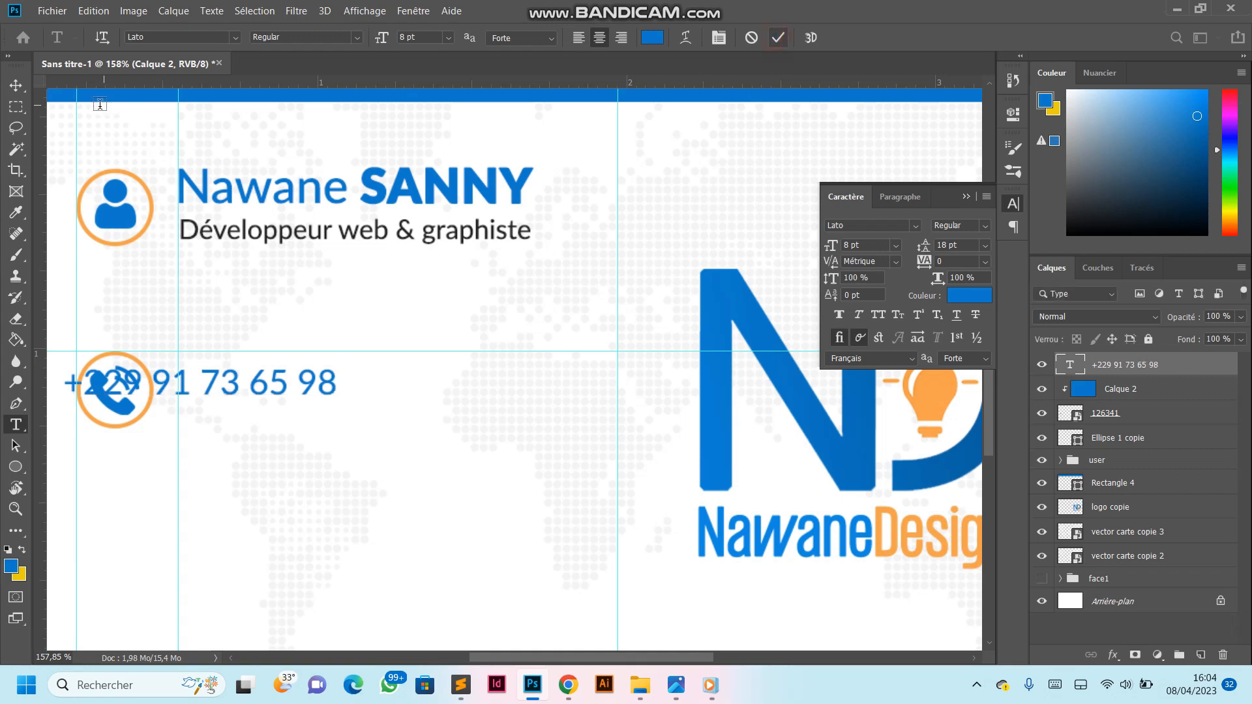
left_click(16, 84)
left_click_drag(246, 401, 337, 401)
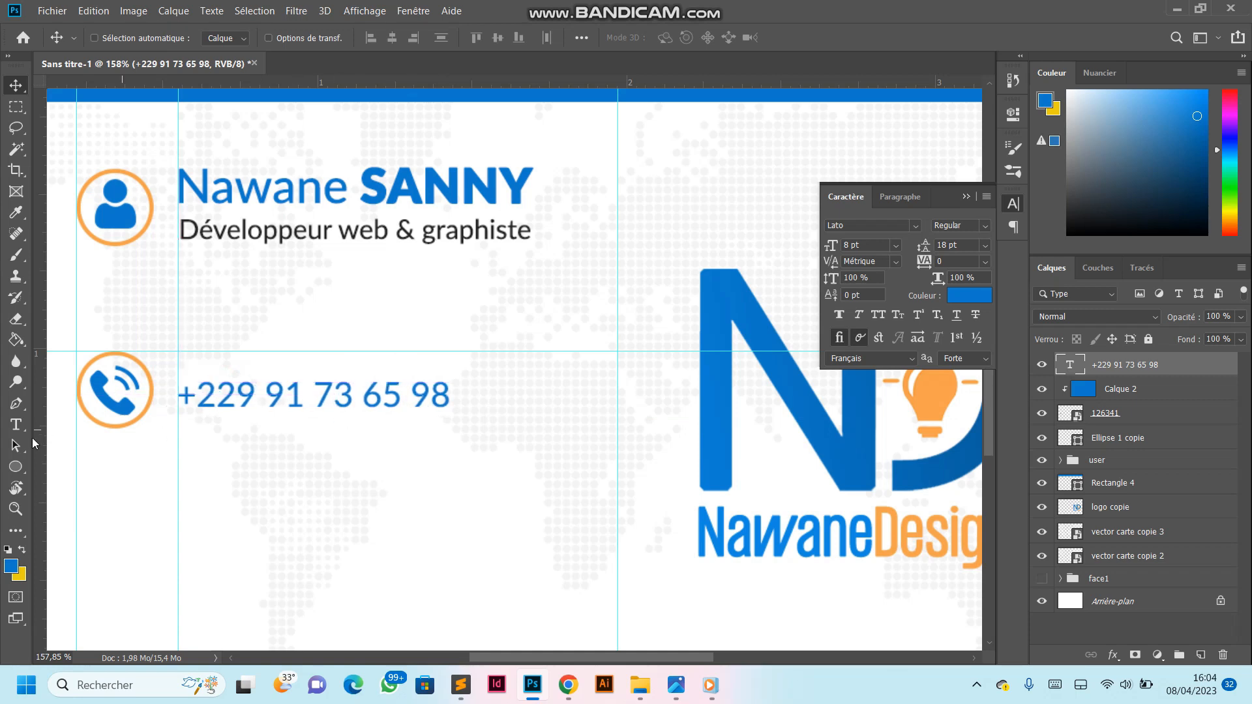
- Set the digits after the country code to 11 pt Lato Bold with faux bold and realign the phone number with the guide
left_click(15, 425)
left_click(267, 396)
left_click_drag(266, 396, 475, 394)
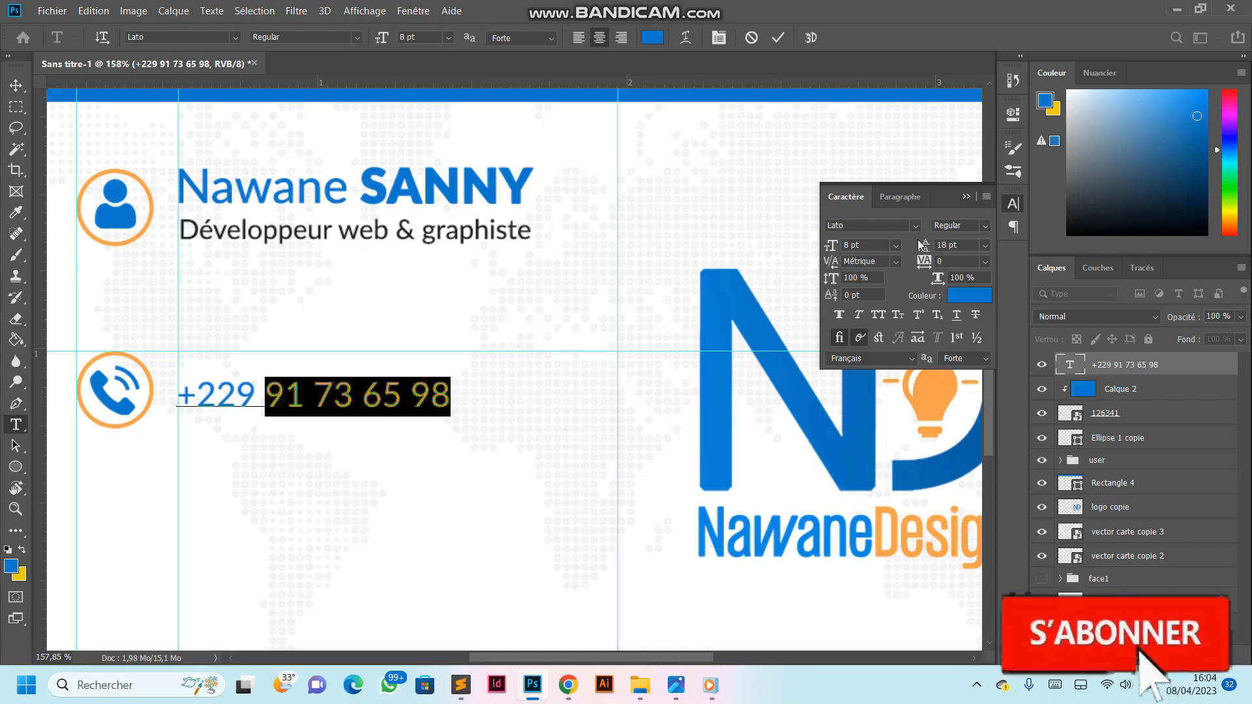
left_click(896, 245)
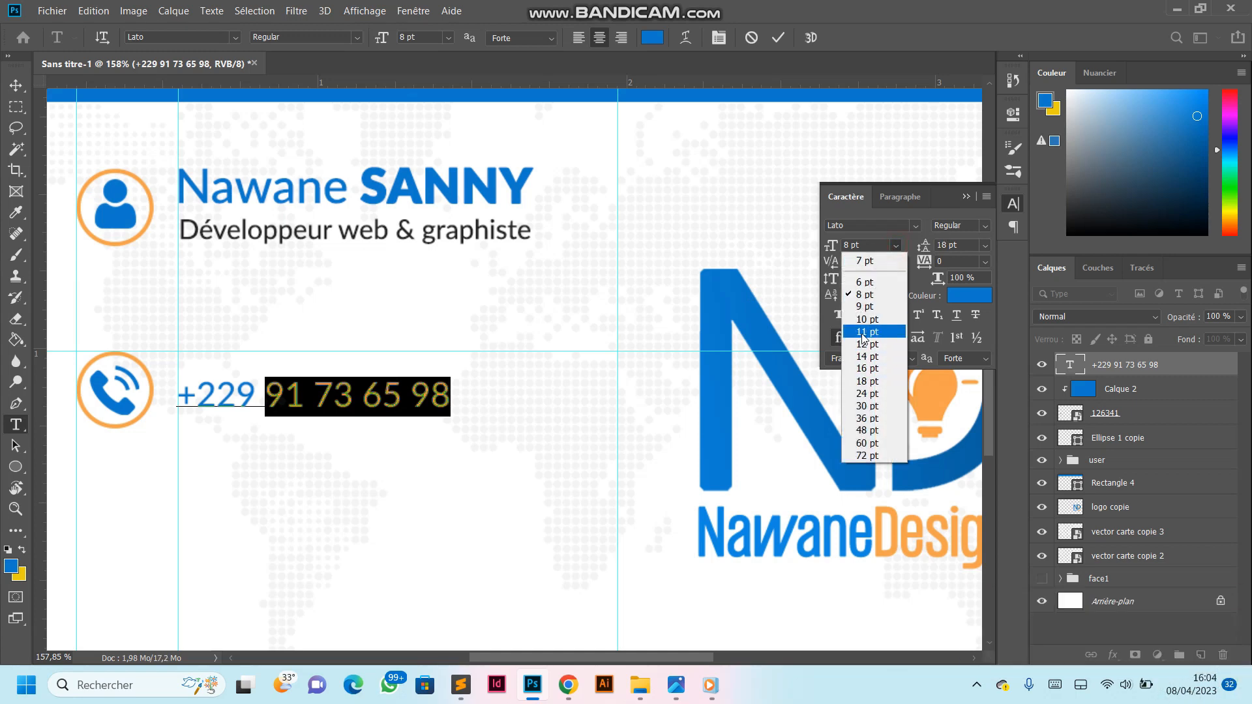
left_click(862, 332)
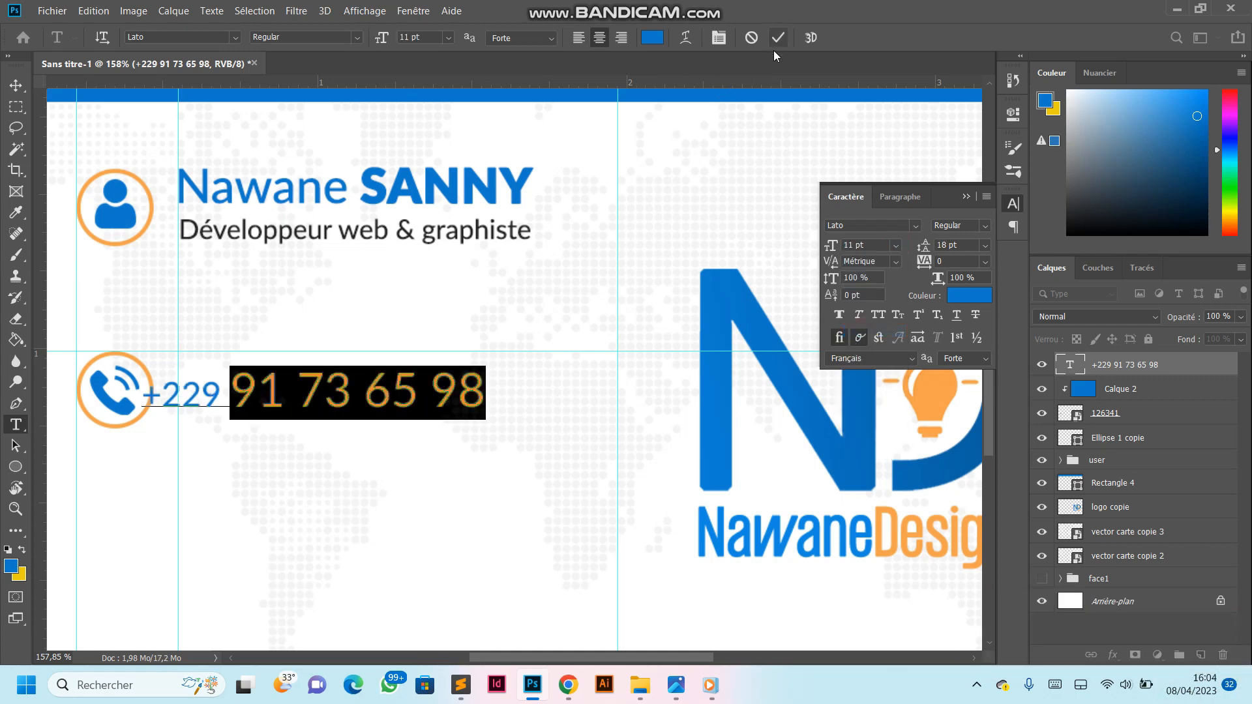
left_click(984, 225)
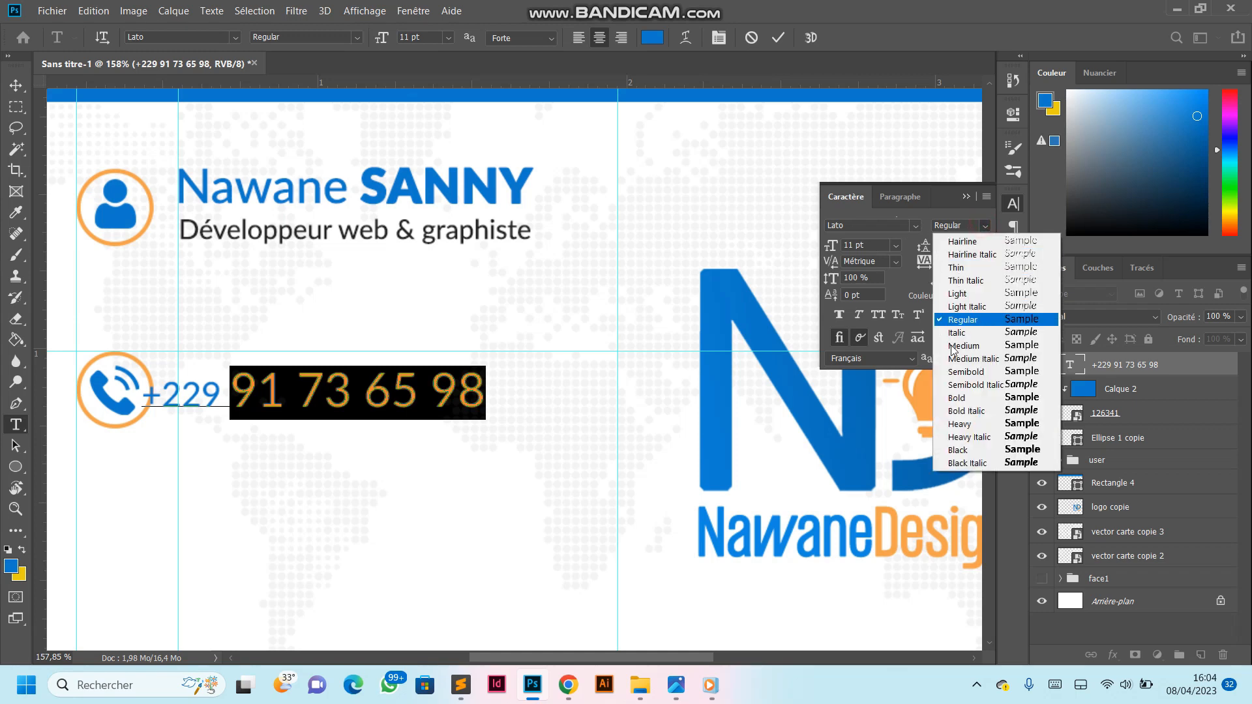
left_click(961, 401)
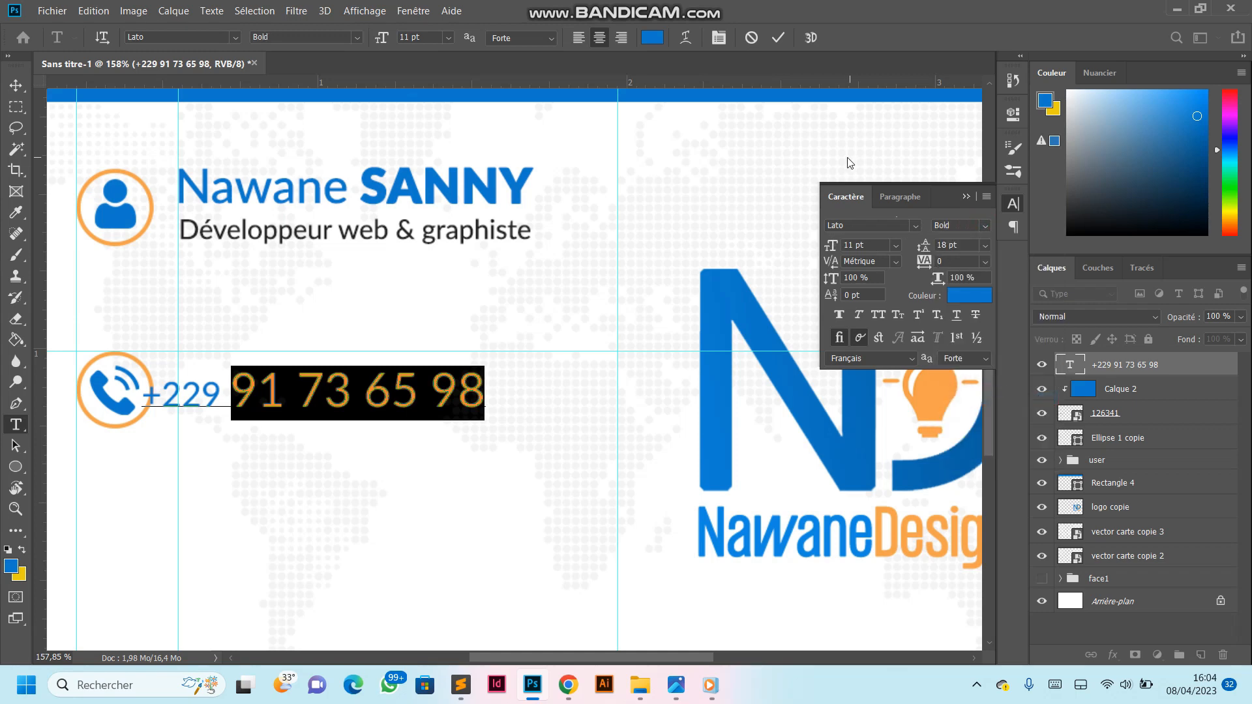
left_click(839, 315)
left_click(780, 38)
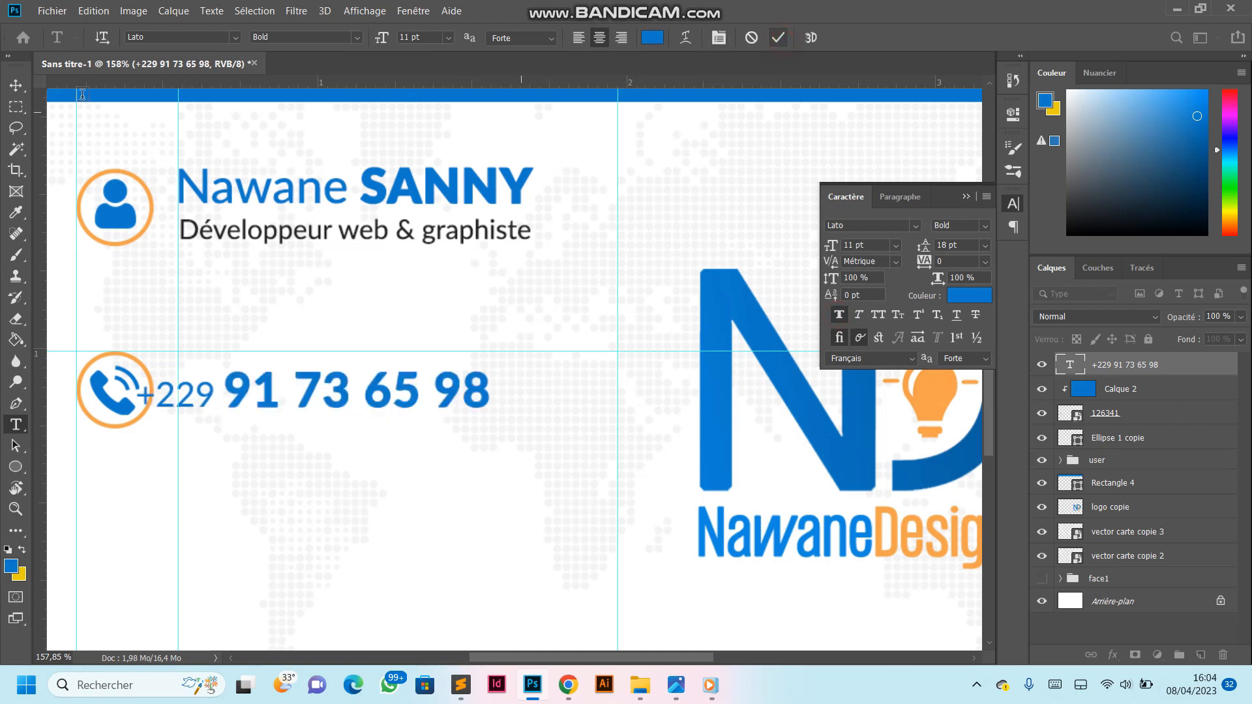
key("v")
left_click_drag(280, 402, 324, 416)
- Recolour the phone number text dark grey, 303030
scroll(333, 437, "down", 4)
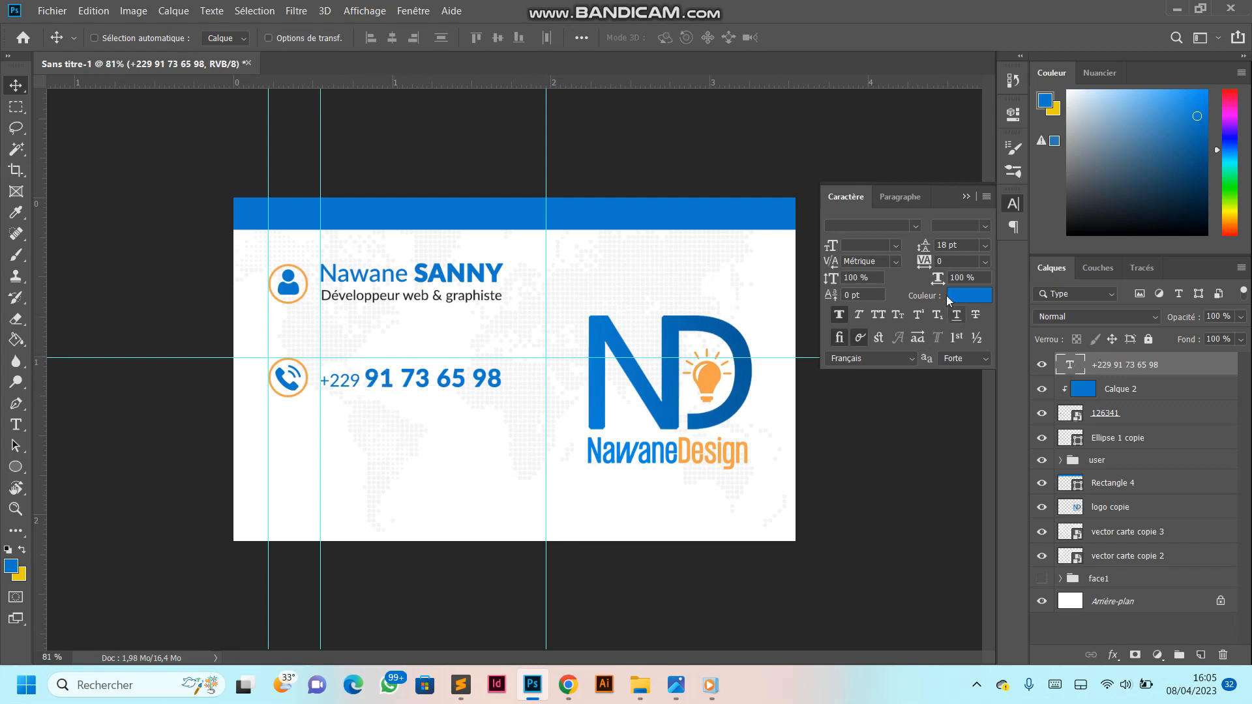
left_click(969, 295)
mouse_move(777, 530)
left_mouse_down()
mouse_move(795, 528)
mouse_move(782, 532)
mouse_move(784, 507)
mouse_move(780, 520)
left_mouse_up()
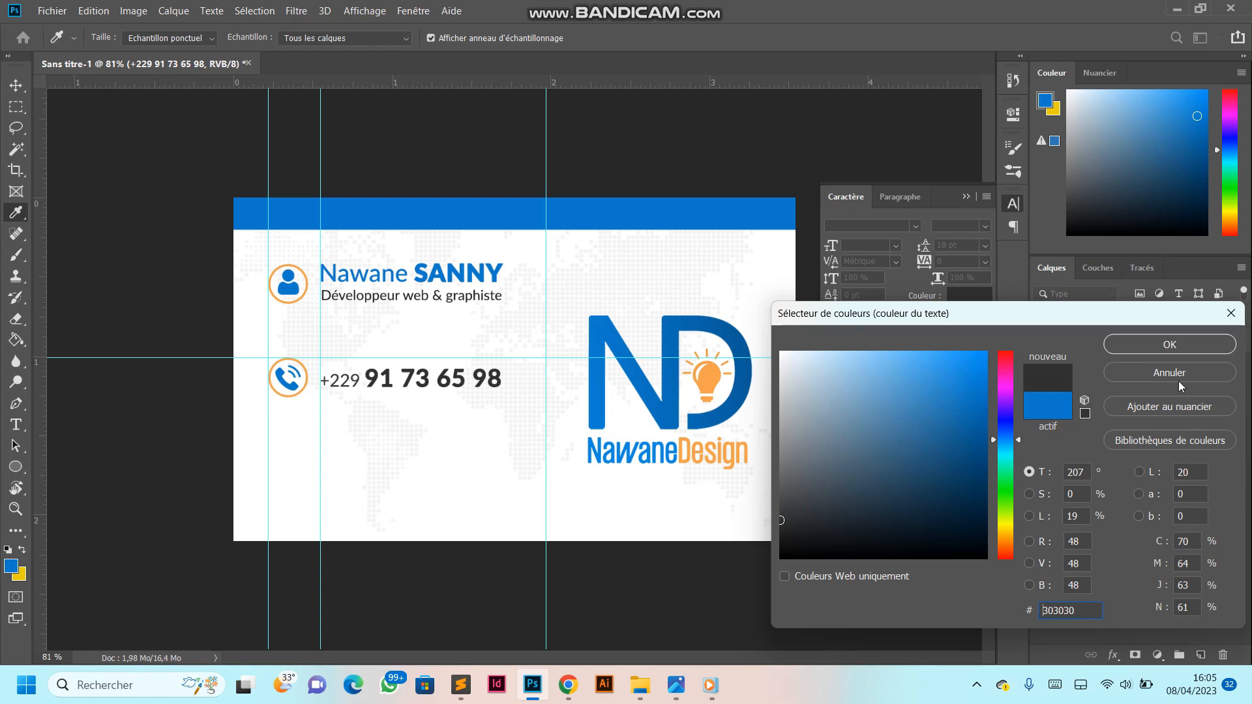
left_click(1168, 342)
- Scale the phone number text down with Free Transform until its large digits are about 9,74 pt
scroll(359, 354, "up", 4)
scroll(373, 356, "down", 3)
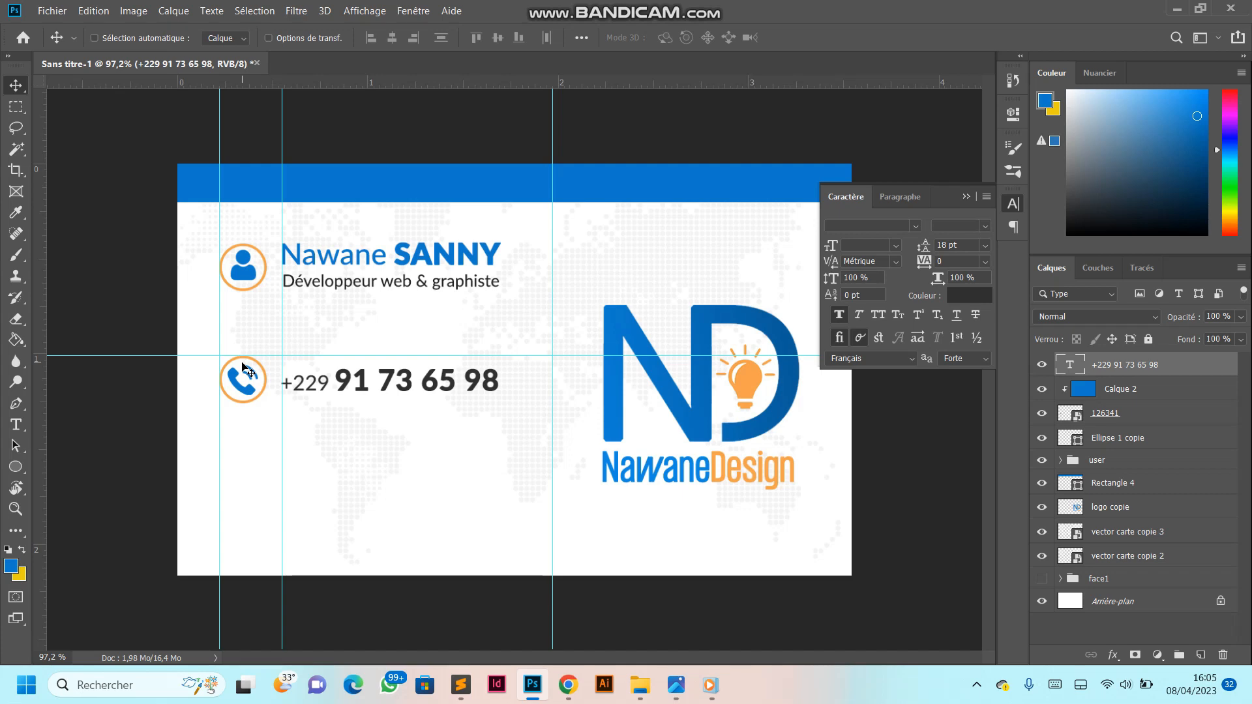
key("ctrl+t")
left_click_drag(496, 397, 474, 394)
left_click(799, 38)
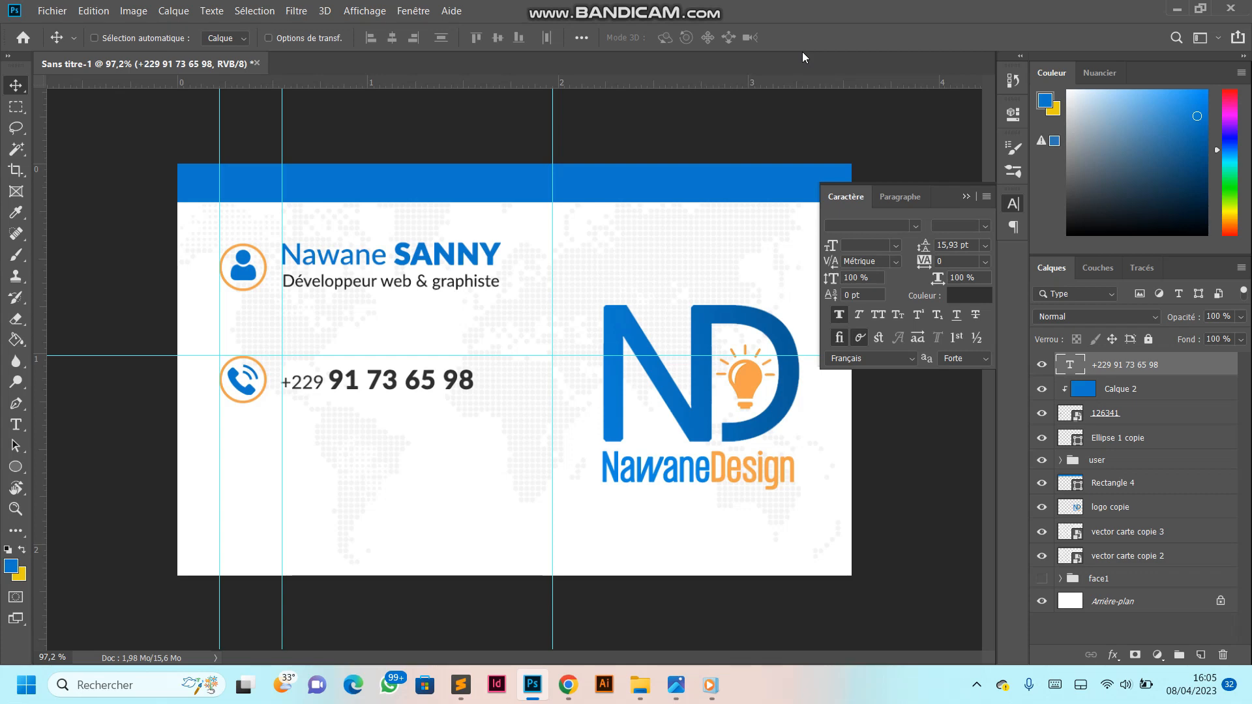
- Group the phone number, blue fill, phone icon and ring layers and name the group telephone
left_click(1116, 443)
left_click(1119, 411, "ctrl")
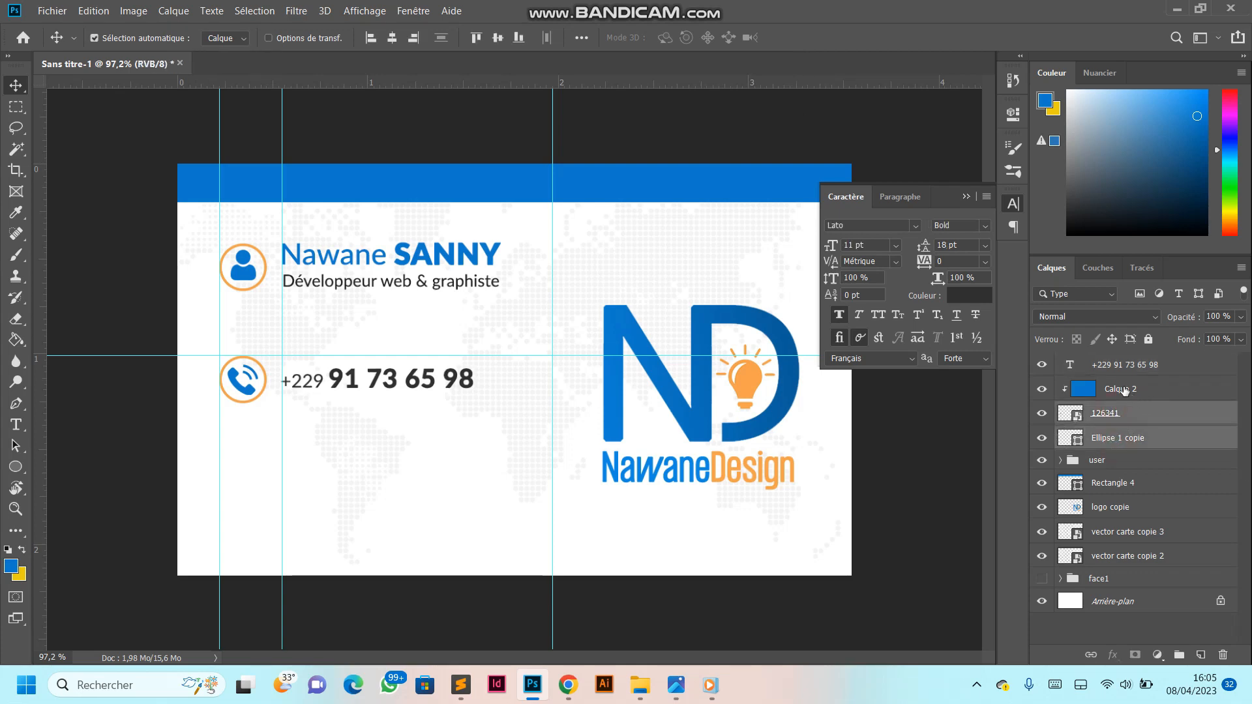
left_click(1122, 389, "ctrl")
left_click(1125, 370, "ctrl")
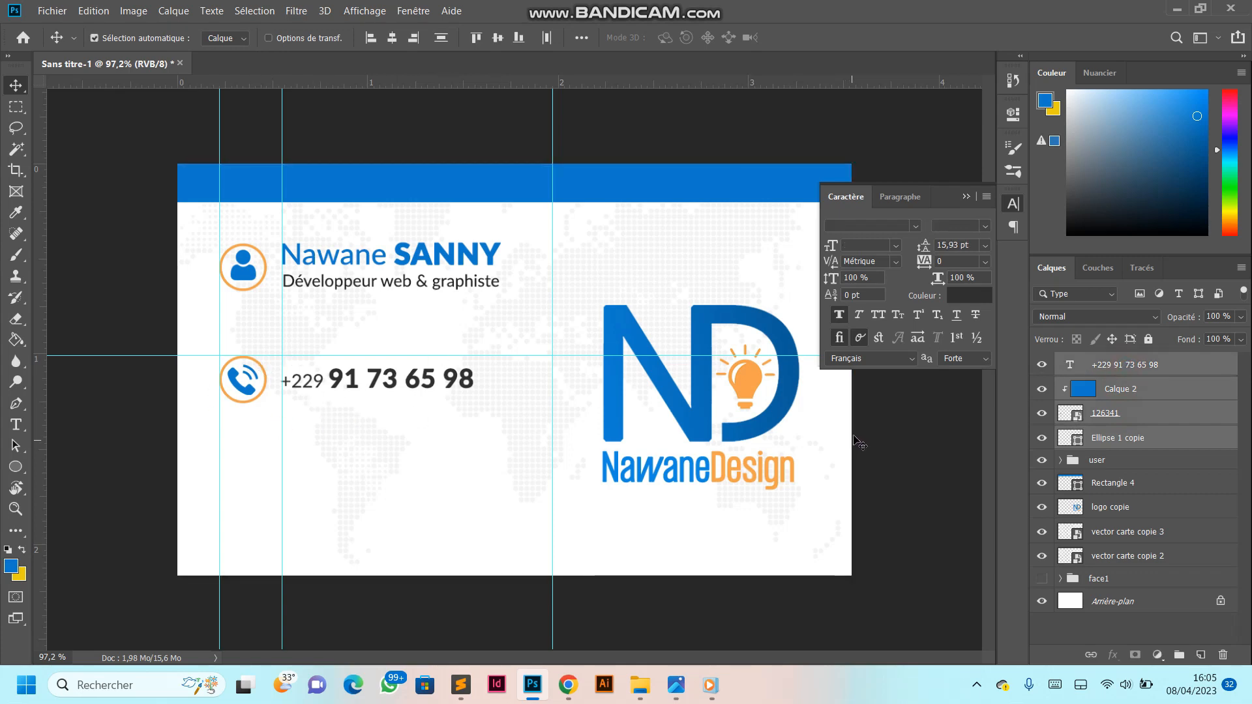
key("ctrl+g")
double_click(1108, 363)
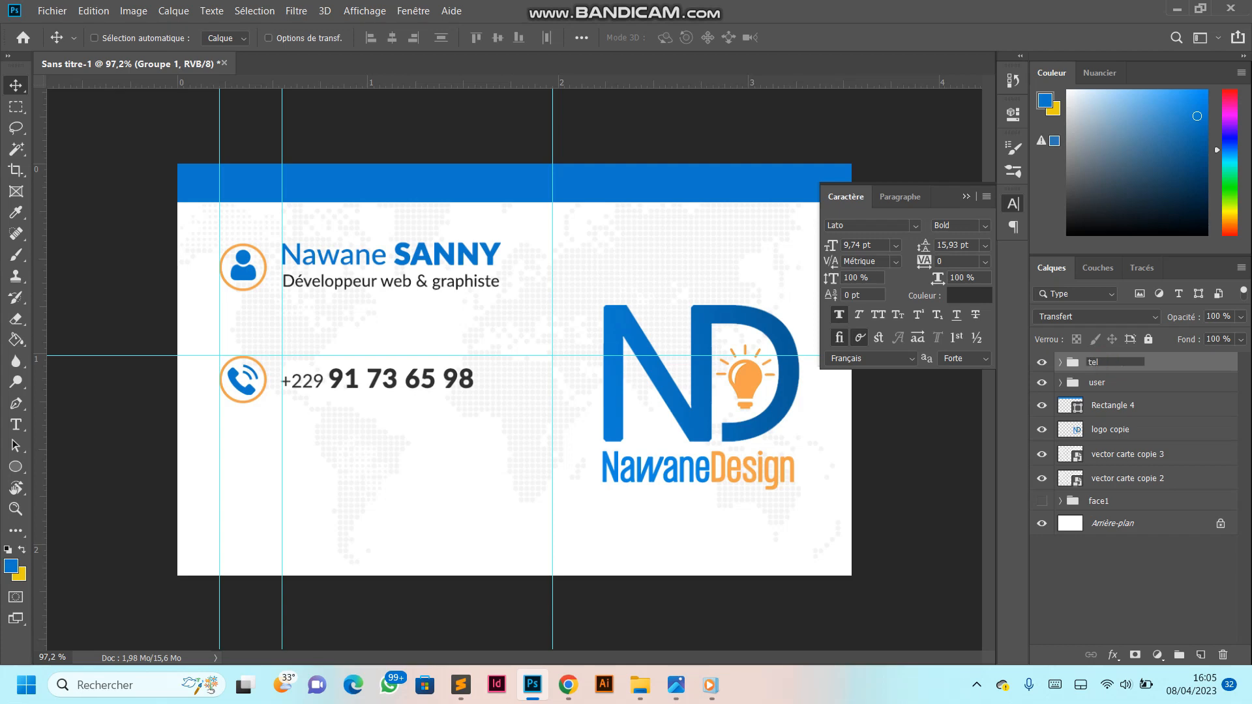
type("telephone")
key("Return")
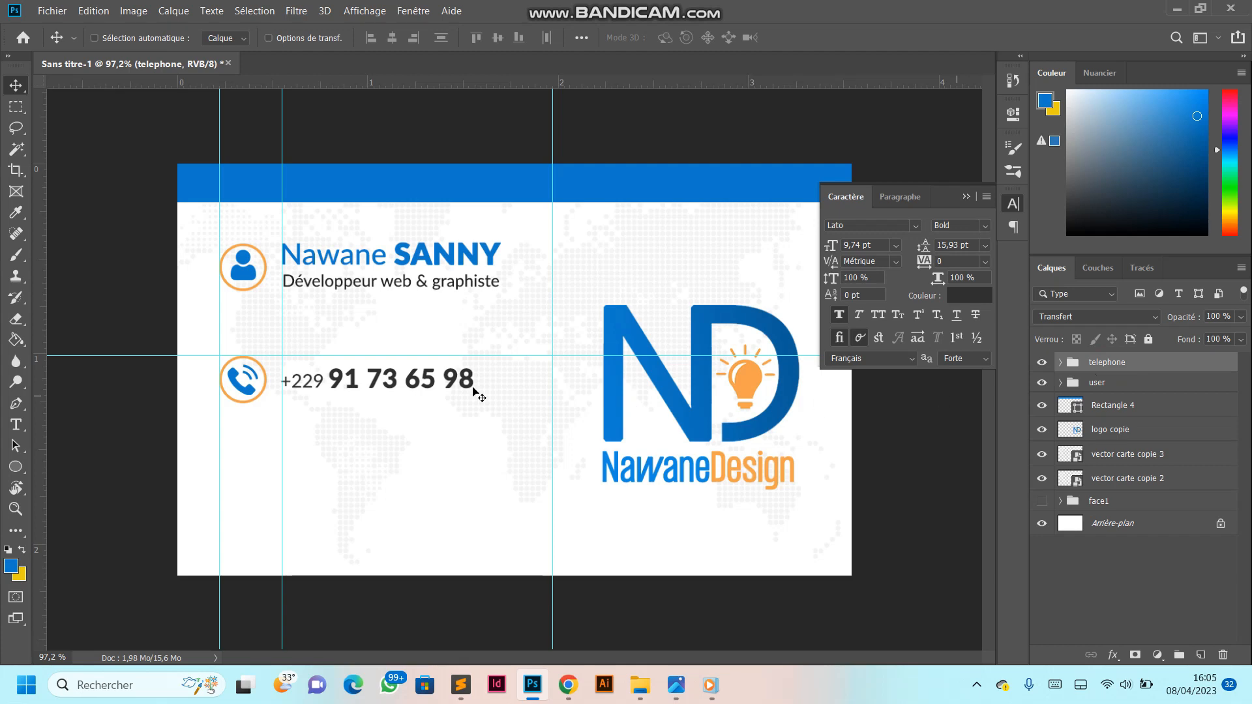
- Duplicate the phone's orange ring, take the copy out above the telephone group and place it directly below the phone ring
scroll(234, 438, "up", 3)
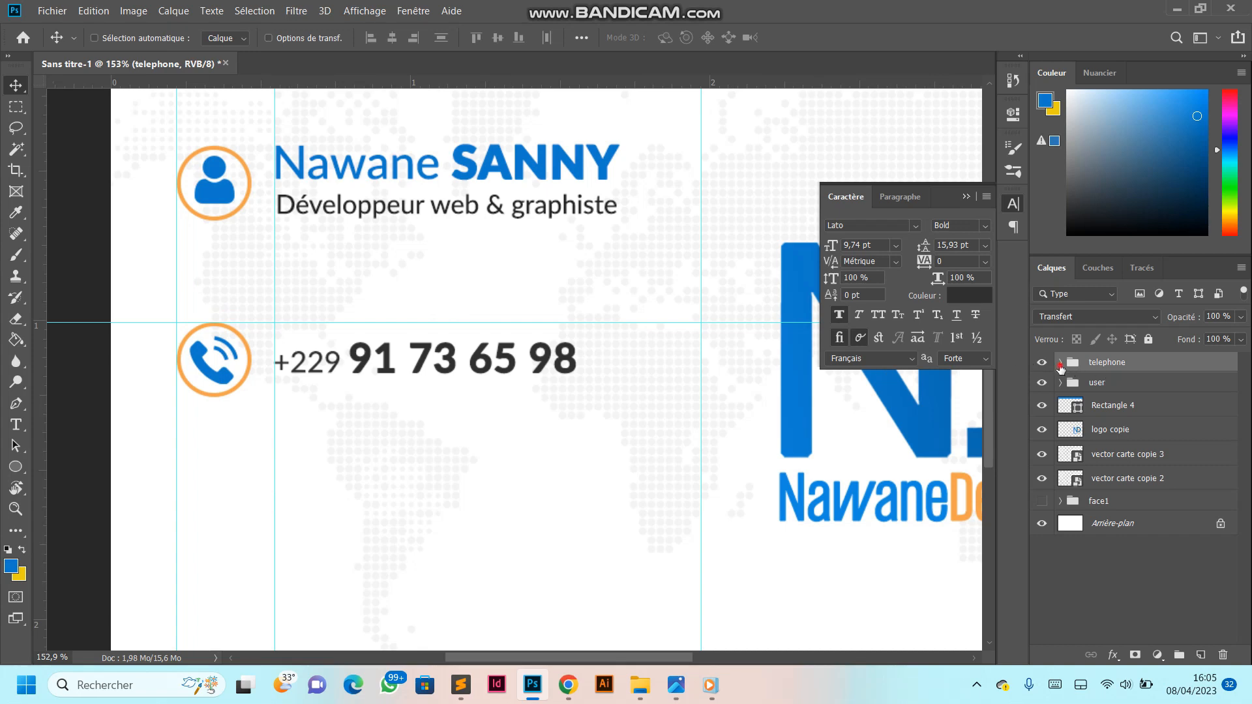
left_click(1059, 362)
left_click(1113, 461)
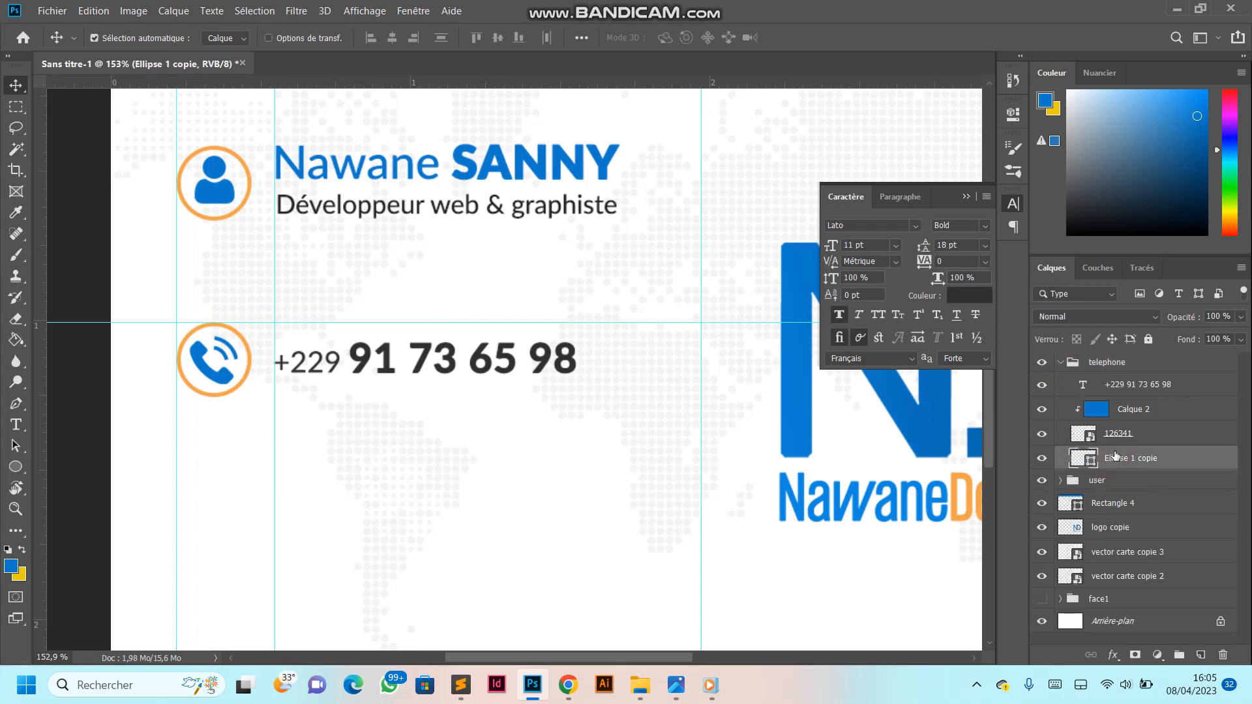
key("ctrl+j")
left_click_drag(1118, 461, 1112, 352)
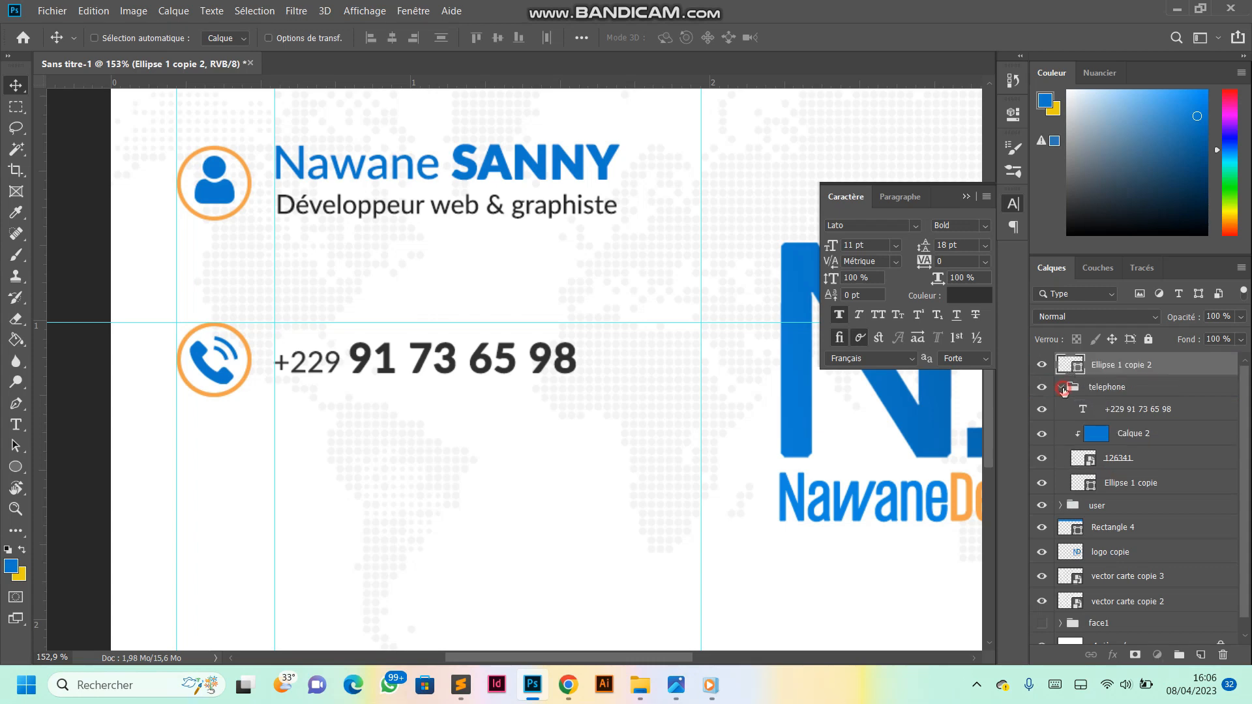
left_click(1061, 388)
left_click_drag(228, 389, 235, 470)
scroll(271, 464, "down", 2)
scroll(515, 352, "down", 1)
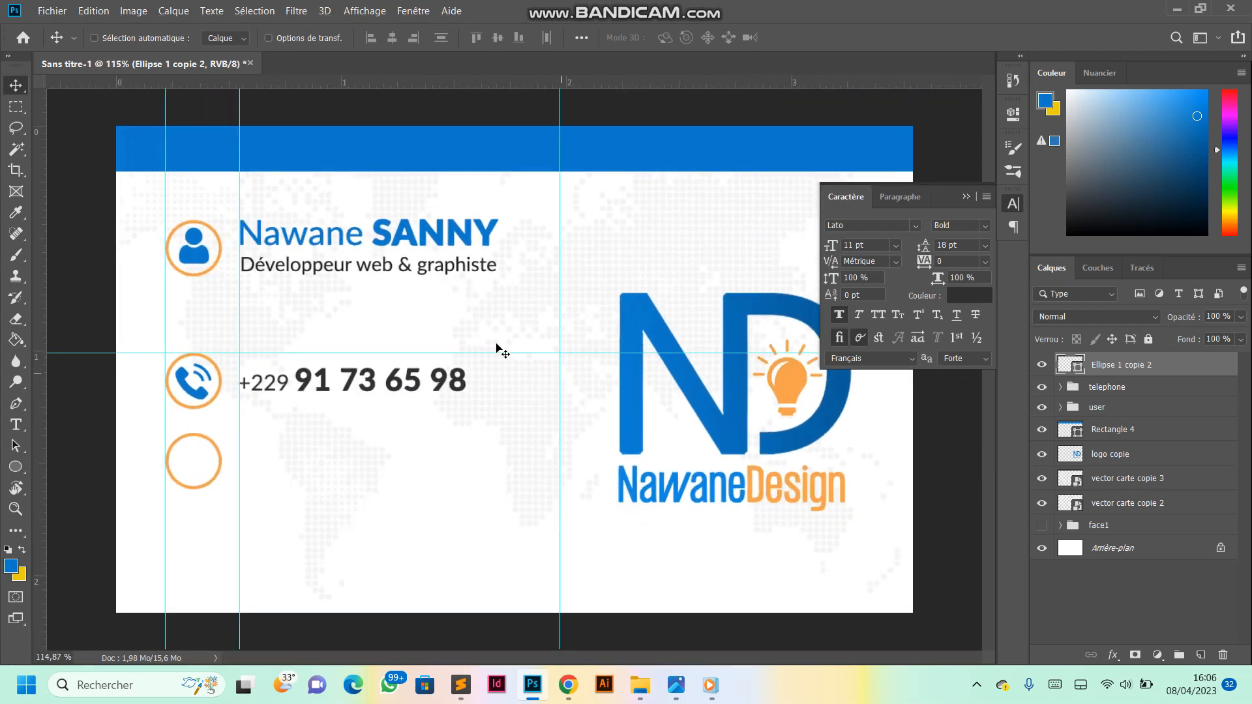
- Place the email icon from the Téléchargements folder, scale it to about 2,25 % and centre it inside the new ring
mouse_move(641, 685)
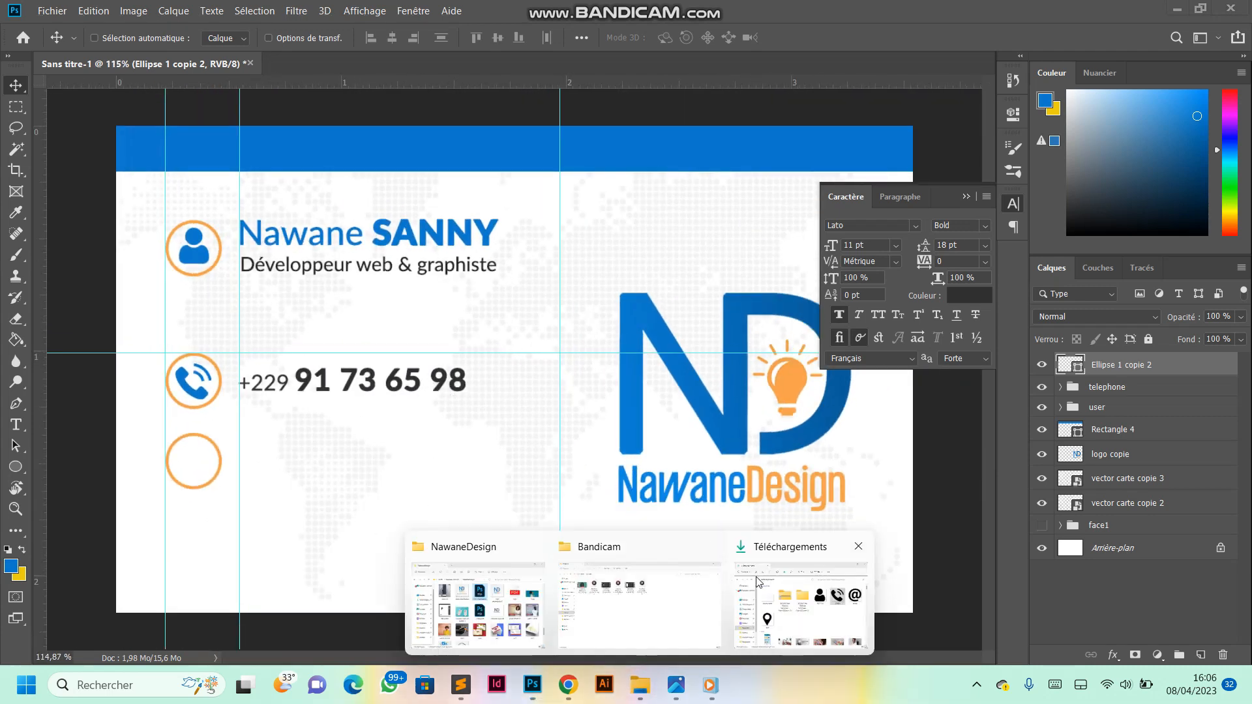
left_click(799, 585)
left_click_drag(1112, 310, 194, 468)
left_click_drag(749, 608, 203, 481)
left_click(682, 37)
scroll(166, 444, "up", 3)
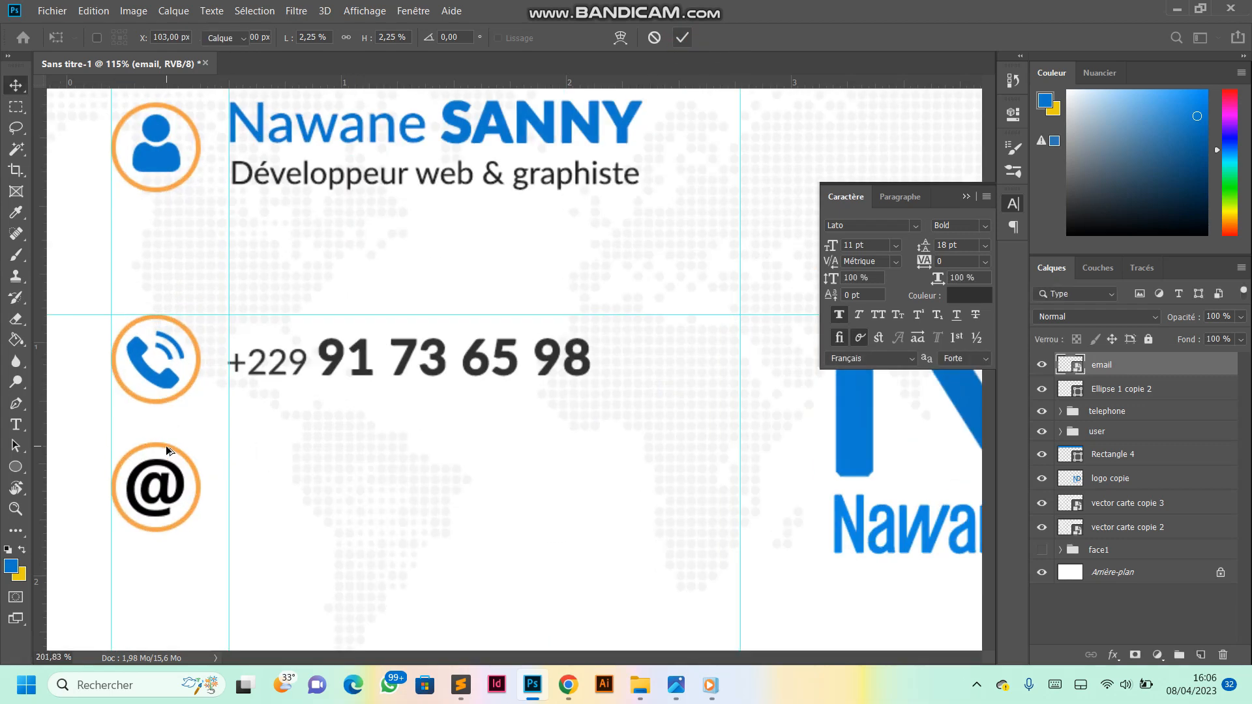
- Recolour the email icon blue with a new layer filled with the foreground colour and clipped to the icon
scroll(189, 434, "down", 1)
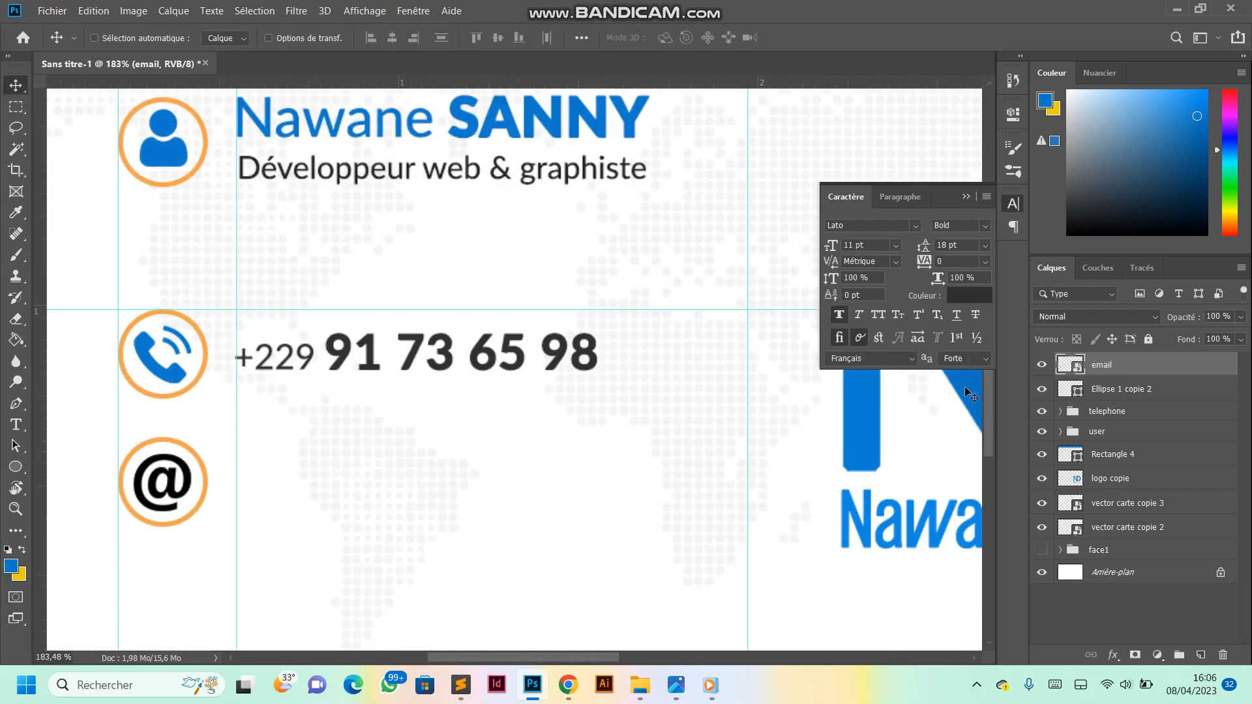
left_click(1200, 655)
left_click(15, 339)
left_click(485, 447)
key("ctrl+alt+g")
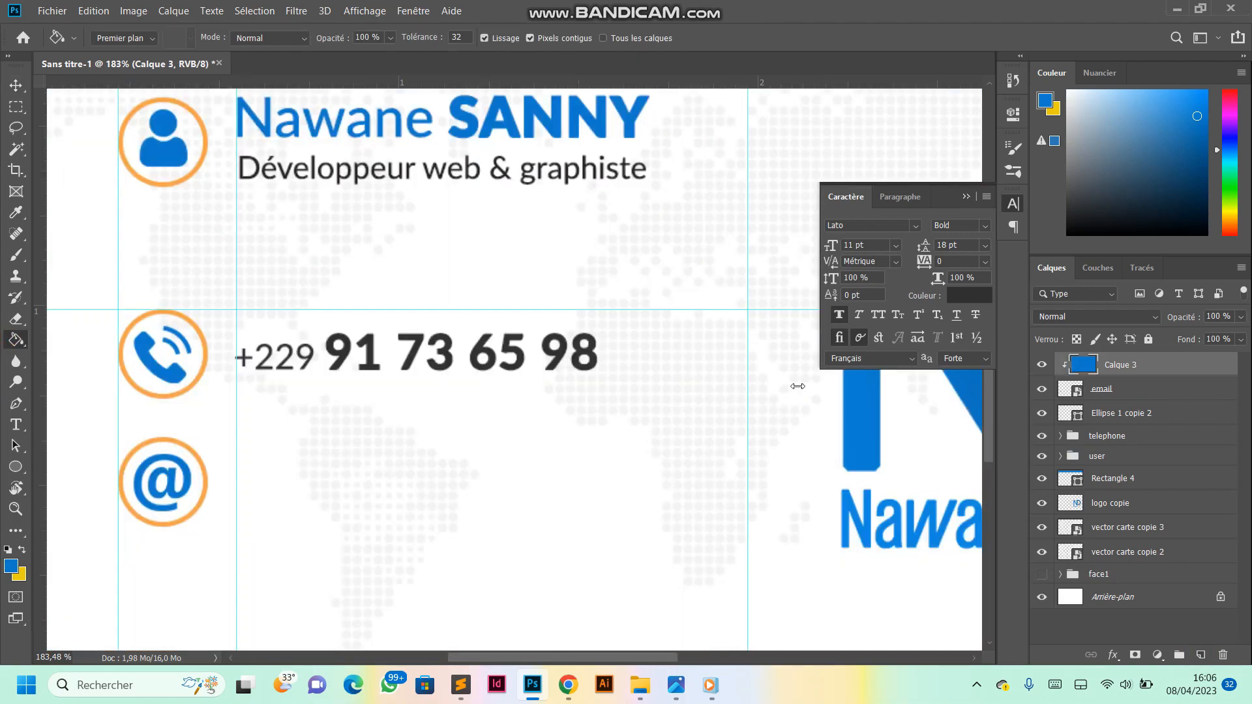
scroll(331, 389, "down", 3)
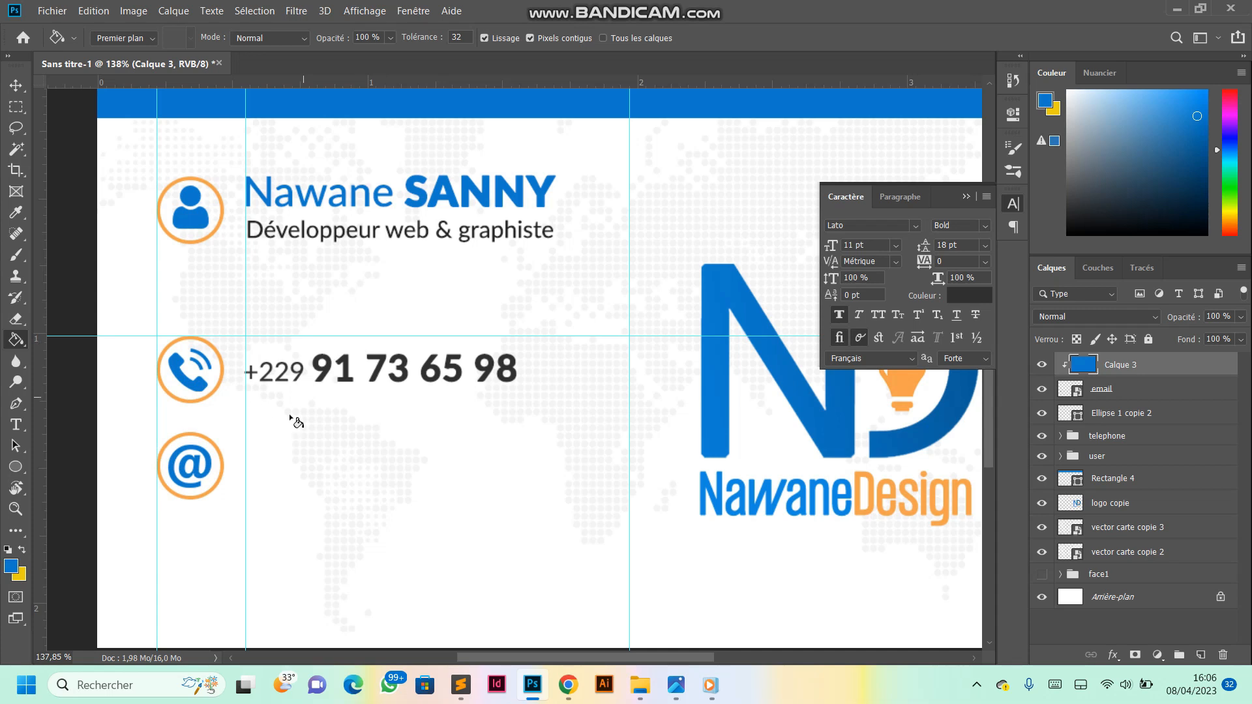
scroll(238, 451, "up", 3)
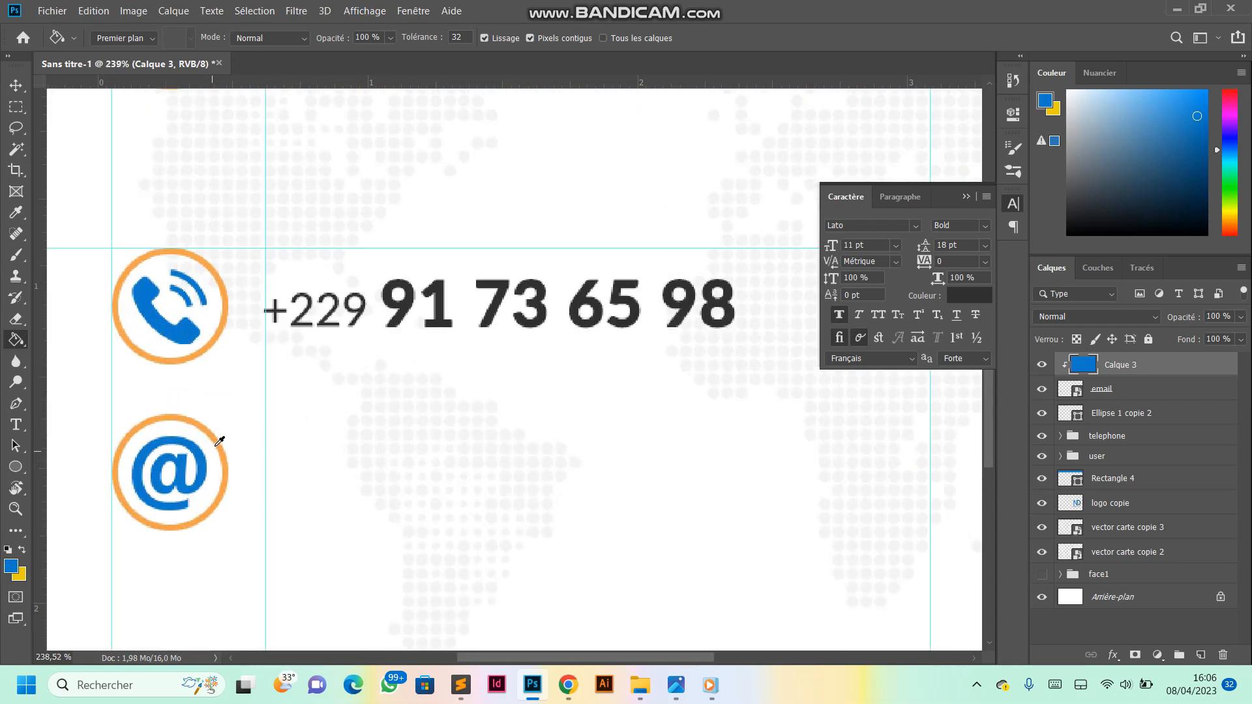
scroll(218, 438, "down", 2)
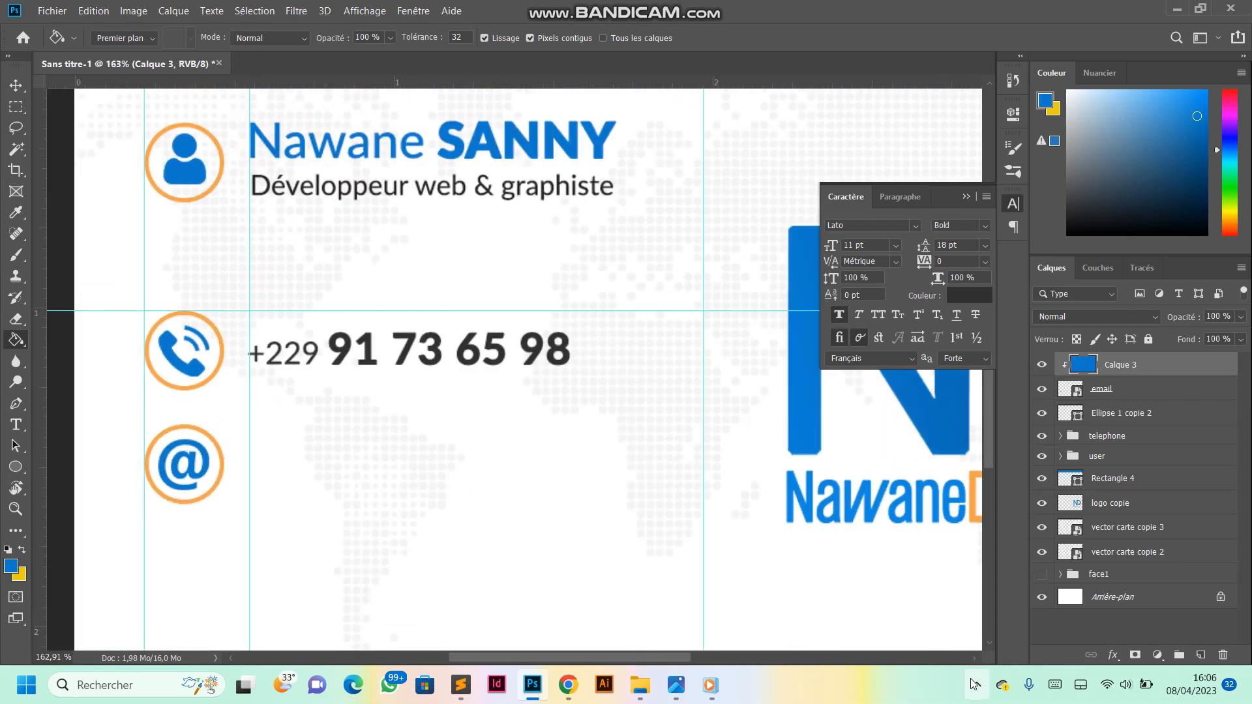
scroll(98, 456, "up", 2)
left_click(16, 425)
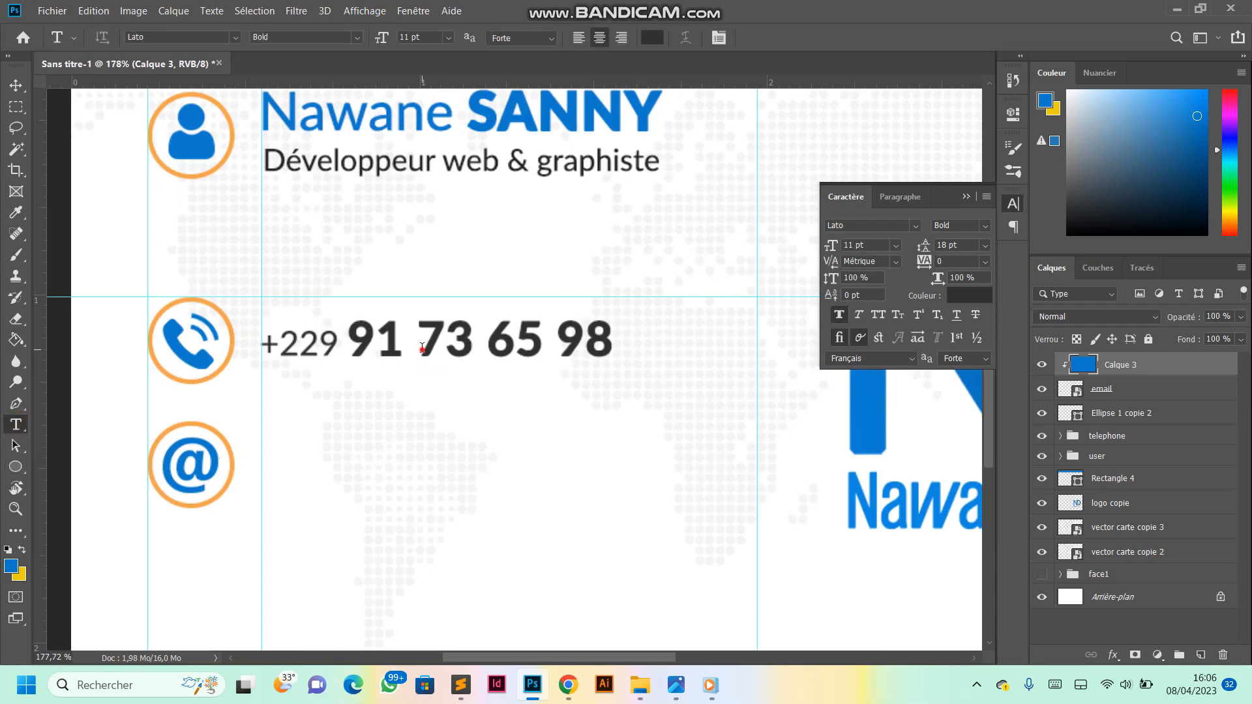
left_click(424, 348)
left_click(781, 39)
key("ctrl+j")
left_click(17, 86)
left_click_drag(420, 356, 426, 489)
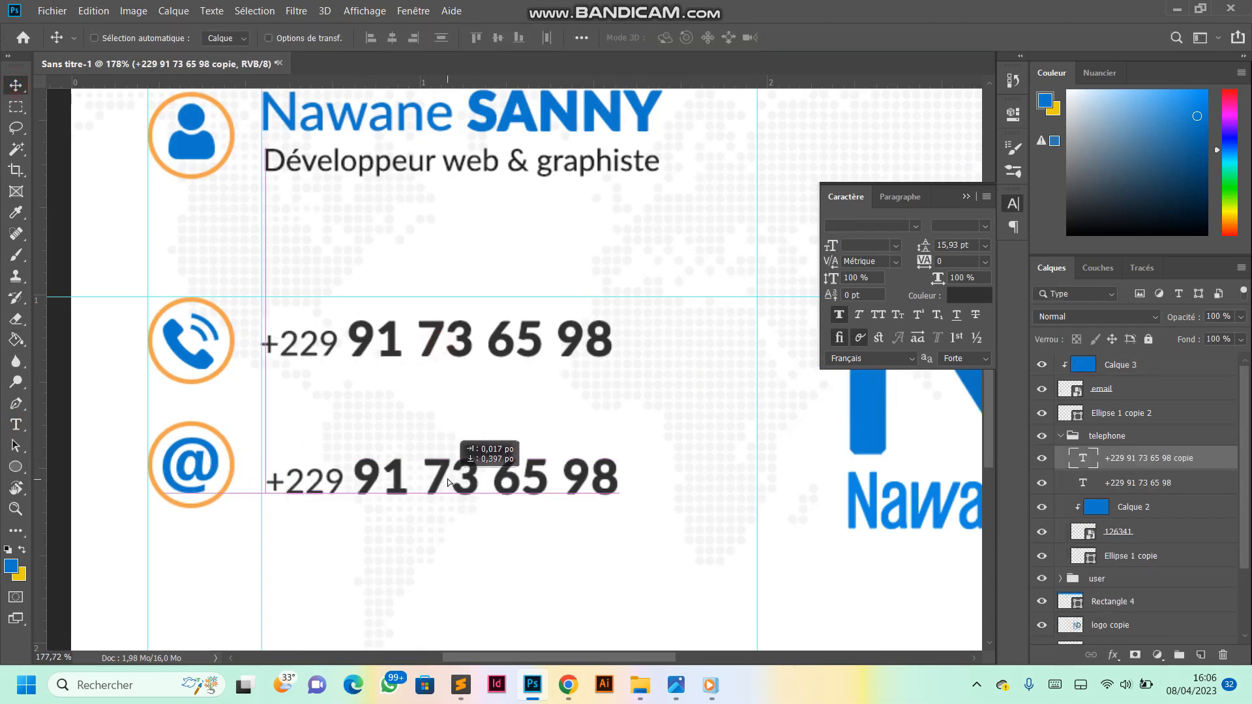
key("Delete")
left_click(1125, 415)
left_click(1111, 436)
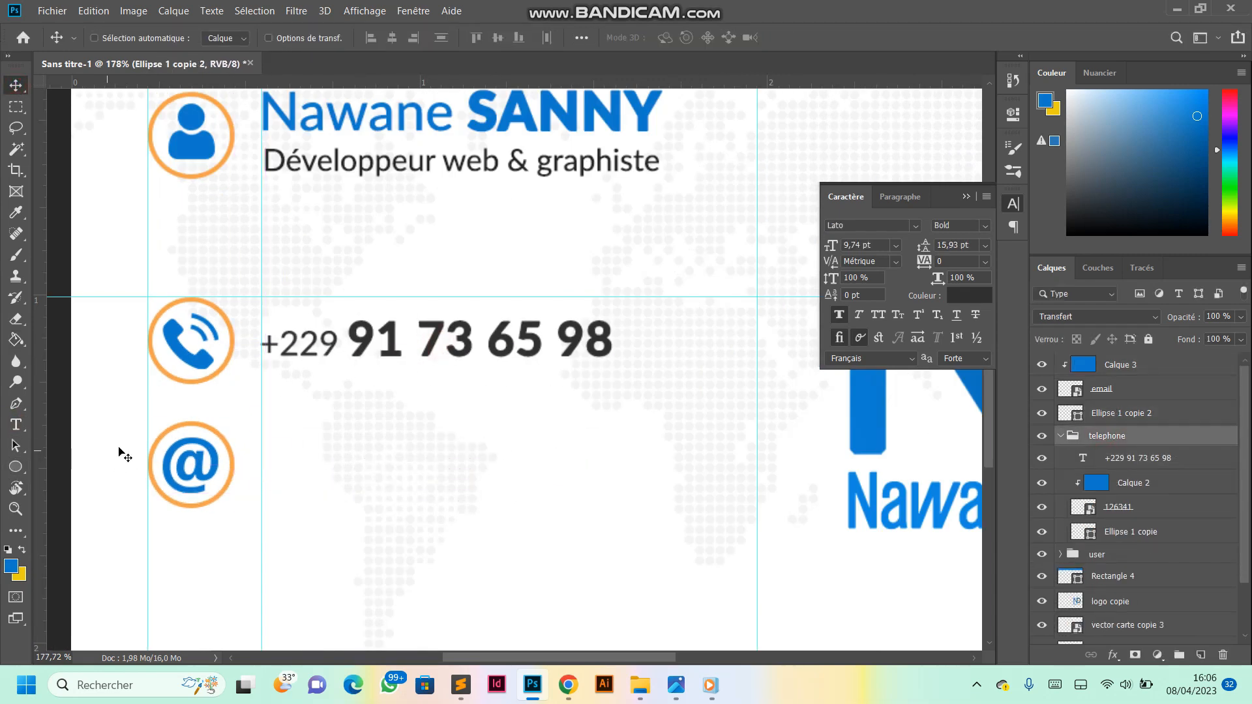
- Add a text line with the contact e-mail address near the email icon and set it in Lato Medium
key("t")
left_click(291, 456)
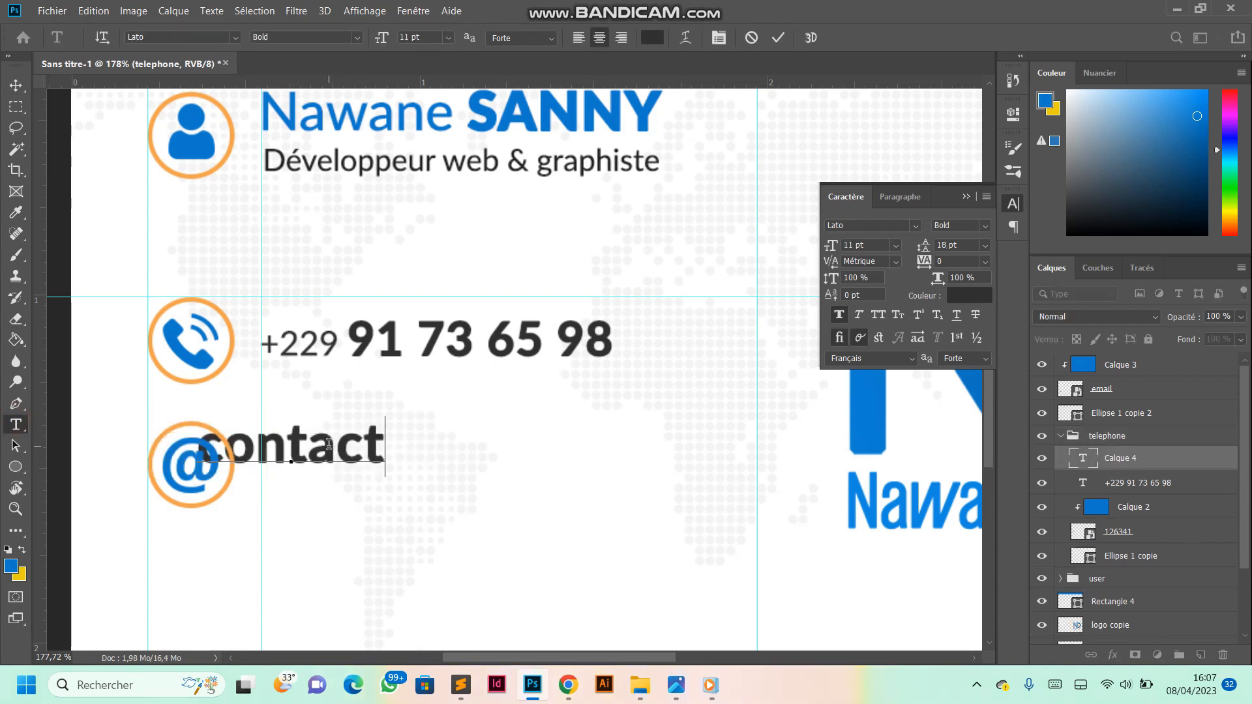
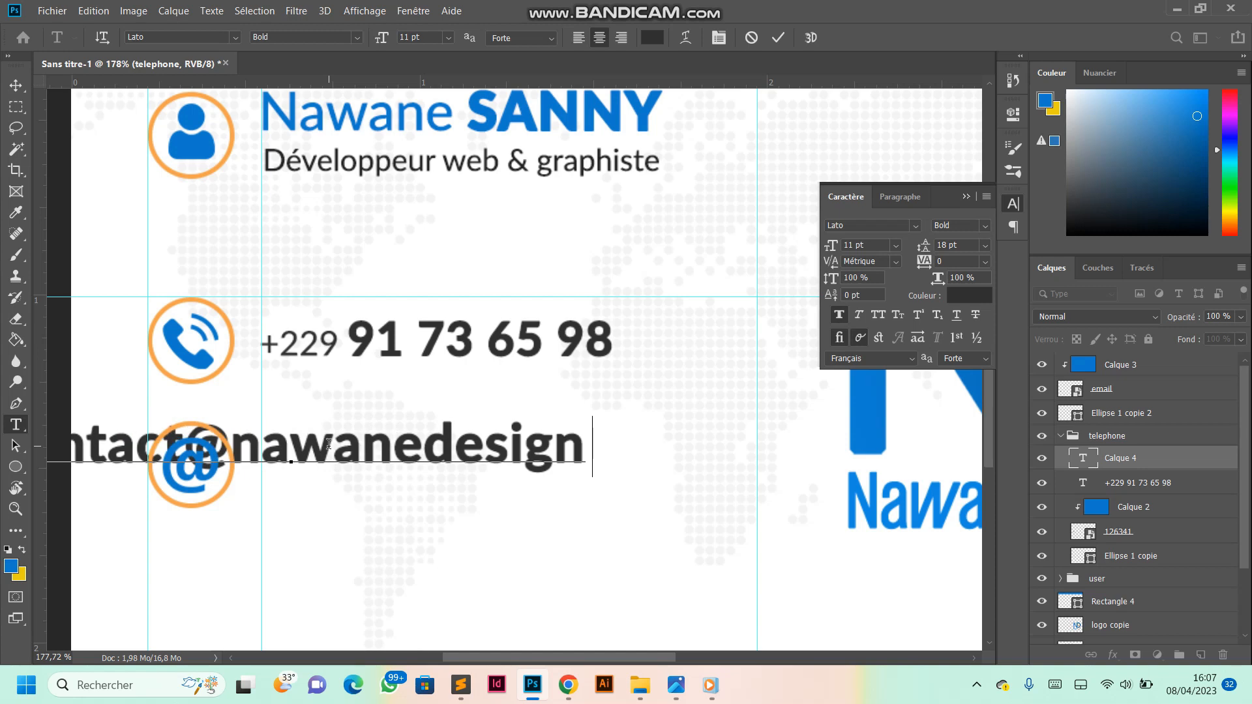
left_click(777, 38)
left_click(358, 37)
left_click(287, 160)
- Position the e-mail text beside the email icon at the vertical guide and scale it down to about 7,18 pt
left_click(18, 87)
scroll(362, 437, "down", 5)
left_click_drag(364, 445, 530, 456)
key("ctrl+t")
left_click_drag(653, 461, 530, 453)
left_click(800, 37)
- Change the e-mail text to Regular without faux bold, align it with its icon and enlarge it to about 7,87 pt
left_click(948, 226)
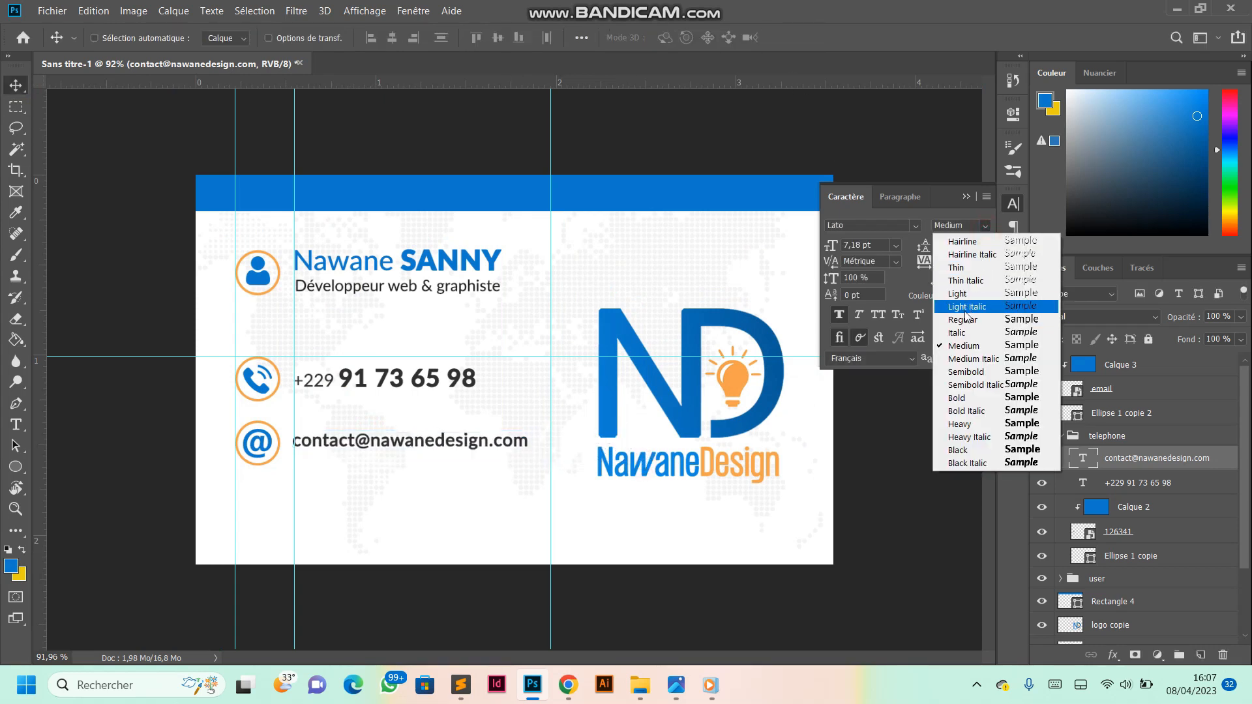
left_click(923, 330)
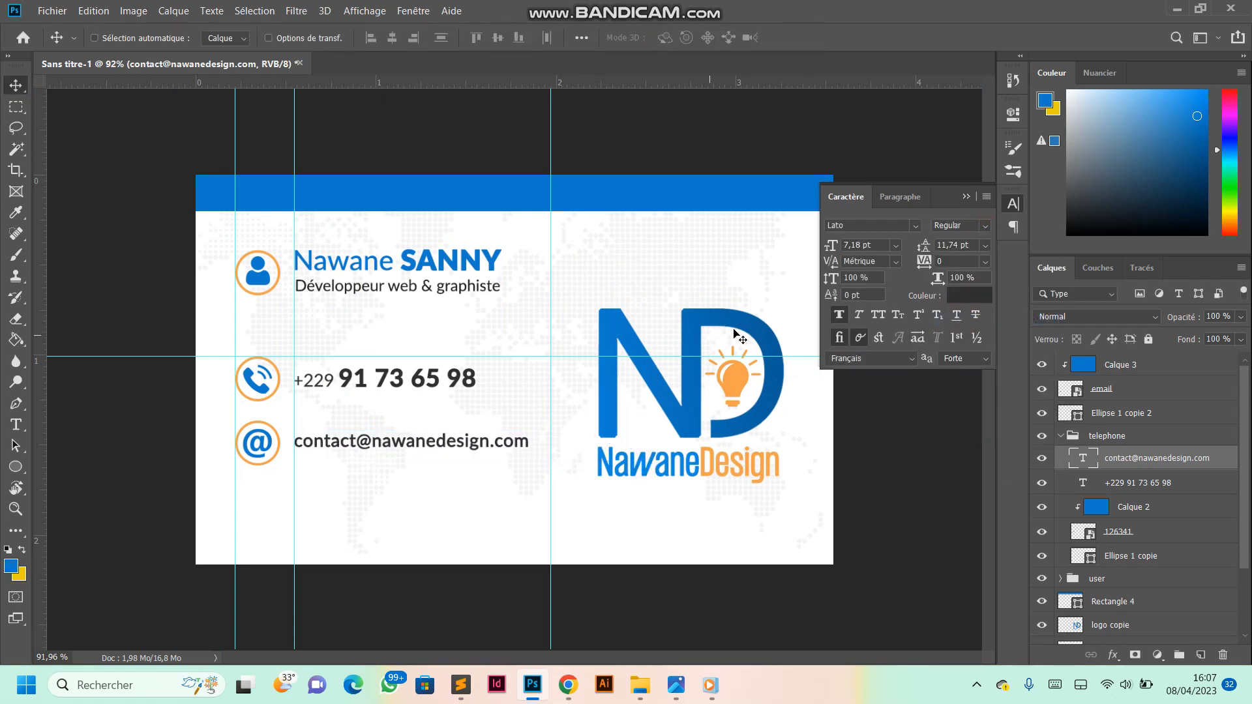
left_click(839, 315)
left_click_drag(426, 444, 425, 446)
key("ctrl+t")
left_click_drag(515, 442, 533, 442)
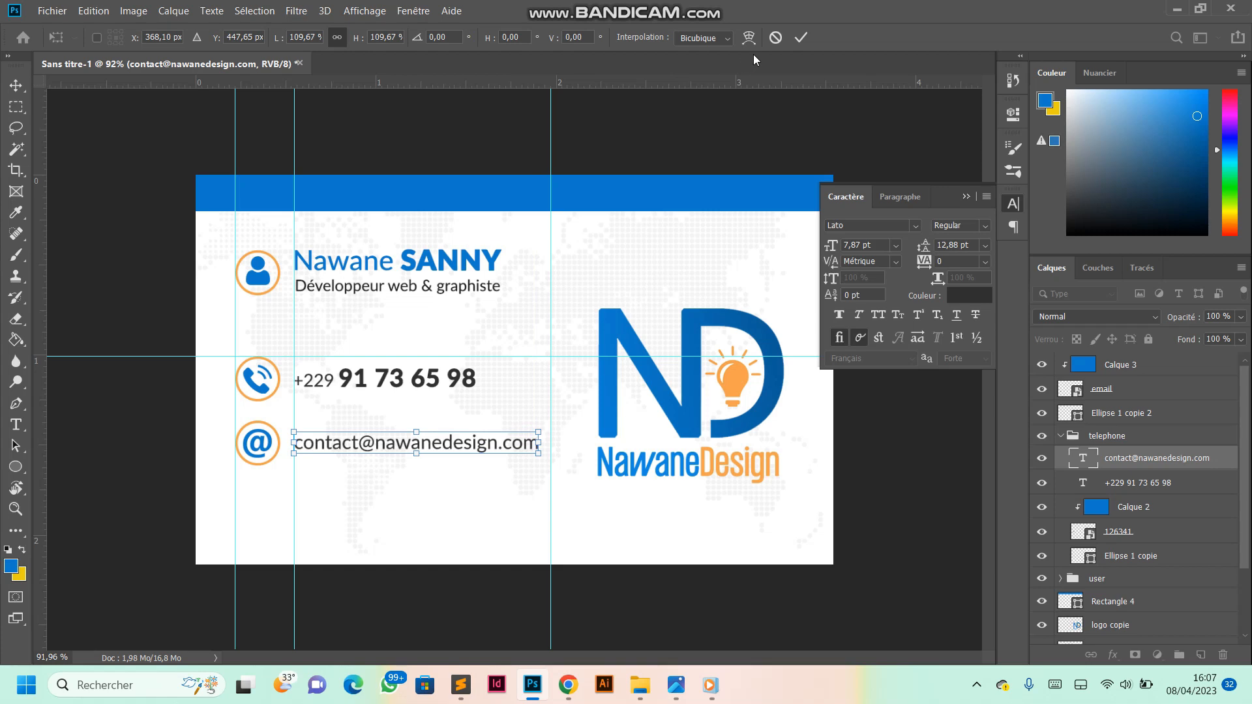
left_click(800, 37)
- Take the e-mail text layer out above its ring, group it with the ring, icon and blue fill, and name the group email
left_click_drag(1116, 401, 1116, 401)
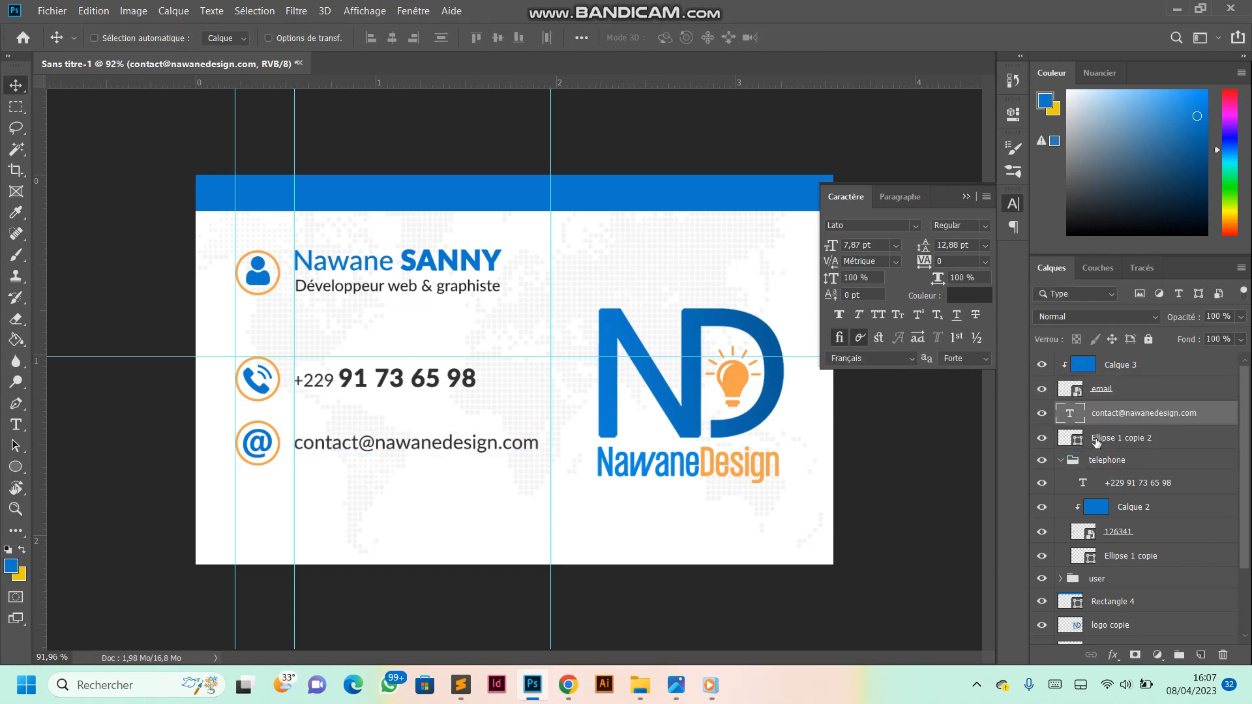
left_click(1097, 438, "ctrl")
left_click(1106, 393, "ctrl")
left_click(1121, 367, "ctrl")
key("ctrl+g")
double_click(1116, 366)
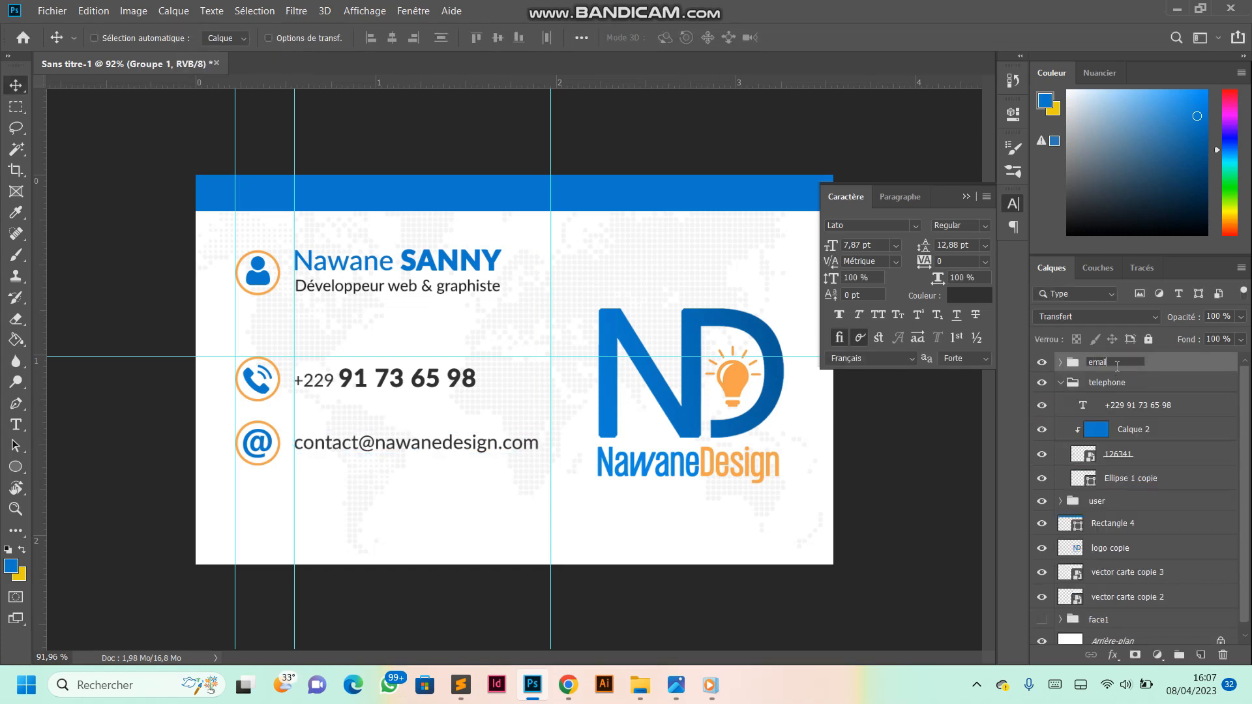
type("email")
key("Return")
- Collapse the telephone group, duplicate the email group and place the copy directly below the e-mail line
left_click(1061, 384)
key("ctrl+j")
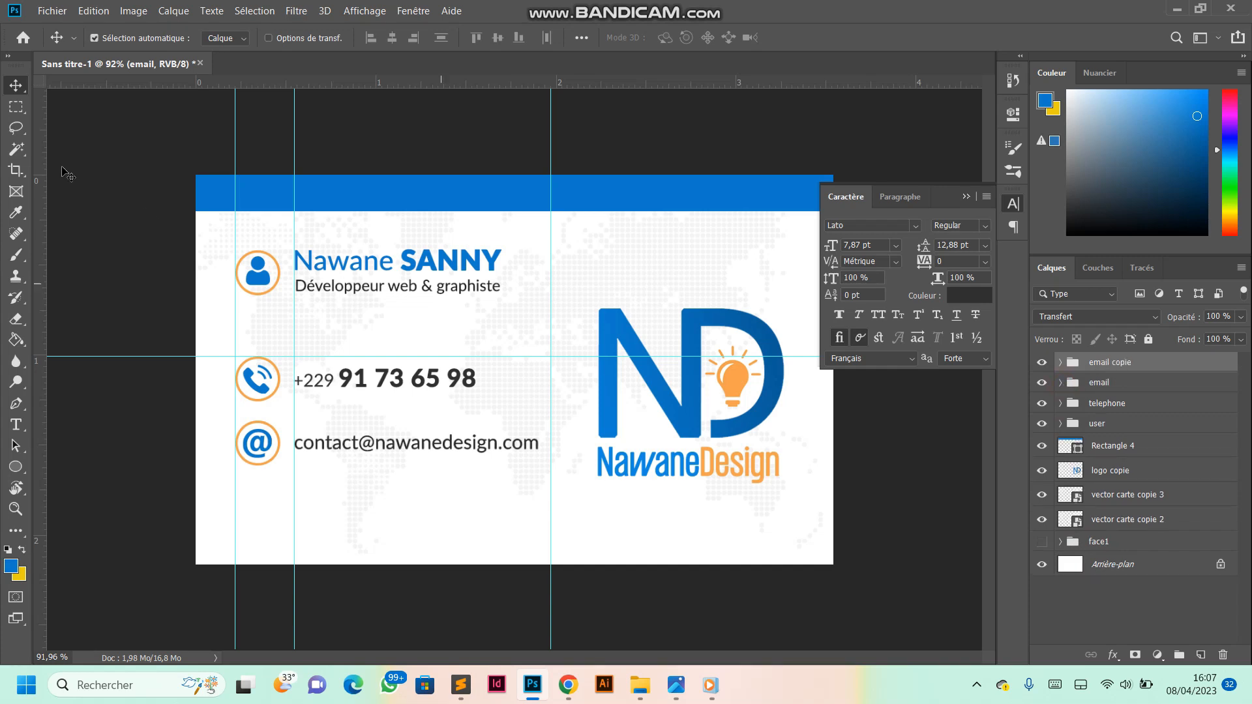
left_click_drag(370, 439, 370, 493)
- Delete the email icon from the duplicated group and hide its blue fill layer
left_click(1060, 363)
left_click(1118, 412)
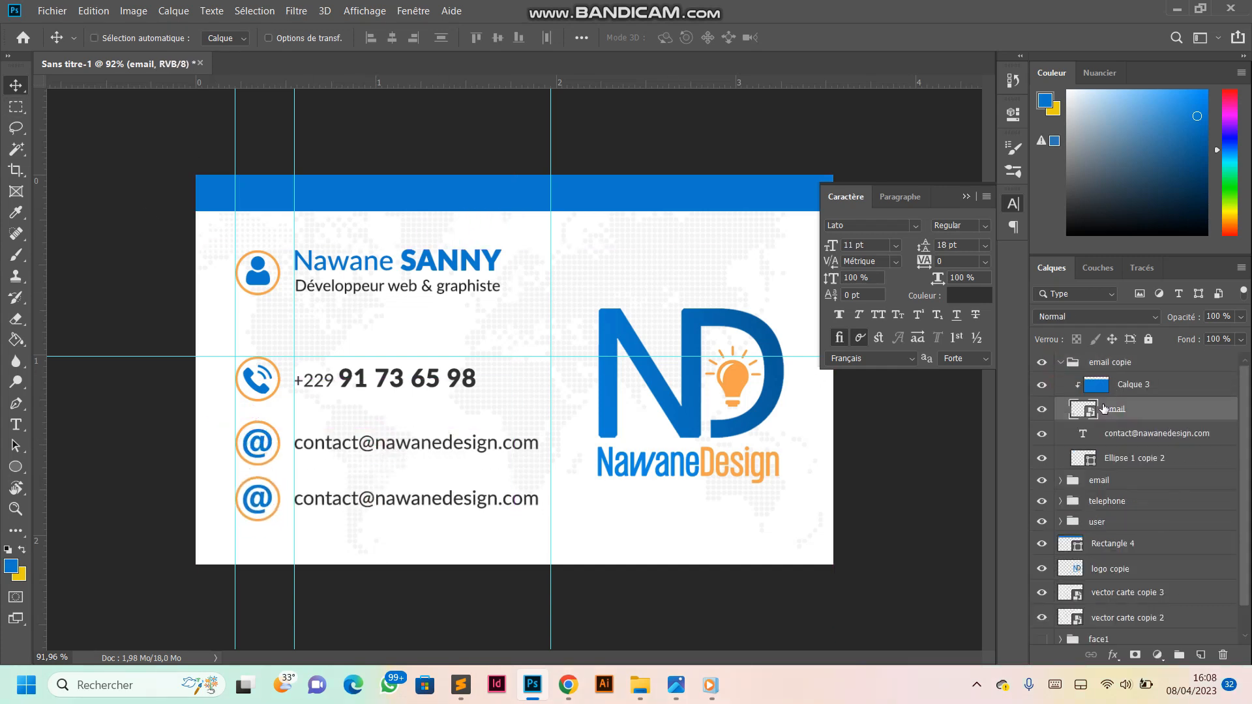
key("Delete")
left_click(1042, 385)
- Place the 619 location pin image from the Téléchargements folder, scale it to fit and centre it inside the empty ring
left_click(640, 683)
left_click(769, 604)
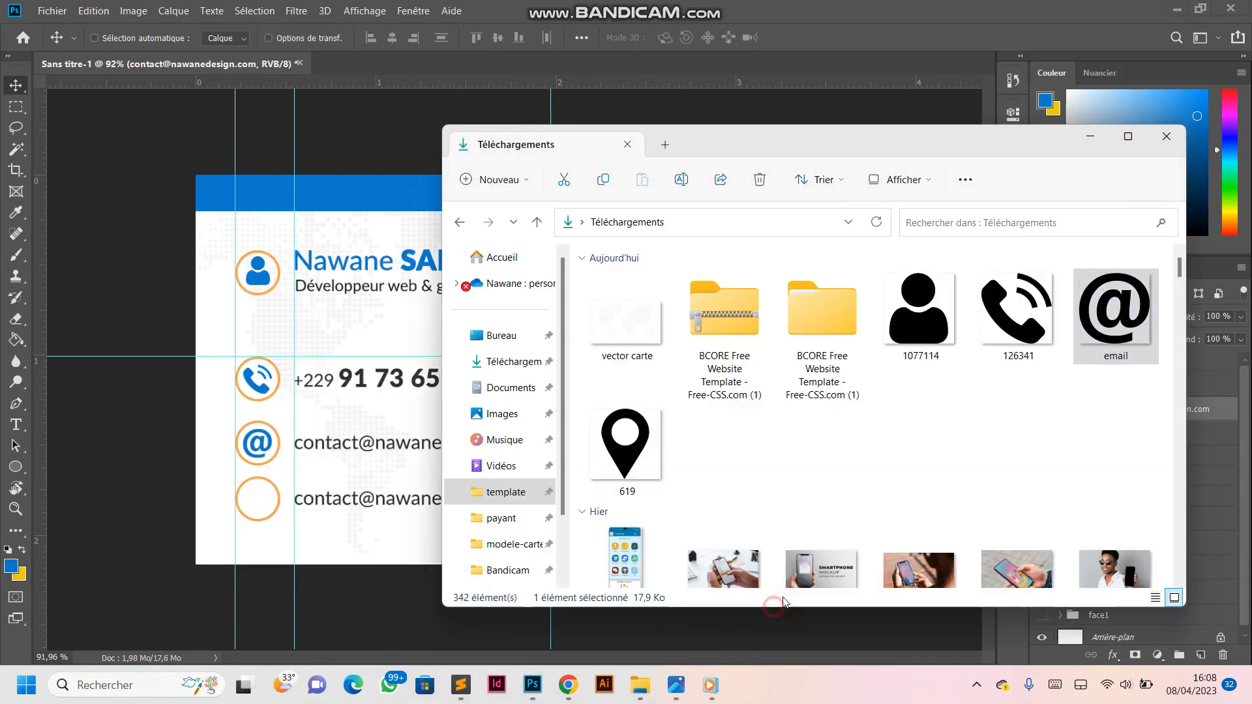
left_click_drag(626, 435, 261, 500)
left_click_drag(523, 371, 254, 501)
scroll(254, 501, "up", 6)
left_click_drag(172, 598, 199, 540)
left_click(682, 38)
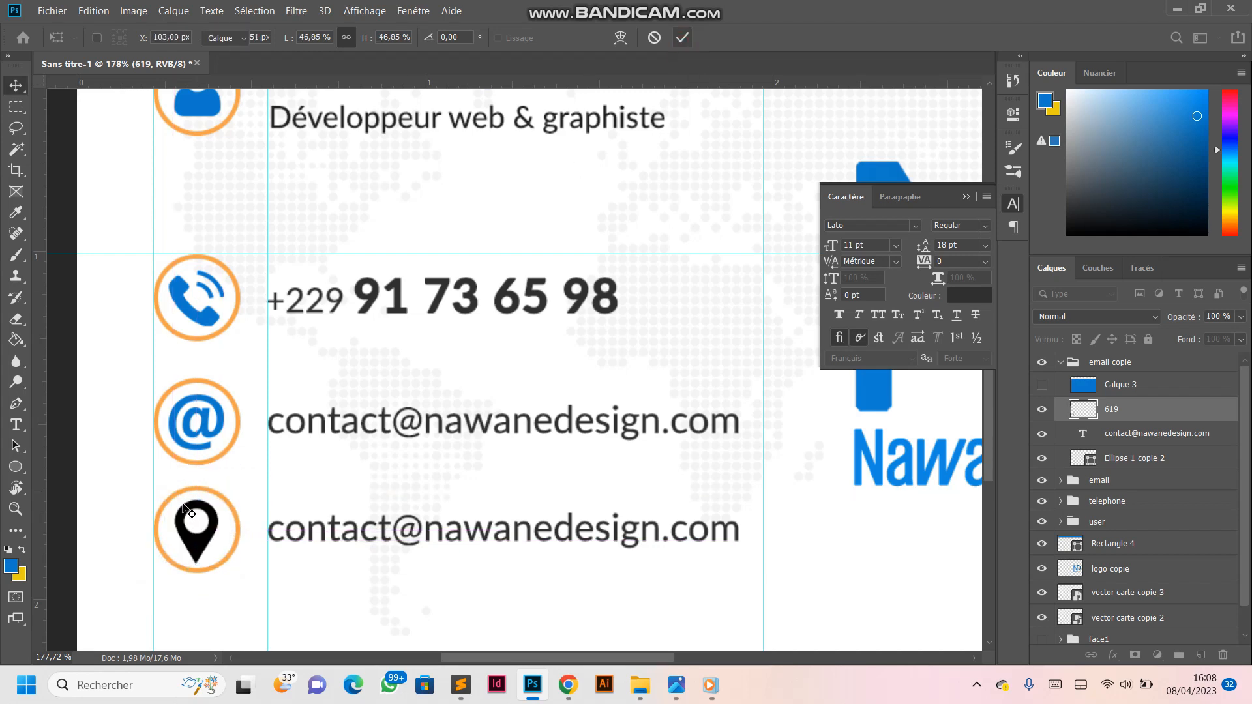
- Show the blue fill layer Calque 3 again and clip it to the location pin
left_click(1042, 385)
left_click(1132, 387)
key("ctrl+alt+g")
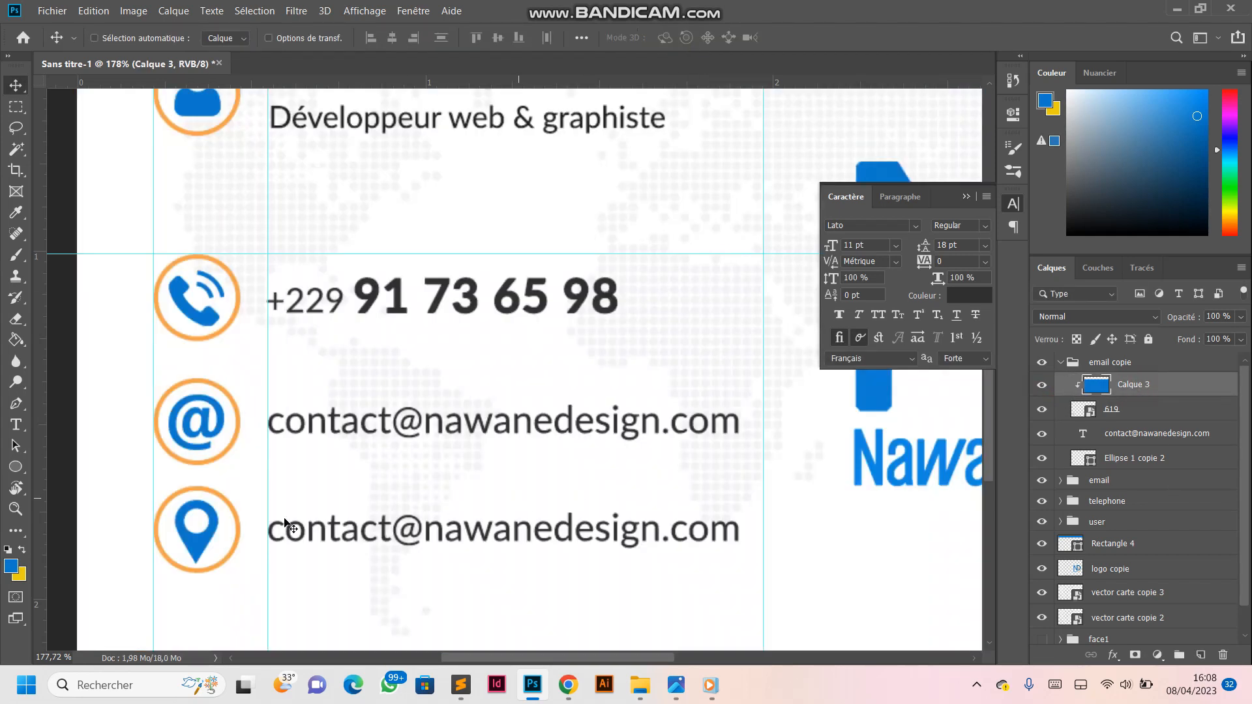
- Replace the duplicated e-mail text with "Cotonou, Bénin" and align it to the vertical guide beside the pin icon
key("t")
left_click(287, 525)
key("ctrl+a")
type("Ben")
key("BackSpace")
key("BackSpace")
key("BackSpace")
type("Cotonou, Bénin")
left_click(16, 85)
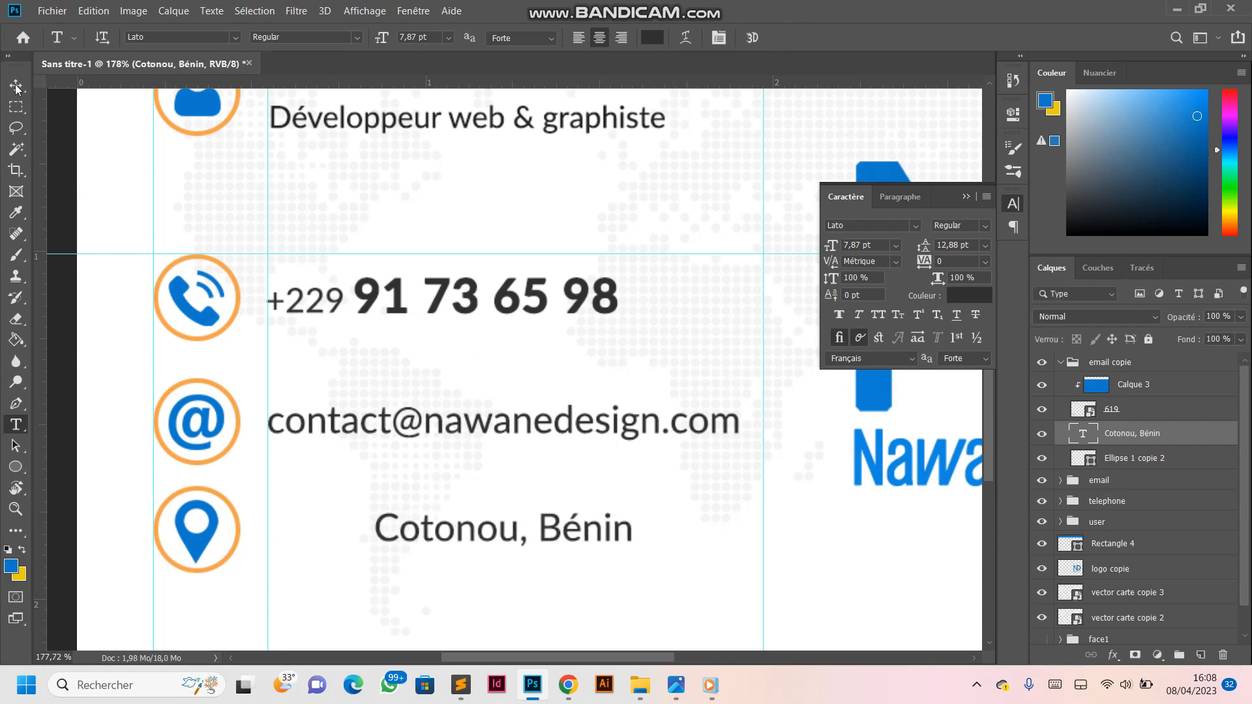
left_click_drag(516, 539, 406, 539)
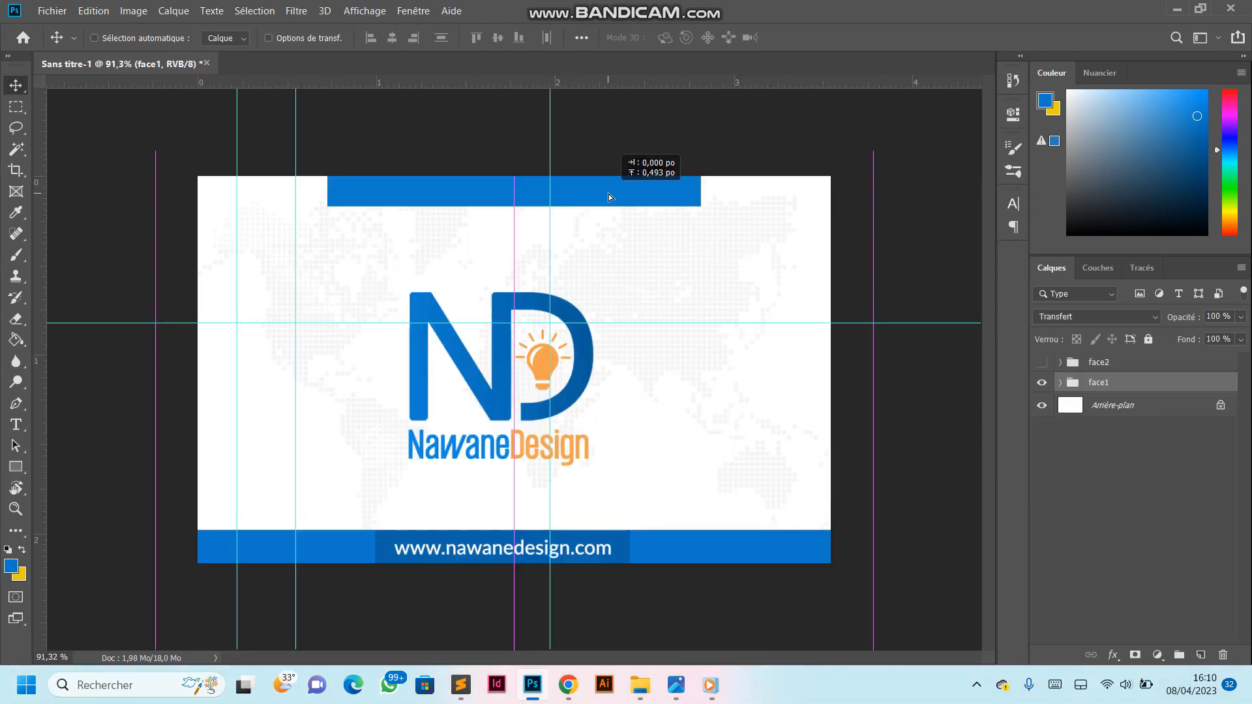
- Hide the face1 group and show the face2 group to display the card's contact side
left_click_drag(609, 197, 611, 199)
mouse_move(615, 243)
left_mouse_down()
mouse_move(615, 229)
mouse_move(614, 243)
left_mouse_up()
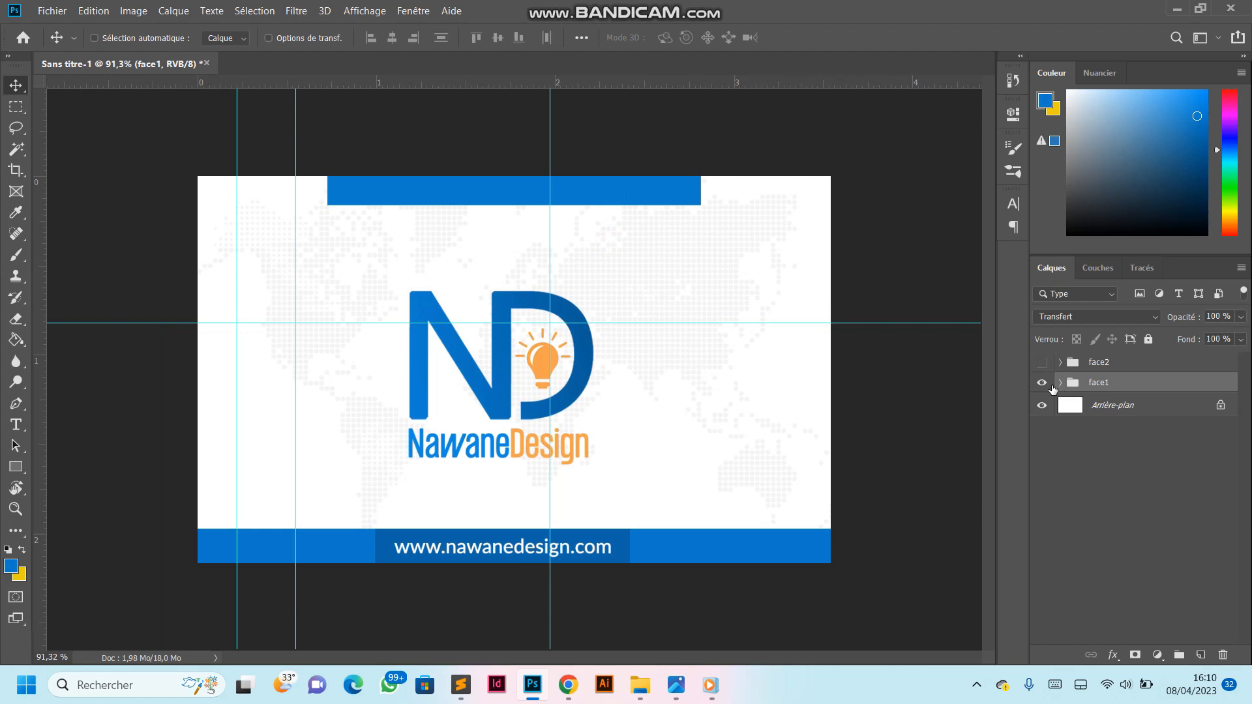
left_click(1041, 385)
left_click(1042, 362)
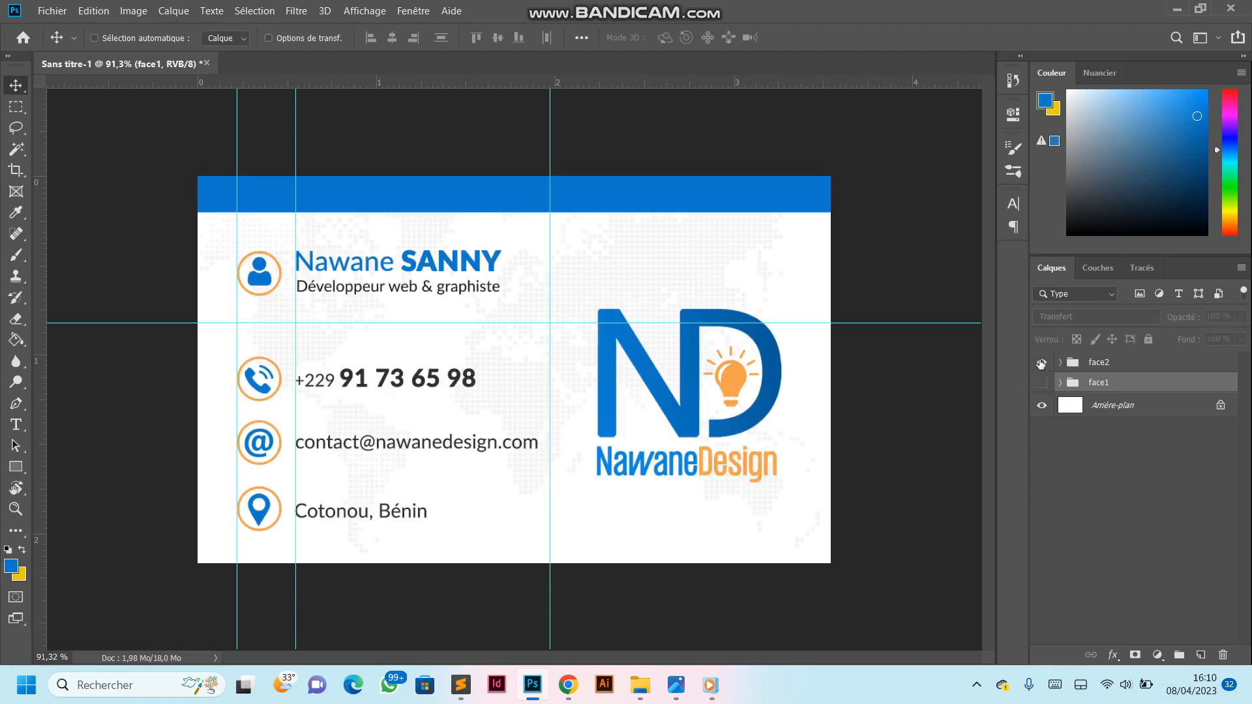
left_click(976, 685)
left_click(911, 633)
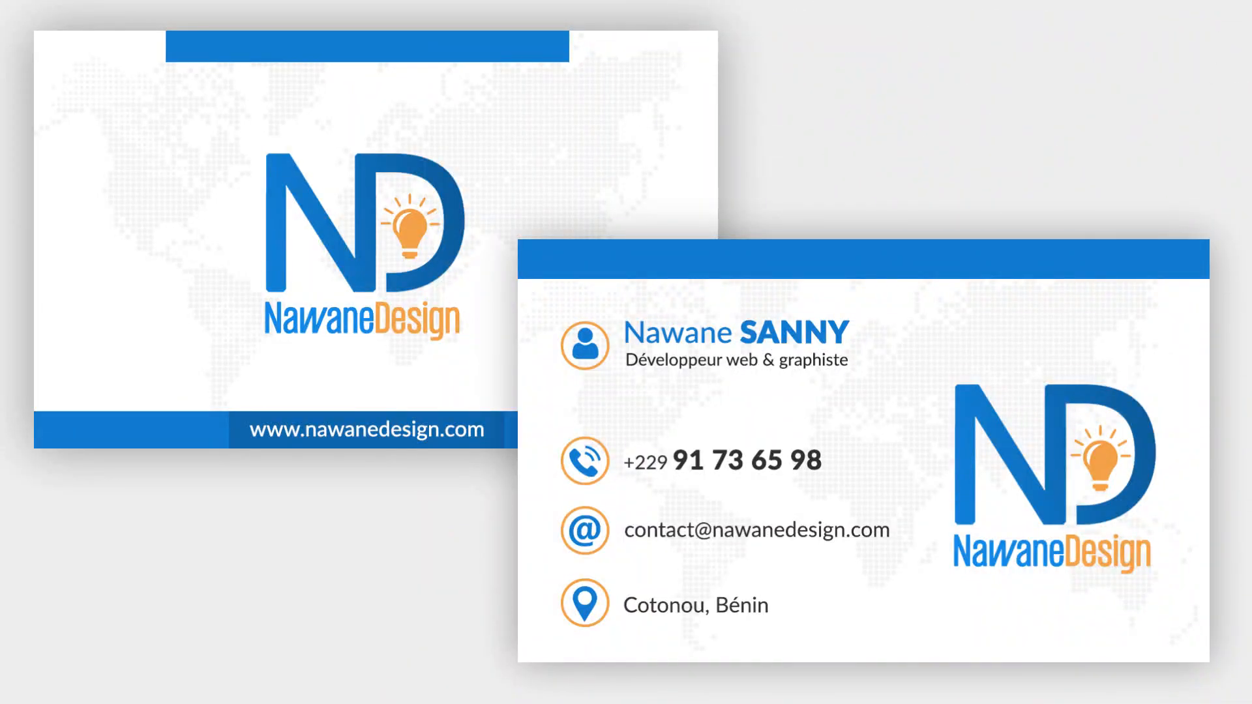